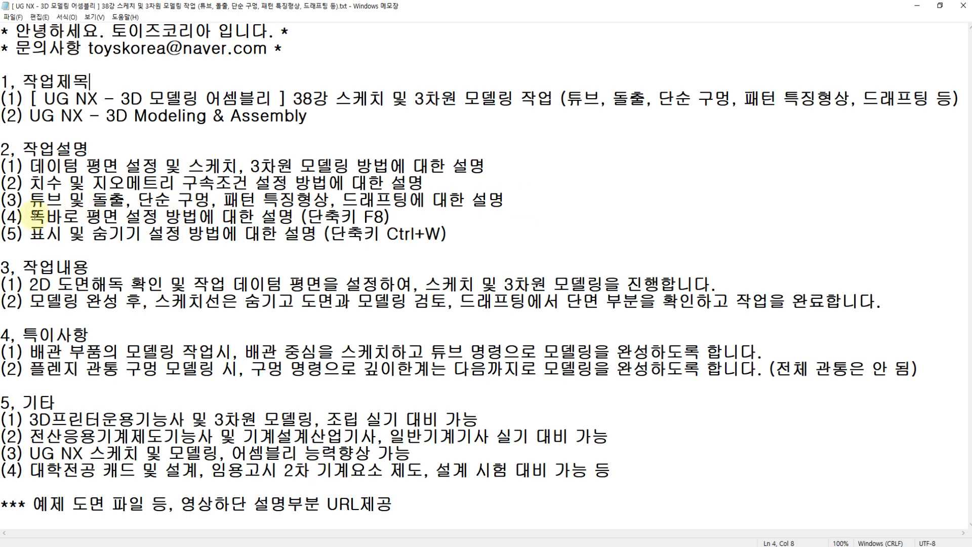
Step: Read the lesson notes on the F8 and Ctrl+W shortcuts and the modelling and drafting work procedure
drag(29, 217, 448, 237)
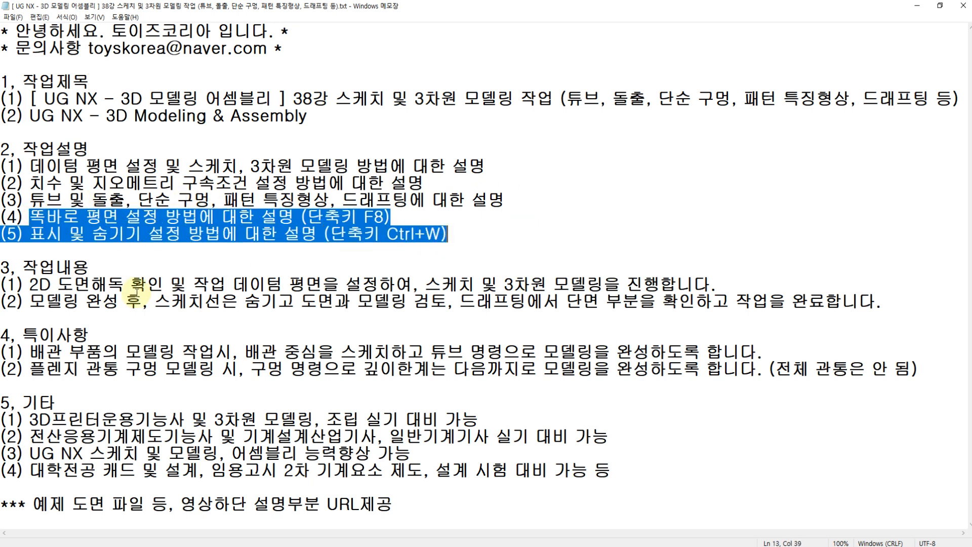
click(33, 285)
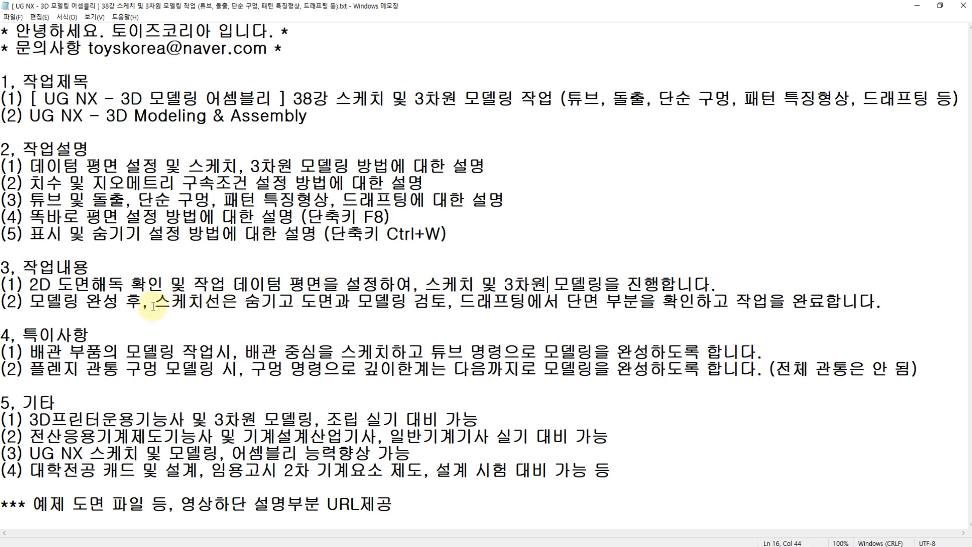
click(293, 303)
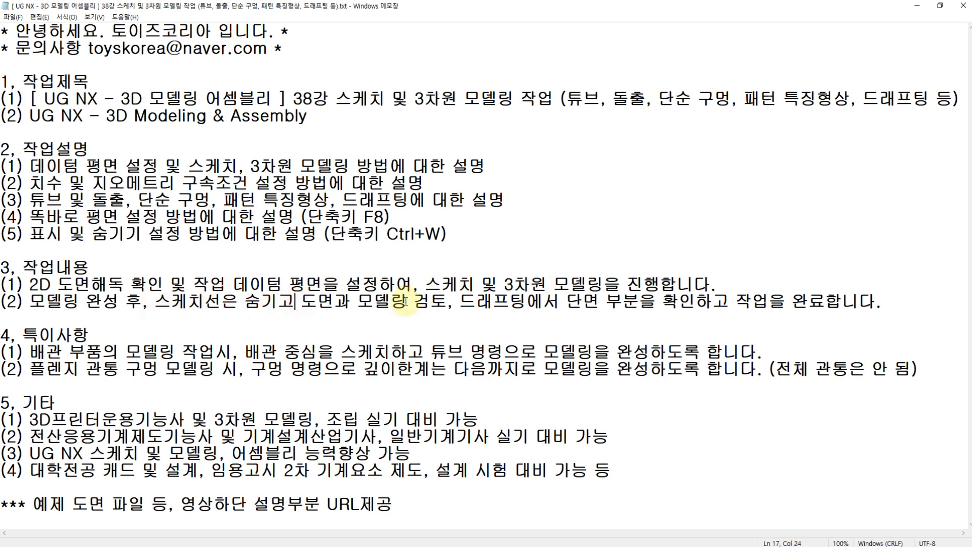
click(567, 305)
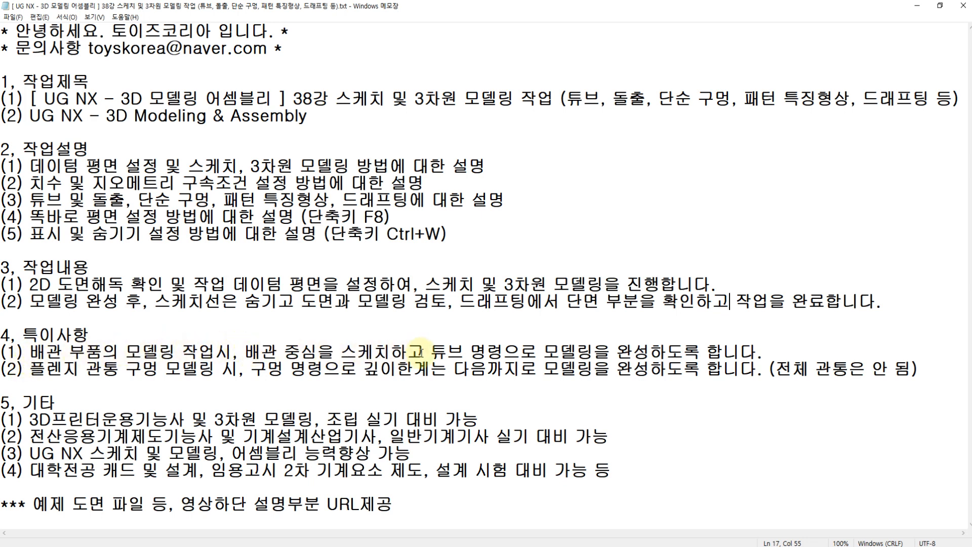
Step: Read the special notes on modelling pipe with the Tube command and limiting flange hole depth to the next face instead of through all
drag(431, 349, 503, 350)
click(463, 347)
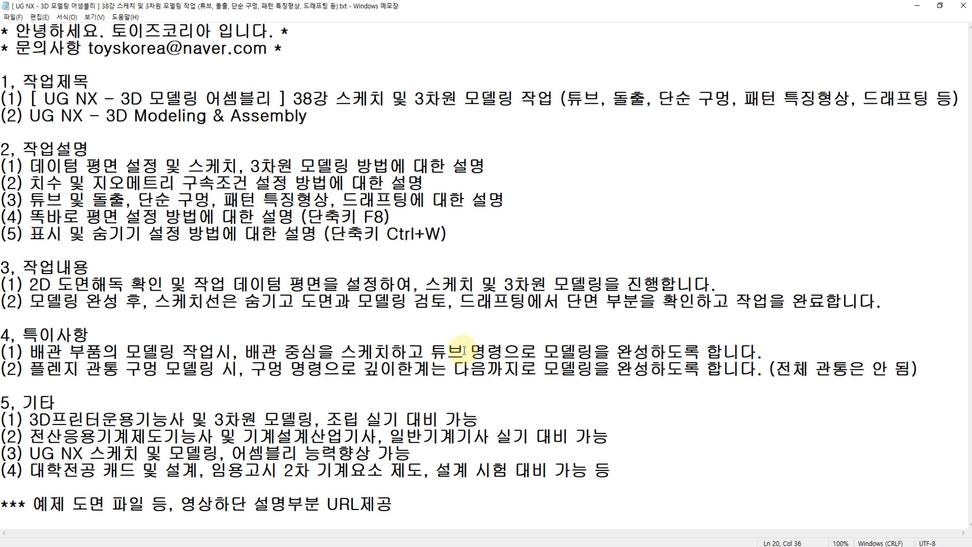
drag(430, 349, 467, 349)
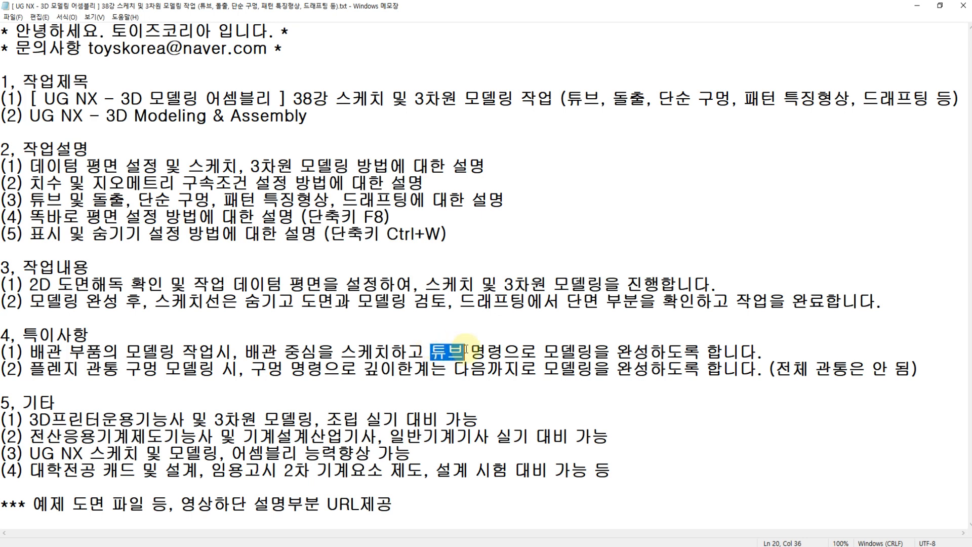
click(39, 372)
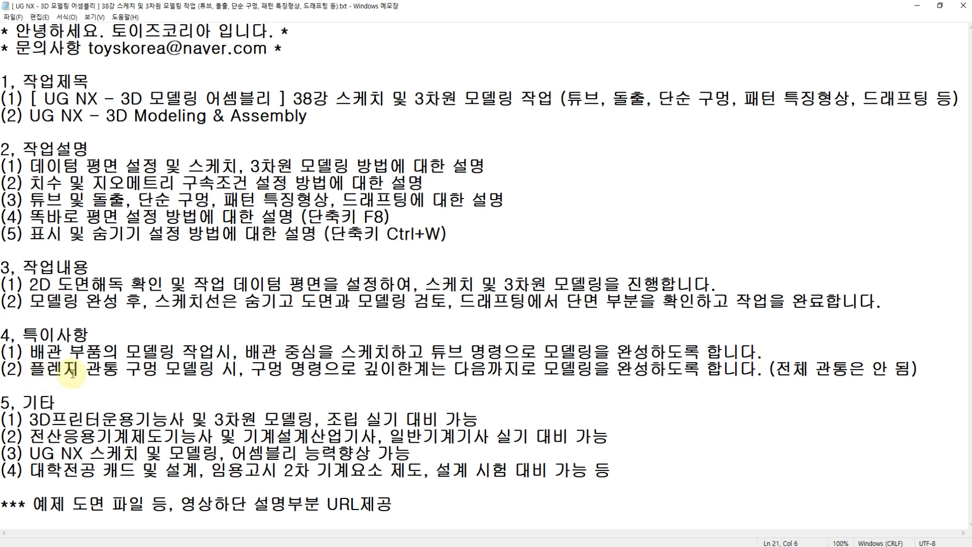
drag(88, 373, 161, 372)
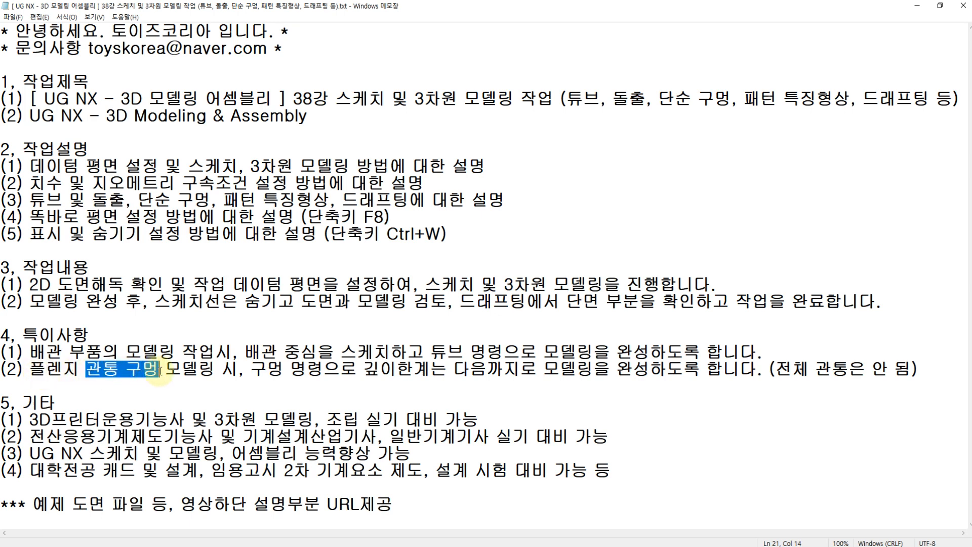
drag(250, 369, 517, 370)
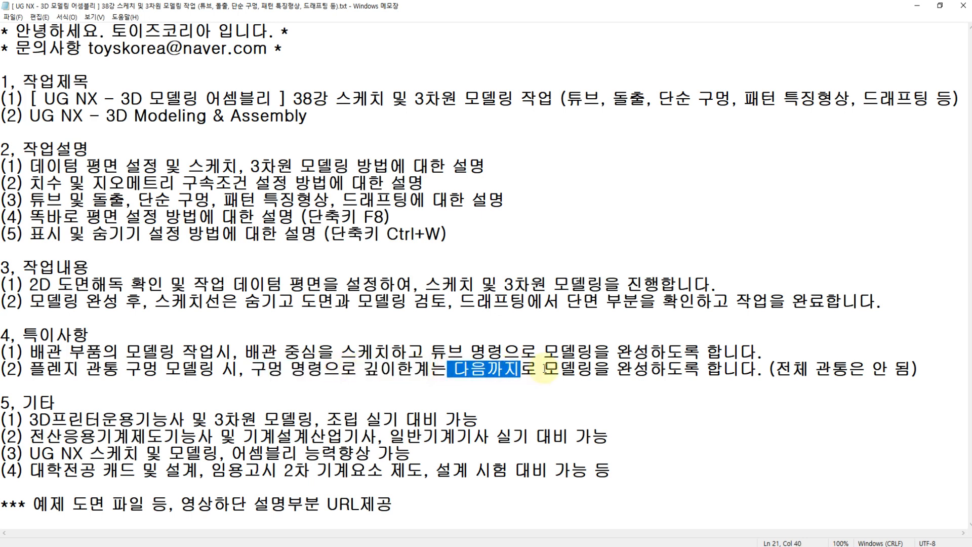
click(540, 371)
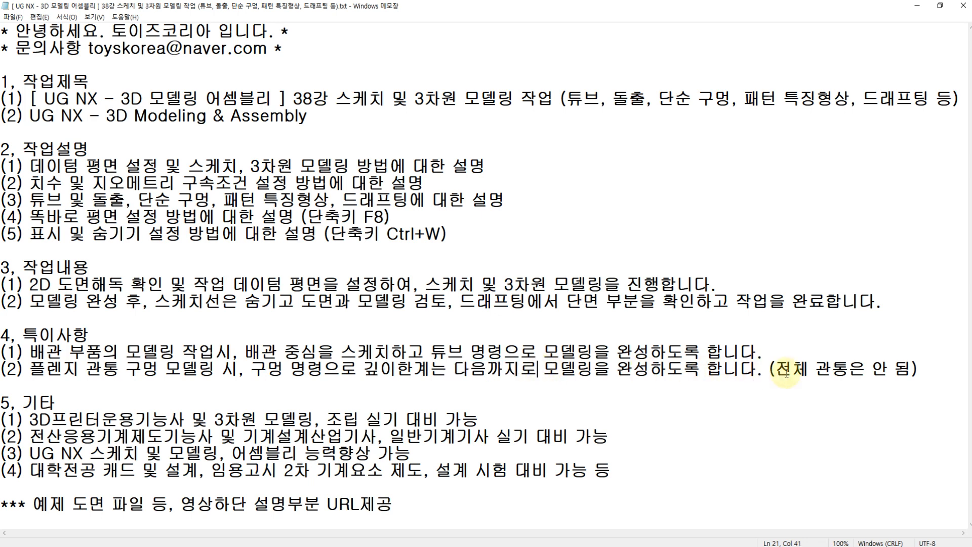
drag(774, 368, 910, 369)
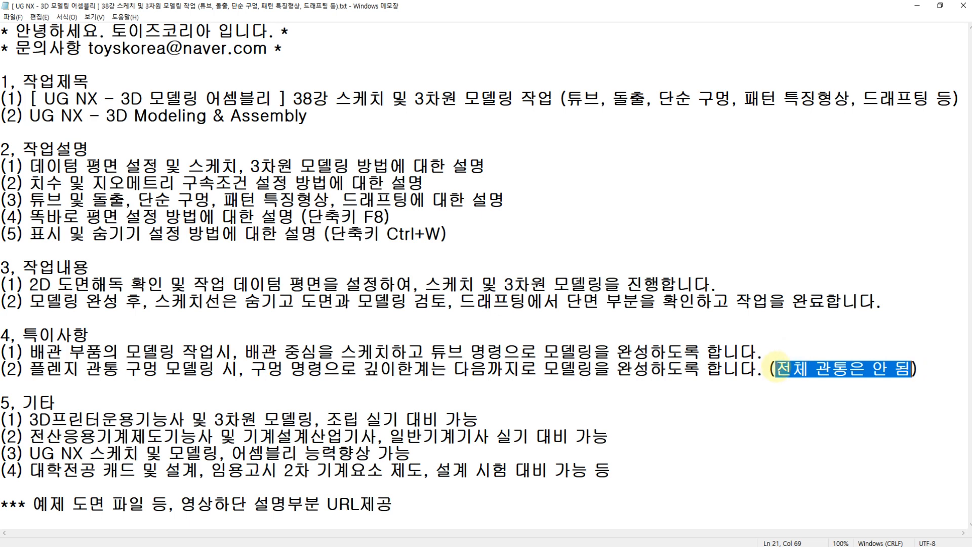
click(767, 369)
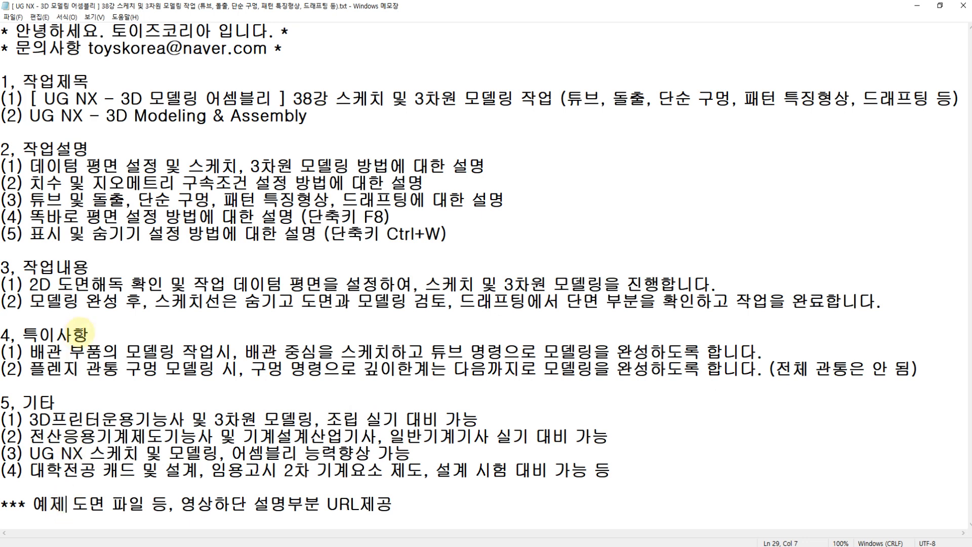
click(104, 81)
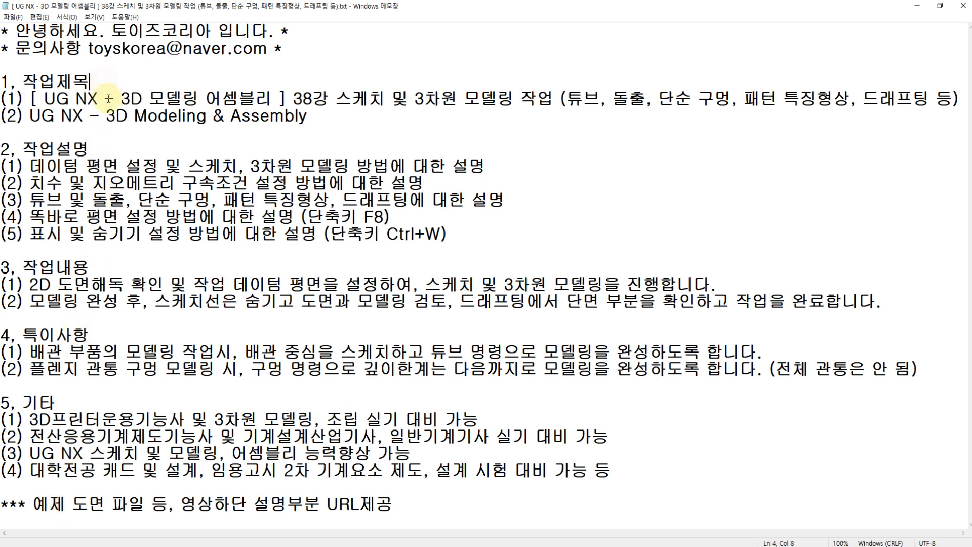
Step: Switch to the AutoCAD drawing with NX beside it and examine the title block's part name and material
key(alt+Tab)
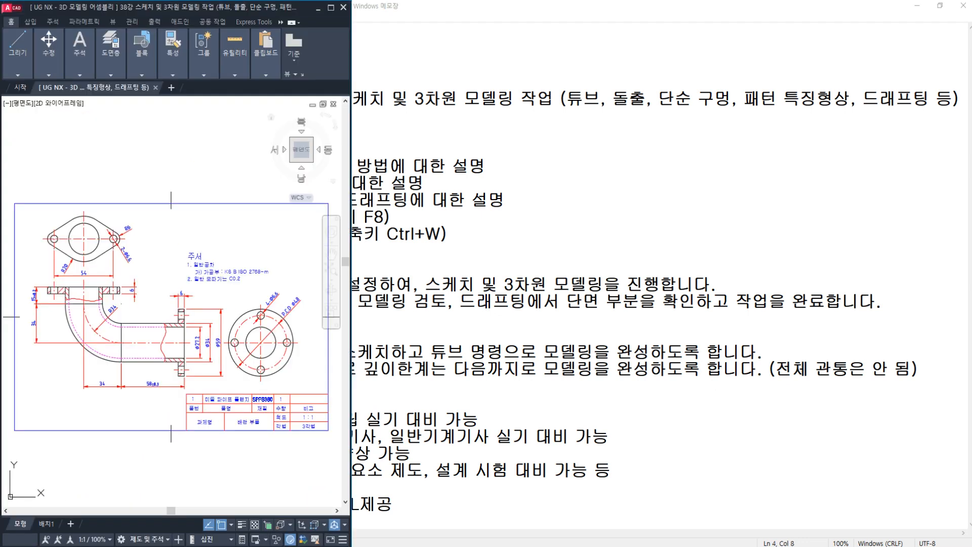
key(alt+Tab)
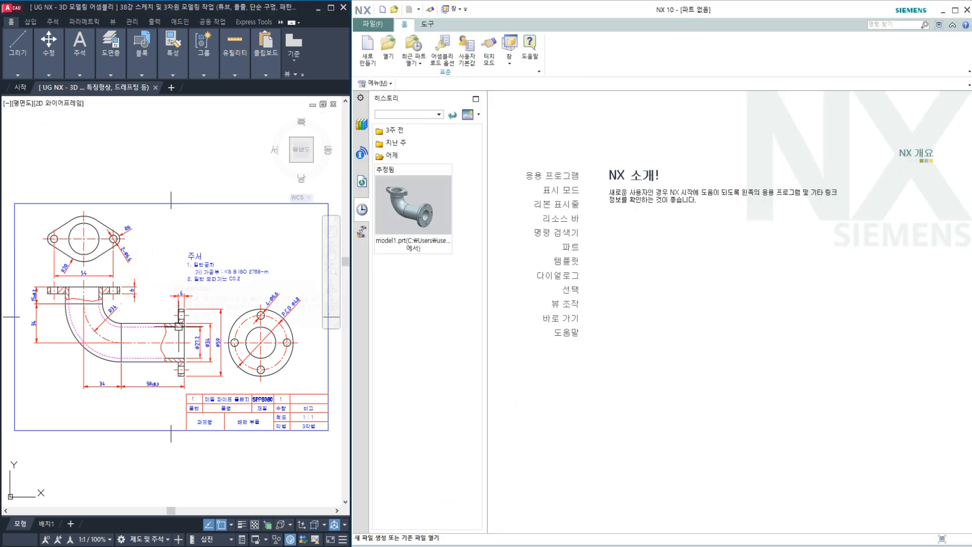
scroll(205, 350, up, 4)
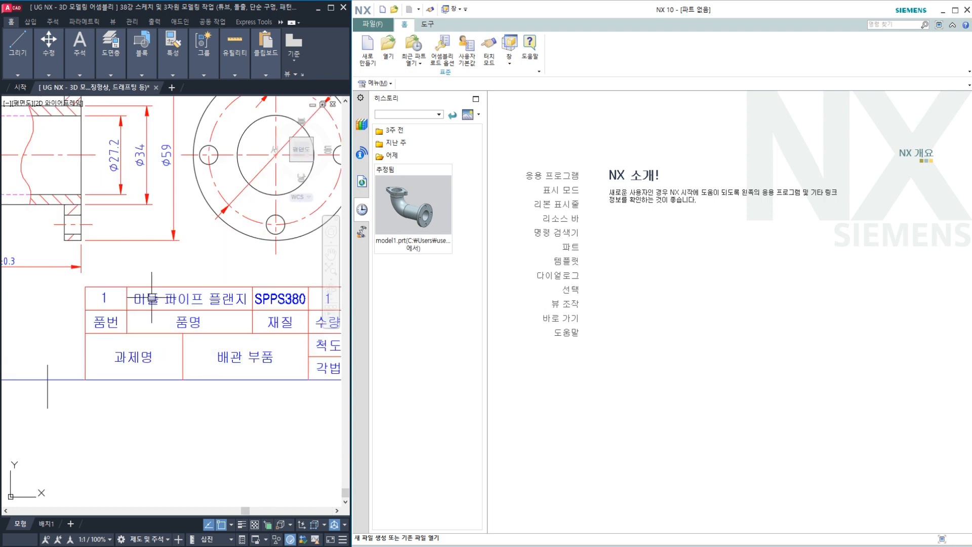
middle_drag(223, 302, 174, 357)
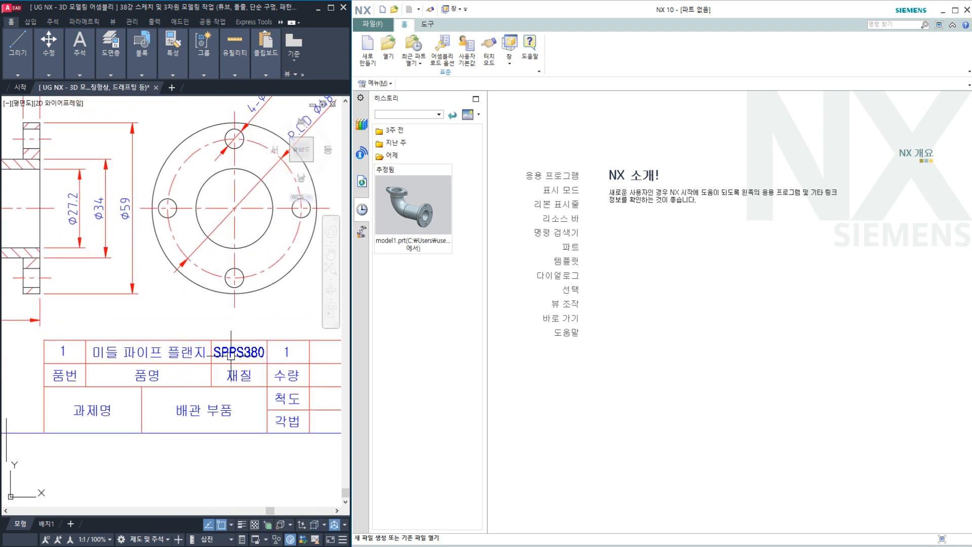
middle_drag(179, 271, 236, 340)
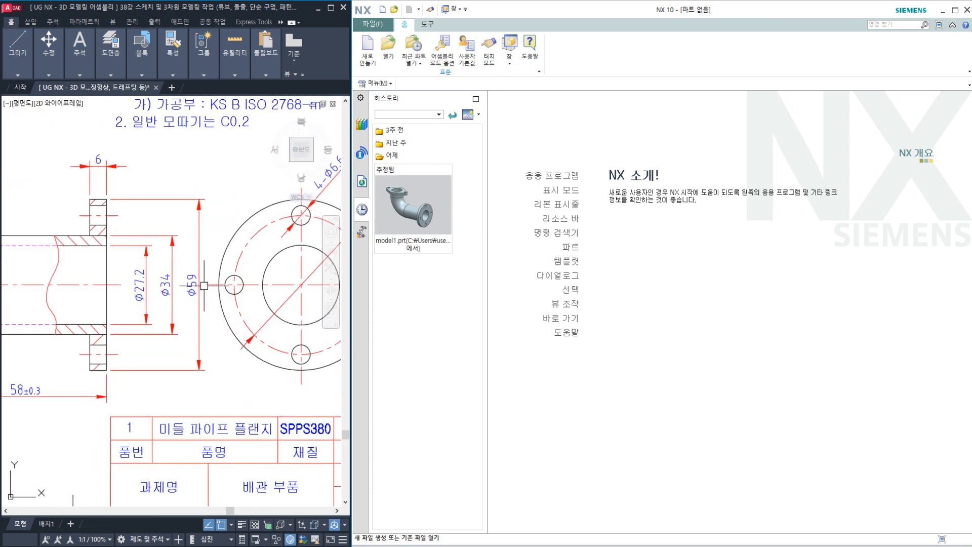
Step: Examine the drawing's general notes on tolerance and chamfers
scroll(204, 285, down, 2)
scroll(208, 165, up, 2)
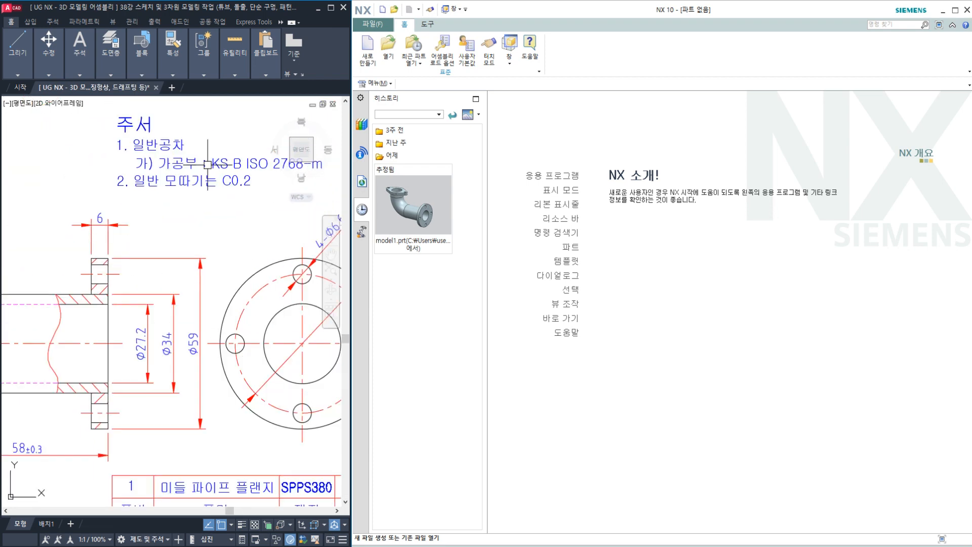
scroll(207, 164, up, 2)
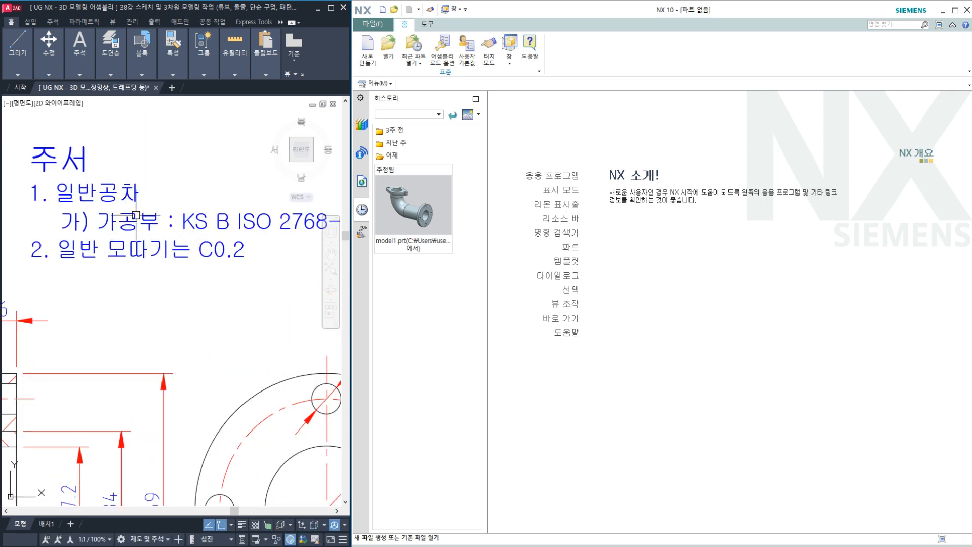
mouse_move(179, 216)
middle_down()
mouse_move(103, 238)
mouse_move(197, 233)
middle_up()
key(Escape)
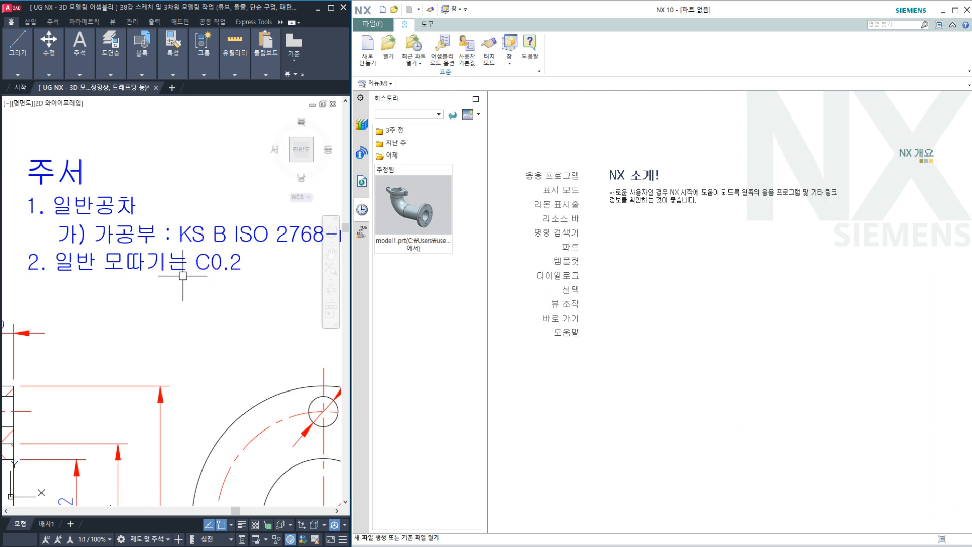
Step: Examine the elbow pipe's front view together with both flange views and their dimensions
scroll(192, 267, down, 3)
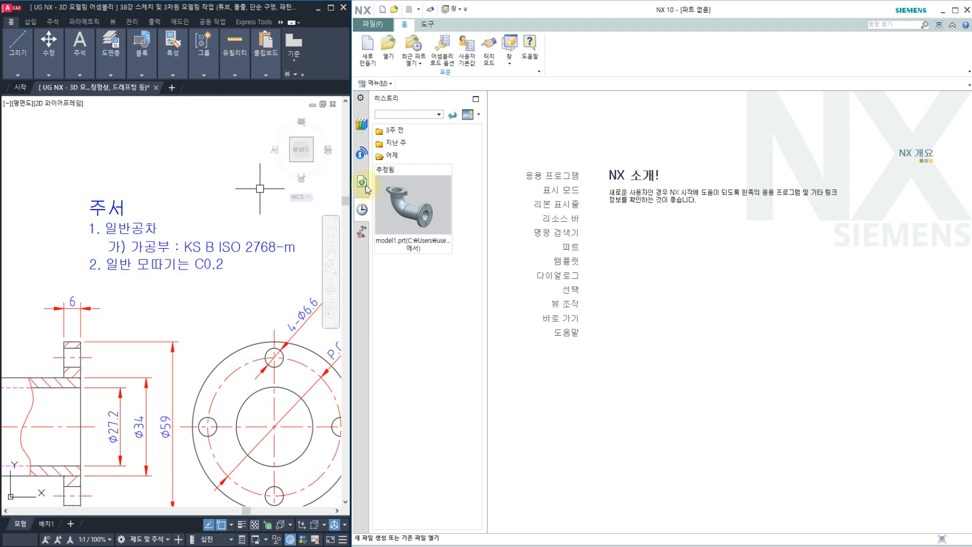
scroll(193, 279, down, 2)
scroll(102, 264, down, 1)
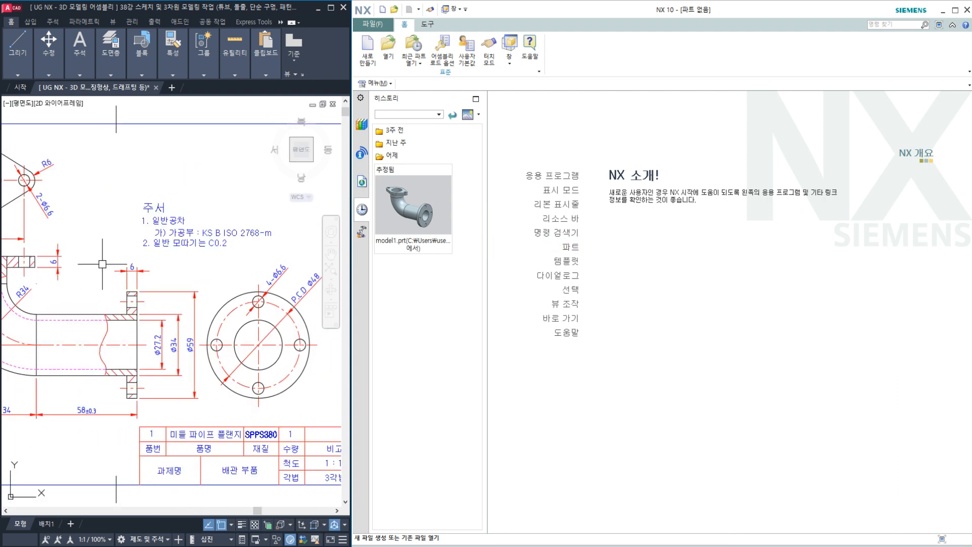
mouse_move(102, 263)
middle_down()
mouse_move(212, 327)
mouse_move(213, 262)
middle_up()
middle_drag(135, 276, 157, 276)
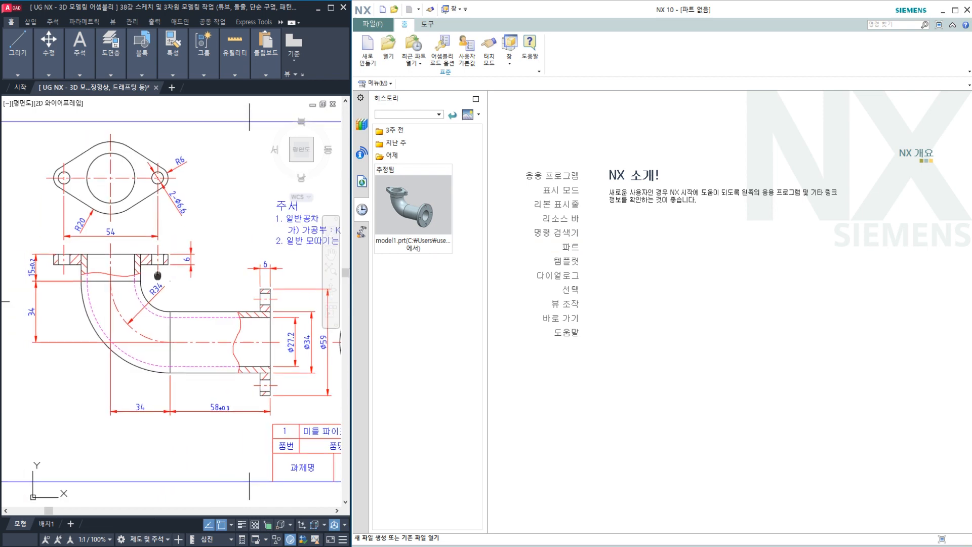
scroll(148, 259, down, 2)
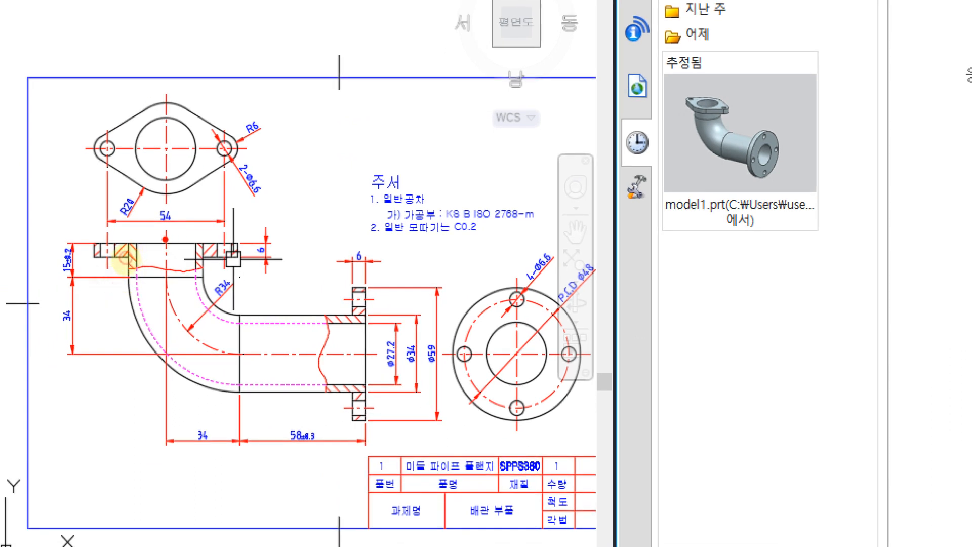
Step: Mark the pipe centreline, both flanges and their Ø6.6 hole callouts in red on the magnified drawing
mouse_move(165, 240)
mouse_down()
mouse_move(175, 303)
mouse_move(200, 347)
mouse_move(313, 368)
mouse_move(379, 368)
mouse_up()
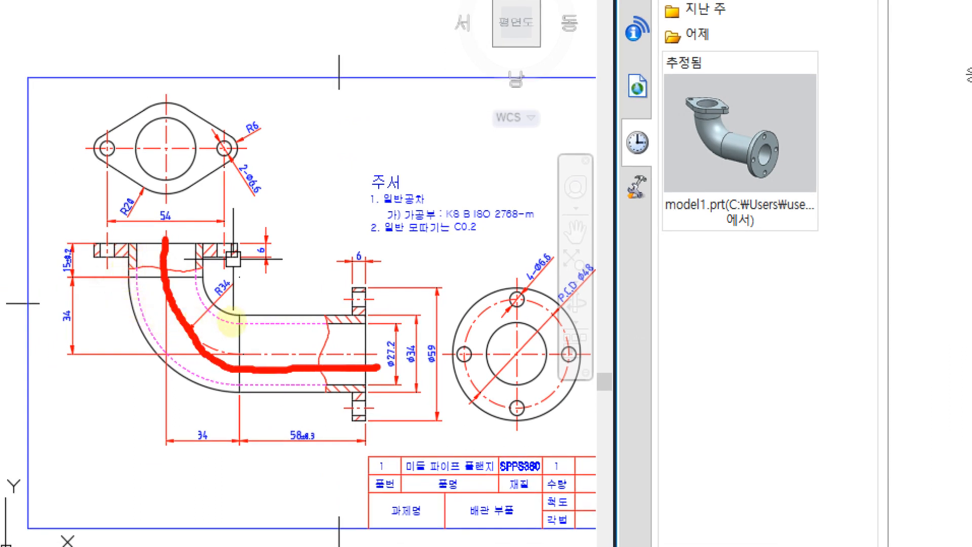
mouse_move(358, 262)
mouse_down()
mouse_move(325, 365)
mouse_move(387, 423)
mouse_move(374, 256)
mouse_up()
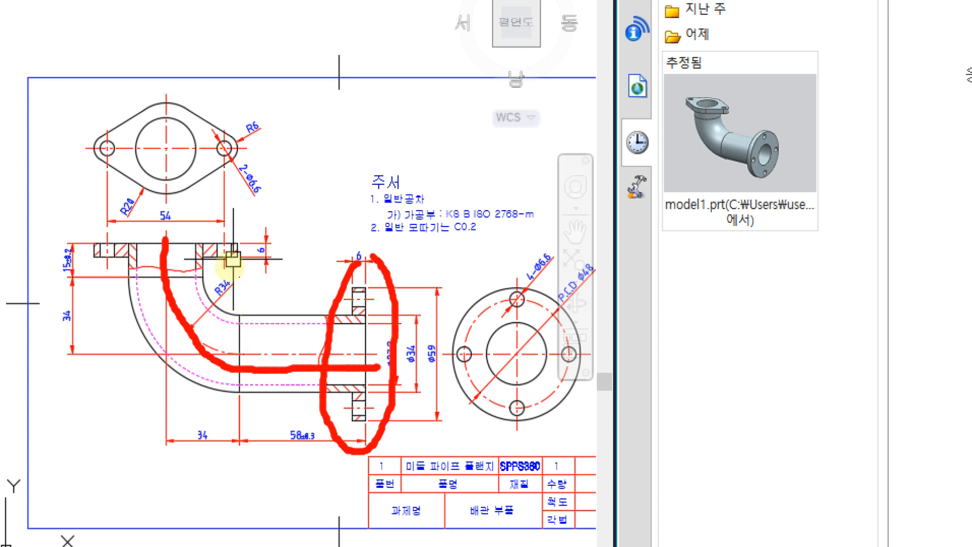
mouse_move(248, 199)
mouse_down()
mouse_move(104, 81)
mouse_move(230, 176)
mouse_up()
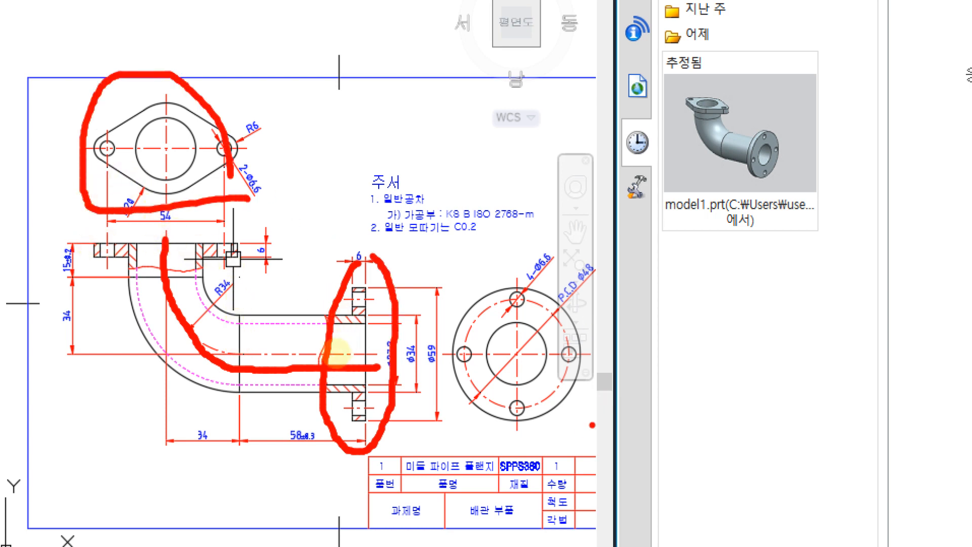
mouse_move(577, 433)
mouse_down()
mouse_move(438, 317)
mouse_move(633, 337)
mouse_up()
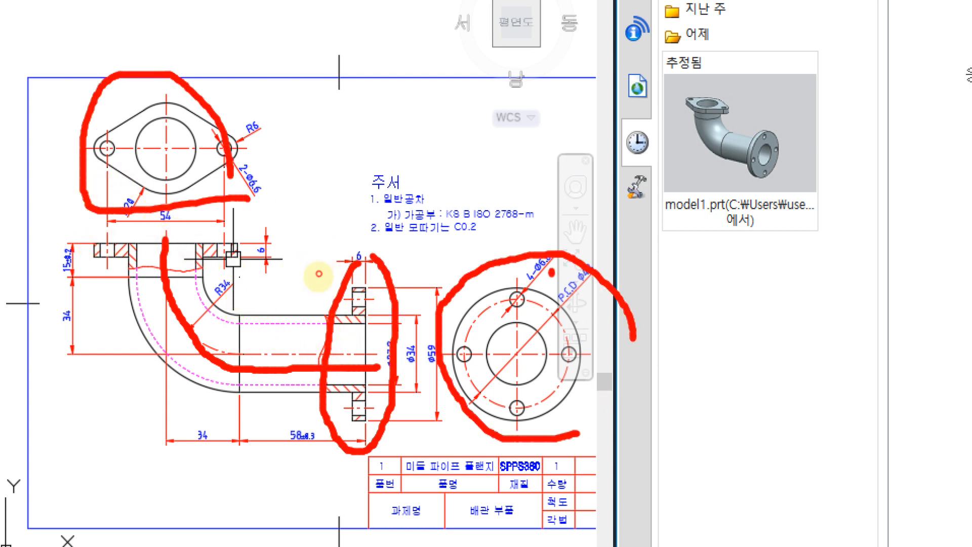
mouse_move(553, 272)
mouse_down()
mouse_move(528, 276)
mouse_move(557, 244)
mouse_up()
click(261, 129)
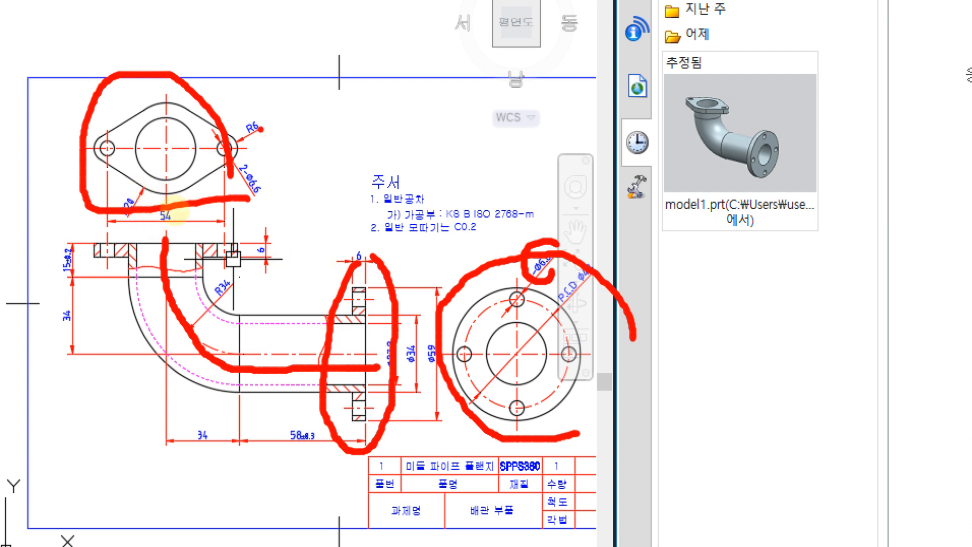
mouse_move(265, 185)
mouse_down()
mouse_move(254, 193)
mouse_move(265, 180)
mouse_up()
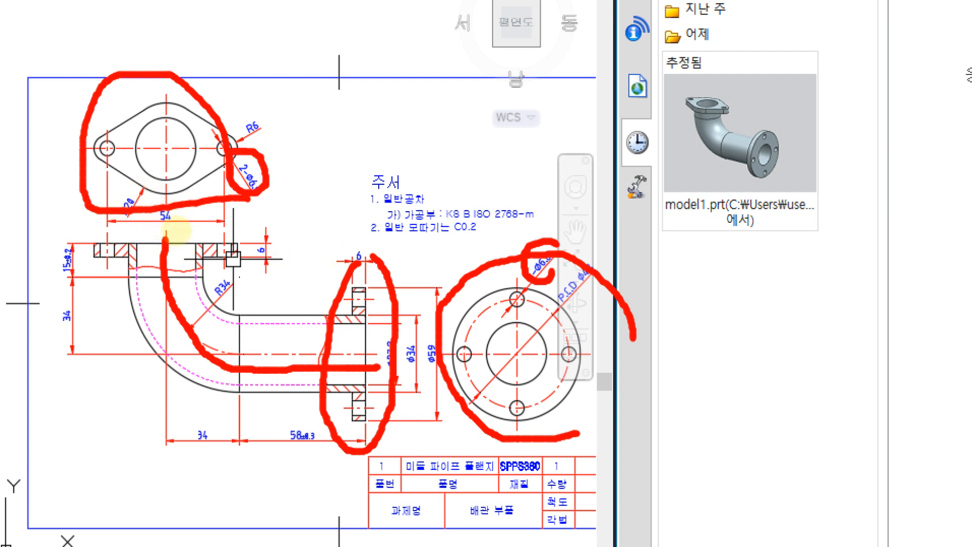
Step: Undo all the red markup on the drawing
key(ctrl+z)
key(ctrl+z)
key(ctrl+z)
key(ctrl+z)
key(ctrl+z)
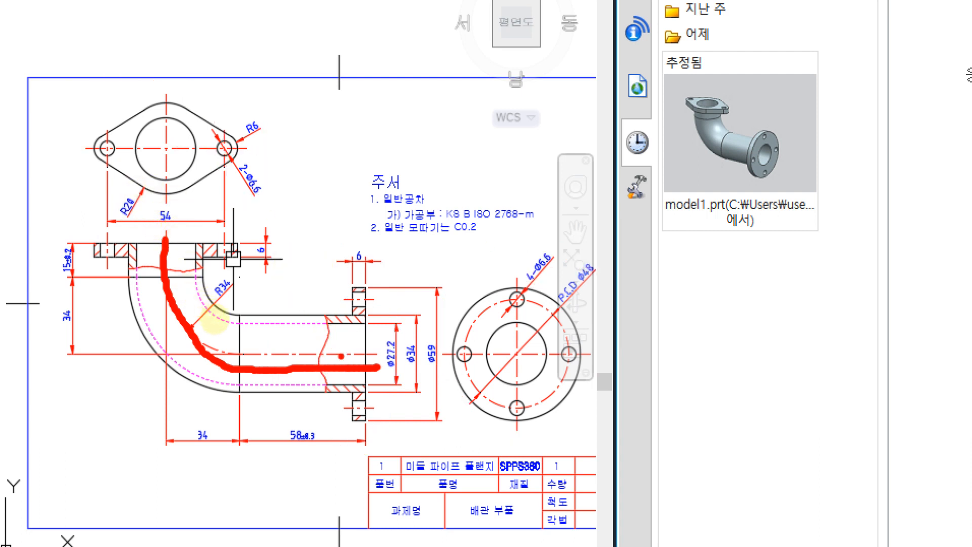
key(ctrl+z)
key(ctrl+z)
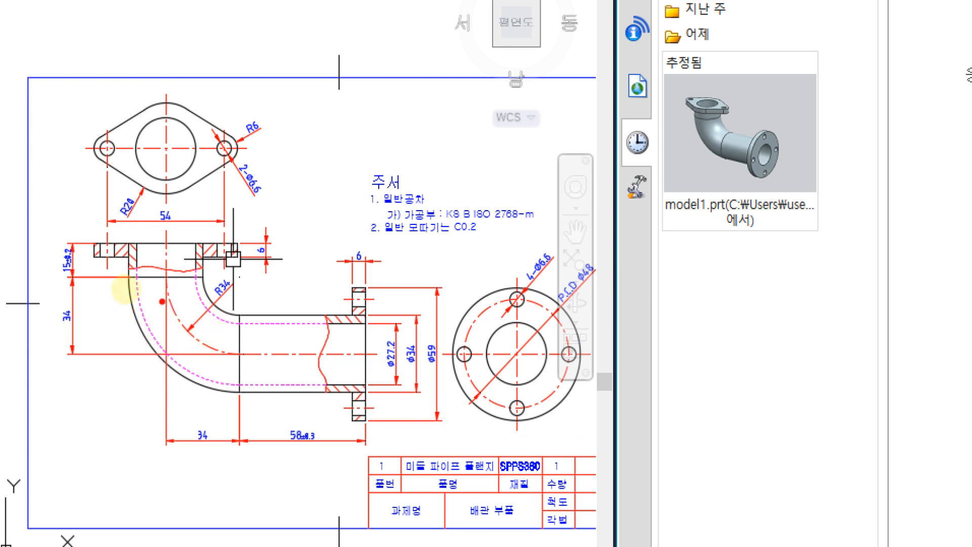
Step: Mark the elbow's centreline corner, R34 radius and both 34 dimensions in red, sketch an enlarged rounded corner, and clear the markup
mouse_move(165, 274)
mouse_down()
mouse_move(163, 329)
mouse_move(250, 350)
mouse_up()
mouse_move(239, 298)
mouse_down()
mouse_move(227, 305)
mouse_move(200, 271)
mouse_move(243, 290)
mouse_up()
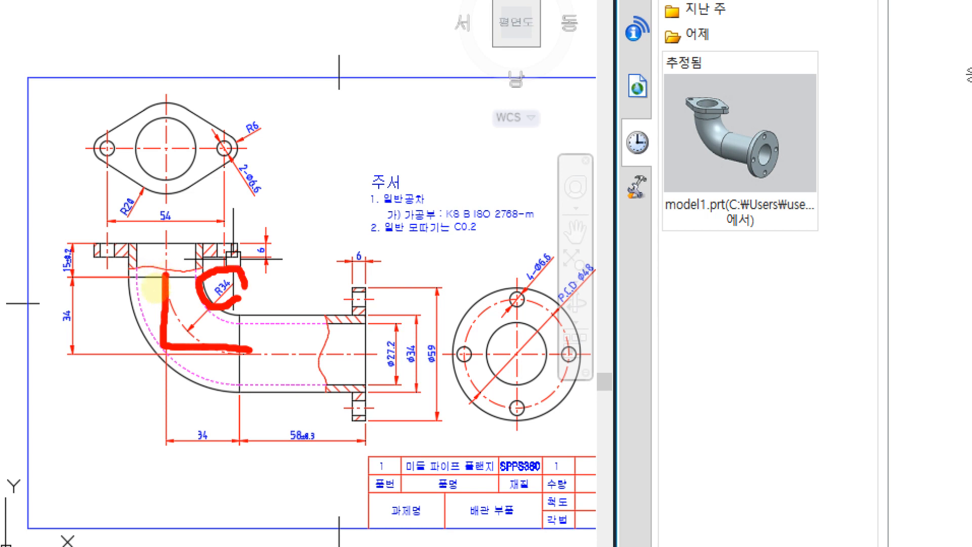
mouse_move(70, 330)
mouse_down()
mouse_move(76, 301)
mouse_move(93, 328)
mouse_up()
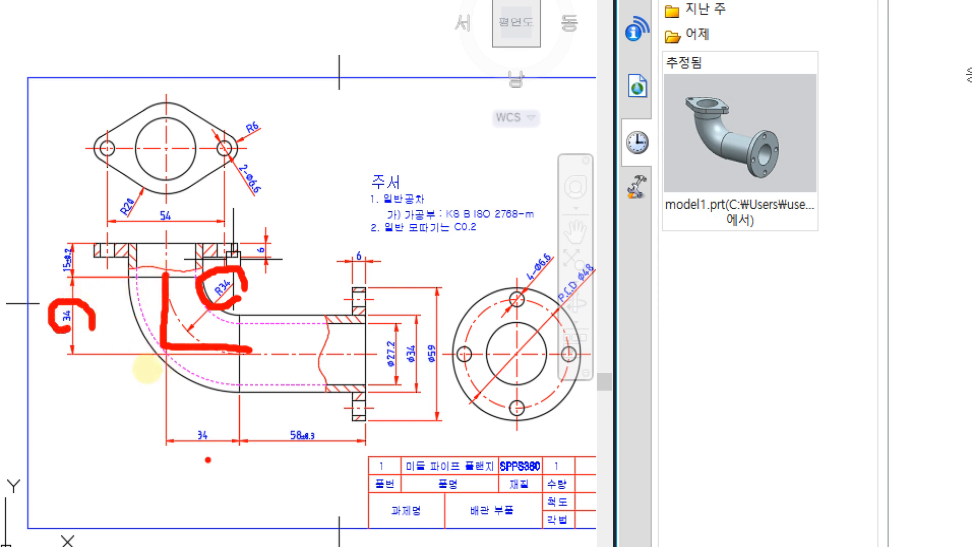
drag(165, 424, 209, 458)
mouse_move(386, 84)
mouse_down()
mouse_move(386, 223)
mouse_move(666, 274)
mouse_up()
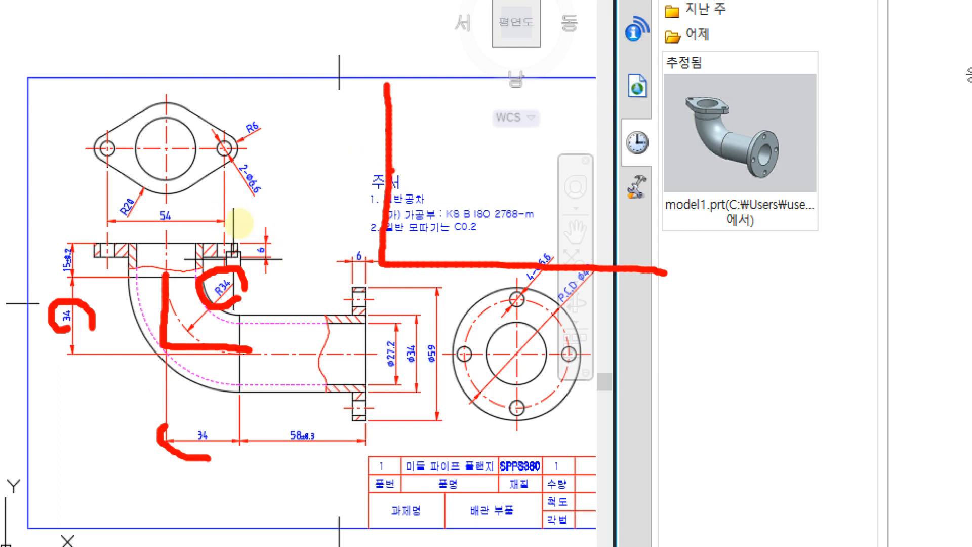
mouse_move(390, 188)
mouse_down()
mouse_move(431, 248)
mouse_move(481, 270)
mouse_move(390, 200)
mouse_up()
mouse_move(387, 168)
mouse_down()
mouse_move(388, 195)
mouse_move(476, 266)
mouse_up()
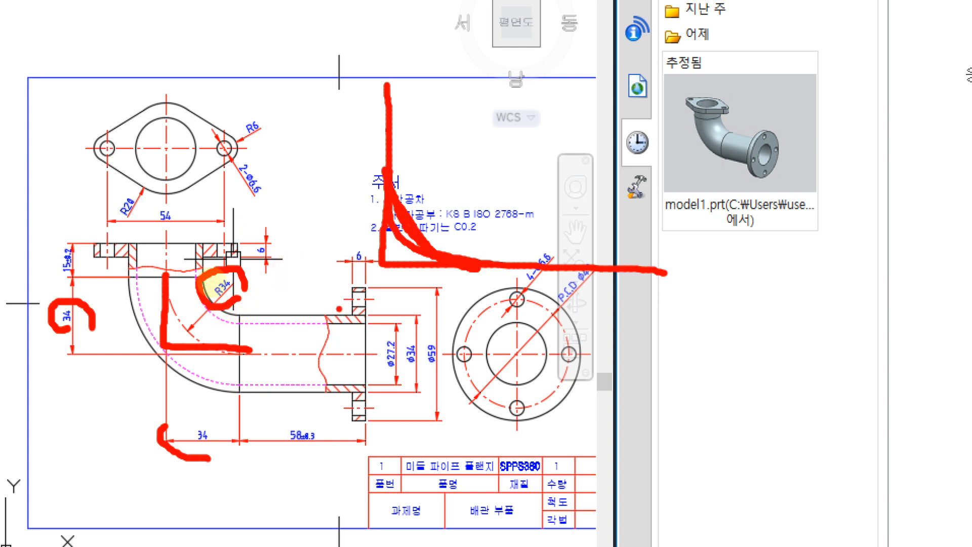
key(Escape)
Step: Mark the centreline path with its rounded bend in red on the magnified drawing, and sketch a sweep path with a circular profile beside the model thumbnail
key(ctrl+1)
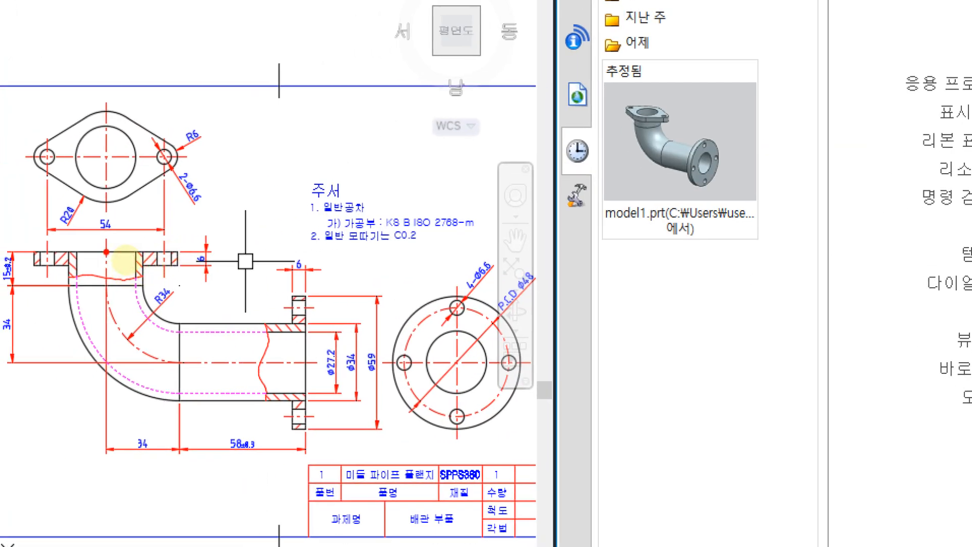
mouse_move(106, 252)
mouse_down()
mouse_move(108, 361)
mouse_move(317, 361)
mouse_up()
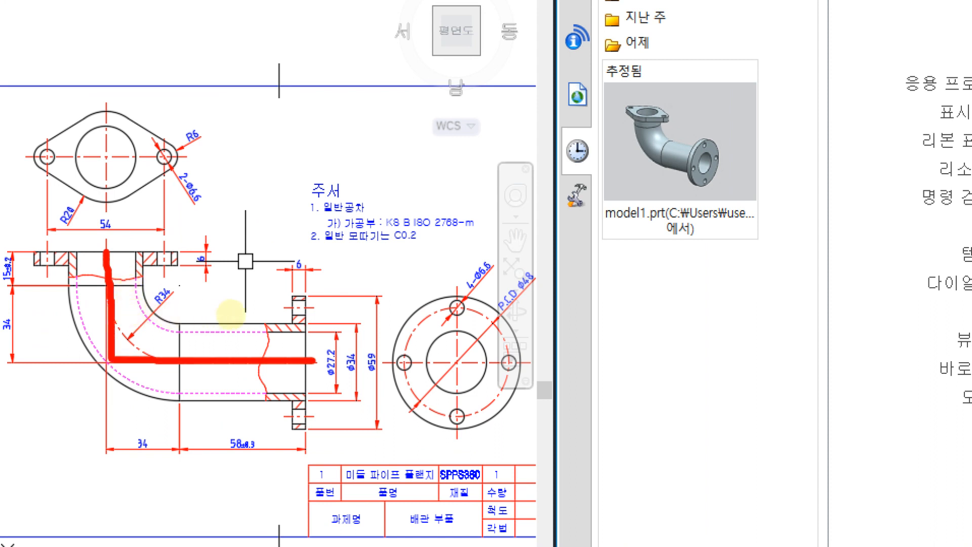
mouse_move(112, 289)
mouse_down()
mouse_move(132, 342)
mouse_move(120, 354)
mouse_up()
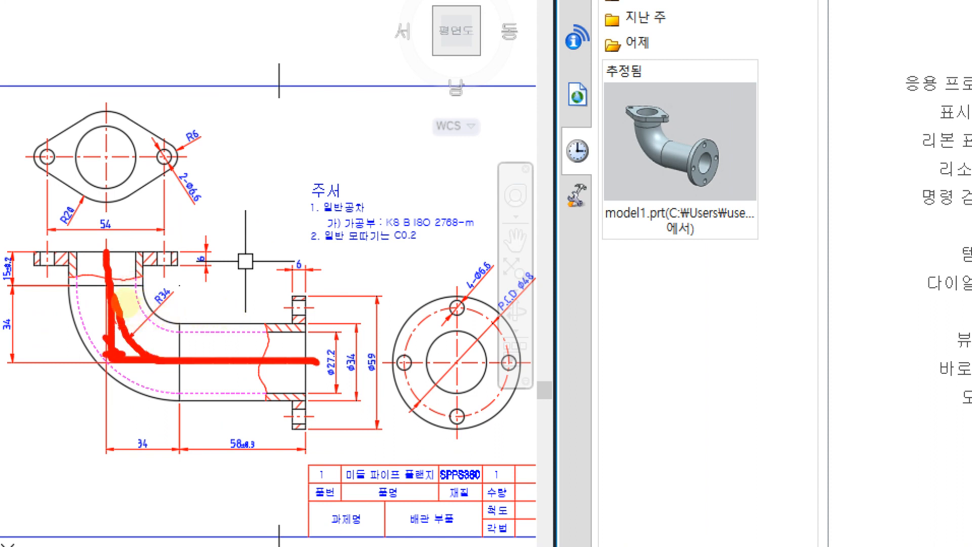
mouse_move(654, 158)
mouse_down()
mouse_move(707, 299)
mouse_move(889, 322)
mouse_up()
mouse_move(900, 360)
mouse_down()
mouse_move(830, 261)
mouse_move(873, 331)
mouse_up()
drag(855, 259, 753, 241)
mouse_move(762, 221)
mouse_down()
mouse_move(733, 240)
mouse_move(771, 259)
mouse_up()
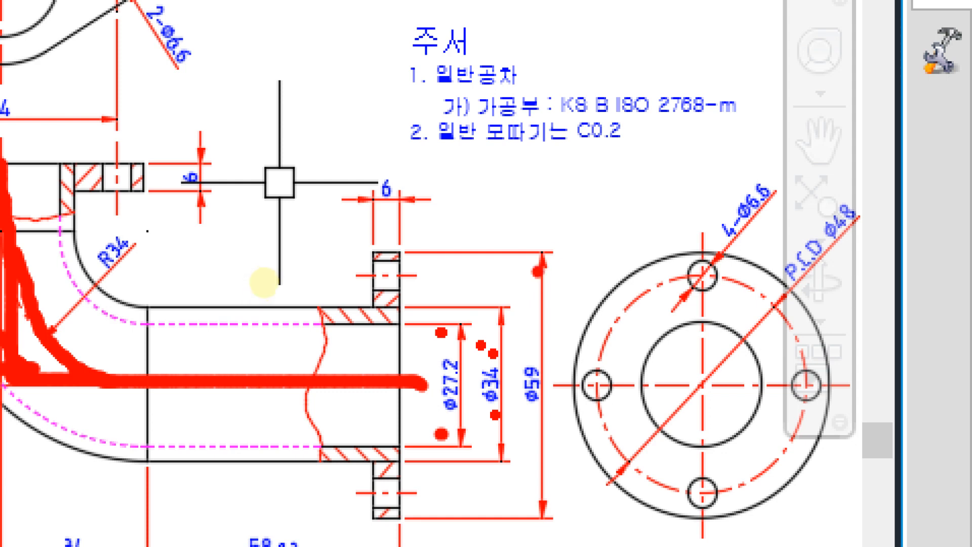
Step: Annotate the pipe walls in red with the values 3.4 and 6.8 beside the Ø27.2 and Ø34 dimensions, and clear all markup
mouse_move(522, 193)
mouse_down()
mouse_move(575, 191)
mouse_move(532, 303)
mouse_up()
drag(674, 155, 739, 209)
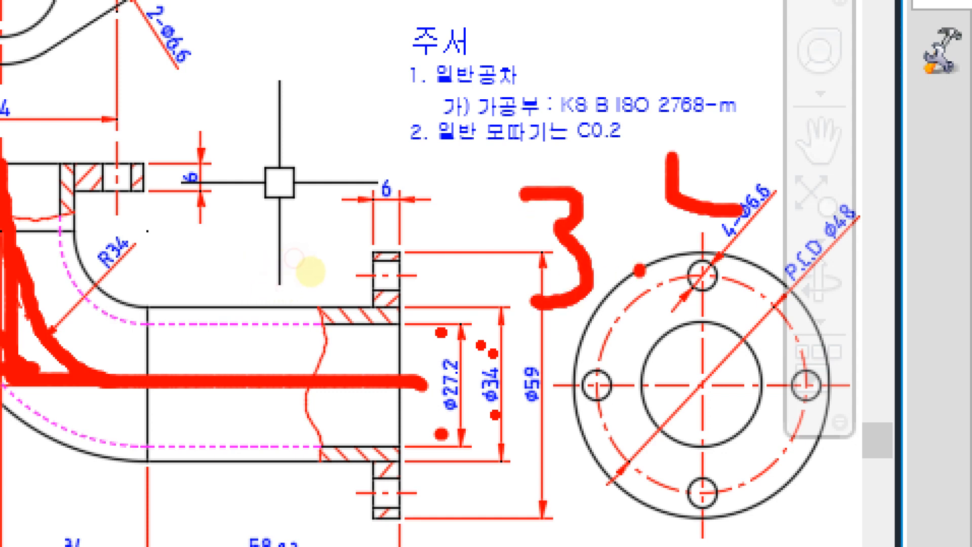
drag(729, 105, 651, 289)
mouse_move(205, 302)
mouse_down()
mouse_move(246, 332)
mouse_move(246, 361)
mouse_up()
mouse_move(244, 486)
mouse_down()
mouse_move(180, 481)
mouse_move(245, 474)
mouse_up()
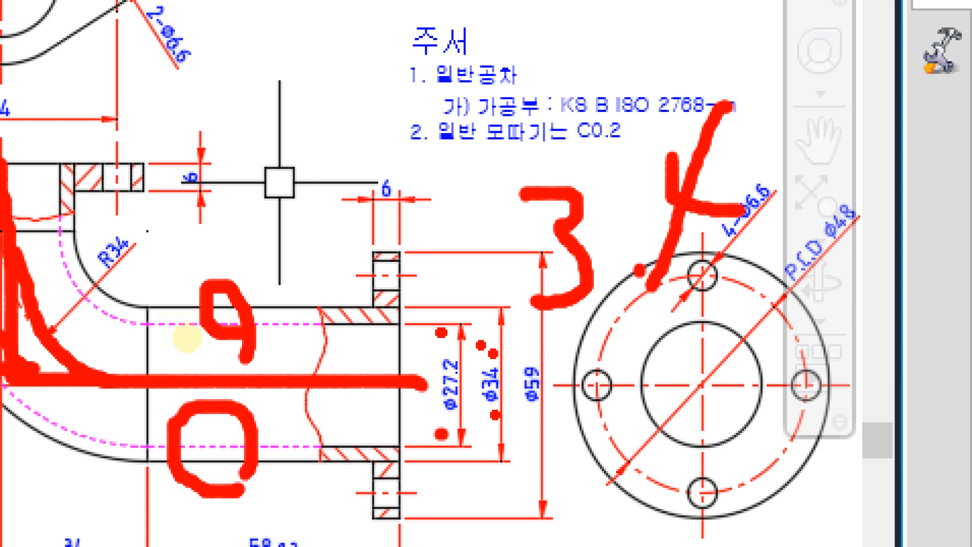
drag(652, 462, 638, 447)
click(728, 471)
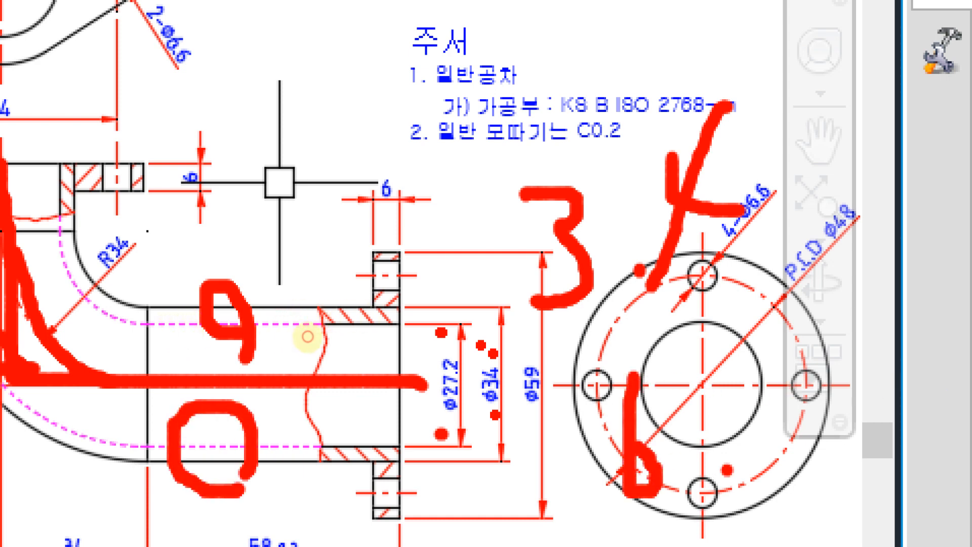
mouse_move(789, 442)
mouse_down()
mouse_move(778, 409)
mouse_move(759, 466)
mouse_move(783, 442)
mouse_up()
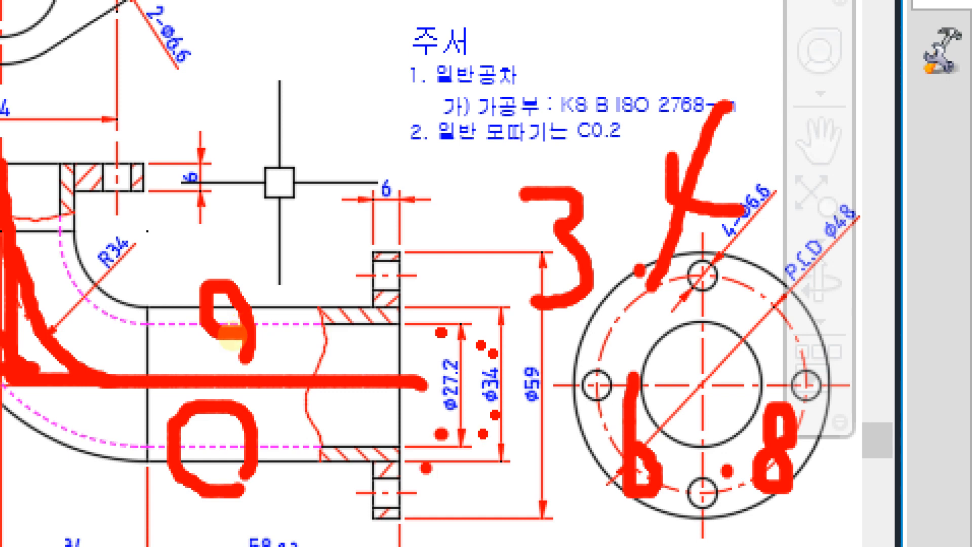
click(435, 422)
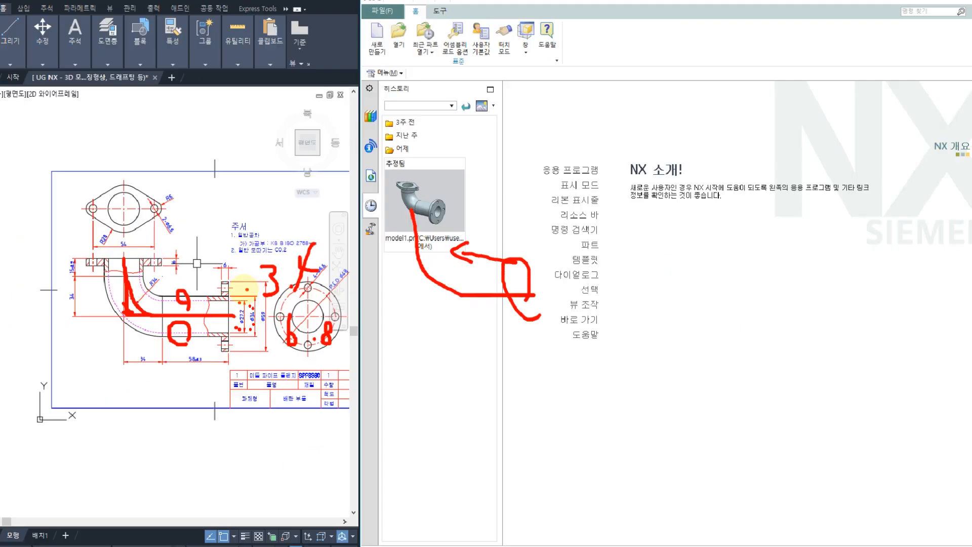
key(Escape)
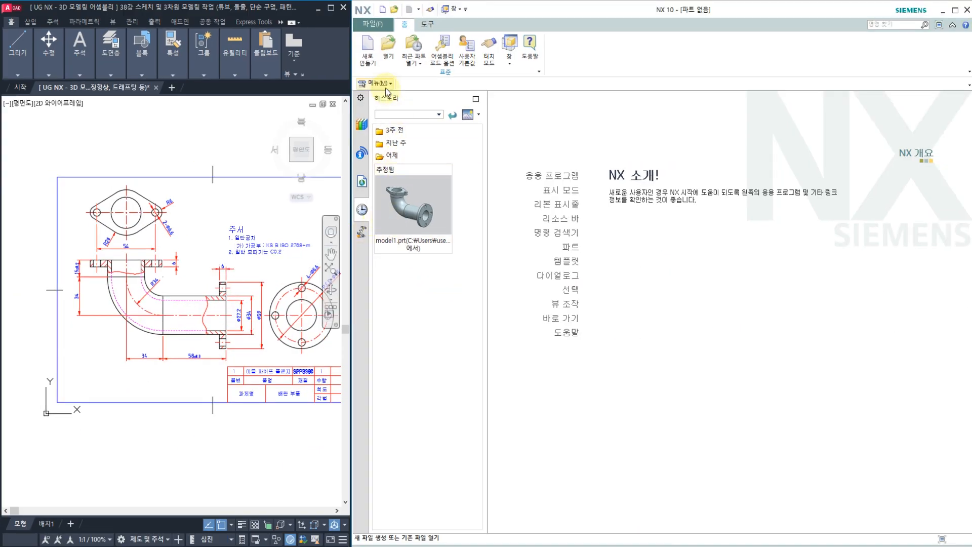
Step: Create a new part from the millimetre Model template with the file name model2.prt
click(376, 58)
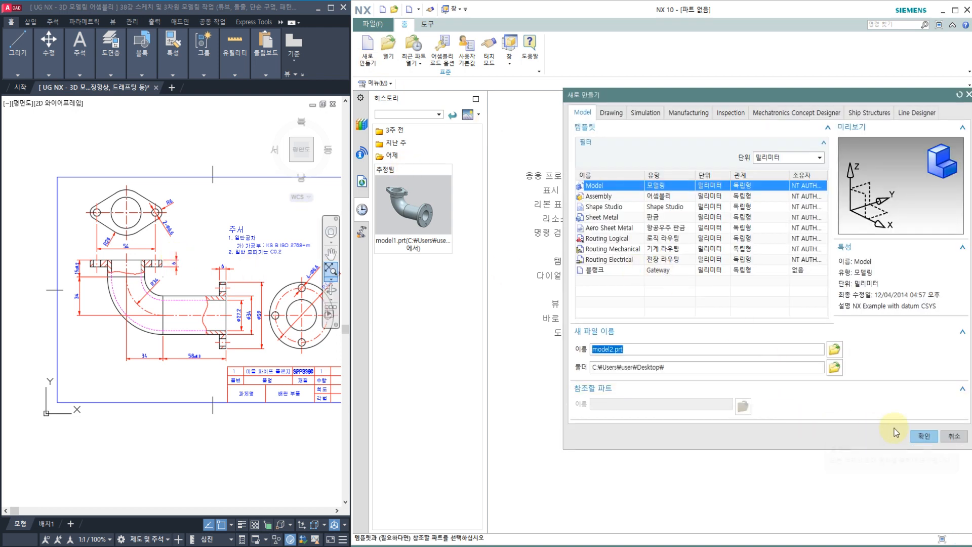
click(689, 186)
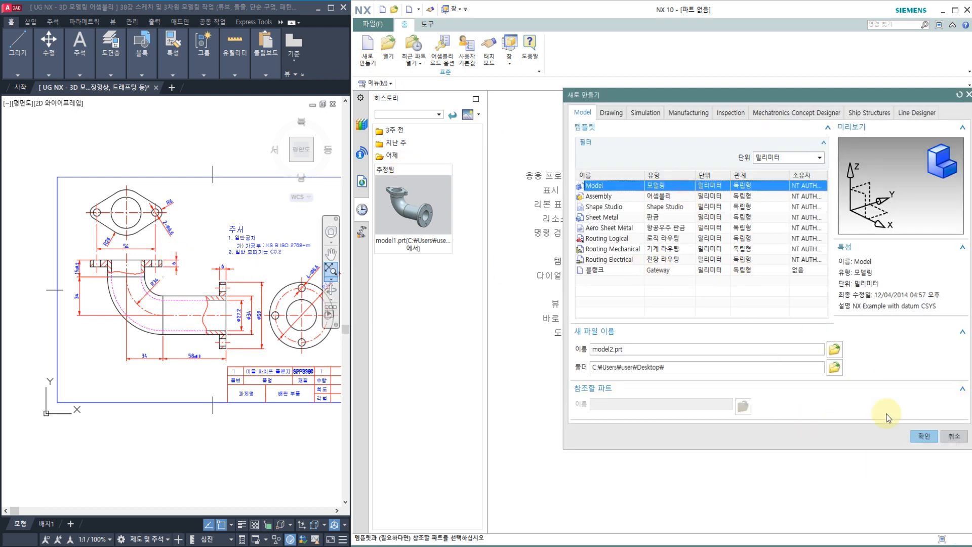
click(925, 436)
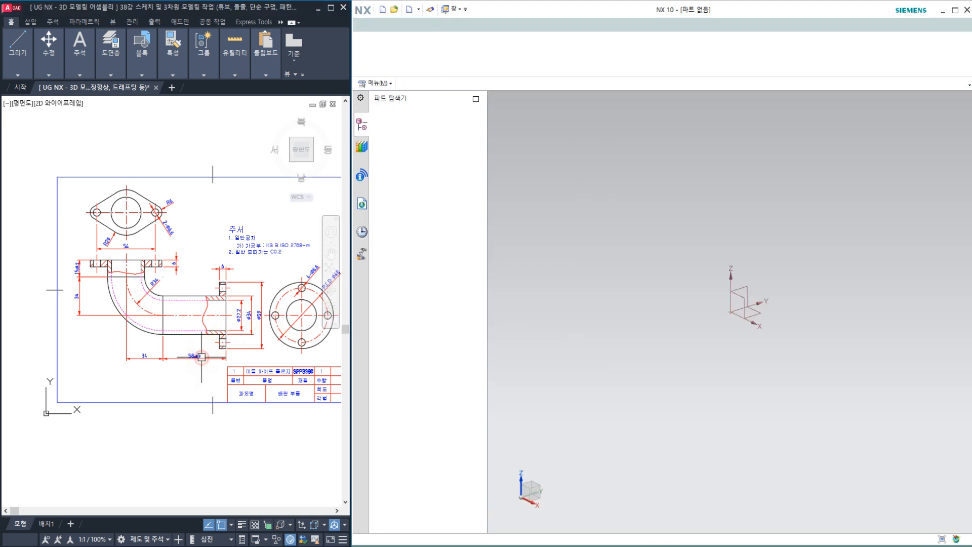
Step: Mark the bend corner's horizontal and vertical directions on the drawing and circle the datum's Z and YZ plane in red, and clear the markup
scroll(155, 280, up, 2)
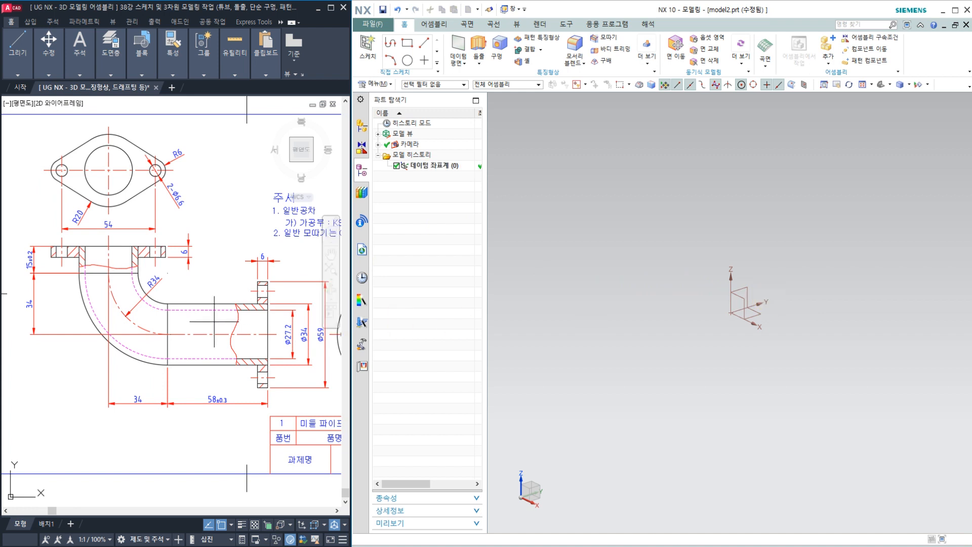
middle_drag(215, 326, 205, 325)
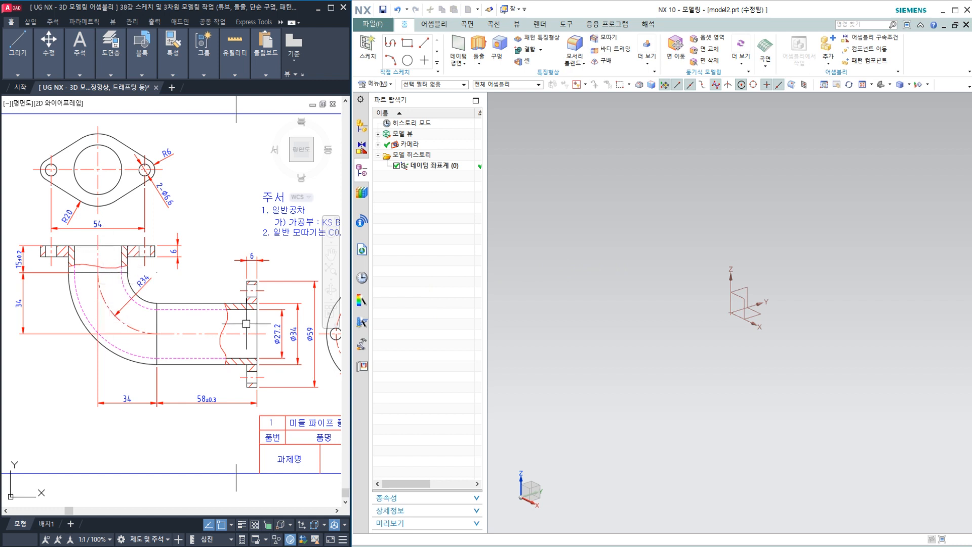
click(203, 278)
click(123, 318)
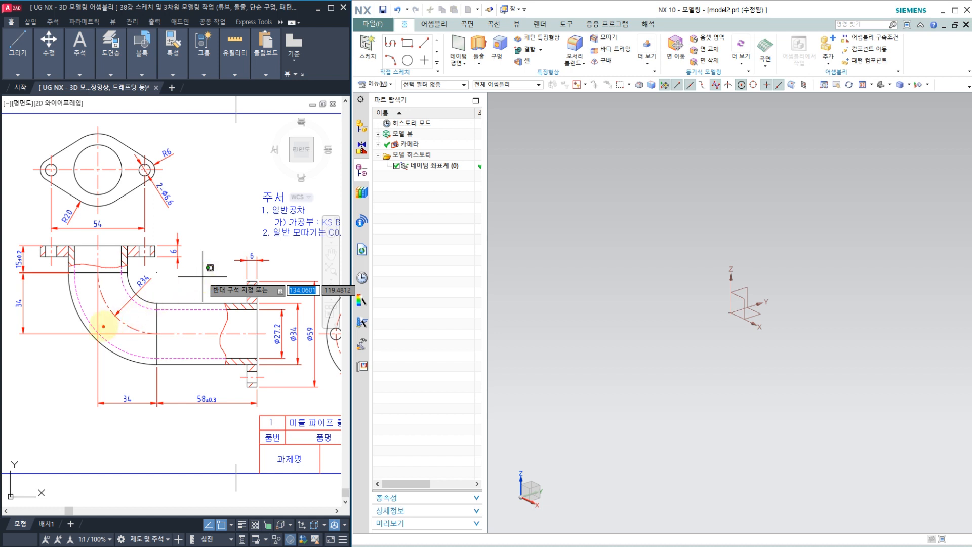
mouse_move(102, 331)
mouse_down()
mouse_move(301, 323)
mouse_move(289, 346)
mouse_up()
mouse_move(129, 326)
mouse_down()
mouse_move(92, 327)
mouse_move(347, 328)
mouse_up()
mouse_move(104, 329)
mouse_down()
mouse_move(120, 184)
mouse_move(129, 206)
mouse_up()
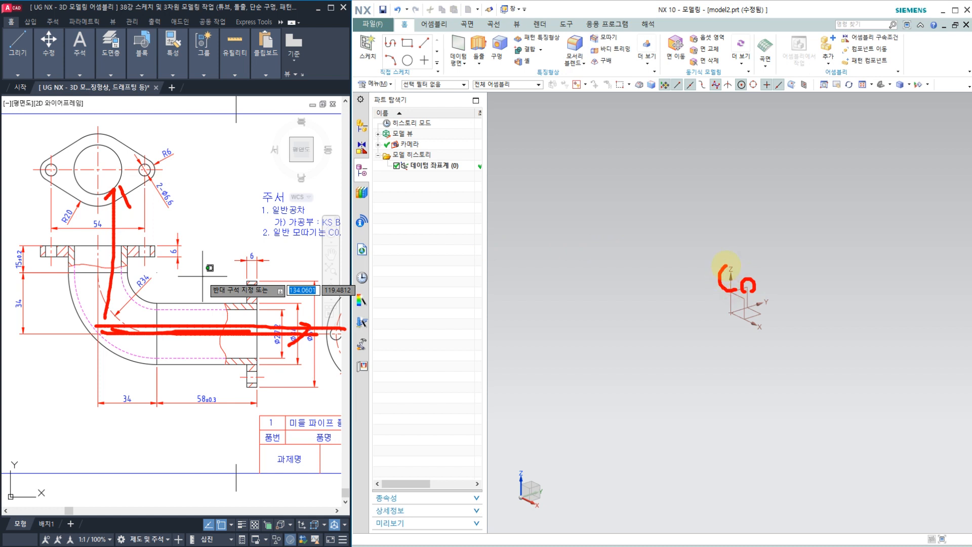
drag(737, 269, 748, 306)
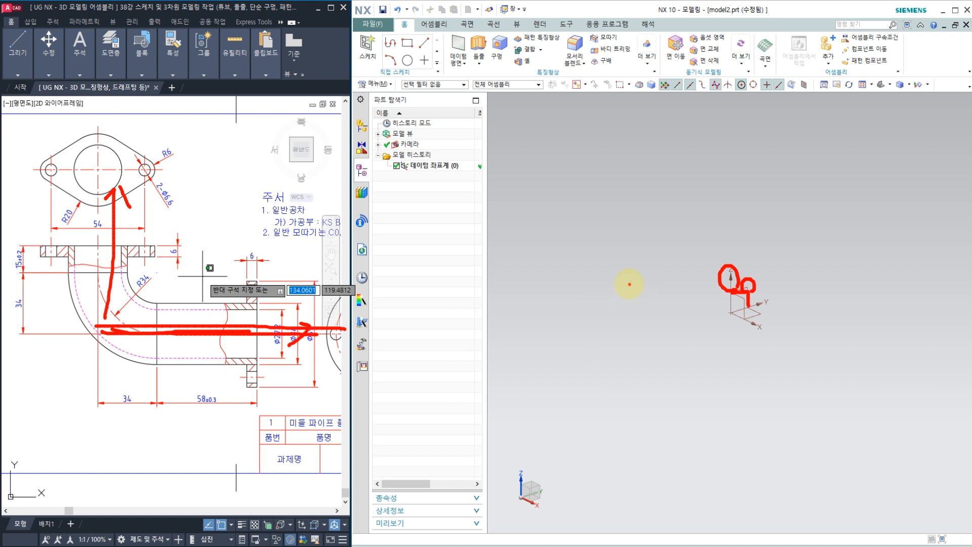
key(Escape)
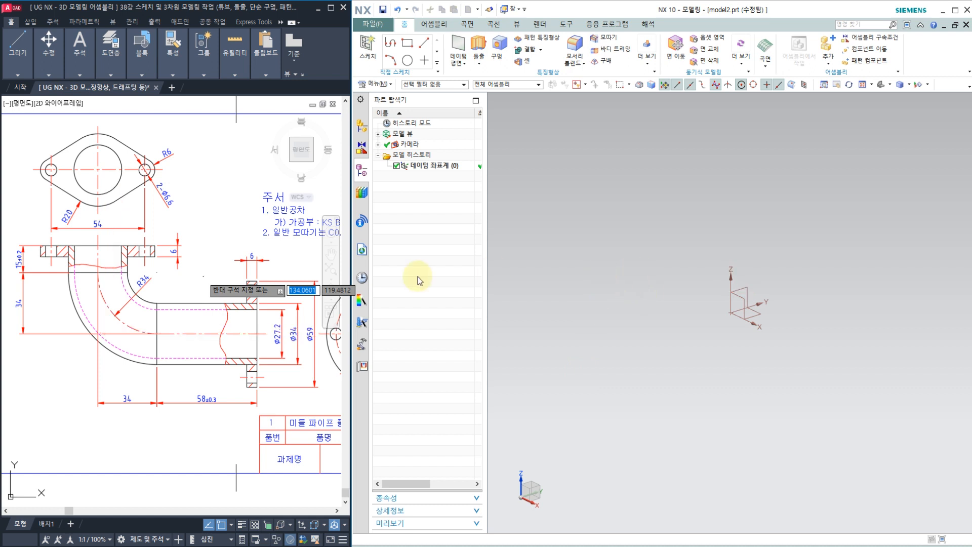
click(249, 271)
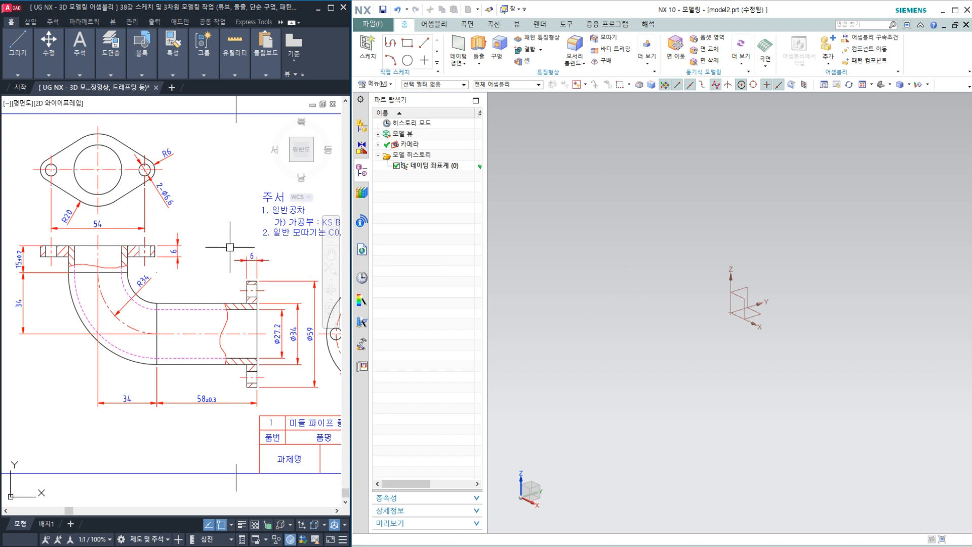
Step: Create a sketch on the YZ plane of the datum coordinate system
click(727, 288)
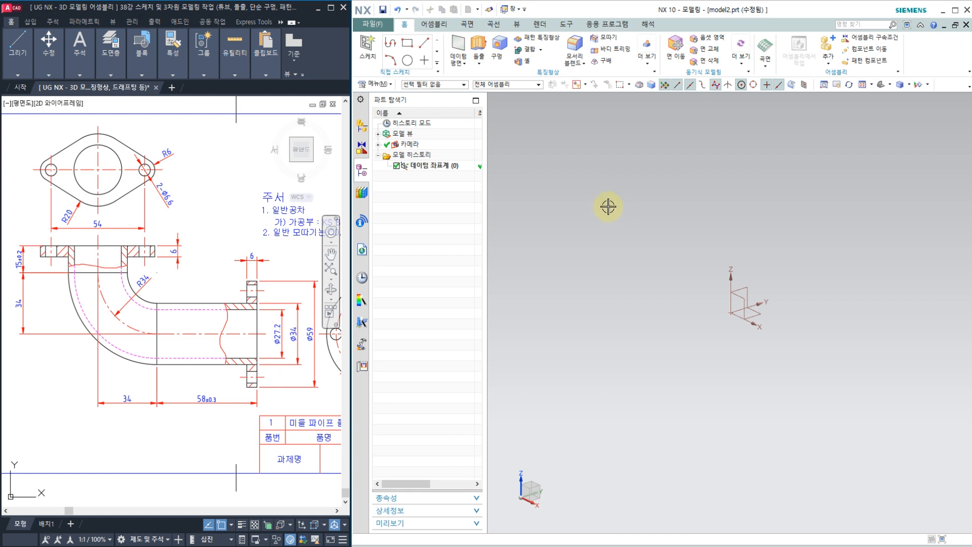
click(368, 46)
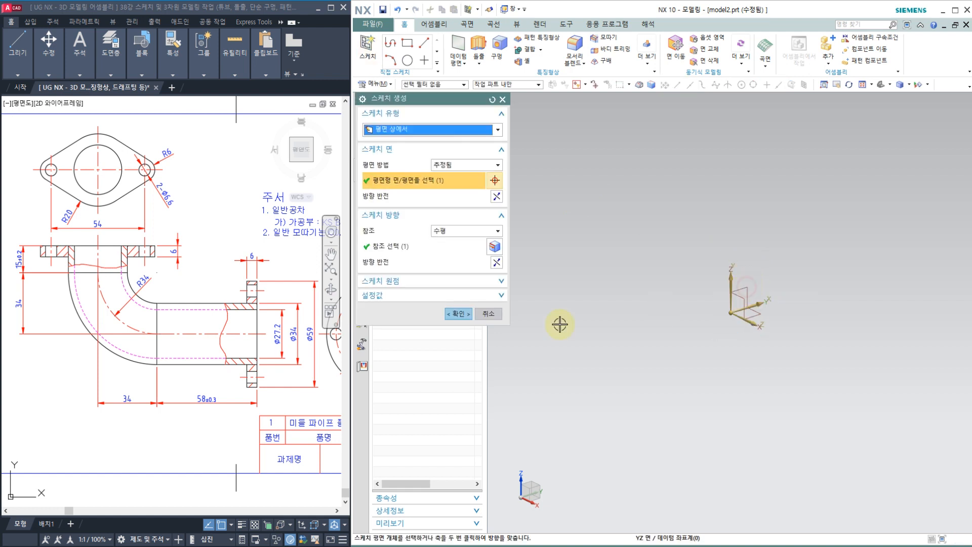
click(458, 313)
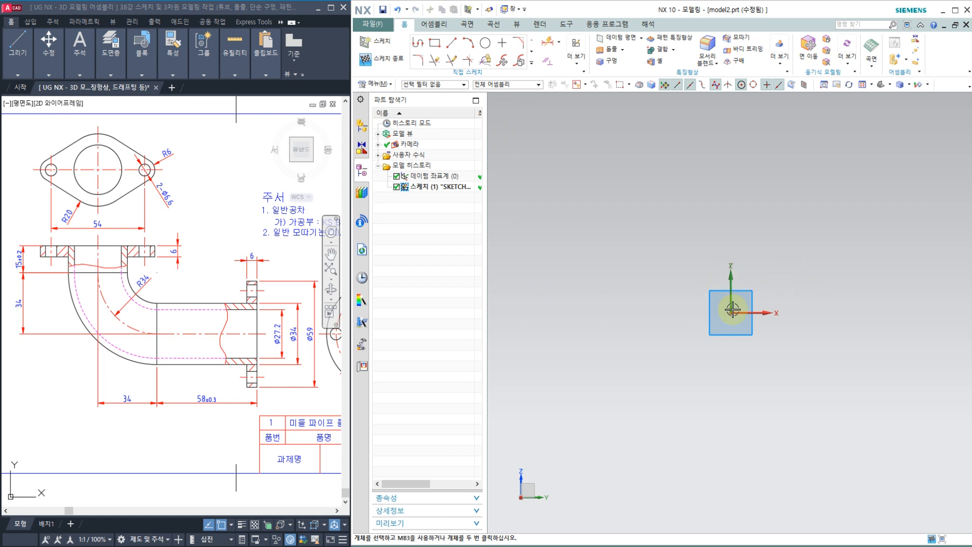
Step: Mark in red an L-shaped path whose corner sits on the sketch origin, circle the origin, and clear the markup
mouse_move(618, 284)
shift+middle_down()
mouse_move(591, 293)
mouse_move(596, 344)
shift+middle_up()
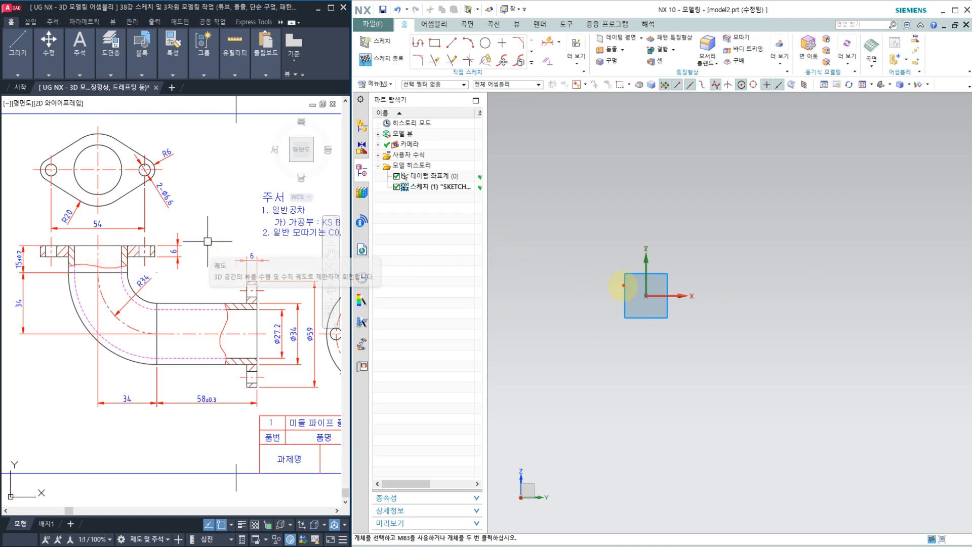
drag(642, 294, 644, 168)
drag(646, 298, 902, 297)
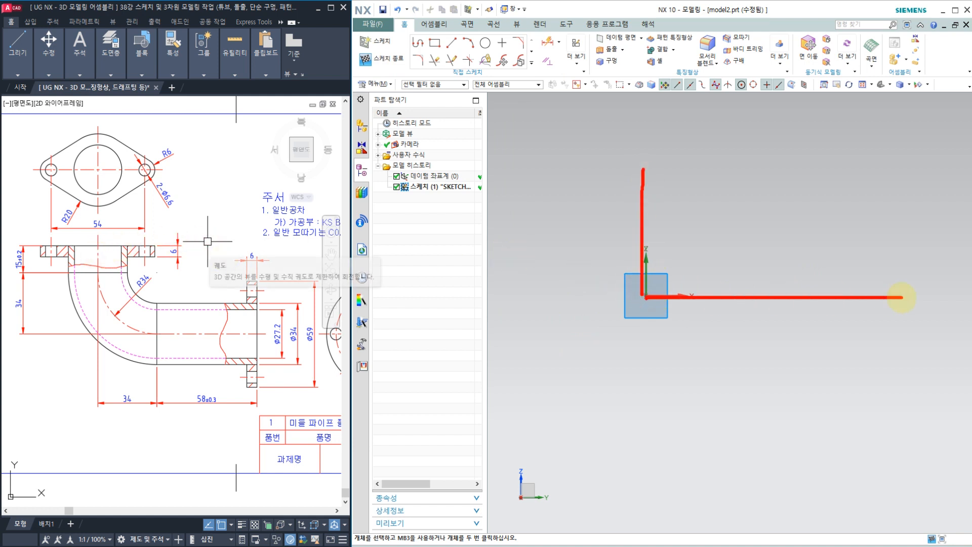
mouse_move(646, 312)
mouse_down()
mouse_move(633, 277)
mouse_move(647, 276)
mouse_up()
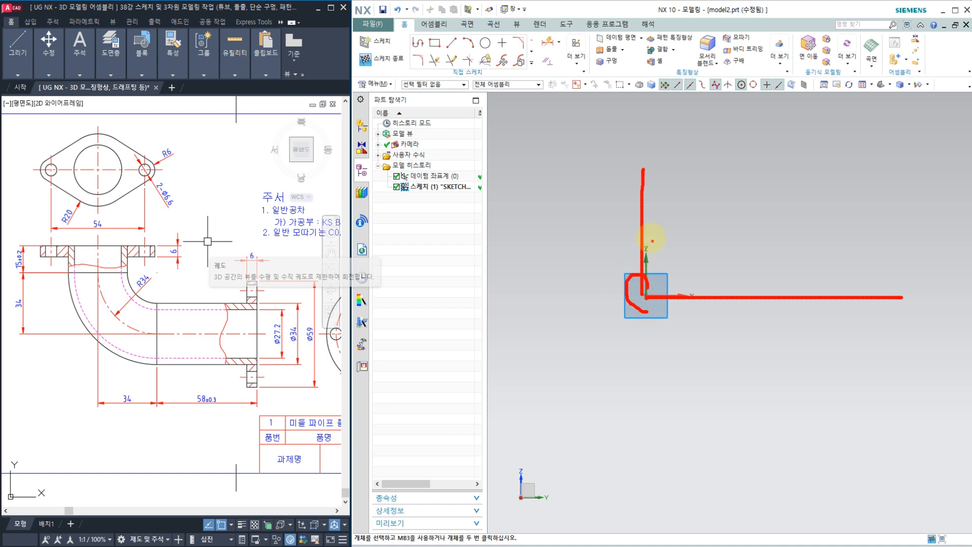
mouse_move(647, 231)
mouse_down()
mouse_move(679, 279)
mouse_move(702, 290)
mouse_move(641, 302)
mouse_move(664, 308)
mouse_up()
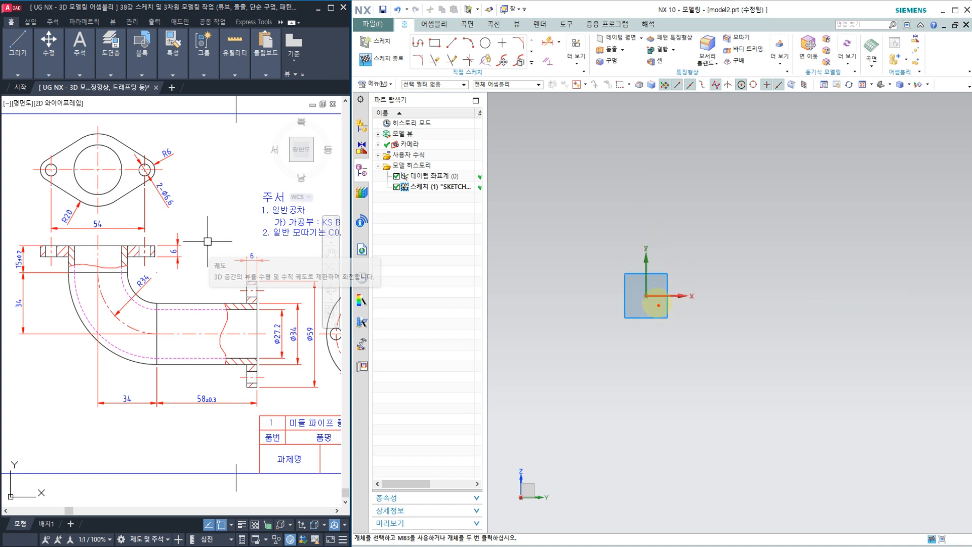
mouse_move(645, 299)
mouse_down()
mouse_move(643, 378)
mouse_move(755, 395)
mouse_move(914, 391)
mouse_up()
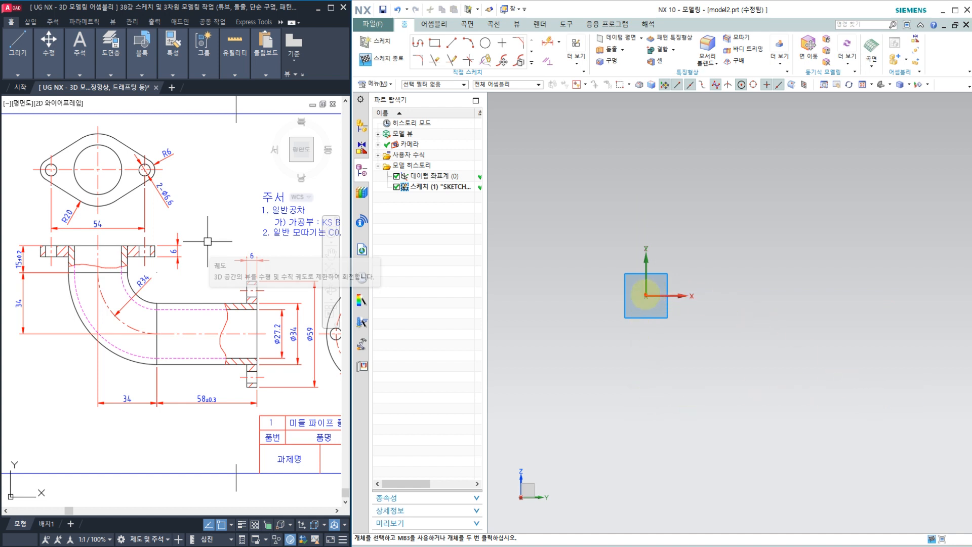
Step: Mark in red an L-shaped path ending at the sketch origin, circle the origin, add direction and distance marks, and clear the markup
mouse_move(646, 295)
mouse_down()
mouse_move(526, 298)
mouse_move(535, 236)
mouse_up()
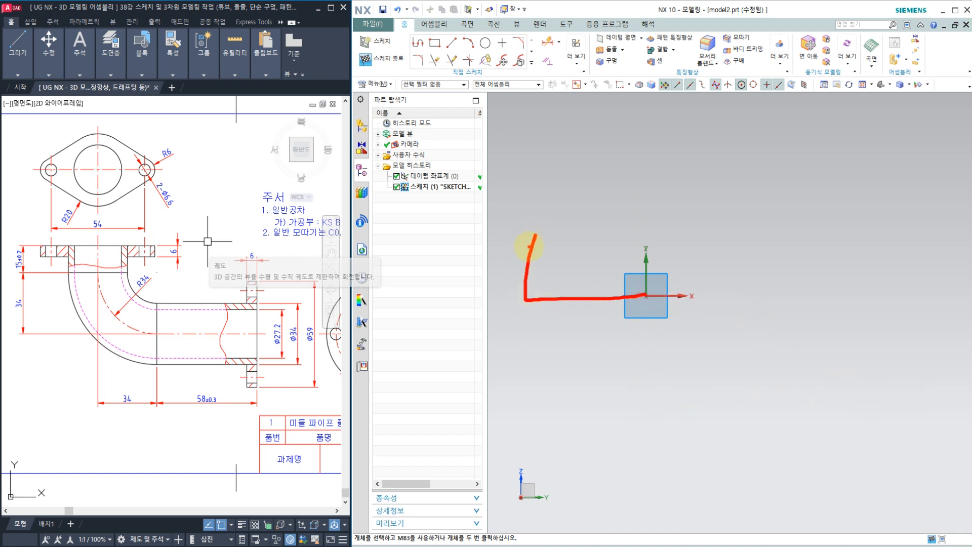
mouse_move(647, 294)
mouse_down()
mouse_move(636, 287)
mouse_move(657, 309)
mouse_move(704, 284)
mouse_up()
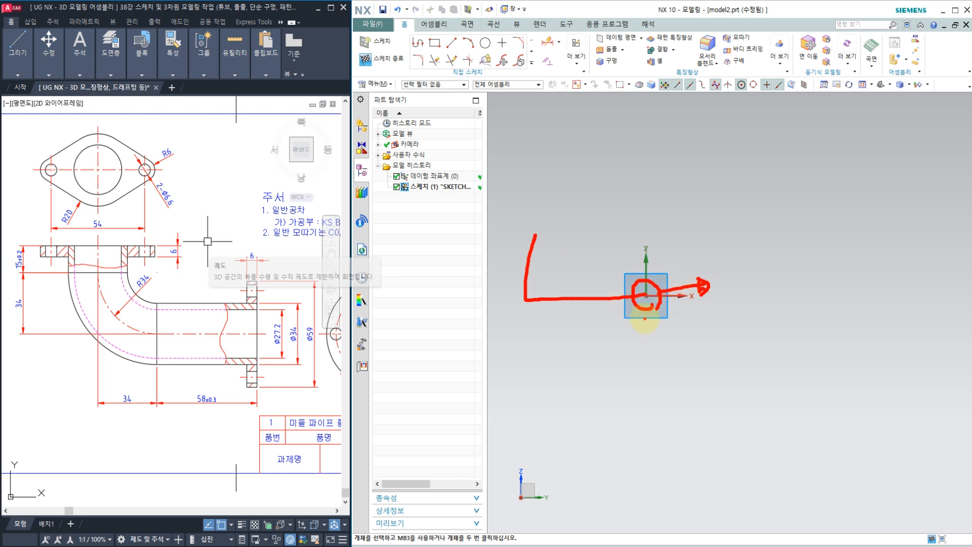
drag(645, 318, 645, 358)
mouse_move(597, 326)
mouse_down()
mouse_move(594, 360)
mouse_move(643, 344)
mouse_move(623, 356)
mouse_up()
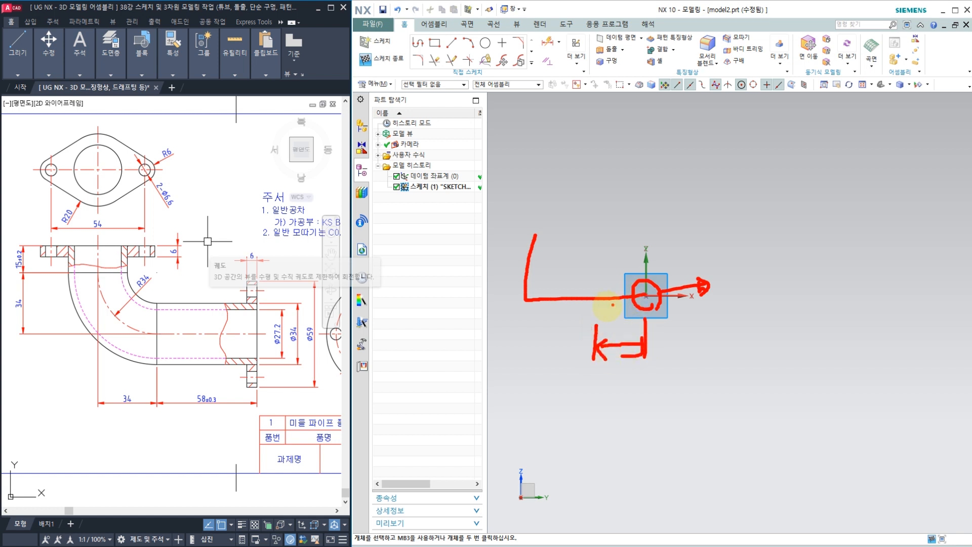
key(Escape)
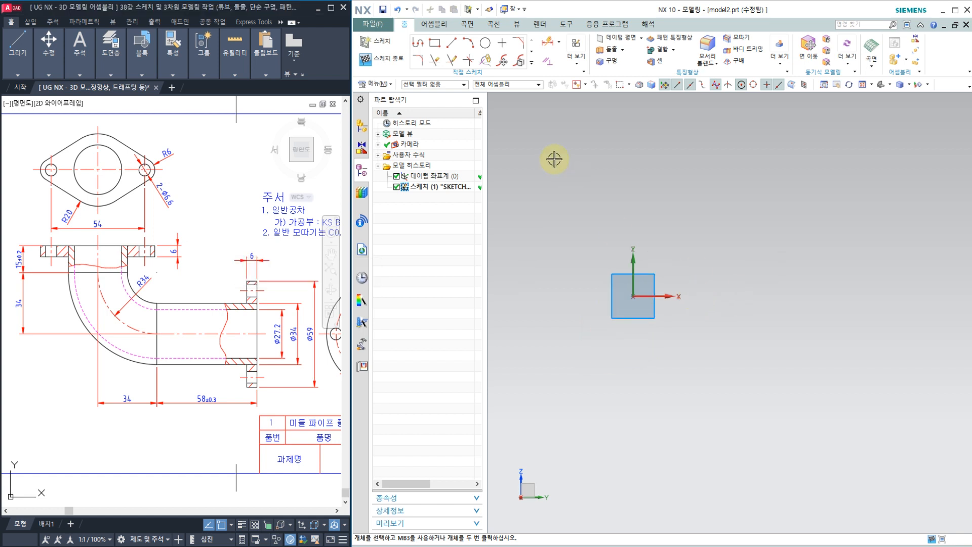
Step: Sketch an L-shaped profile from the sketch origin, about 135 mm vertically downward and about 300 mm horizontally along positive X
click(418, 44)
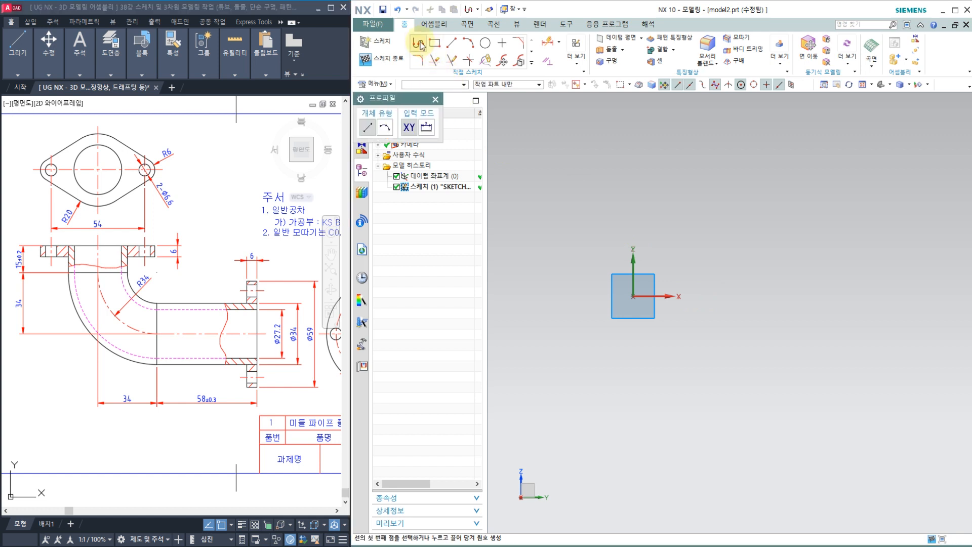
click(633, 296)
click(634, 388)
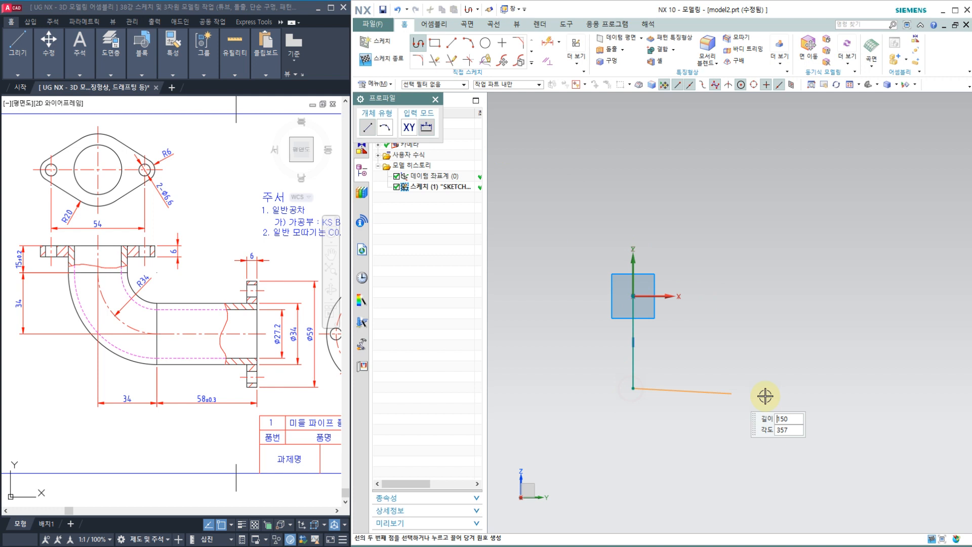
click(830, 395)
key(Escape)
key(Escape)
scroll(708, 373, up, 1)
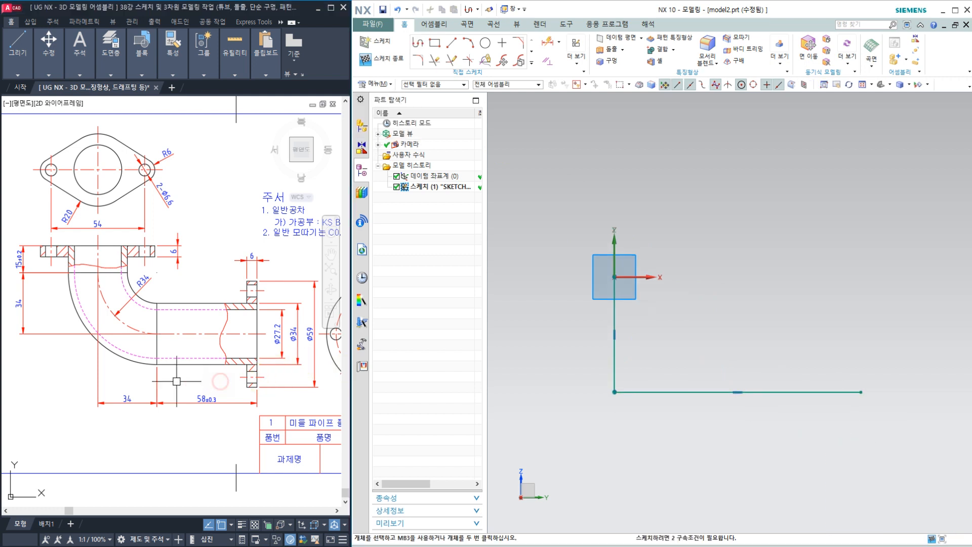
Step: Trace the L-shaped centreline on the pipe drawing in red, circle the 34 and 58 dimensions, clear the markup, and check the vertical dimensions
scroll(109, 378, up, 2)
scroll(110, 377, down, 2)
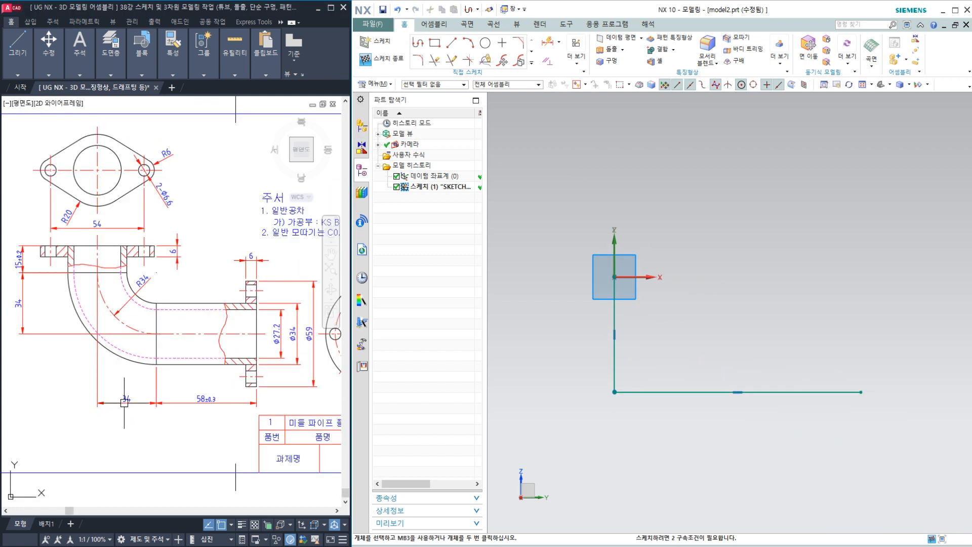
scroll(120, 398, up, 2)
middle_drag(119, 396, 81, 405)
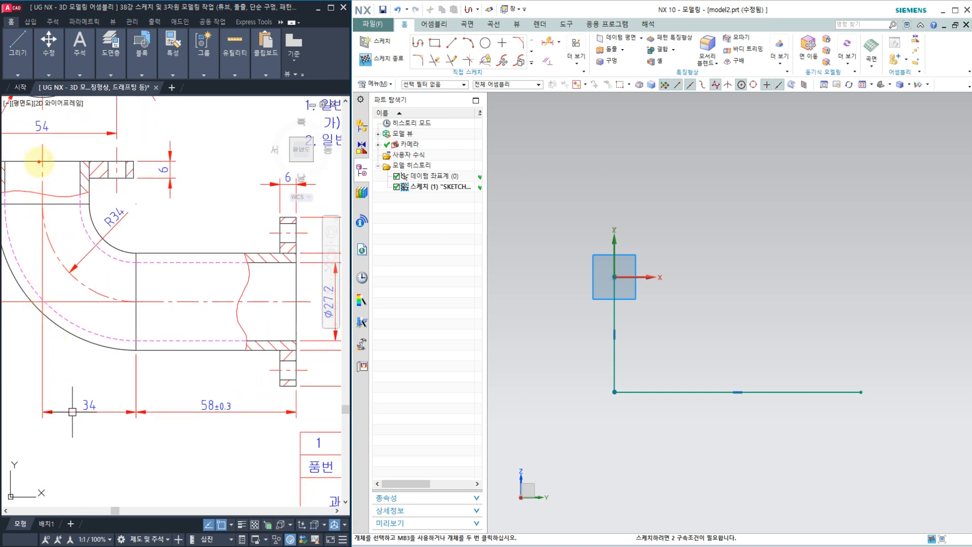
mouse_move(39, 162)
mouse_down()
mouse_move(37, 309)
mouse_move(303, 307)
mouse_up()
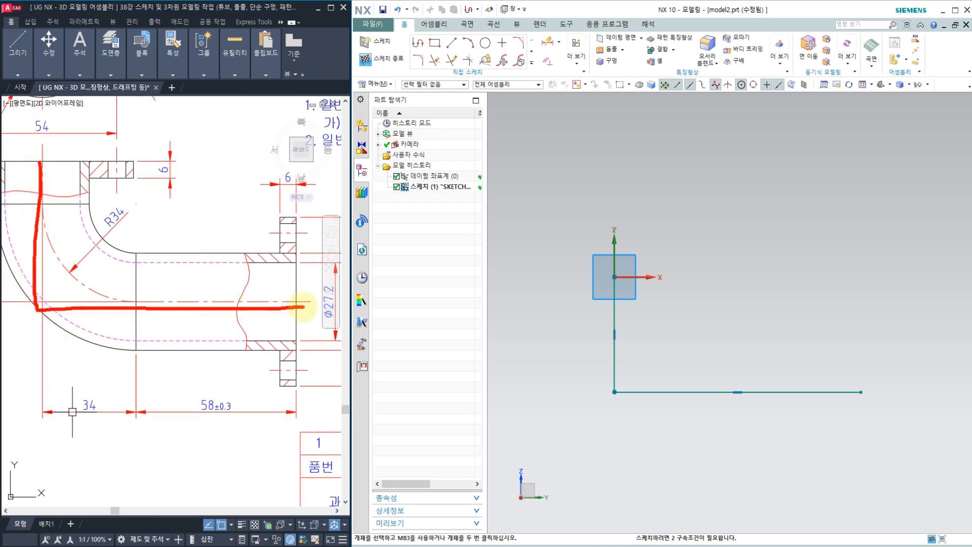
mouse_move(30, 417)
mouse_down()
mouse_move(287, 413)
mouse_move(276, 425)
mouse_up()
mouse_move(100, 416)
mouse_down()
mouse_move(103, 374)
mouse_move(101, 416)
mouse_up()
mouse_move(215, 422)
mouse_down()
mouse_move(170, 397)
mouse_move(222, 426)
mouse_up()
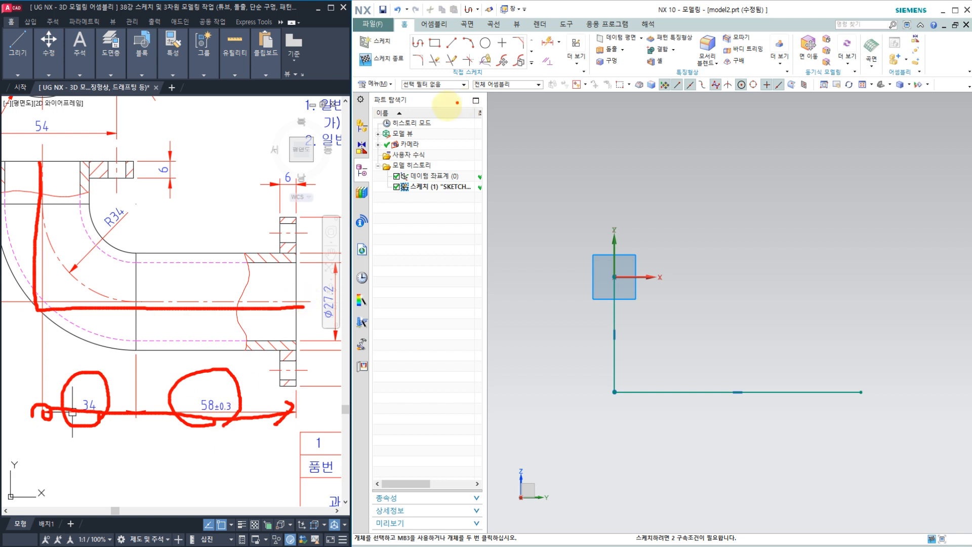
right_click(151, 269)
middle_drag(134, 266, 233, 282)
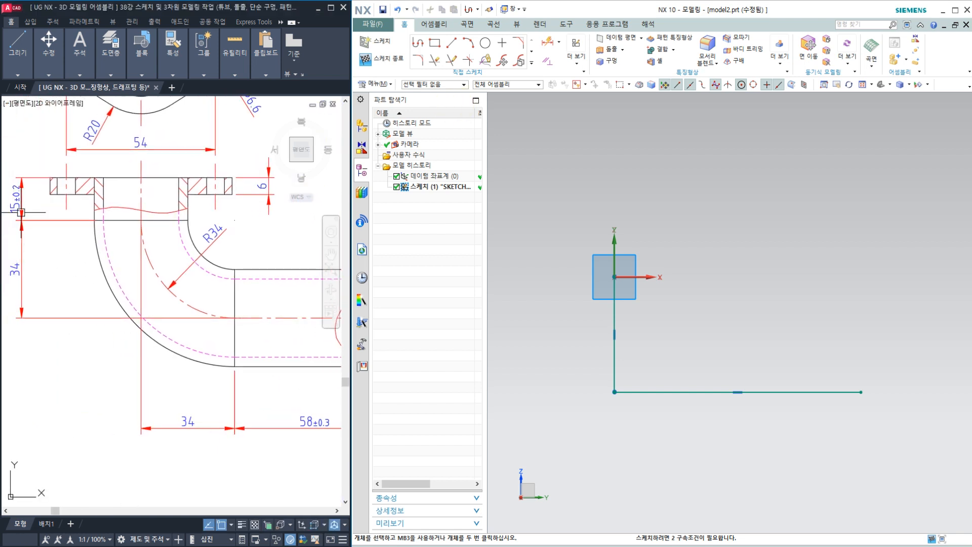
Step: Dimension the horizontal line of the path sketch with the expression 34+58
click(549, 45)
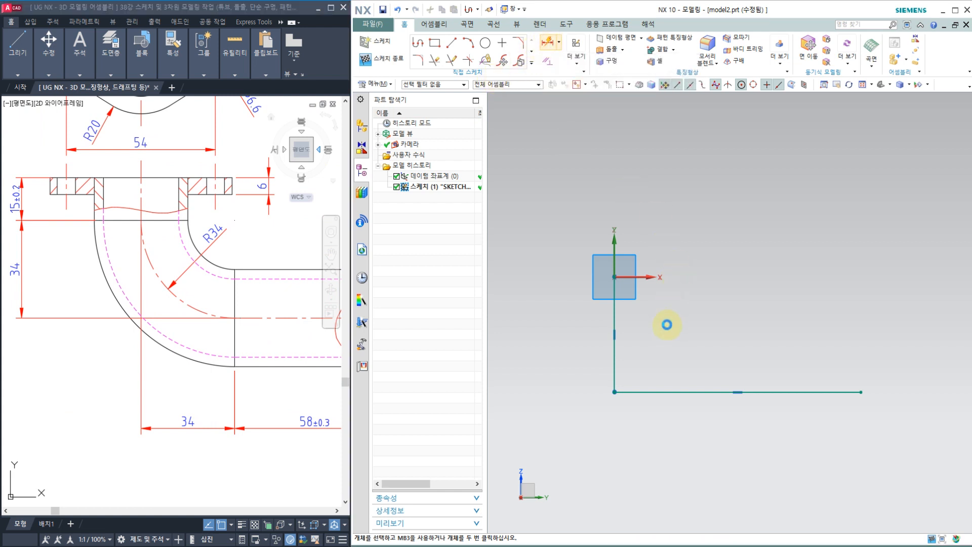
click(659, 392)
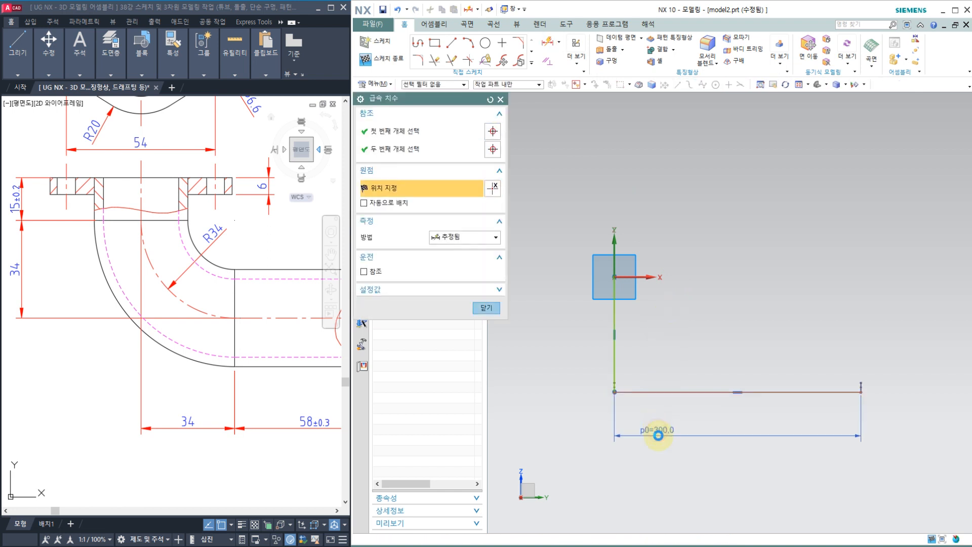
click(658, 437)
text(34+5)
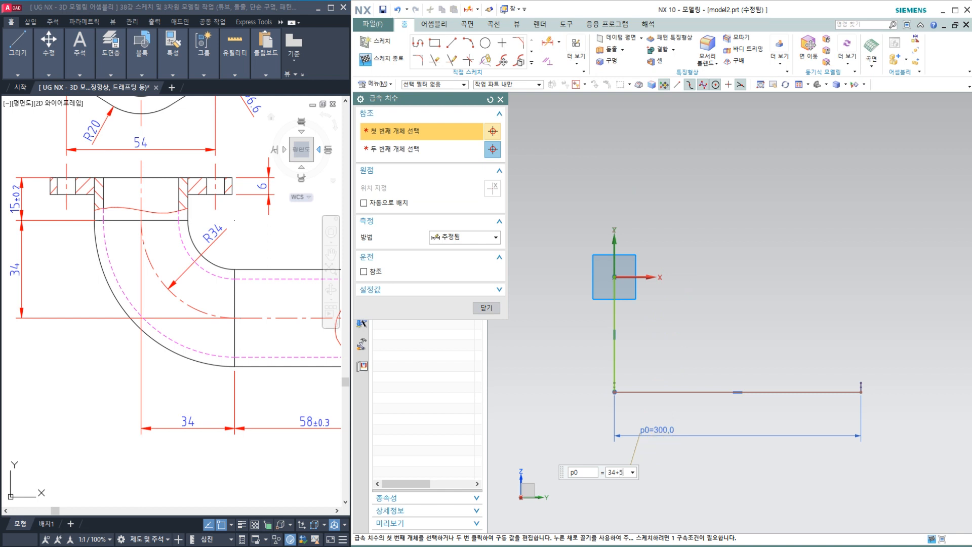
text(8)
key(Return)
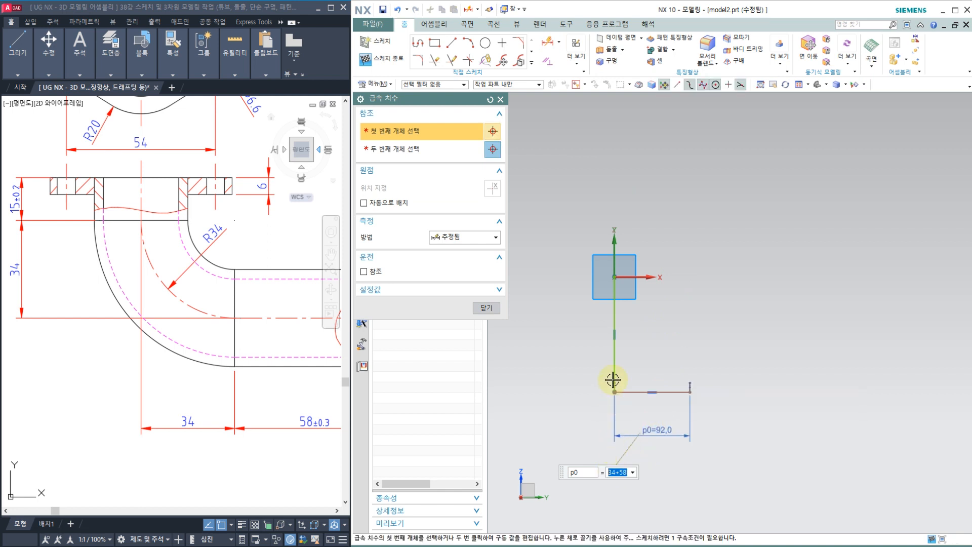
Step: Dimension the vertical line of the path sketch with the expression 34+15 and finish dimensioning
click(613, 377)
click(579, 358)
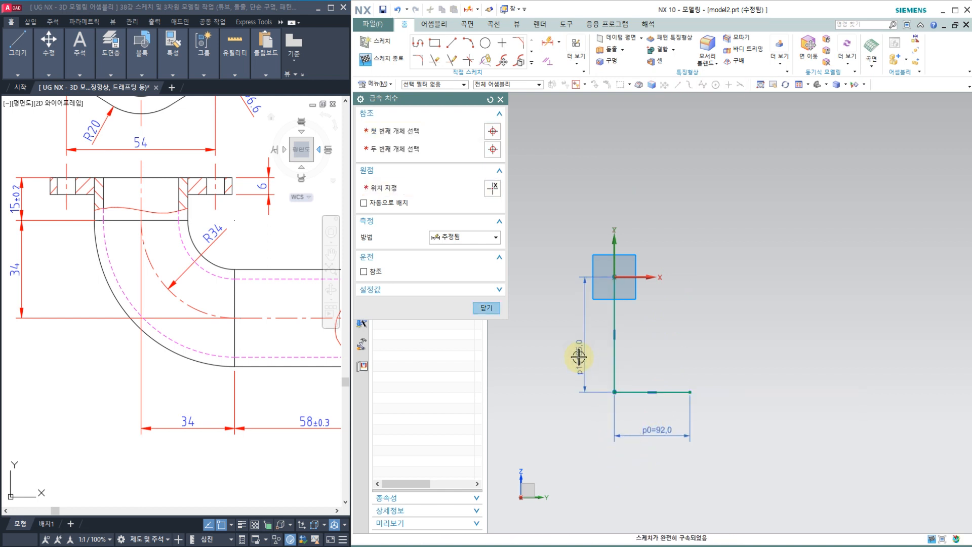
text(34+15)
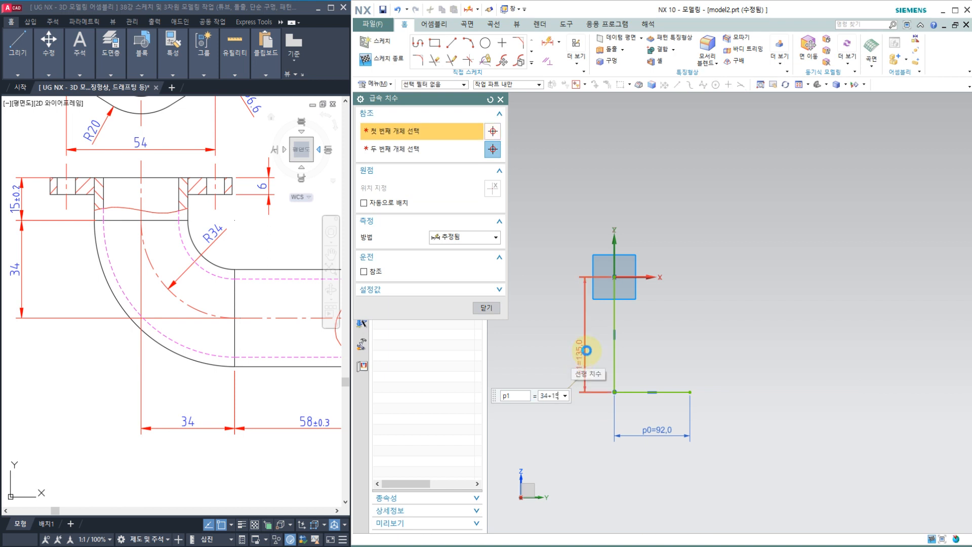
key(Return)
click(486, 308)
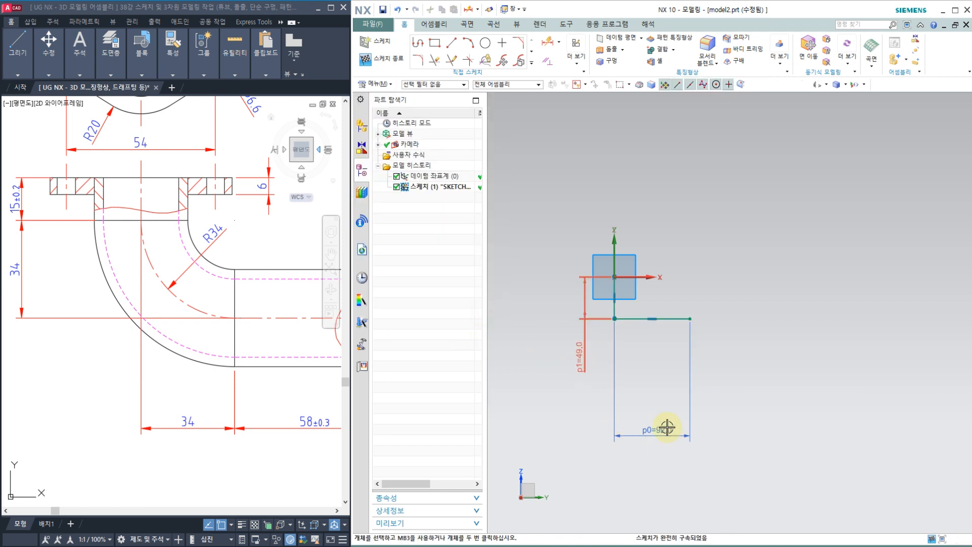
Step: Reposition the horizontal and vertical dimensions closer to the lines of the path sketch
drag(659, 431, 651, 354)
scroll(582, 319, up, 4)
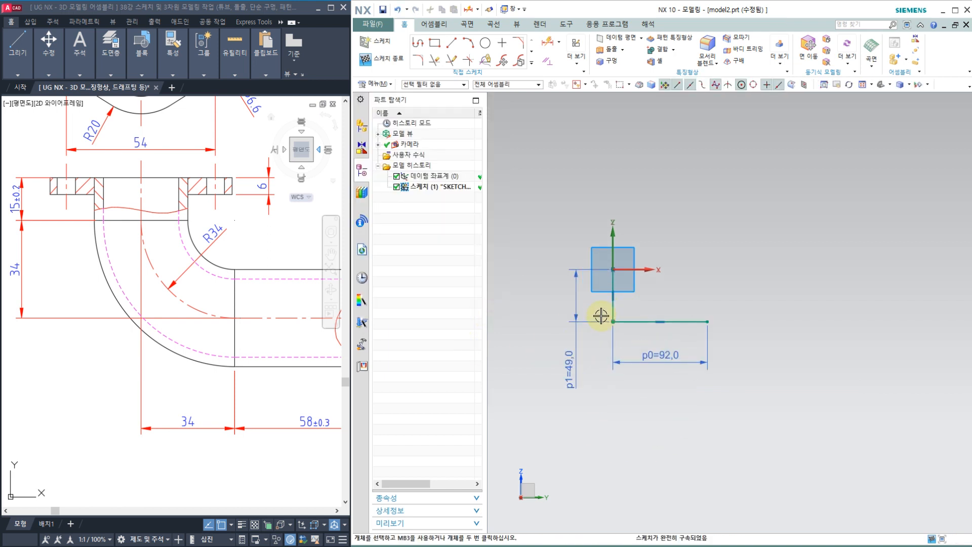
scroll(559, 316, up, 2)
scroll(553, 450, down, 1)
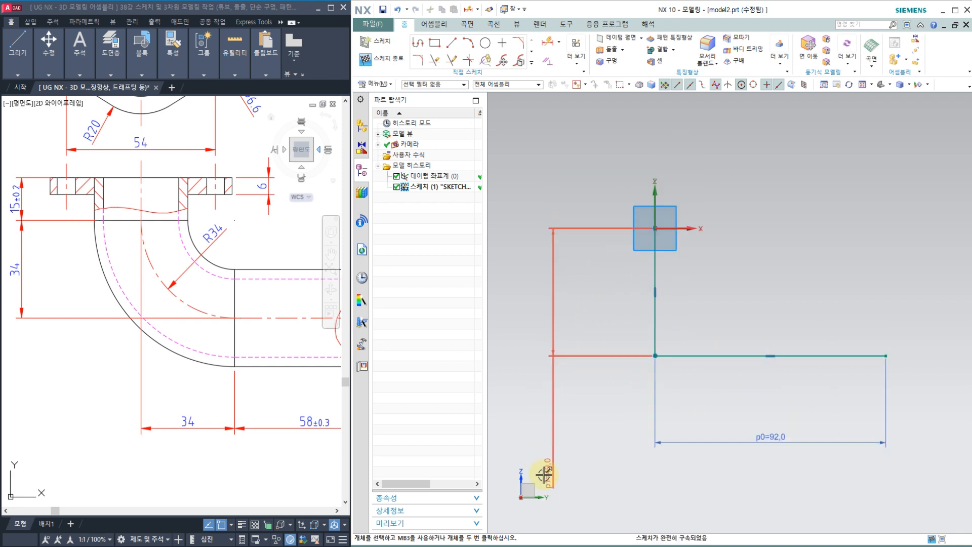
mouse_move(543, 475)
mouse_down()
mouse_move(565, 361)
mouse_move(585, 329)
mouse_up()
drag(769, 441, 774, 397)
scroll(690, 278, up, 1)
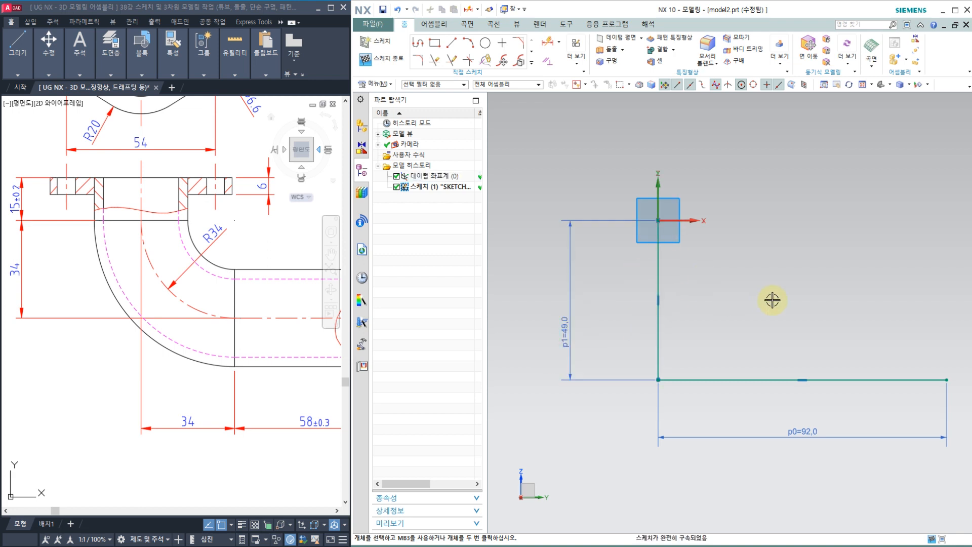
Step: Fillet the corner between the vertical and horizontal path lines with a radius of 34 mm
scroll(747, 263, down, 3)
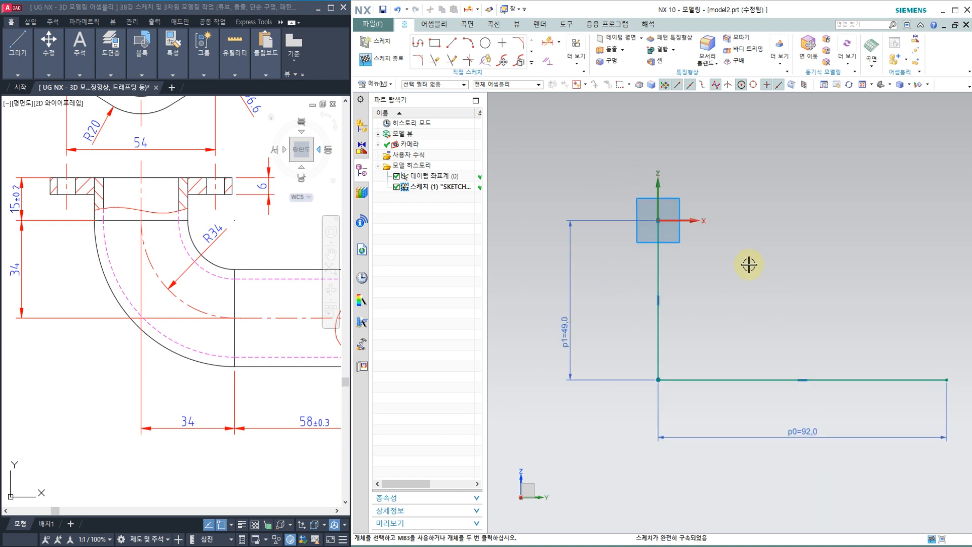
scroll(817, 271, up, 3)
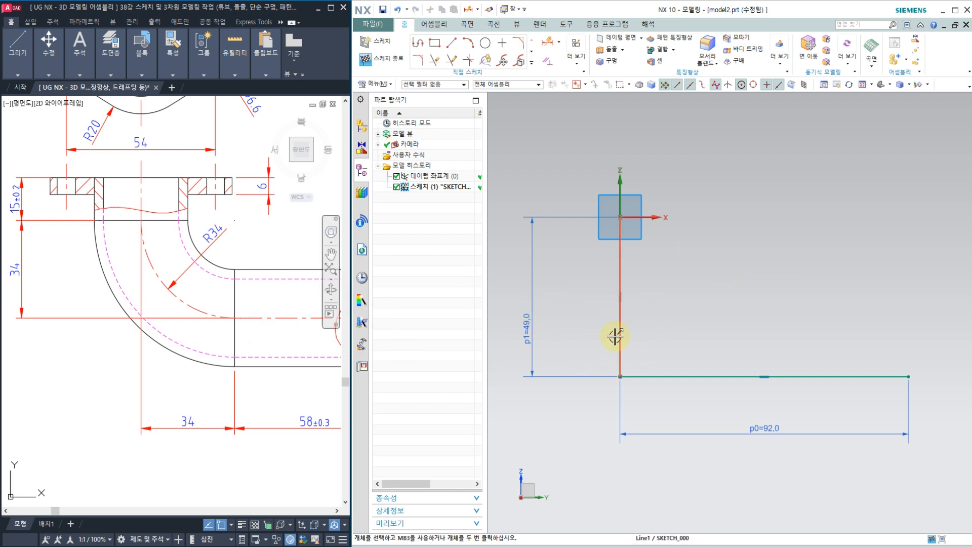
click(418, 61)
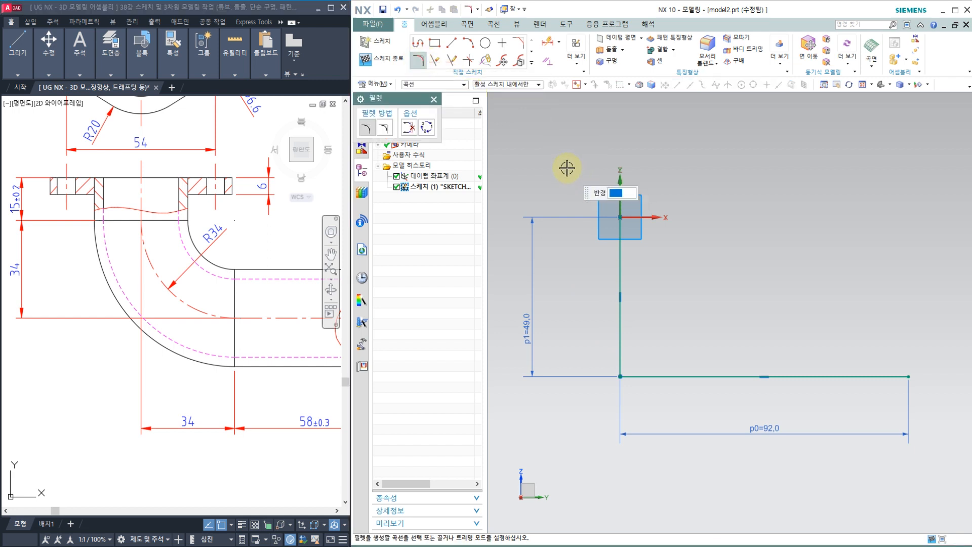
text(3)
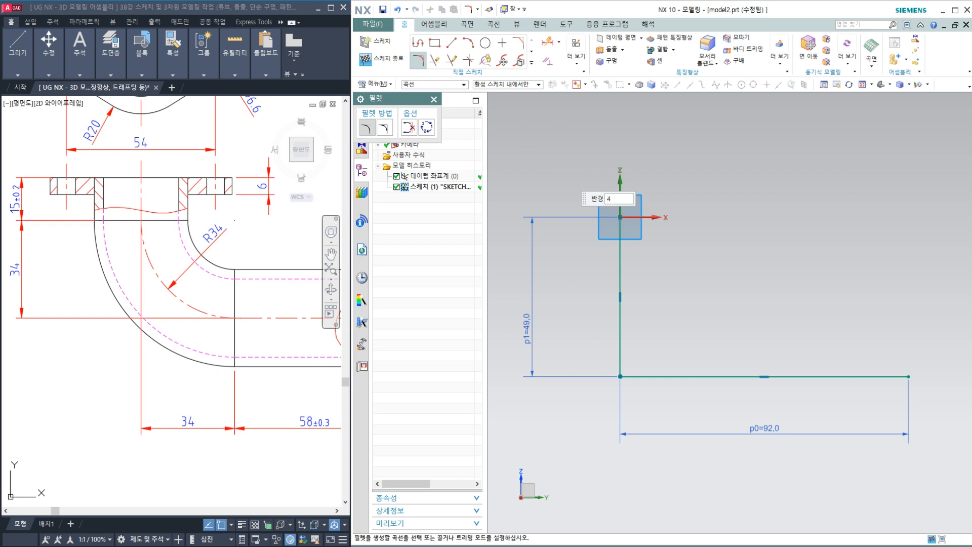
text(4)
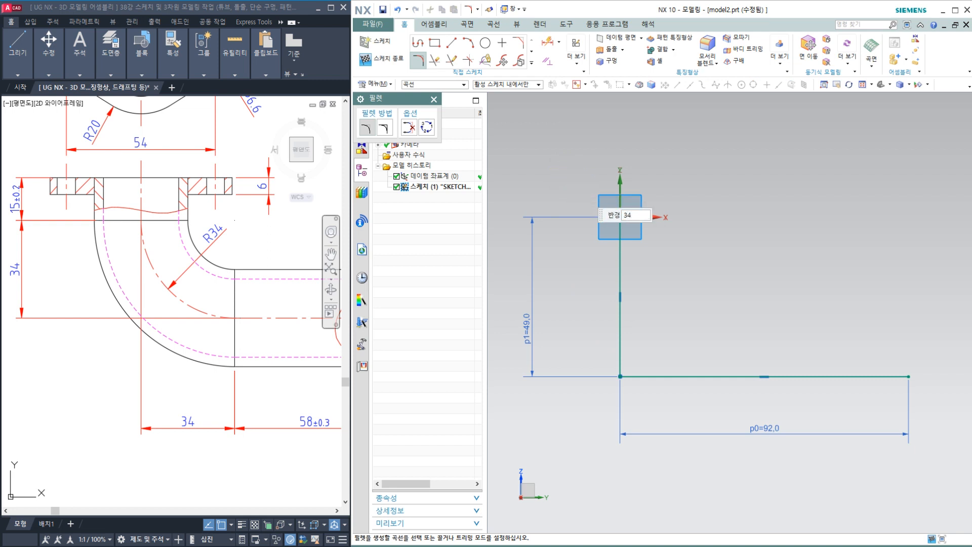
click(636, 374)
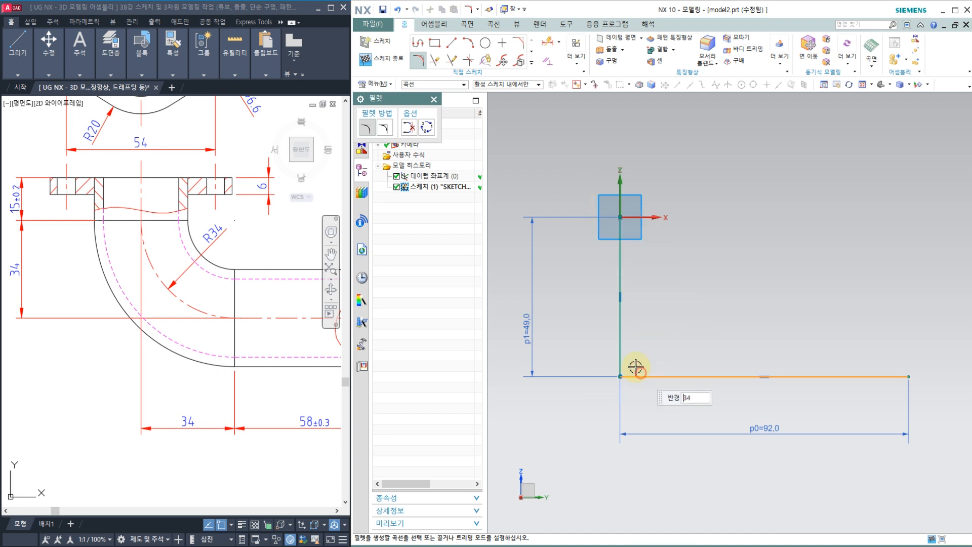
click(621, 350)
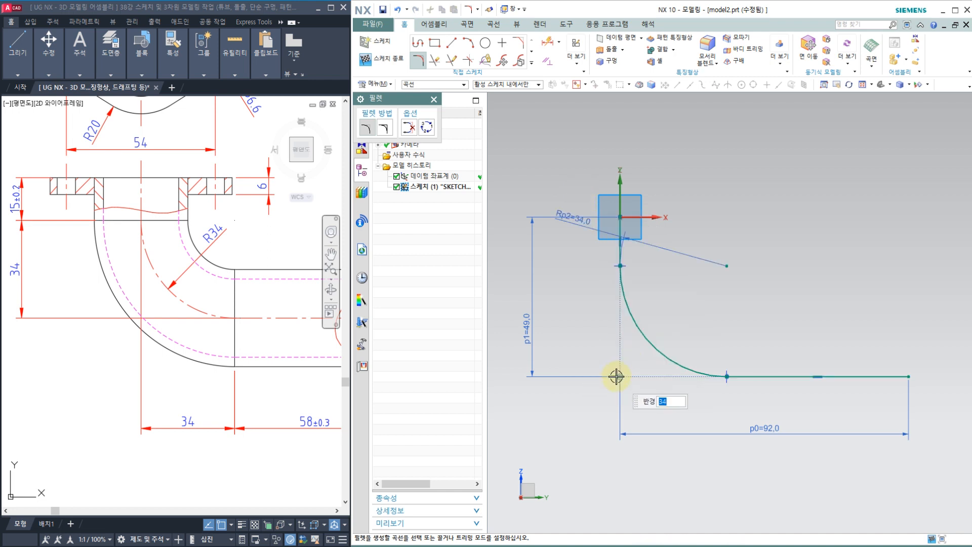
click(433, 98)
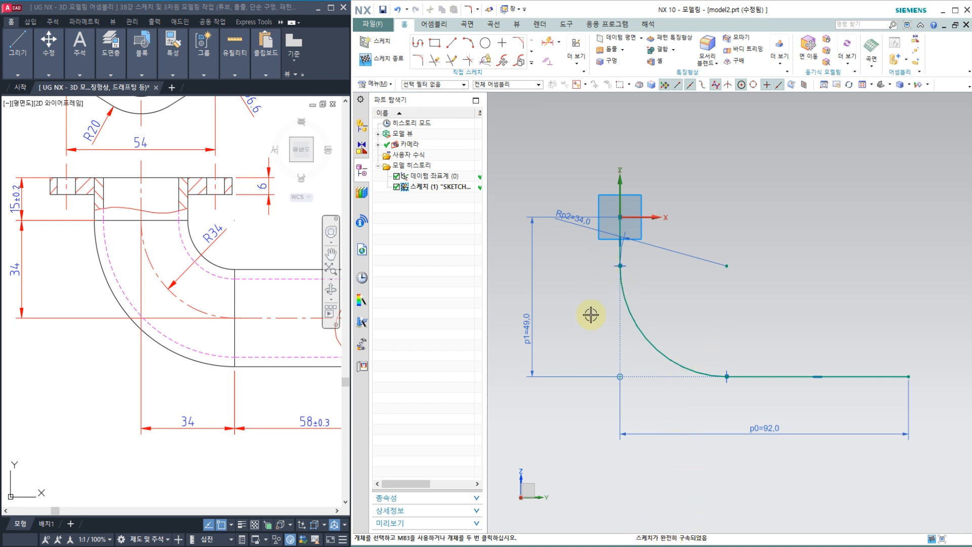
mouse_move(201, 345)
middle_down()
mouse_move(89, 386)
mouse_move(123, 388)
middle_up()
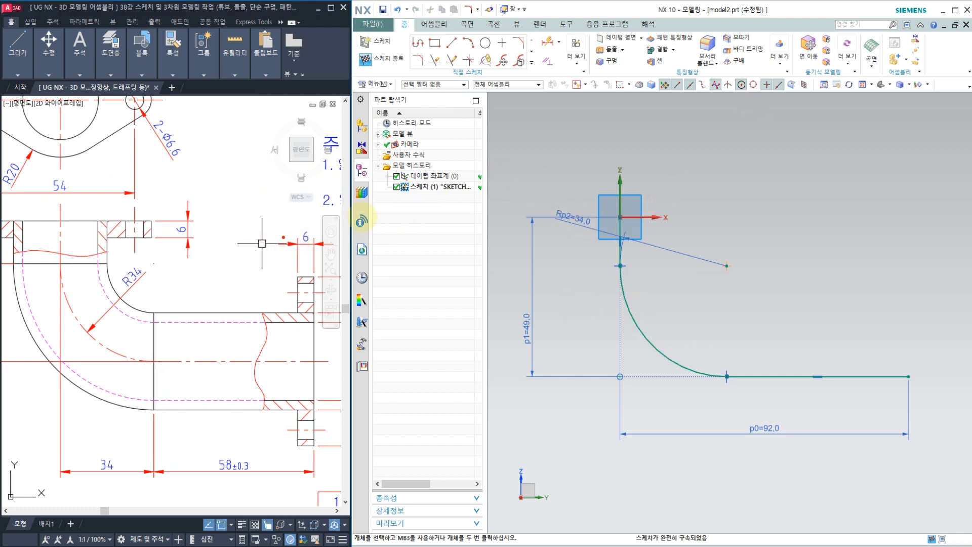
mouse_move(527, 174)
mouse_down()
mouse_move(433, 178)
mouse_move(502, 181)
mouse_up()
mouse_move(403, 242)
mouse_down()
mouse_move(408, 337)
mouse_move(553, 445)
mouse_move(827, 430)
mouse_up()
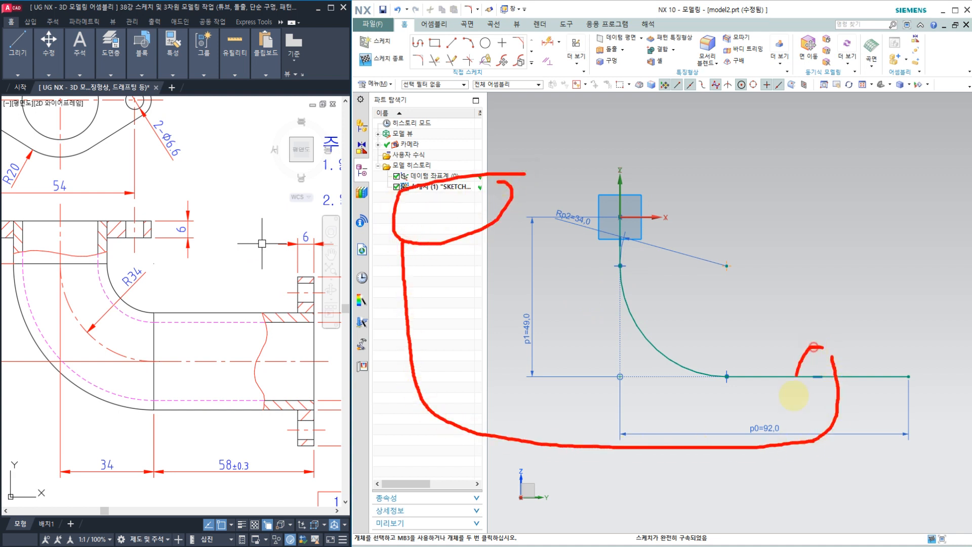
drag(794, 395, 806, 439)
drag(806, 344, 597, 362)
drag(538, 269, 522, 203)
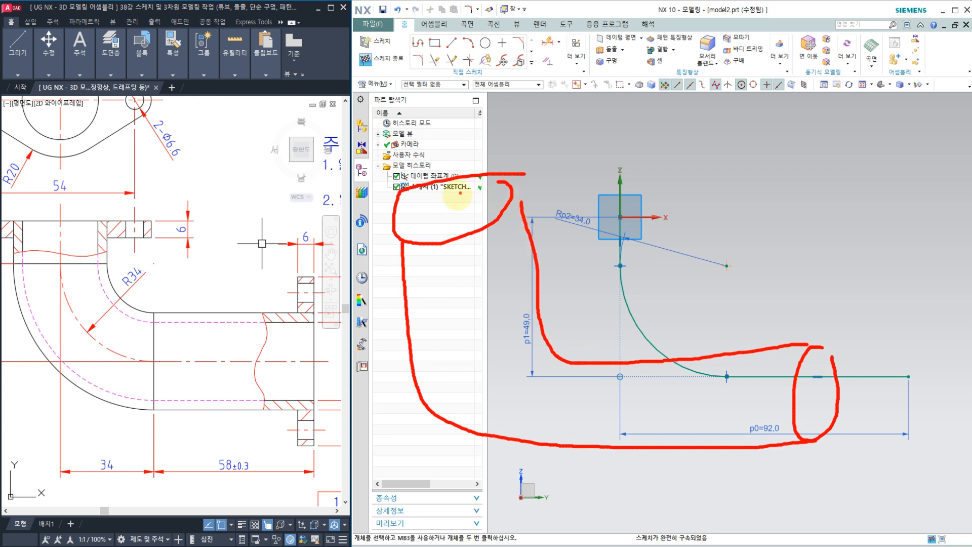
mouse_move(449, 204)
mouse_down()
mouse_move(456, 330)
mouse_move(644, 405)
mouse_move(827, 404)
mouse_up()
mouse_move(728, 162)
mouse_down()
mouse_move(805, 156)
mouse_move(778, 232)
mouse_up()
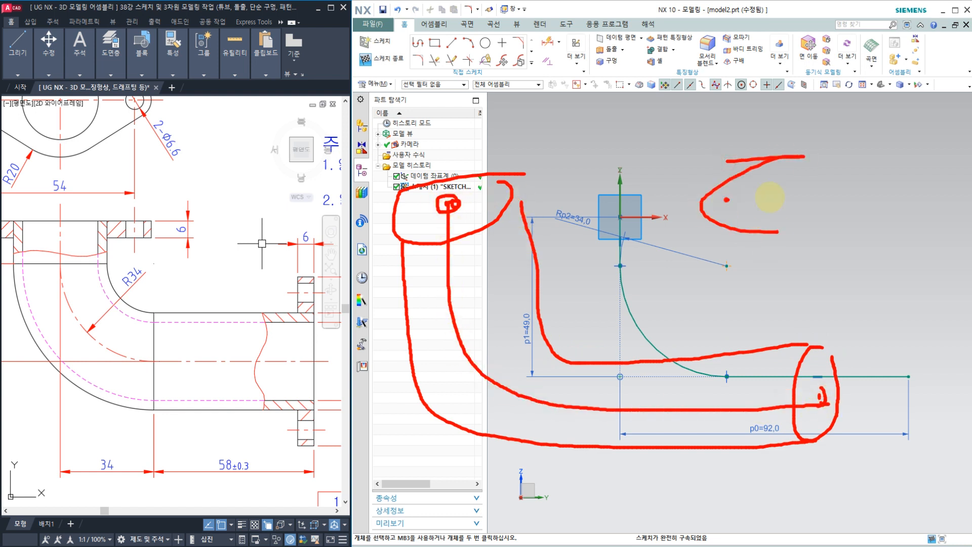
drag(728, 199, 780, 197)
drag(646, 252, 770, 263)
mouse_move(775, 413)
mouse_down()
mouse_move(739, 402)
mouse_move(746, 408)
mouse_up()
click(819, 353)
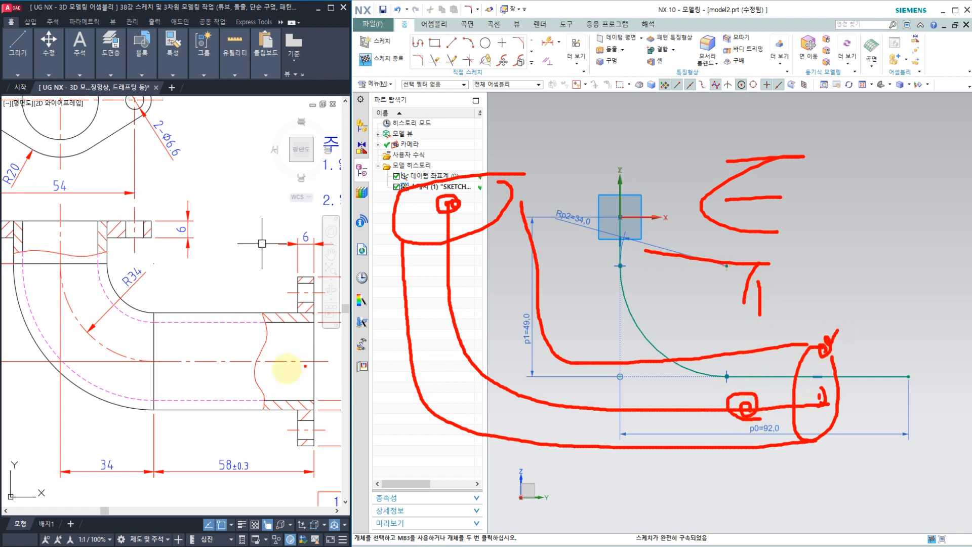
drag(305, 368, 275, 408)
drag(272, 375, 303, 401)
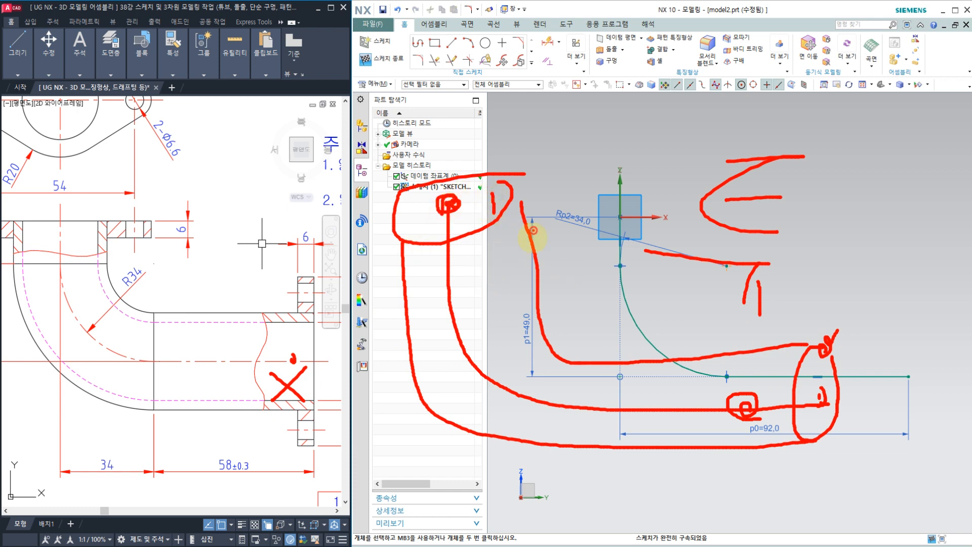
drag(465, 278, 415, 282)
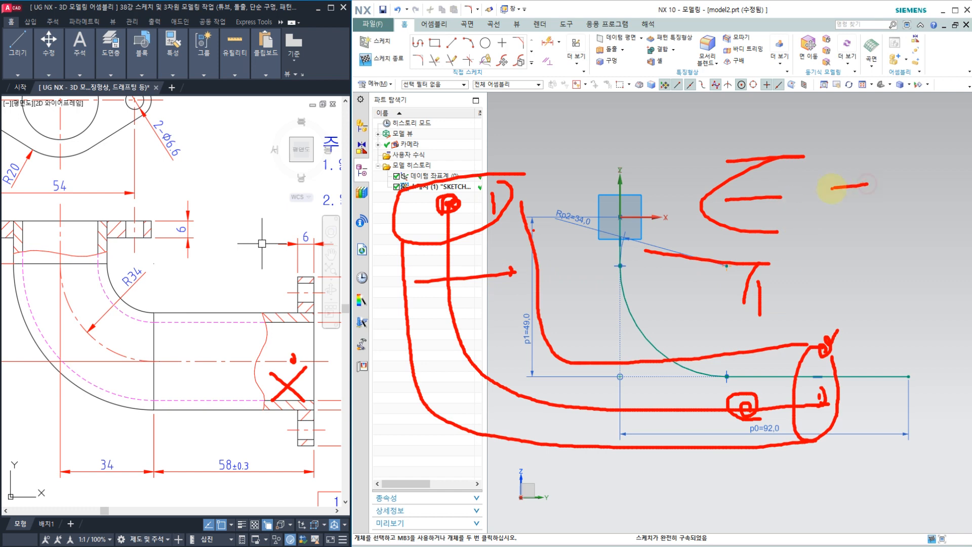
drag(868, 228, 830, 238)
drag(803, 298, 875, 292)
mouse_move(872, 317)
mouse_down()
mouse_move(709, 309)
mouse_move(912, 335)
mouse_up()
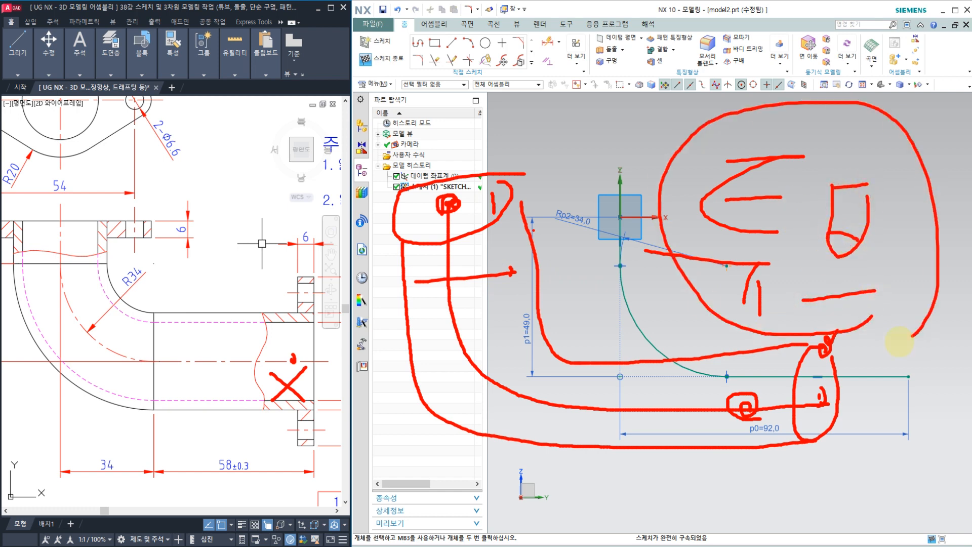
key(Escape)
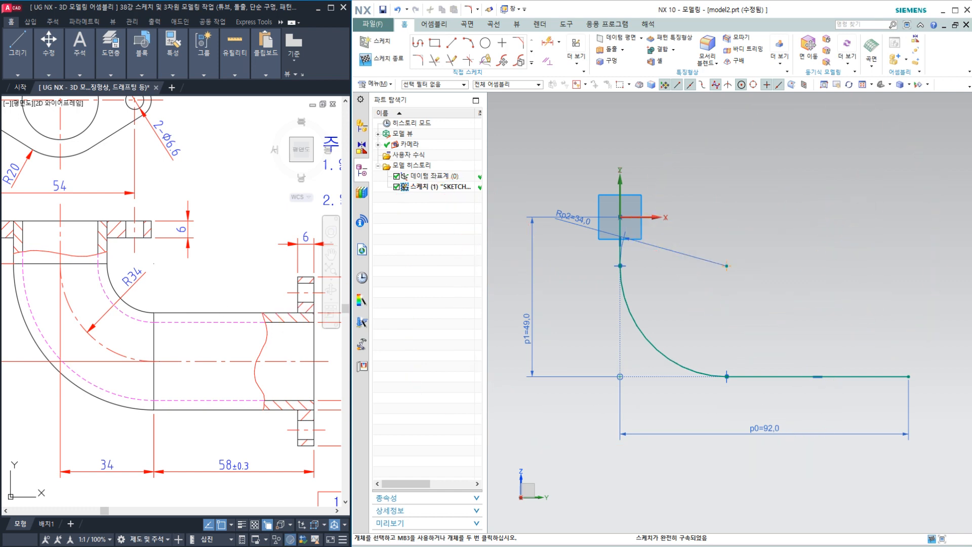
Step: Examine the pipe's outer and inner wall lines and their diameter dimensions at the flanged end of the 2D drawing
middle_drag(216, 304, 183, 298)
scroll(189, 326, down, 2)
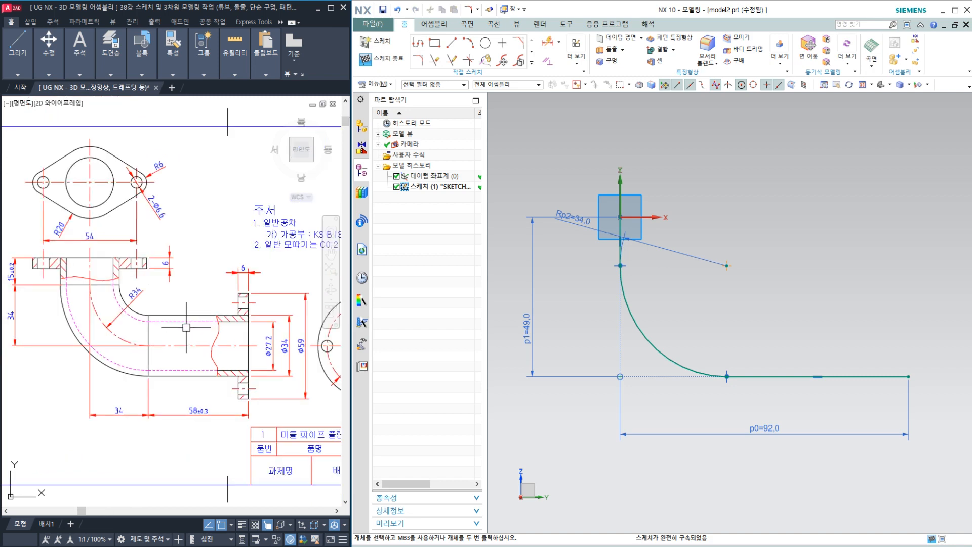
scroll(309, 362, up, 4)
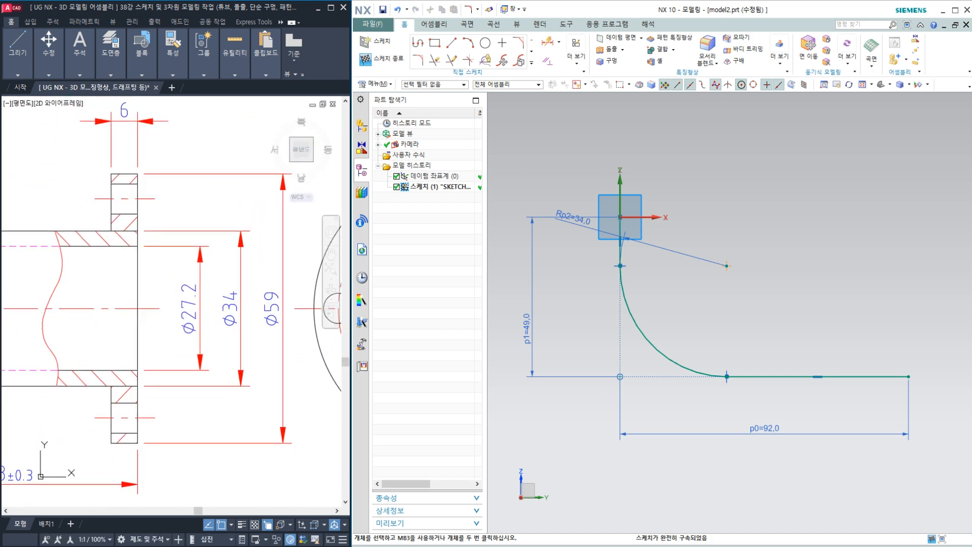
click(73, 387)
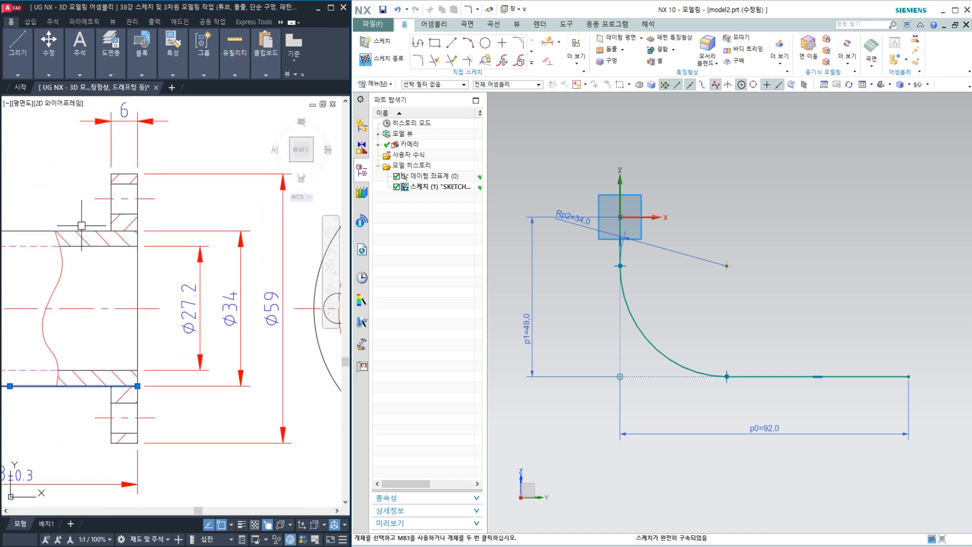
click(92, 246)
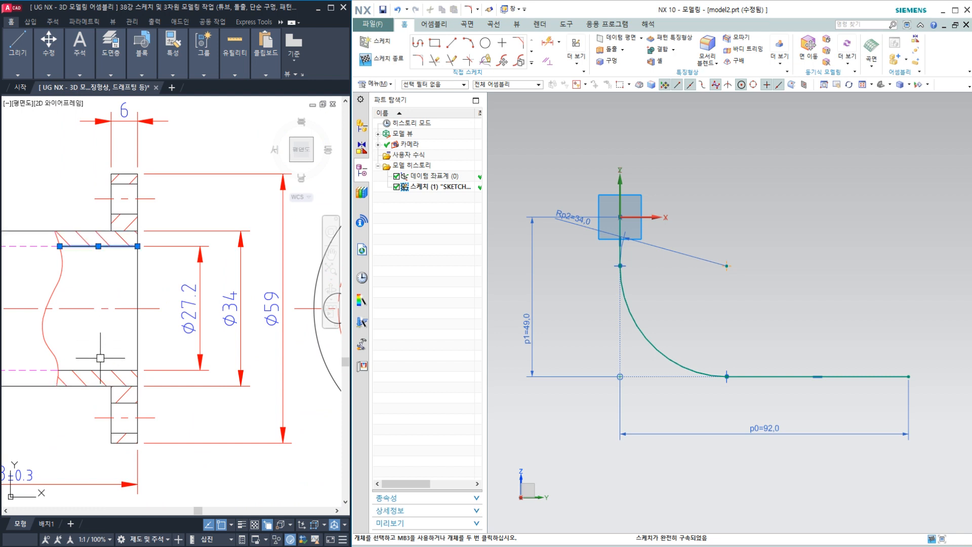
right_click(112, 383)
click(131, 407)
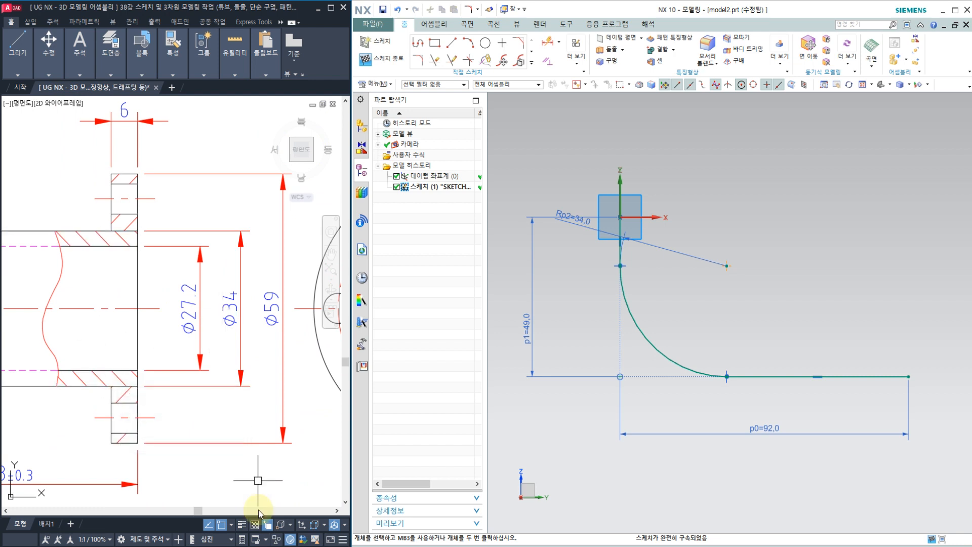
click(662, 298)
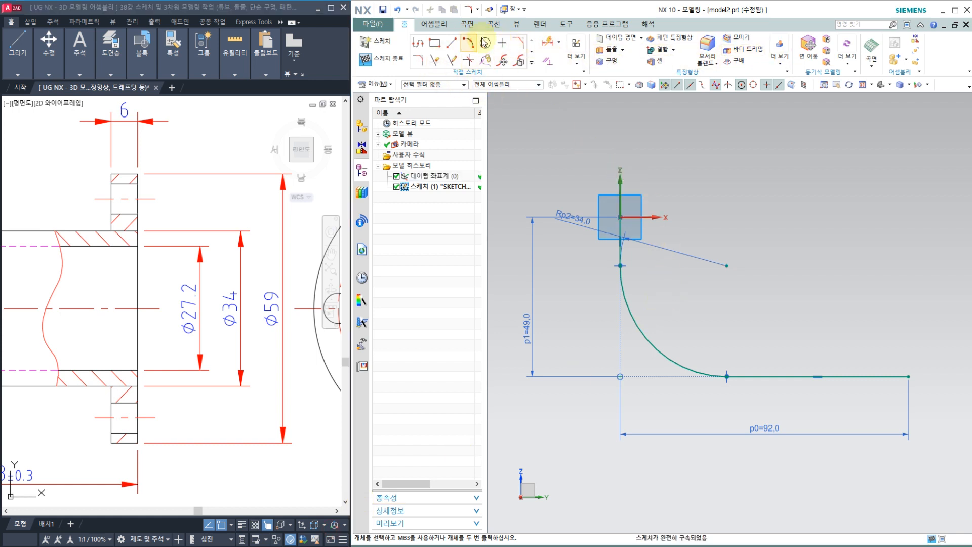
click(781, 58)
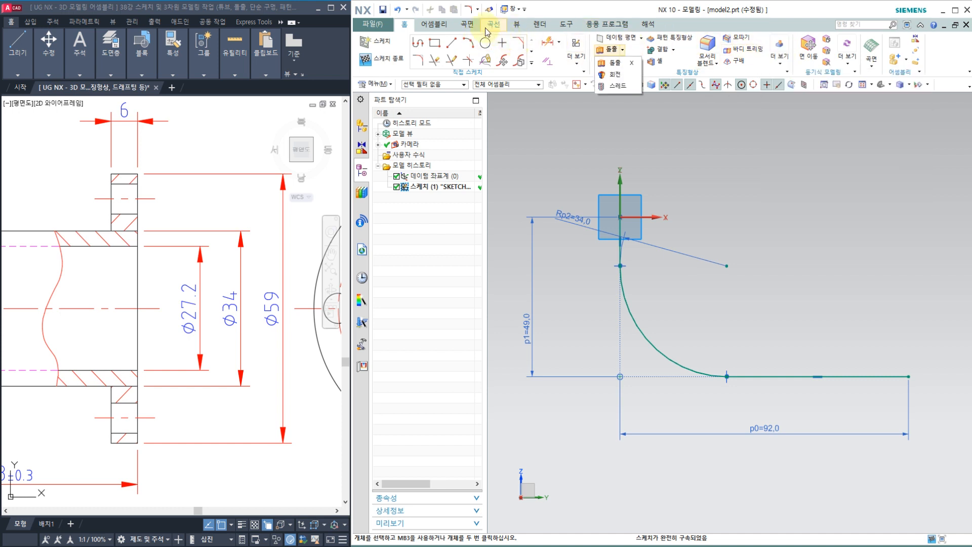
click(465, 28)
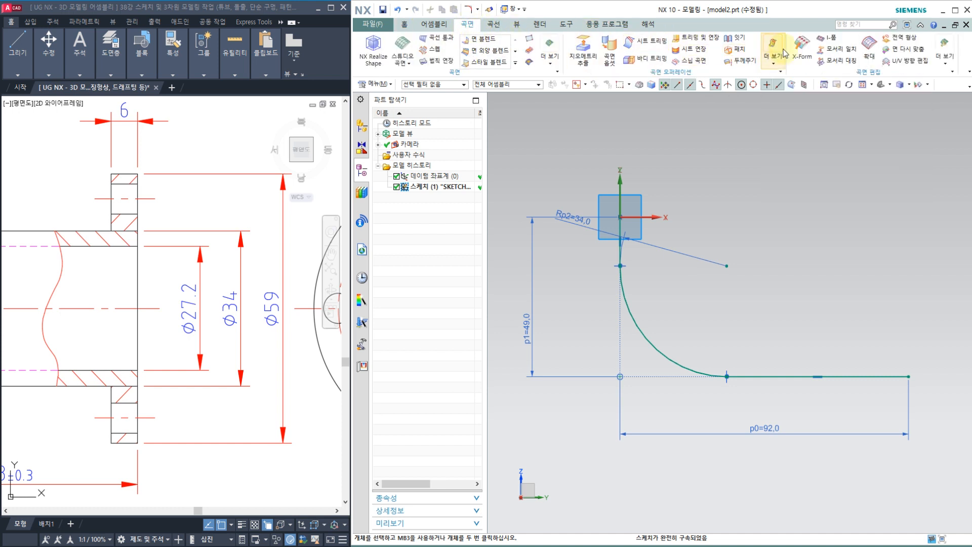
click(554, 57)
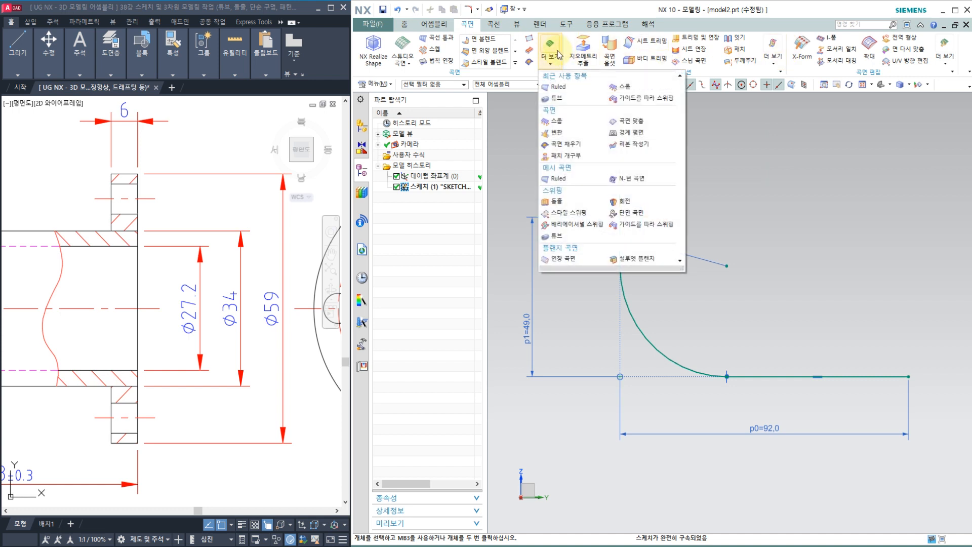
click(553, 11)
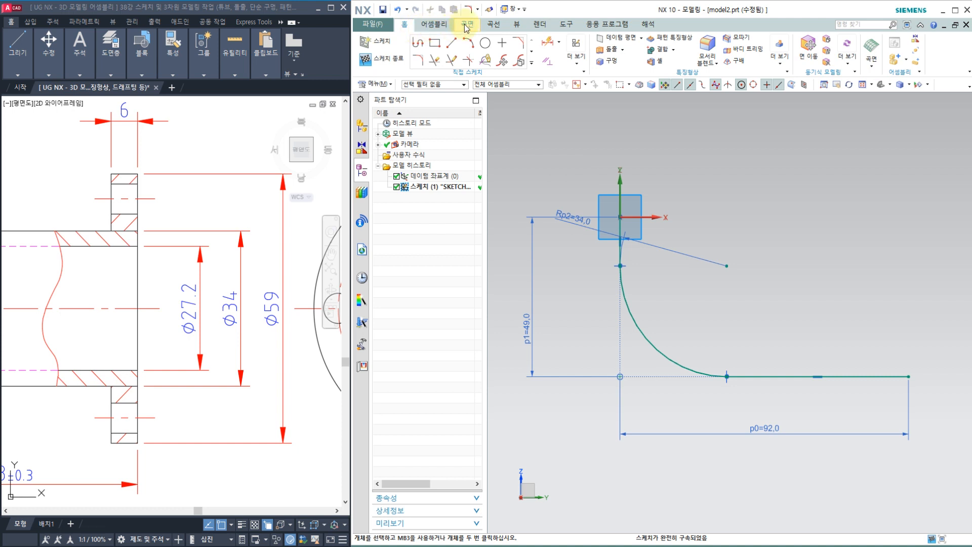
click(404, 24)
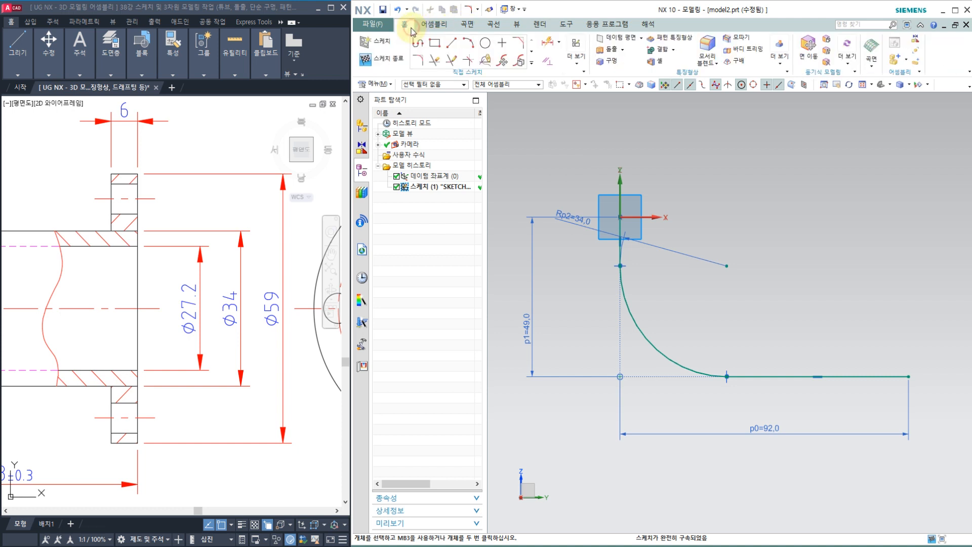
Step: Finish the path sketch and select its connected lines and arc as the path of a Tube
click(389, 60)
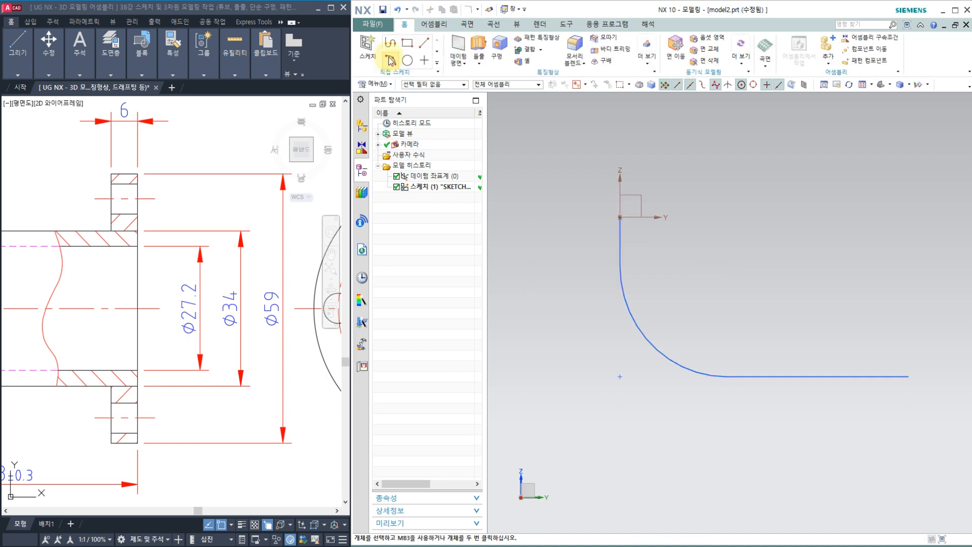
click(467, 24)
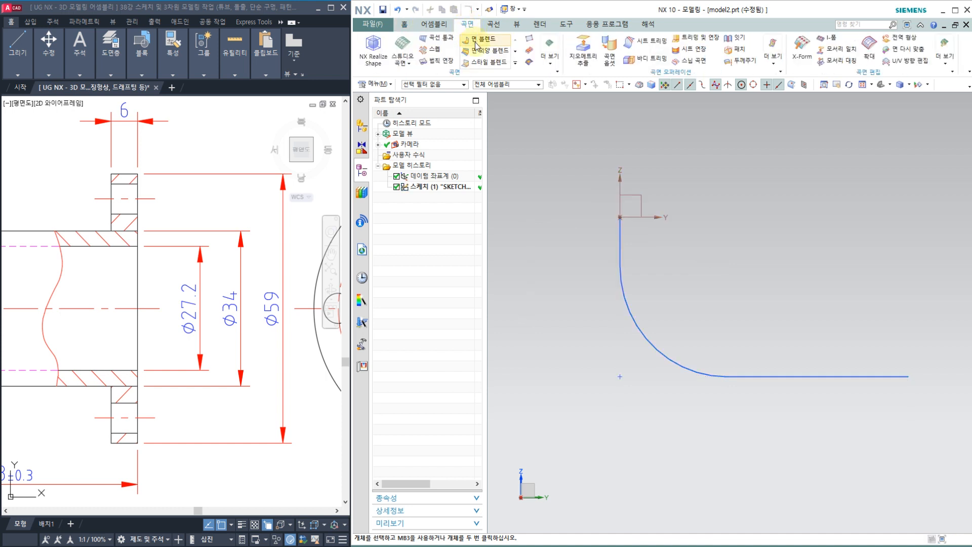
click(550, 65)
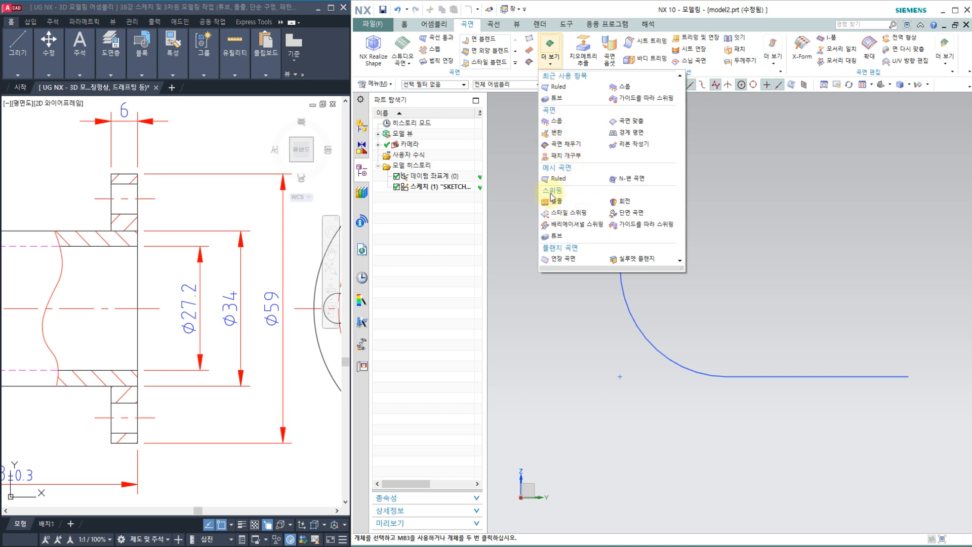
click(557, 237)
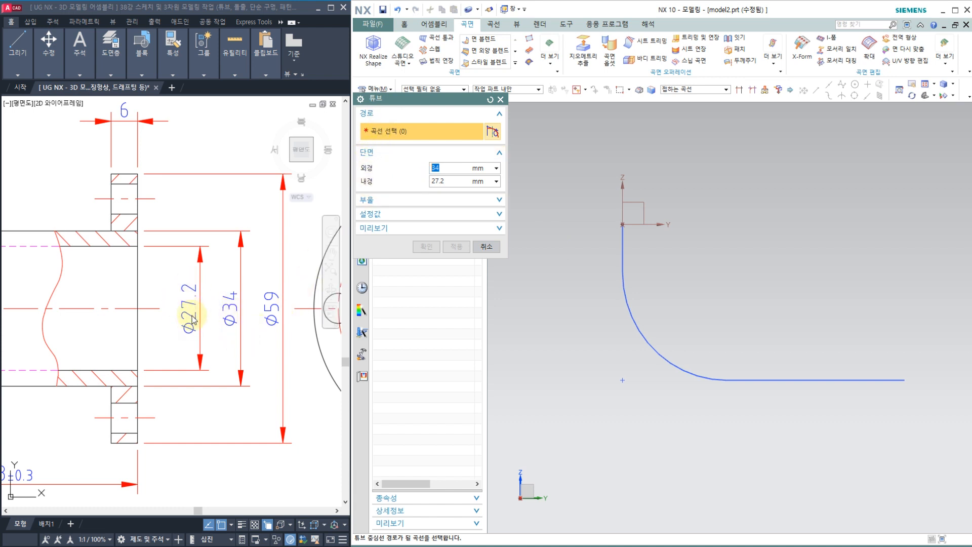
click(780, 380)
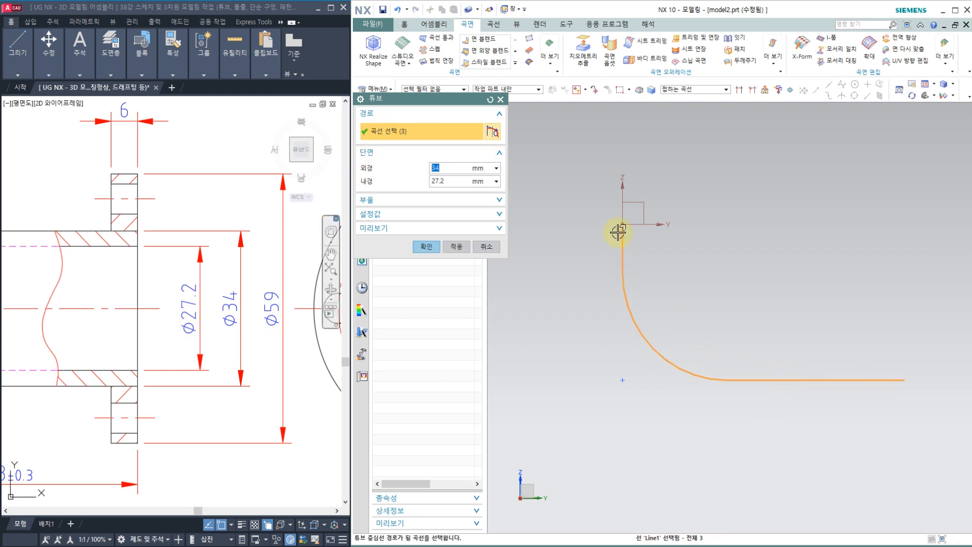
Step: Create the tube with an outer diameter of 34 mm and an inner diameter of 27.2 mm, previewing the result first
text(3)
click(459, 182)
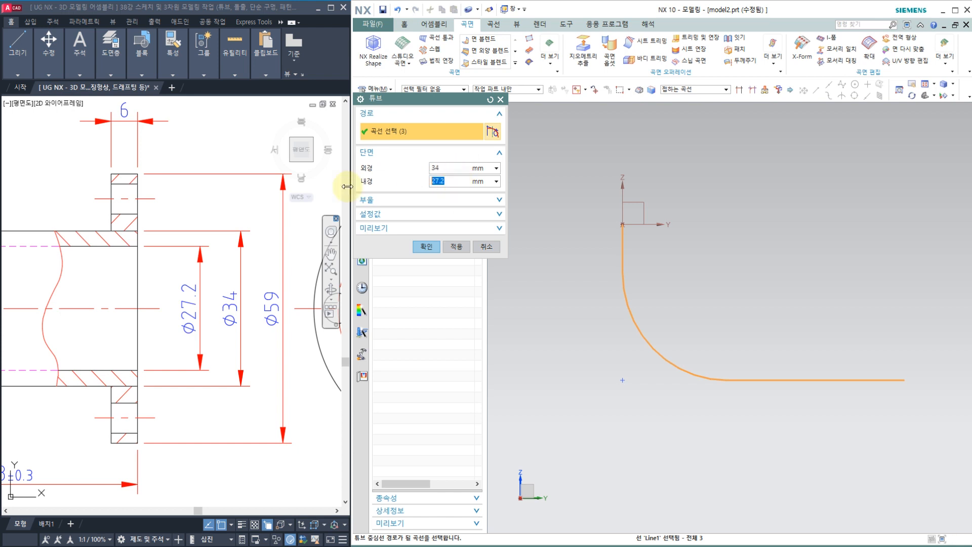
text(27.2)
key(Return)
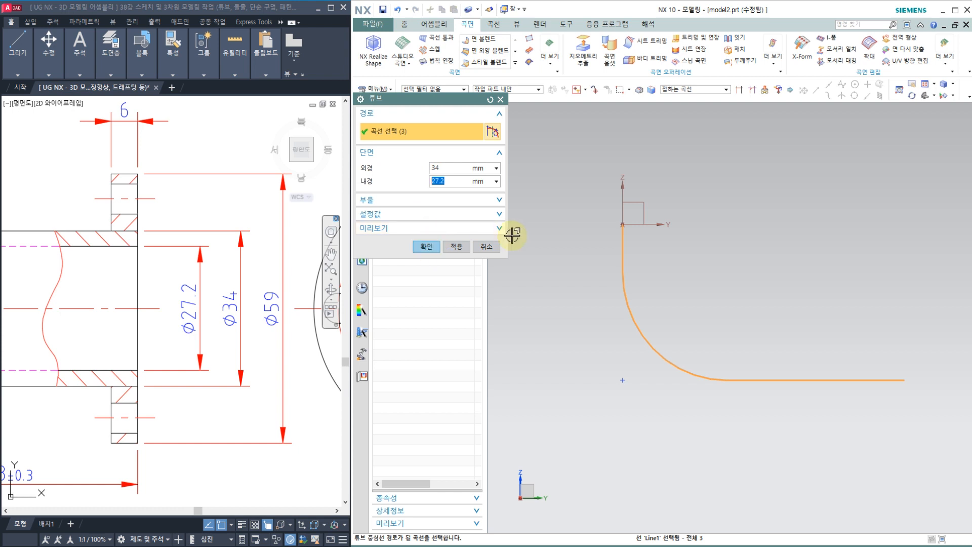
click(496, 229)
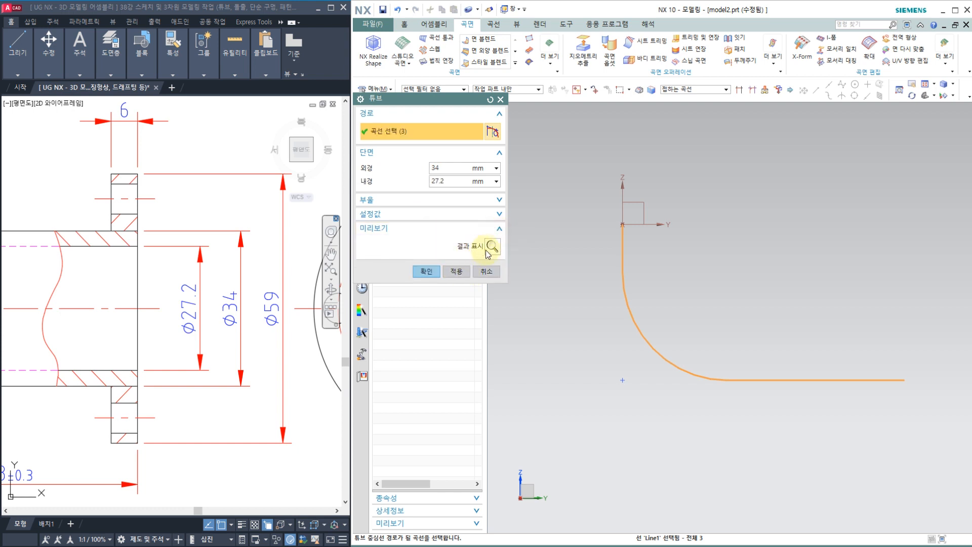
click(488, 249)
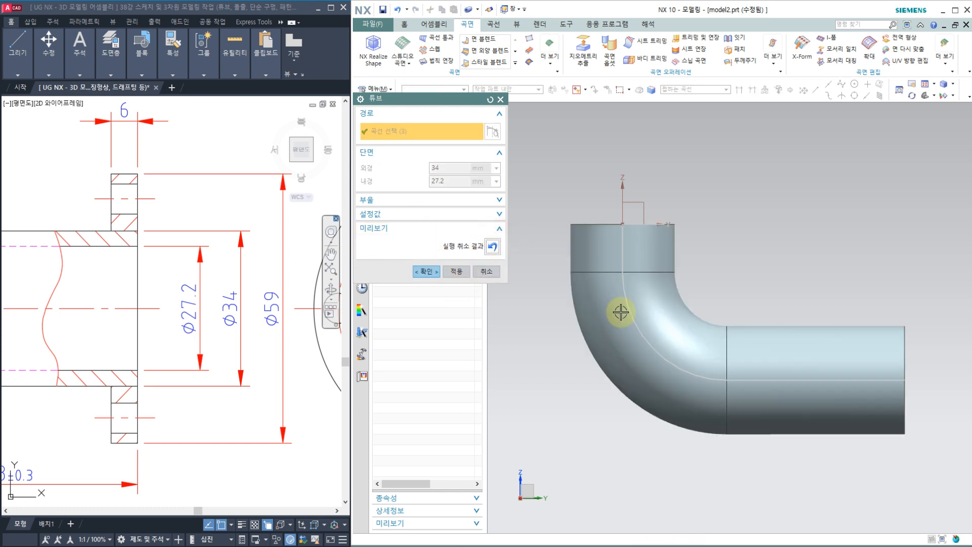
middle_drag(771, 289, 742, 344)
click(423, 273)
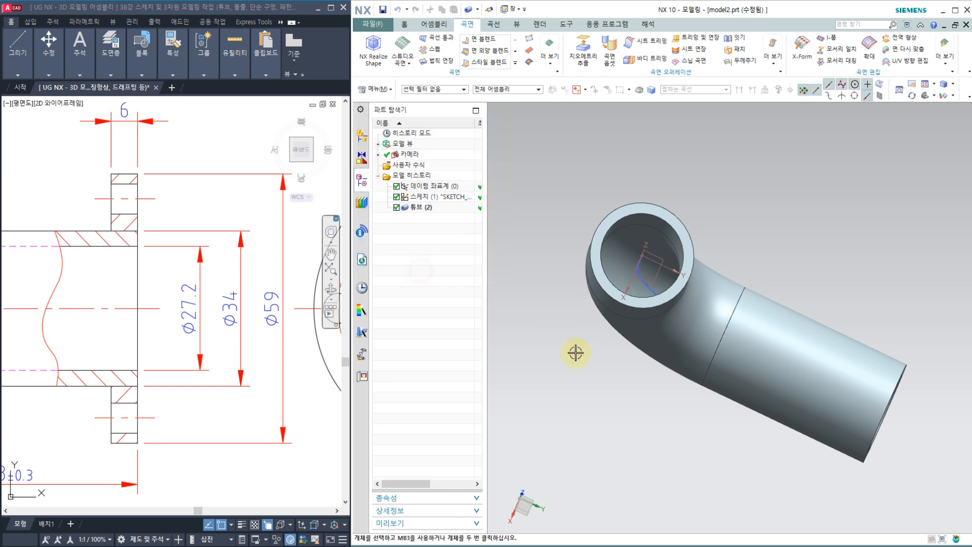
middle_drag(575, 352, 584, 328)
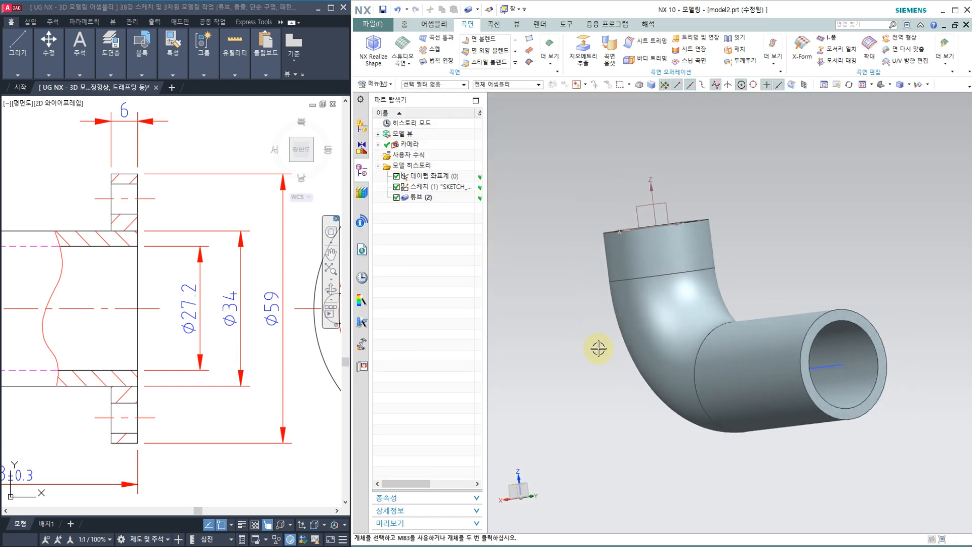
key(Home)
Step: Examine the round flange's section and front view in the 2D drawing for its thickness, diameters and hole layout
click(261, 351)
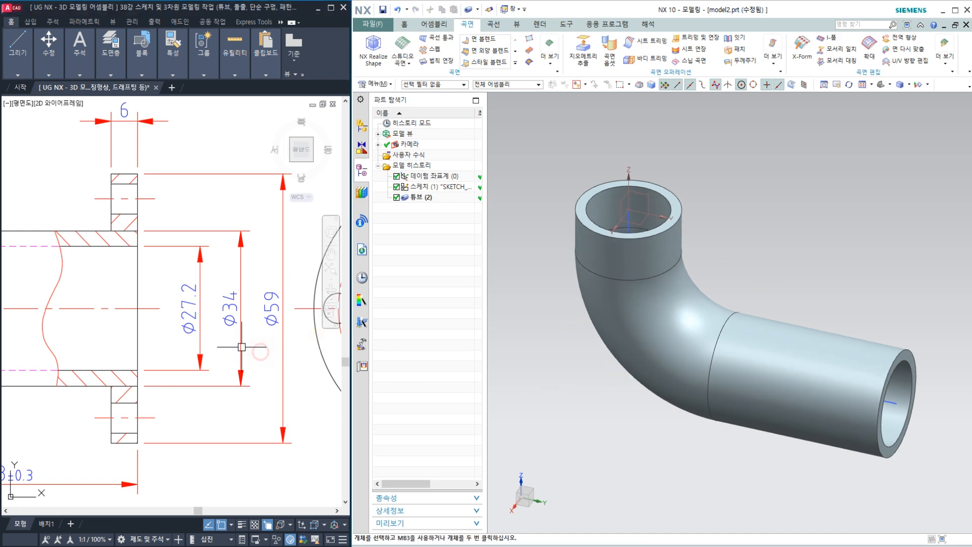
scroll(242, 347, down, 5)
scroll(152, 332, up, 5)
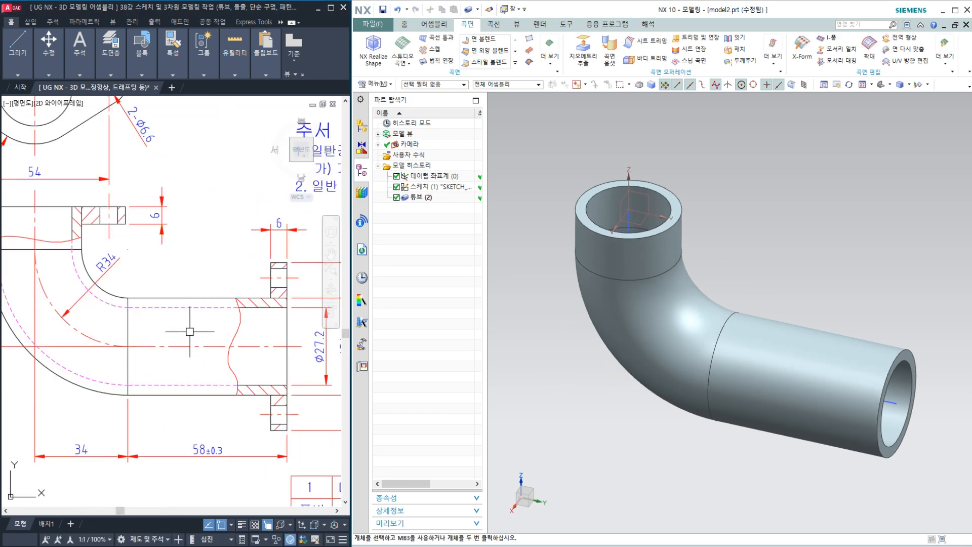
middle_drag(190, 329, 124, 312)
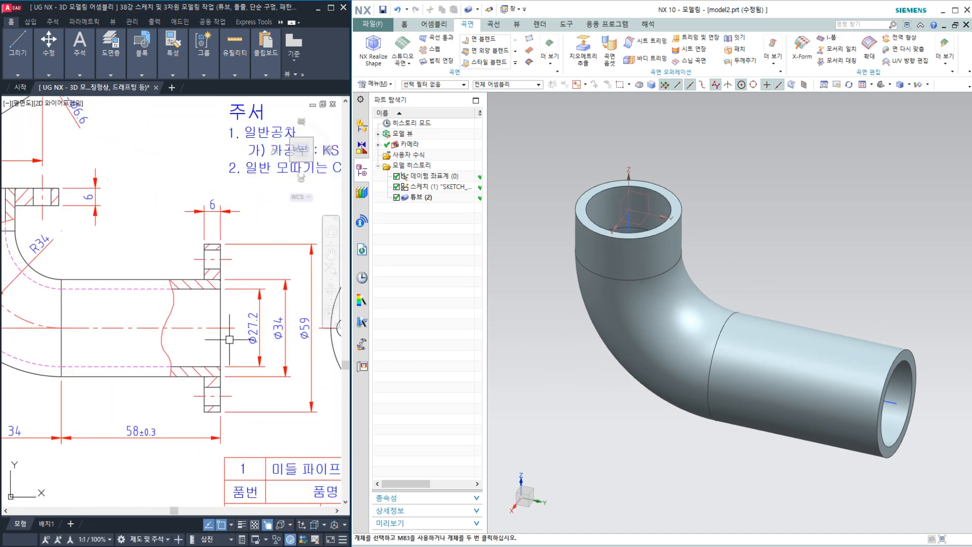
scroll(230, 340, up, 2)
mouse_move(228, 343)
middle_down()
mouse_move(161, 337)
mouse_move(109, 348)
middle_up()
scroll(166, 342, down, 2)
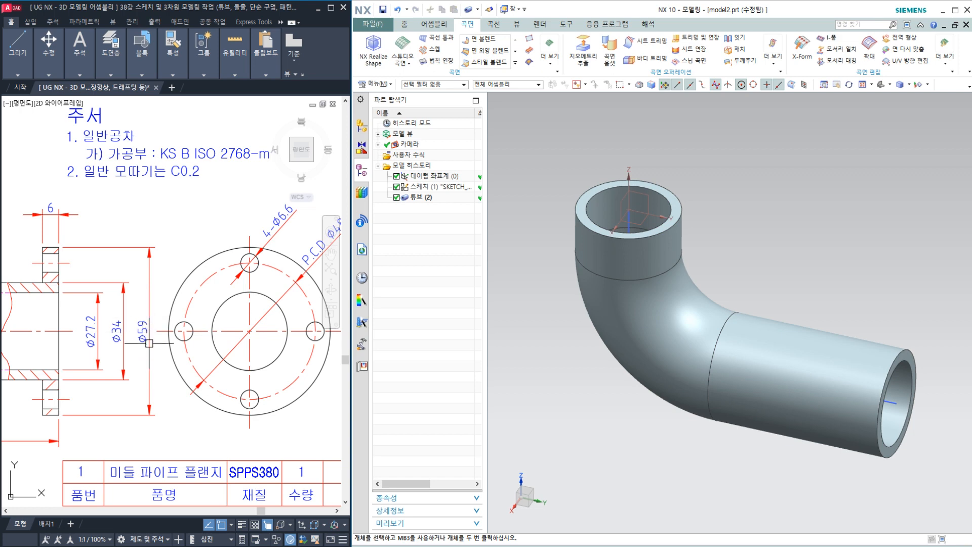
Step: Start a new sketch on the flat ring-shaped end face of the horizontal pipe leg
middle_drag(172, 341, 163, 344)
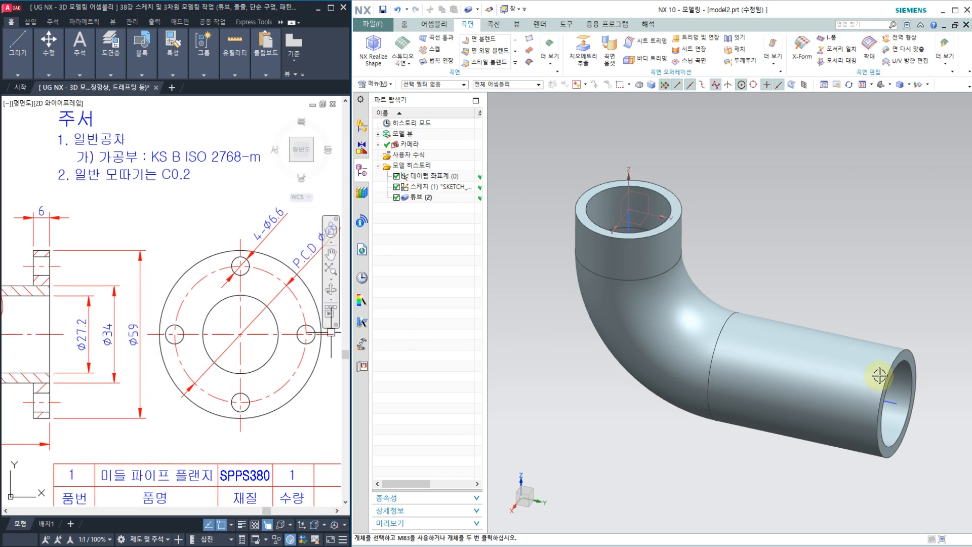
scroll(623, 223, down, 1)
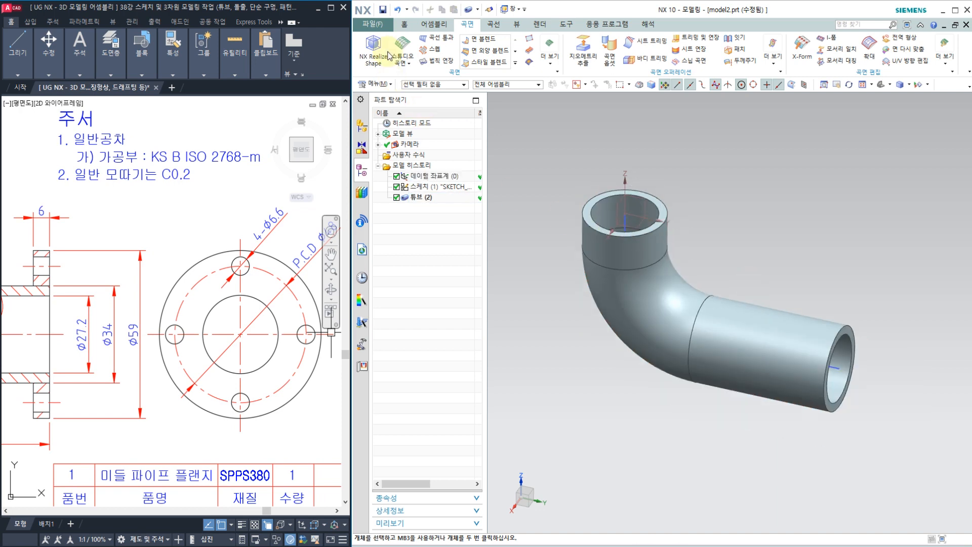
click(405, 26)
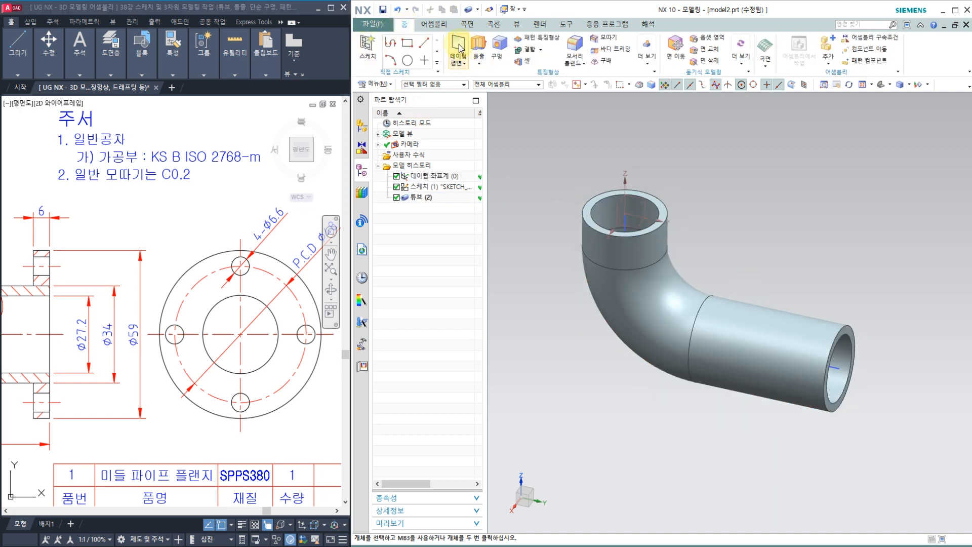
click(361, 54)
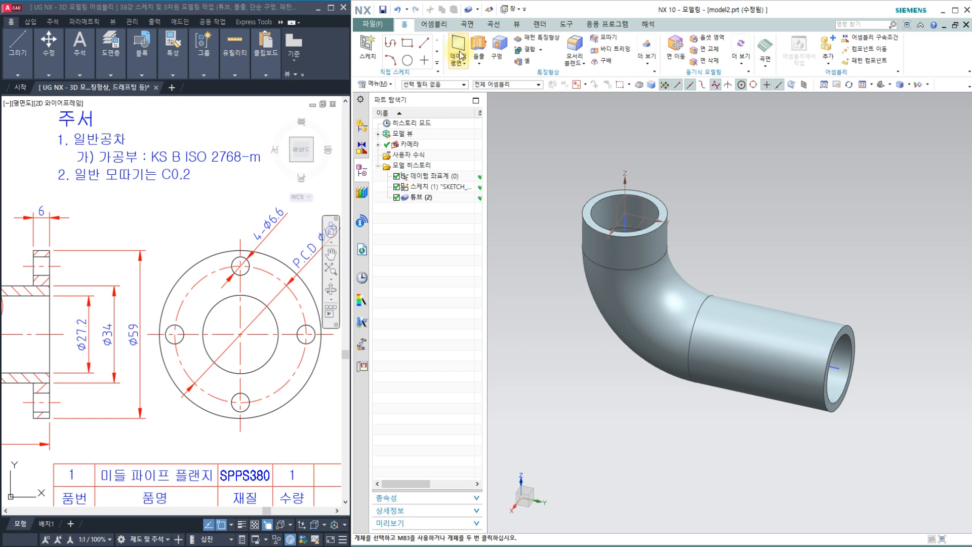
click(368, 53)
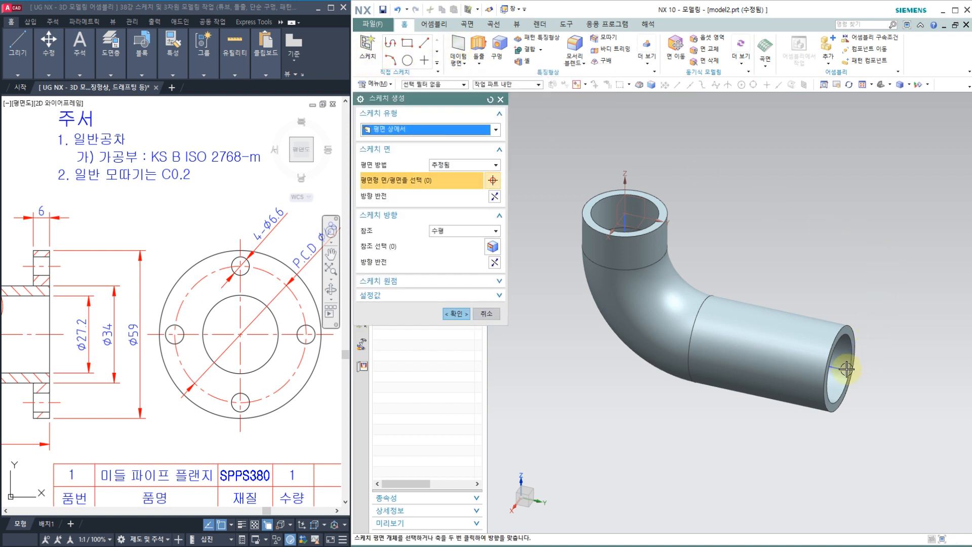
scroll(861, 397, up, 5)
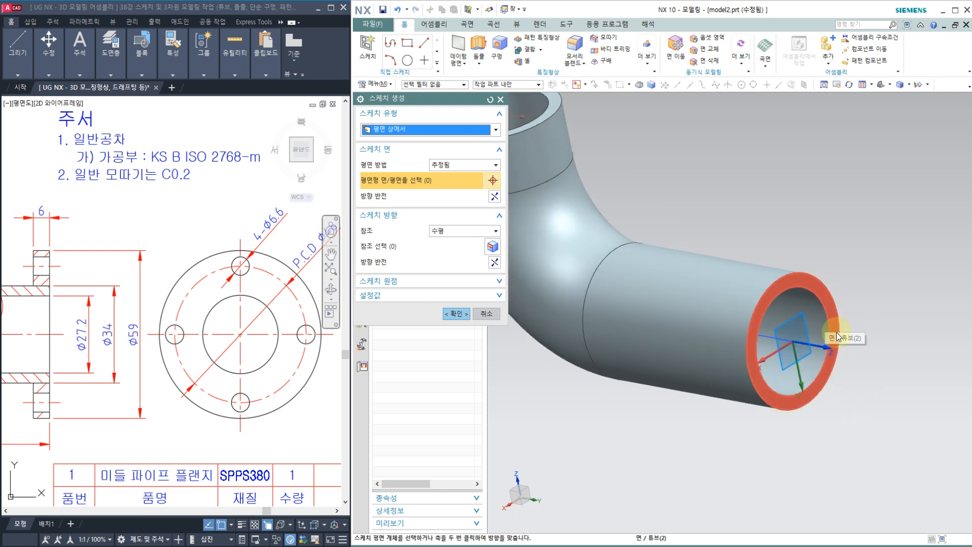
click(836, 327)
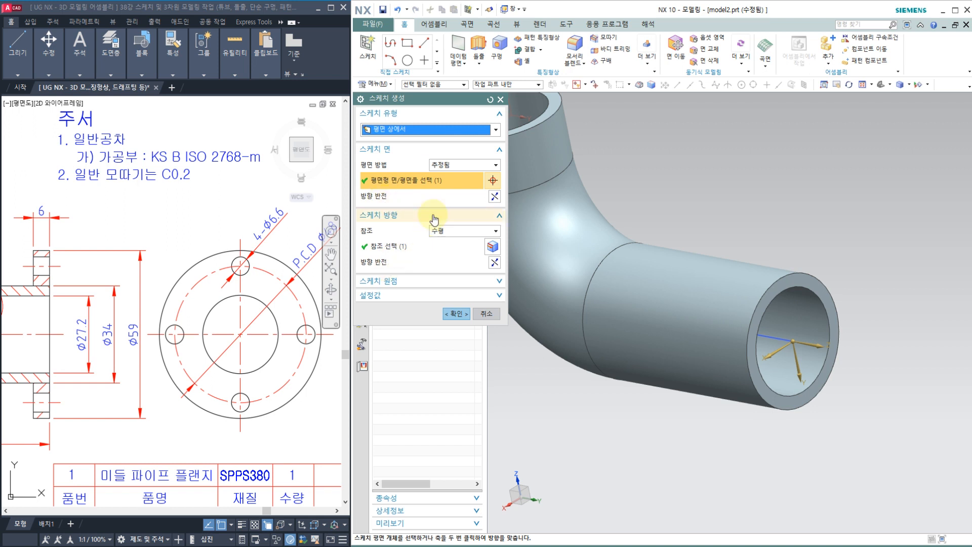
Step: Reverse the sketch directions so that Y points upward, and create the sketch on the pipe's end face
click(495, 197)
click(495, 263)
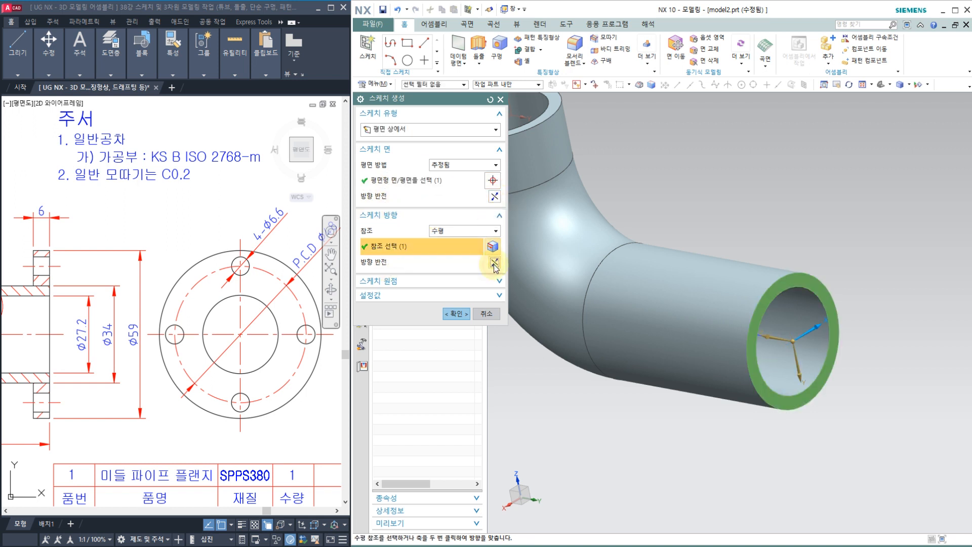
click(495, 196)
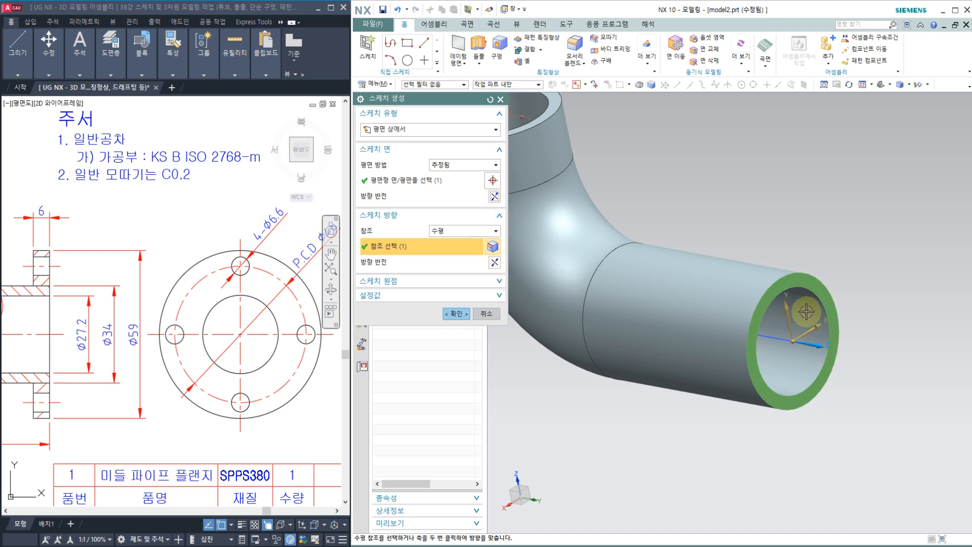
middle_drag(883, 415, 859, 414)
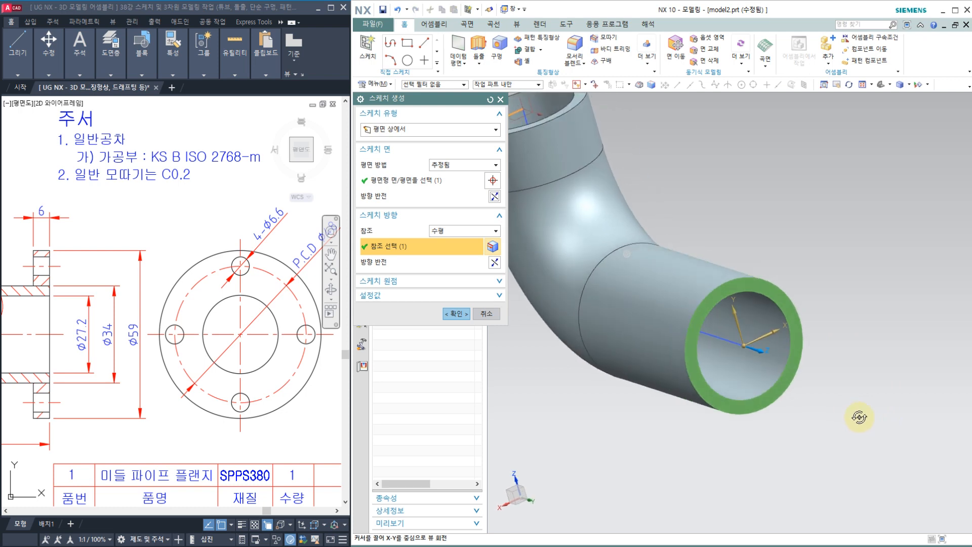
click(457, 313)
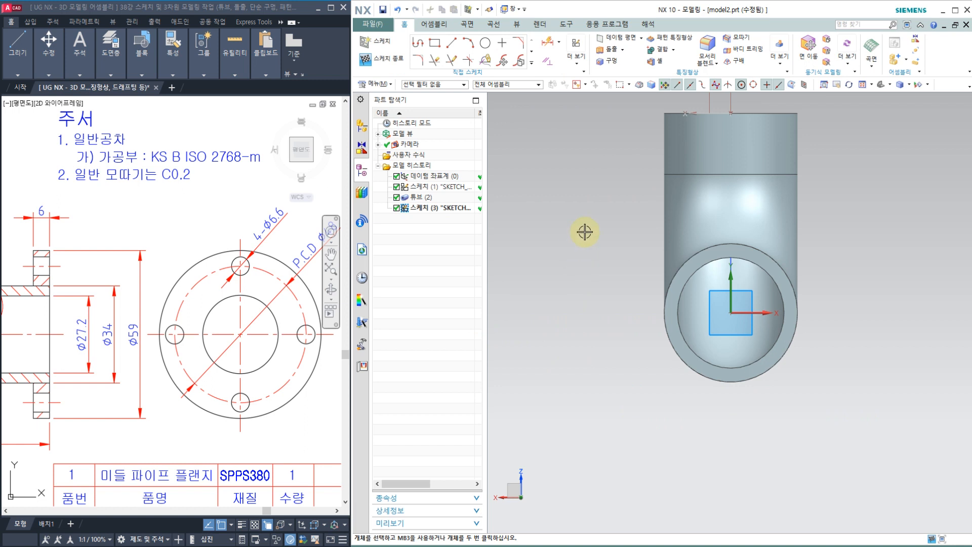
Step: Sketch a circle centred on the sketch origin at the pipe end and dimension its diameter to 59 mm
click(486, 44)
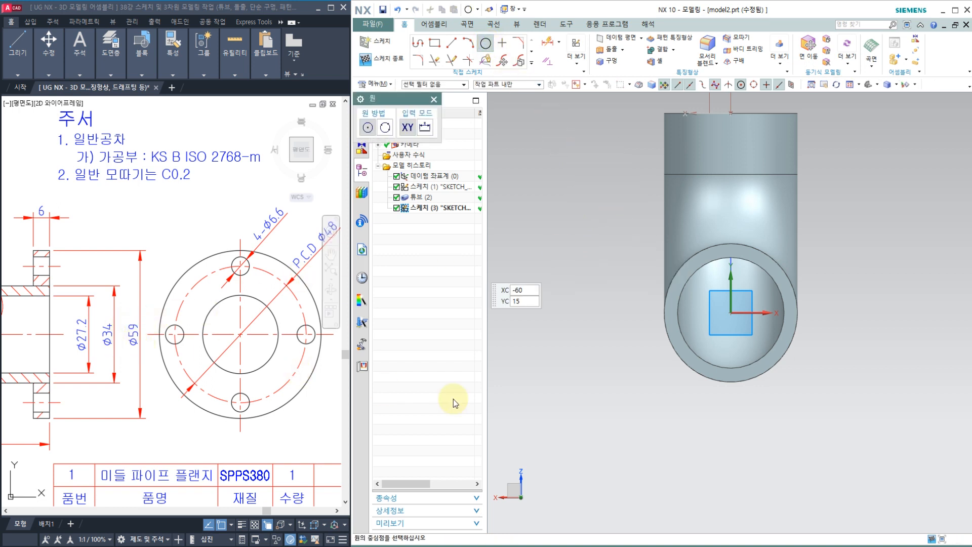
click(730, 314)
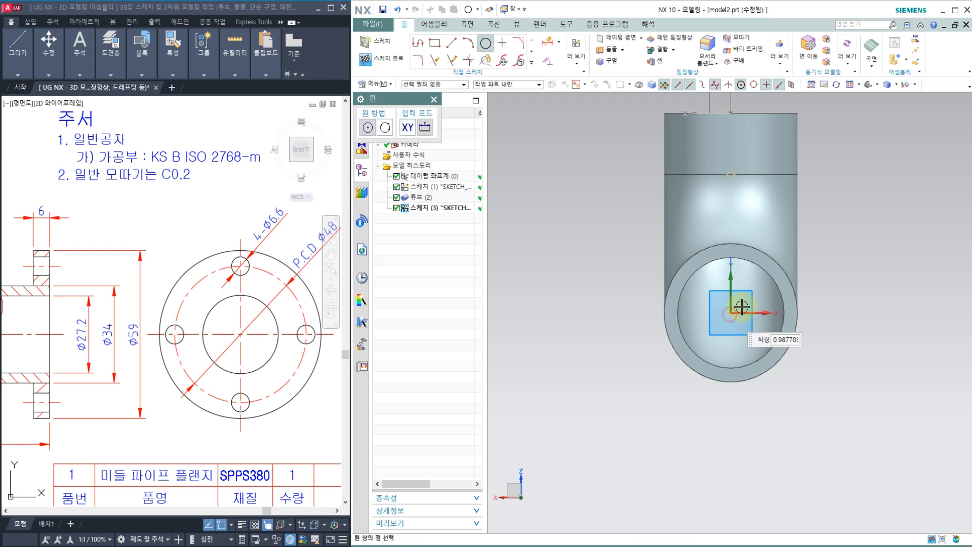
click(836, 253)
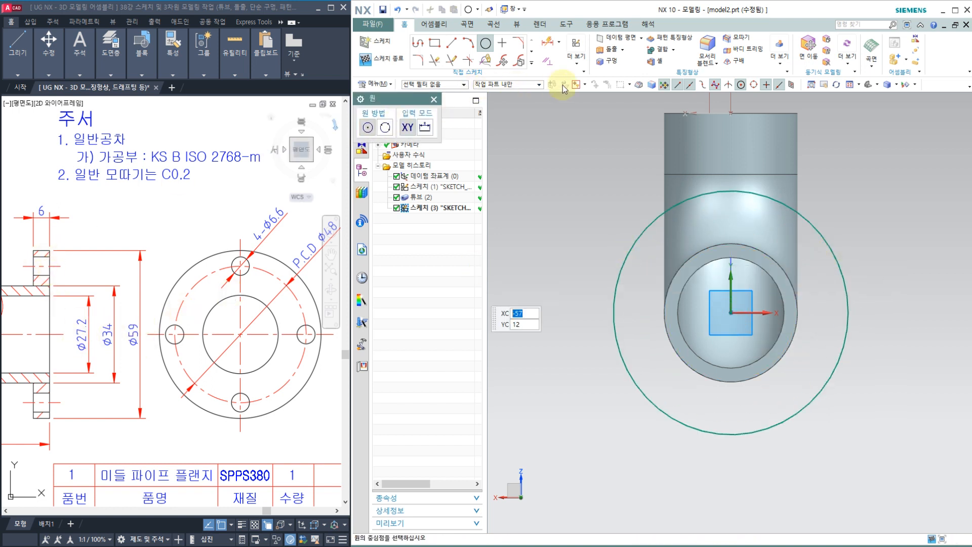
click(550, 44)
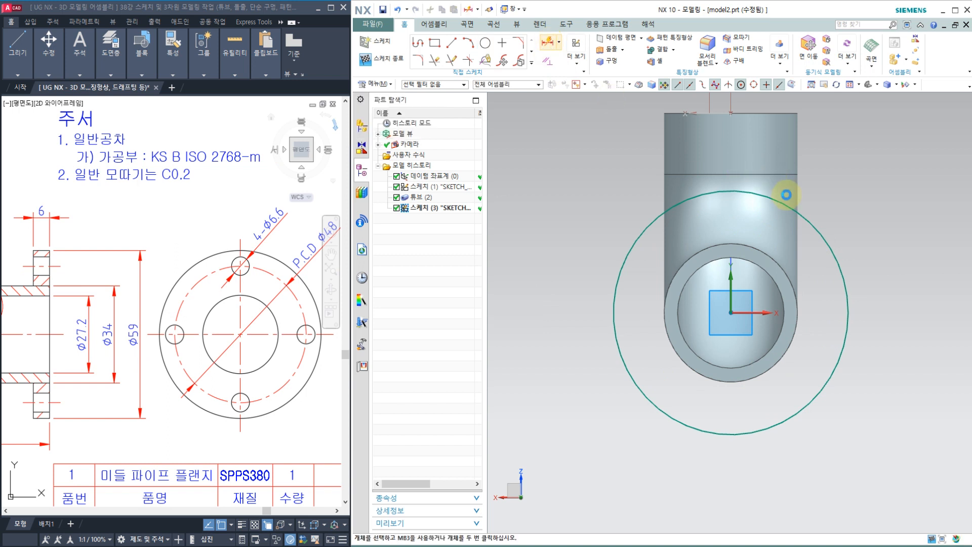
click(814, 223)
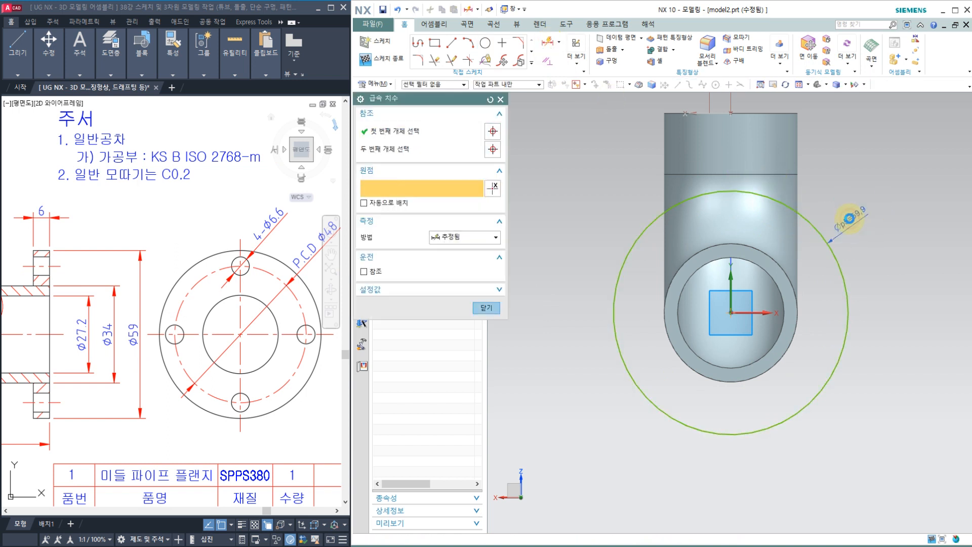
click(848, 217)
click(473, 308)
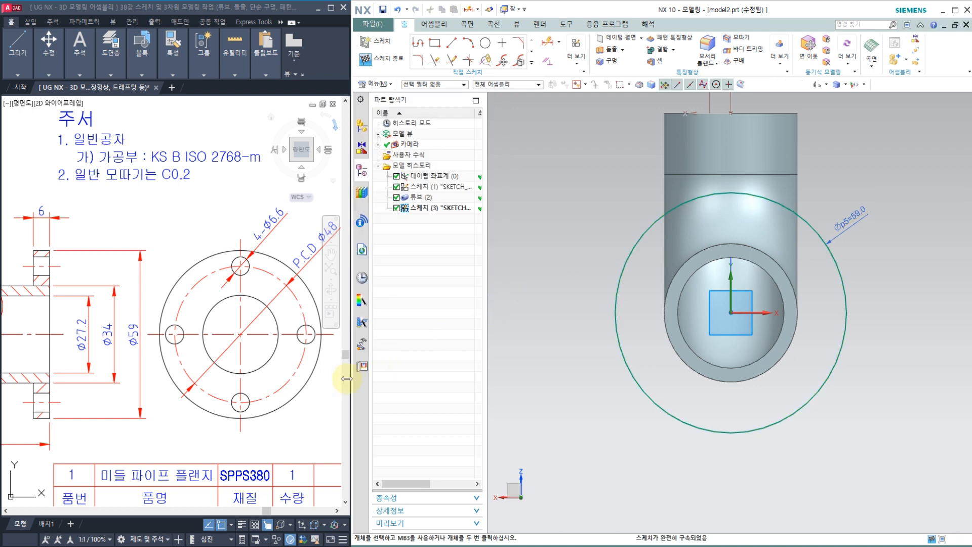
Step: Compare the inner bore circle in the flange's front view with the matching bore lines in the section view of the 2D drawing
click(266, 362)
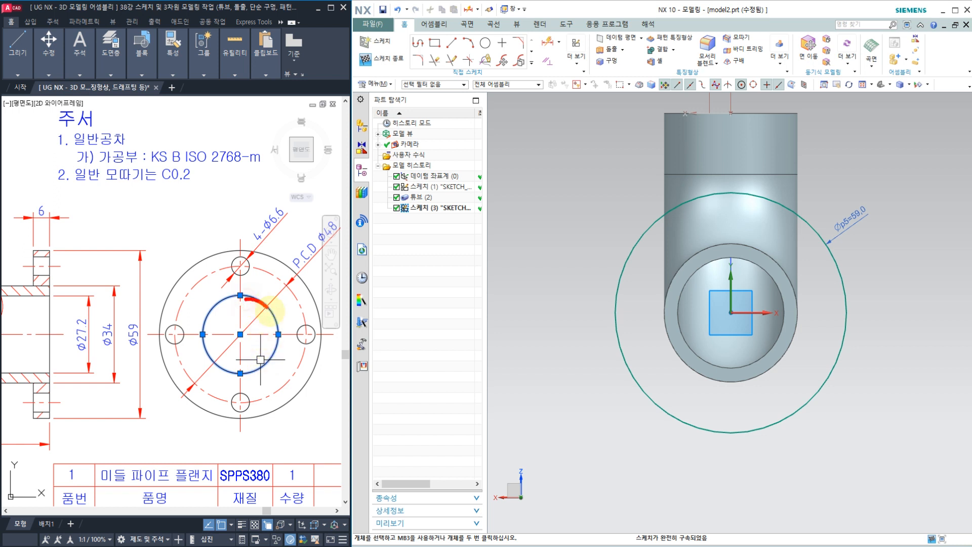
drag(267, 310, 274, 321)
mouse_move(47, 301)
mouse_down()
mouse_move(41, 365)
mouse_move(51, 325)
mouse_up()
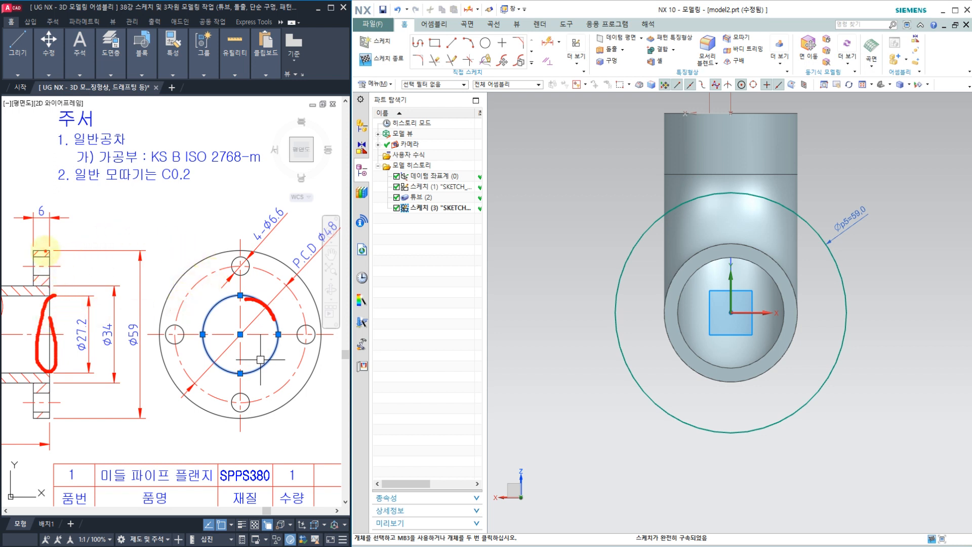
mouse_move(32, 243)
mouse_down()
mouse_move(13, 331)
mouse_move(96, 324)
mouse_move(177, 264)
mouse_move(161, 288)
mouse_move(195, 199)
mouse_move(219, 207)
mouse_move(228, 223)
mouse_move(263, 209)
mouse_up()
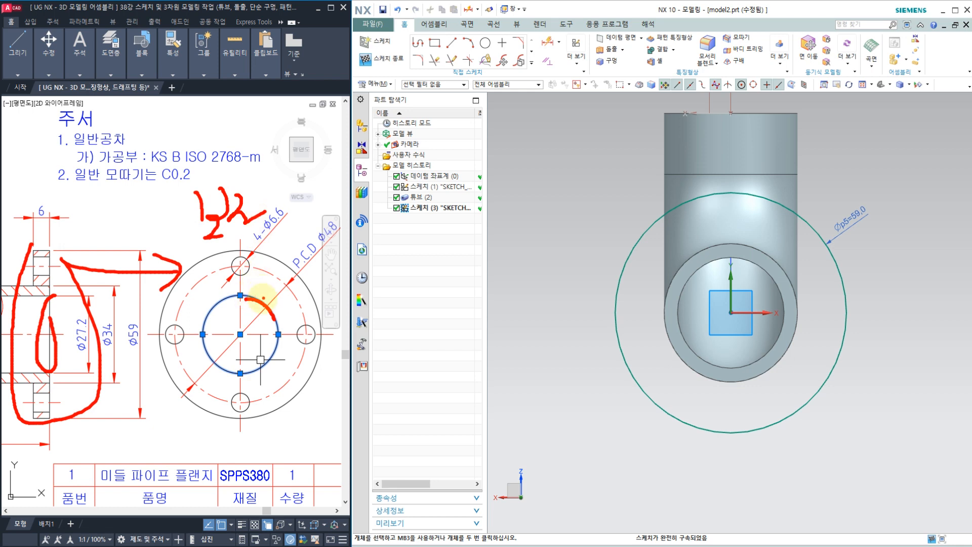
drag(198, 271, 206, 187)
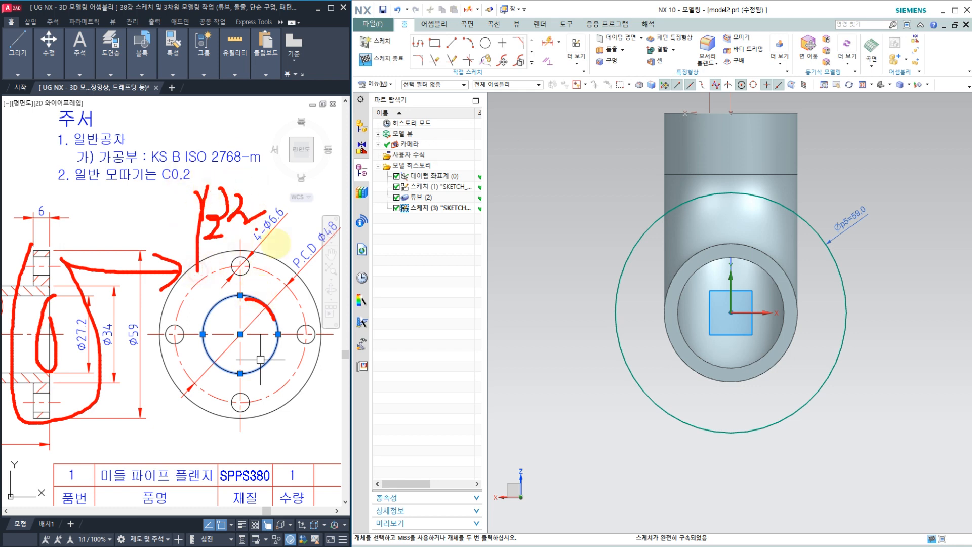
mouse_move(291, 263)
mouse_down()
mouse_move(304, 182)
mouse_move(166, 193)
mouse_move(309, 155)
mouse_move(343, 175)
mouse_move(260, 189)
mouse_up()
drag(292, 133, 242, 206)
drag(249, 139, 306, 198)
mouse_move(266, 230)
mouse_down()
mouse_move(250, 206)
mouse_move(256, 229)
mouse_up()
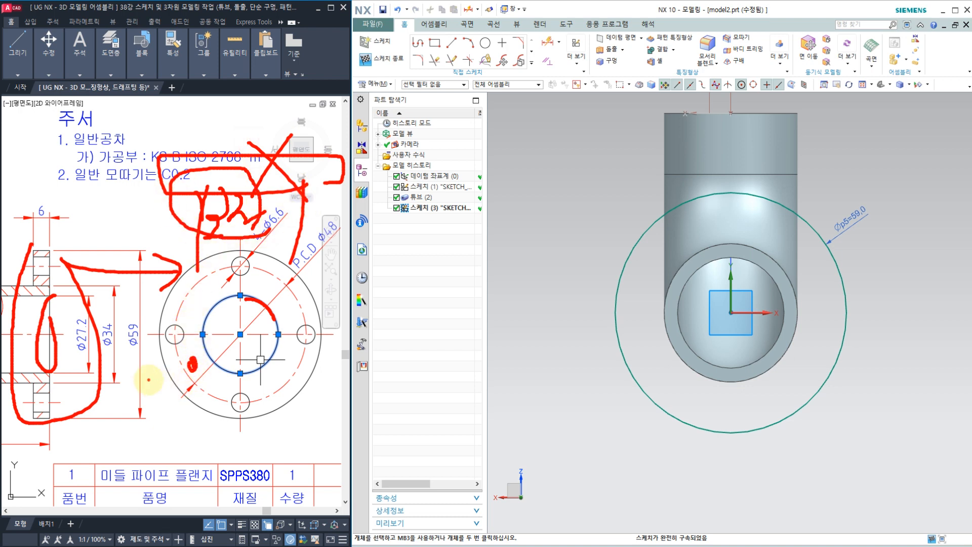
key(Escape)
key(Escape)
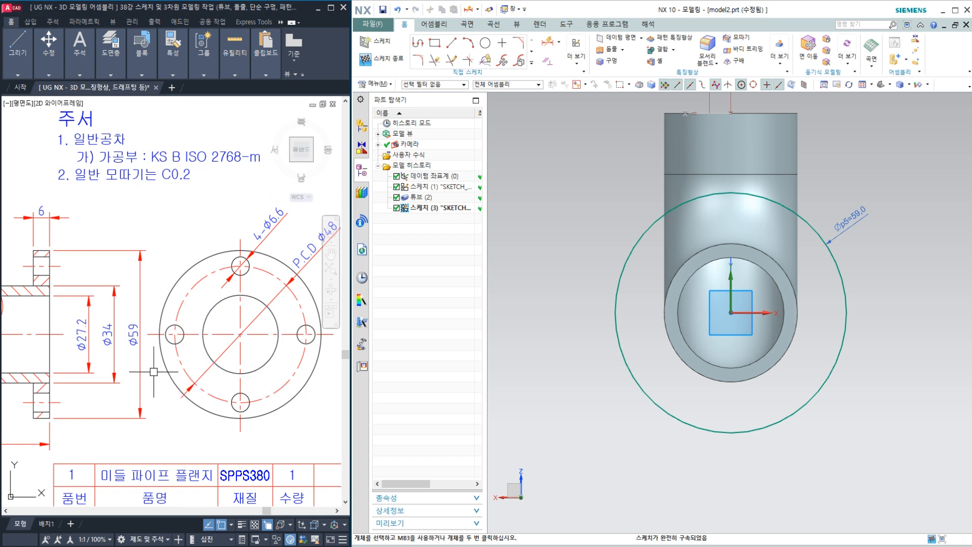
click(207, 351)
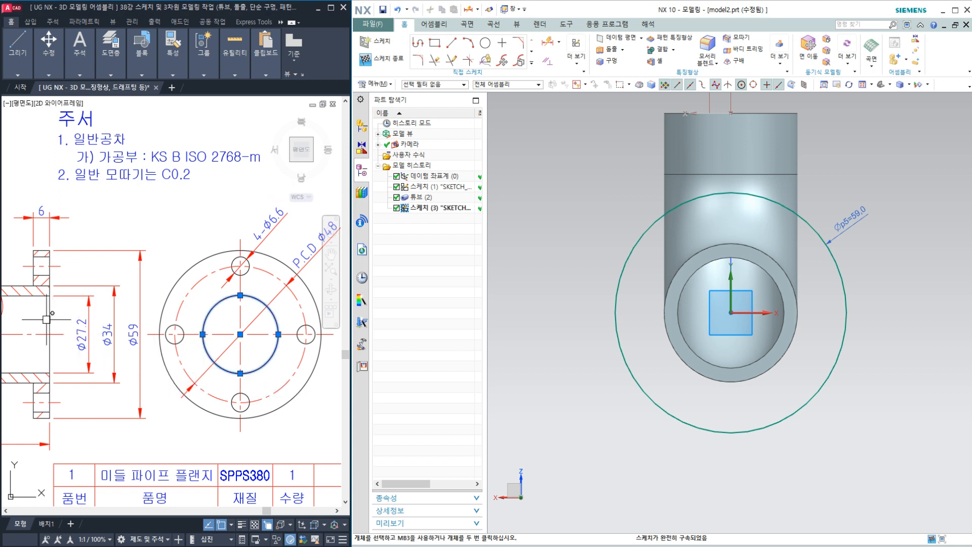
click(31, 295)
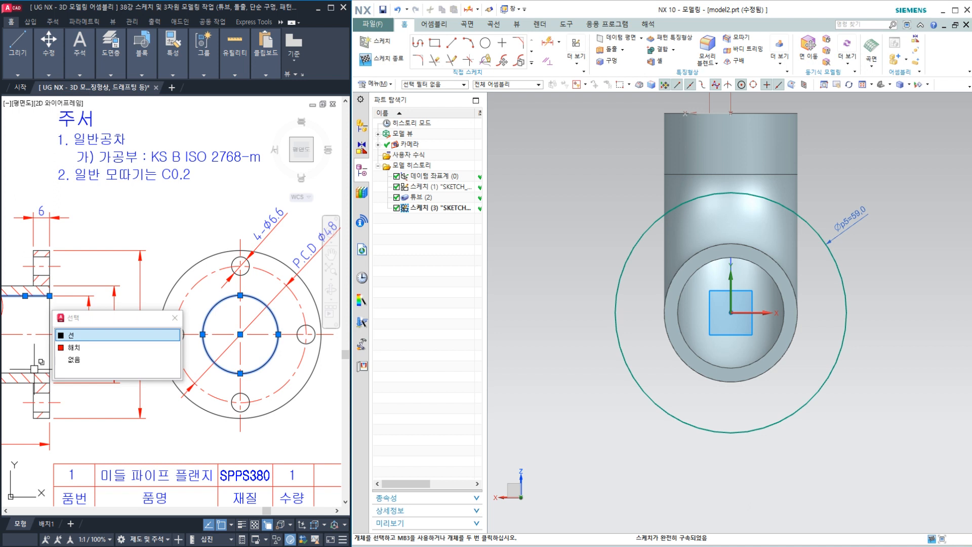
click(34, 371)
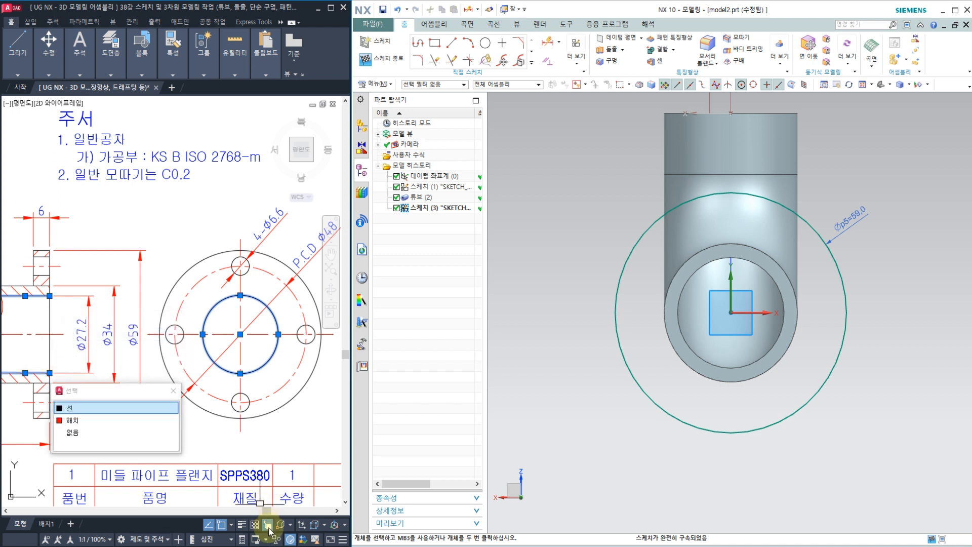
key(Escape)
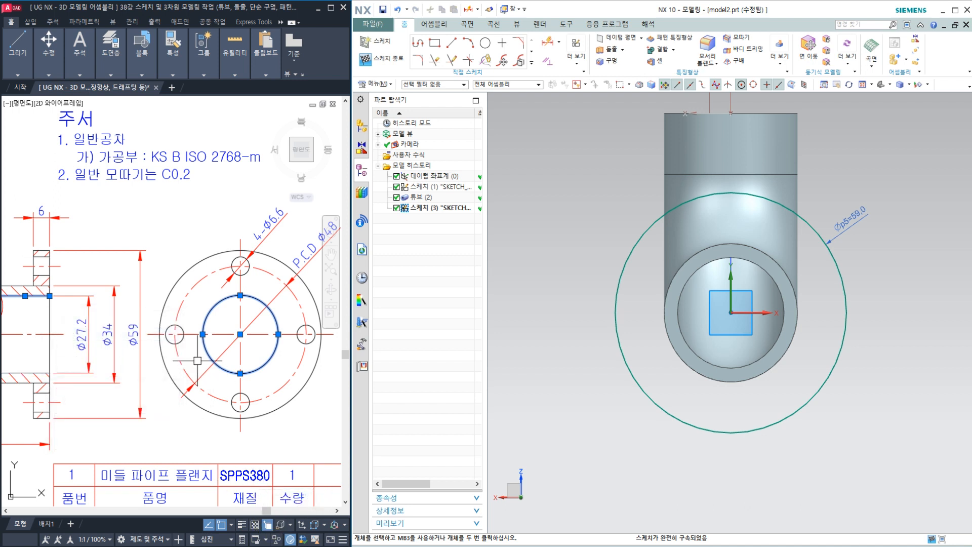
key(Escape)
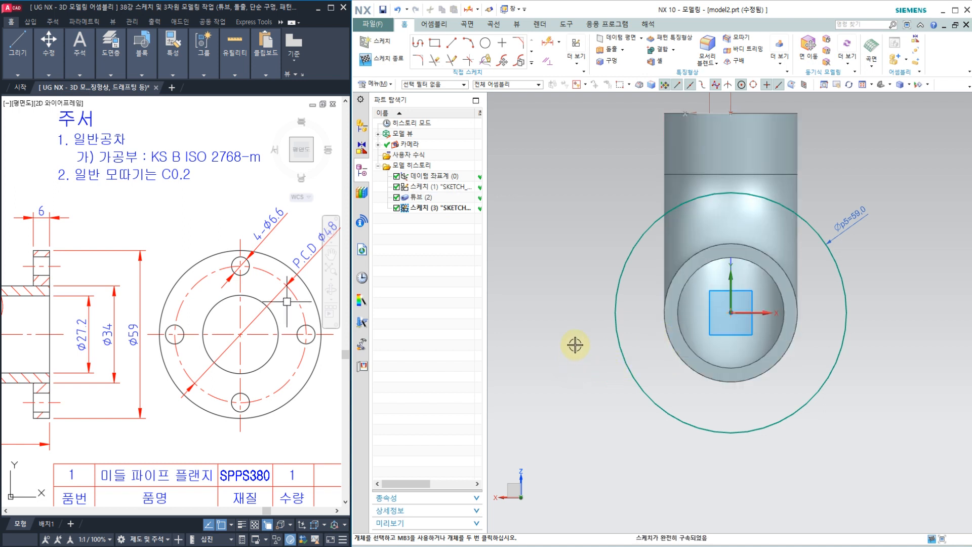
Step: Finish the sketch and set up an Extrude using the 59 mm circle and the pipe's inner bore edge as section
middle_drag(579, 231, 836, 237)
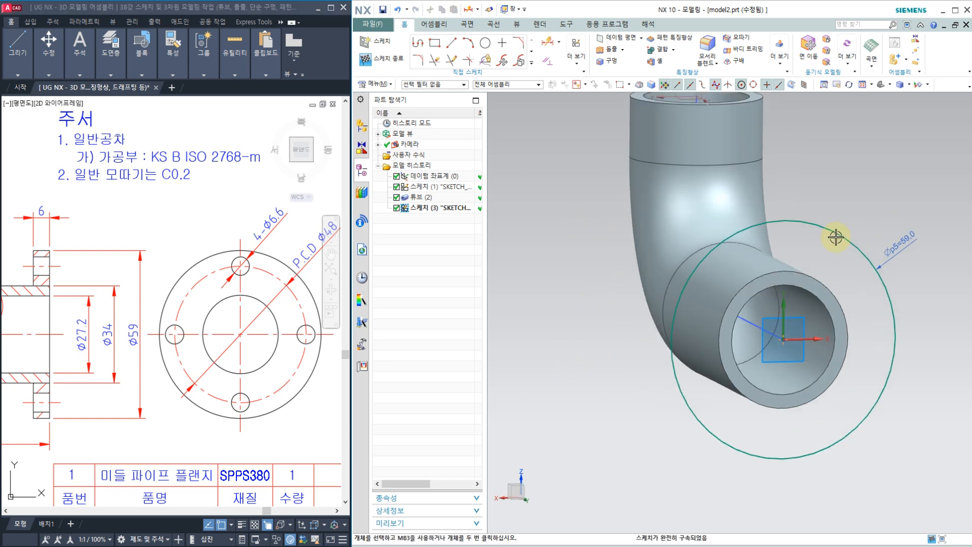
click(377, 59)
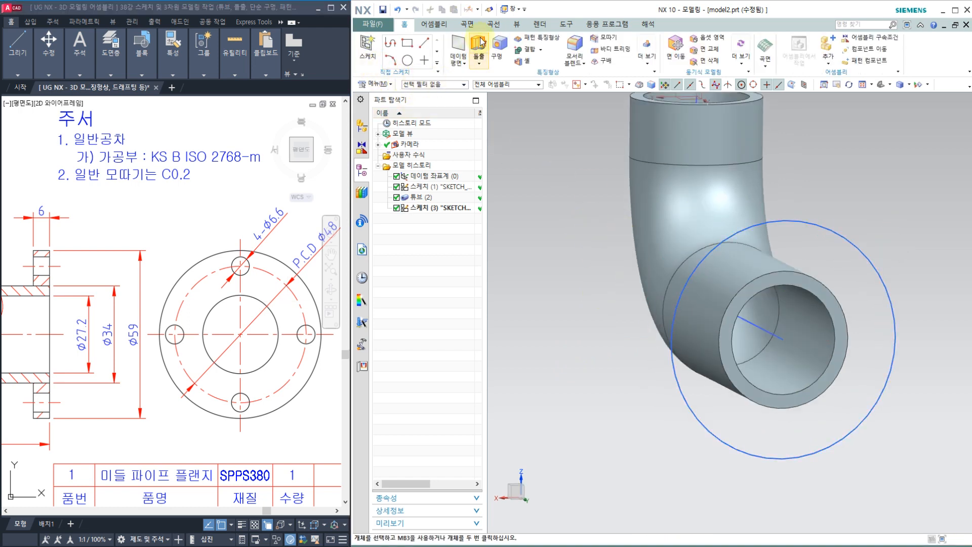
click(481, 45)
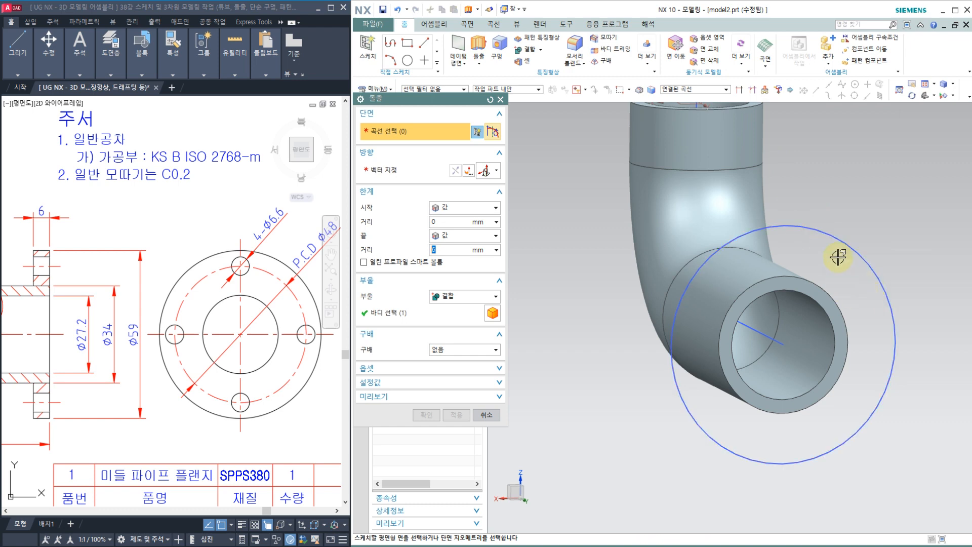
click(840, 241)
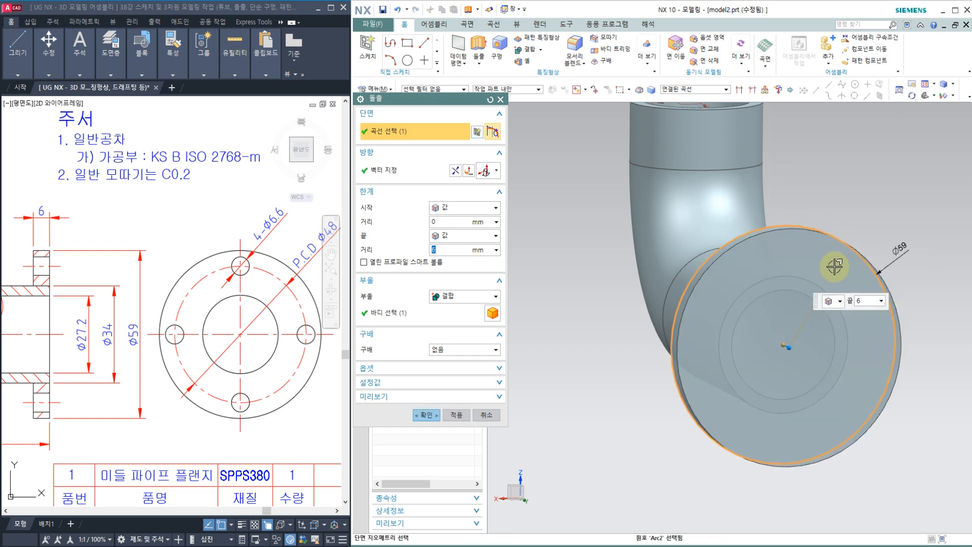
click(802, 304)
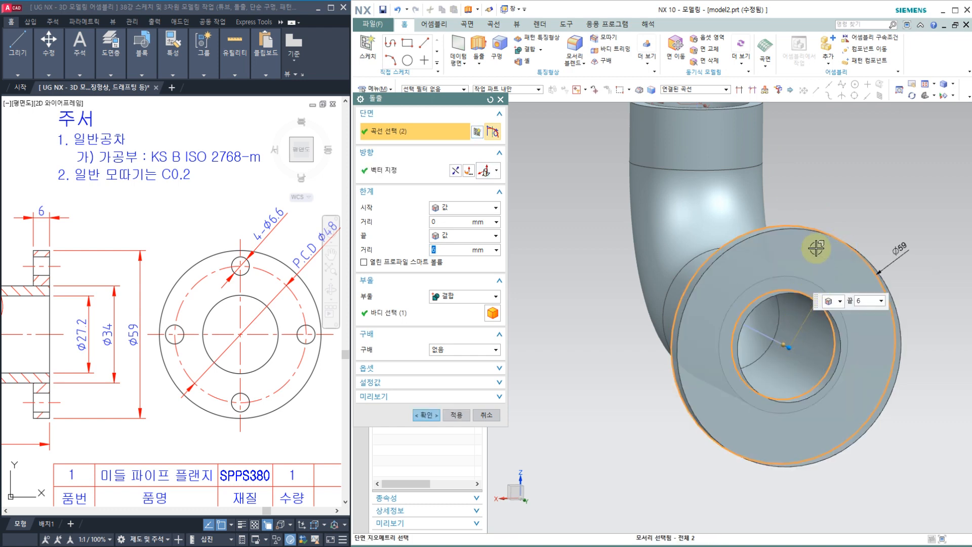
middle_drag(821, 187, 853, 204)
scroll(783, 226, down, 4)
scroll(759, 339, up, 3)
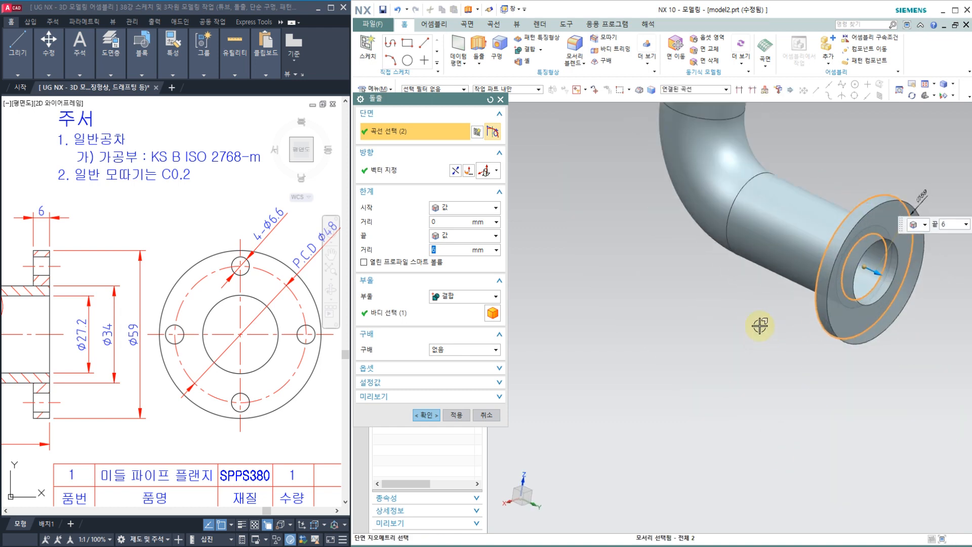
mouse_move(760, 325)
middle_down()
mouse_move(738, 342)
mouse_move(756, 327)
middle_up()
scroll(756, 327, up, 1)
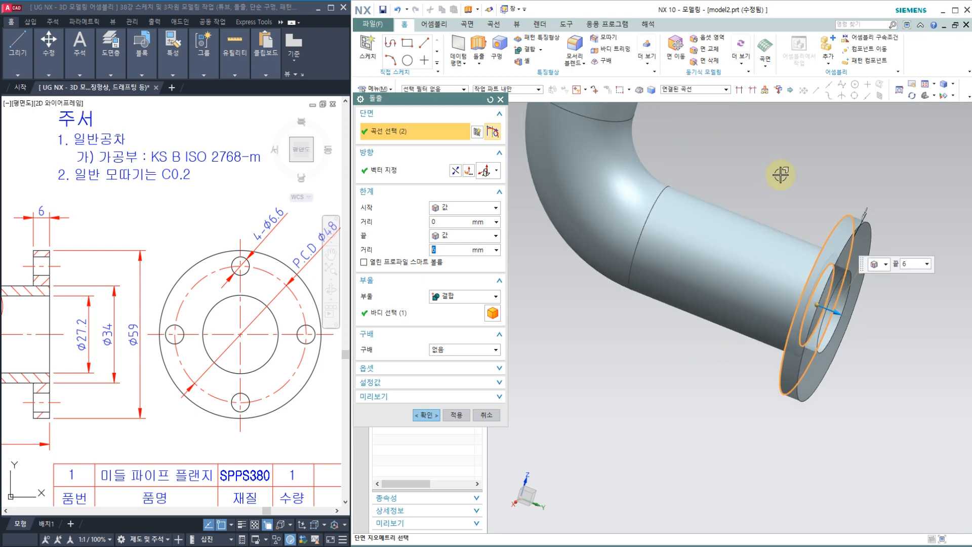
mouse_move(786, 176)
middle_down()
mouse_move(793, 178)
mouse_move(775, 178)
middle_up()
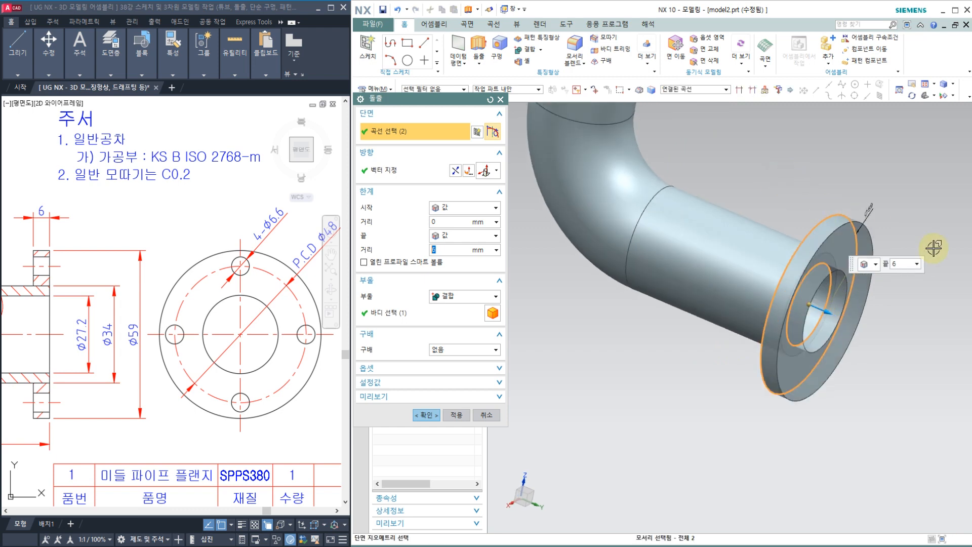
Step: Switch to the 2D drawing and examine the flange's thickness and the direction it extends from the pipe end in the section view
click(141, 232)
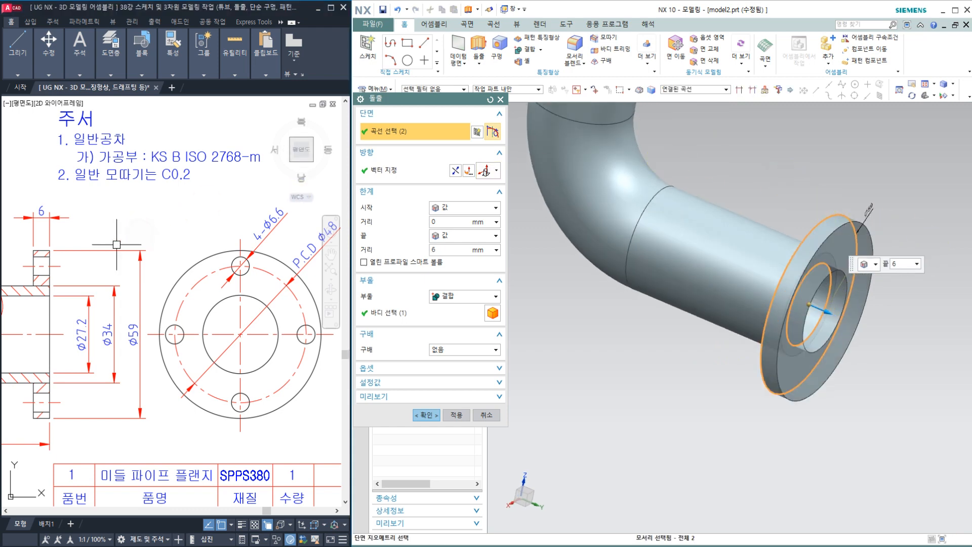
mouse_move(117, 244)
middle_down()
mouse_move(180, 237)
mouse_move(197, 273)
mouse_move(186, 265)
middle_up()
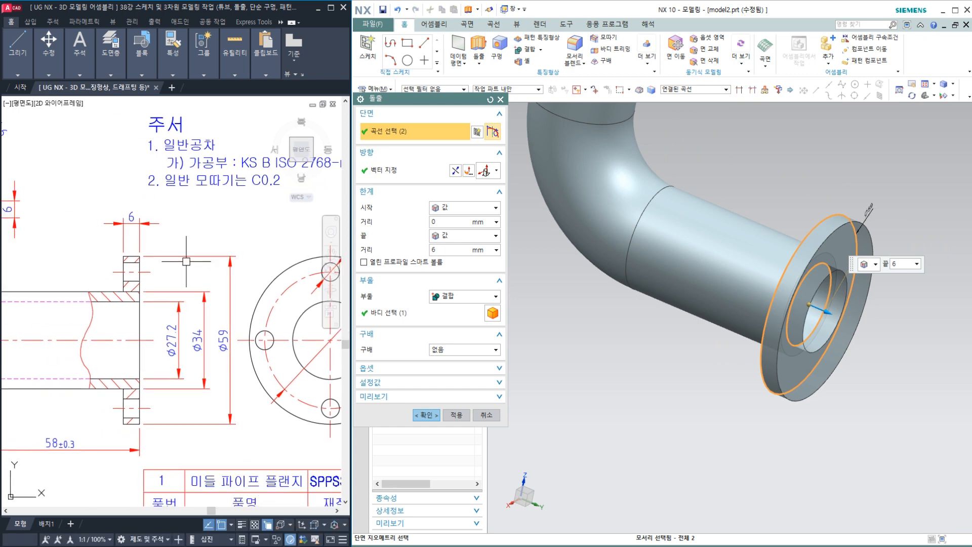
key(ctrl+2)
mouse_move(142, 333)
mouse_down()
mouse_move(139, 370)
mouse_move(145, 339)
mouse_move(30, 342)
mouse_up()
click(51, 324)
mouse_move(141, 289)
mouse_down()
mouse_move(144, 304)
mouse_move(117, 197)
mouse_move(152, 208)
mouse_move(142, 251)
mouse_move(85, 240)
mouse_move(87, 231)
mouse_up()
drag(69, 246, 108, 261)
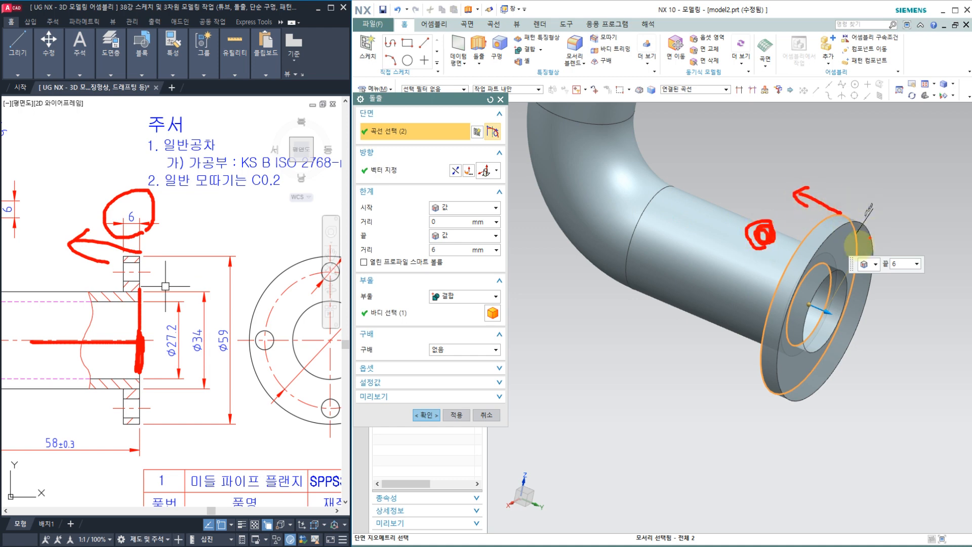
key(Escape)
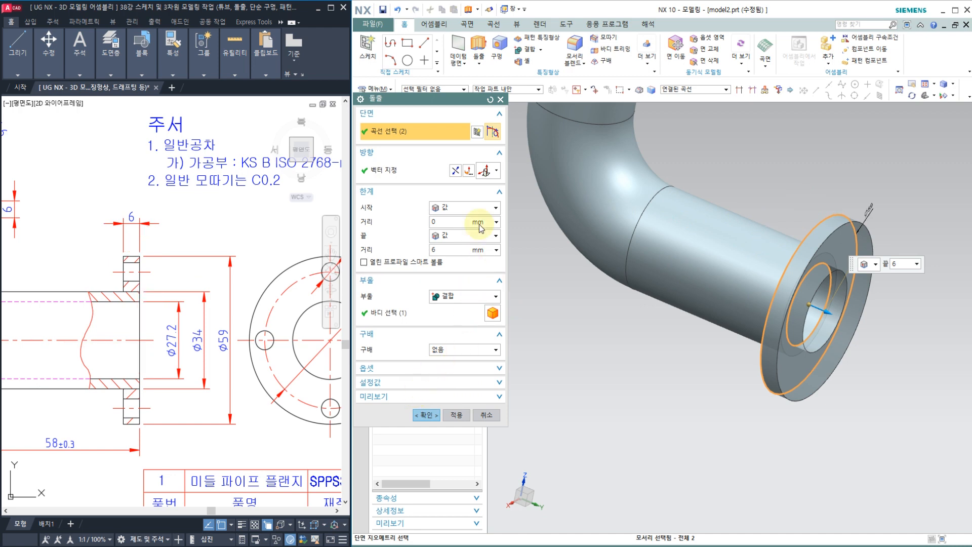
Step: Reverse the flange extrusion back along the pipe, with a distance of 0 to 6 mm, and unite it with the tube body
click(454, 172)
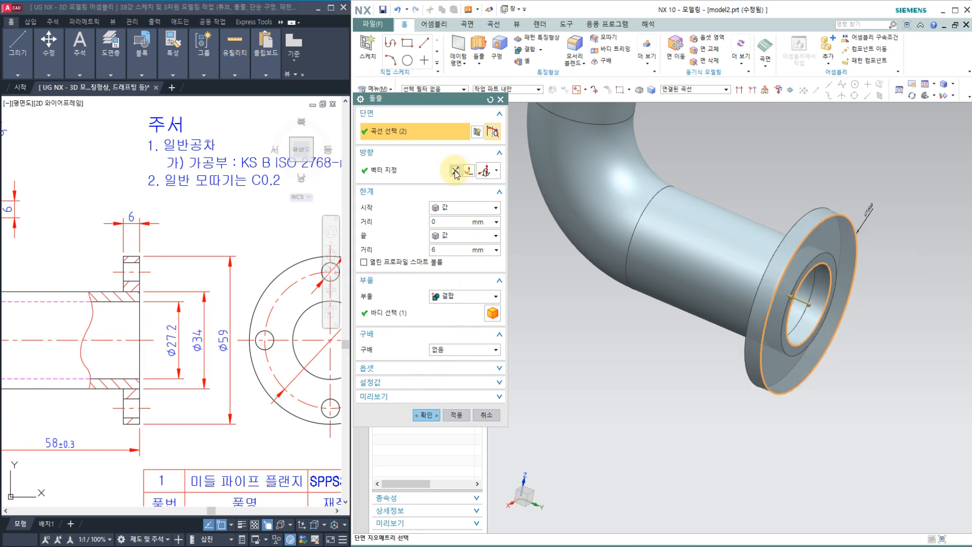
click(439, 222)
click(441, 247)
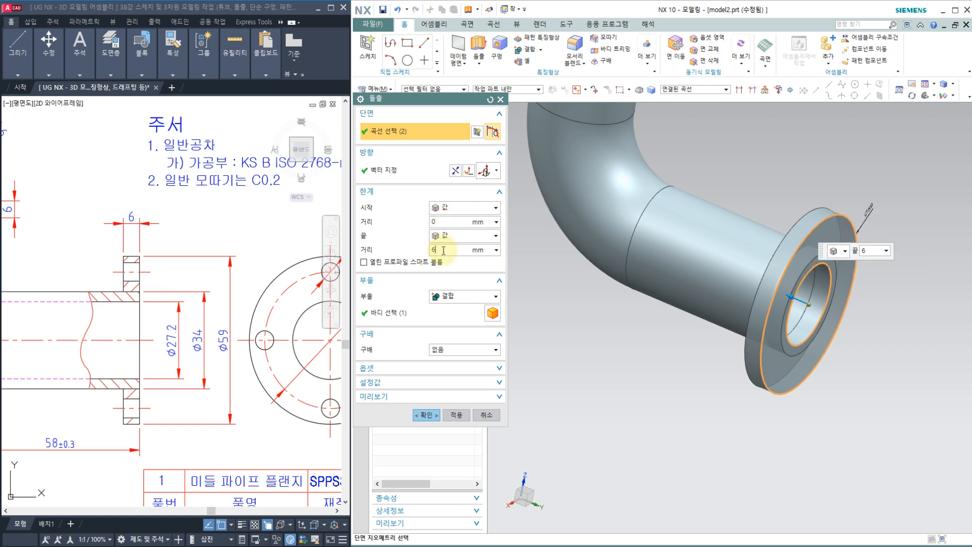
click(464, 296)
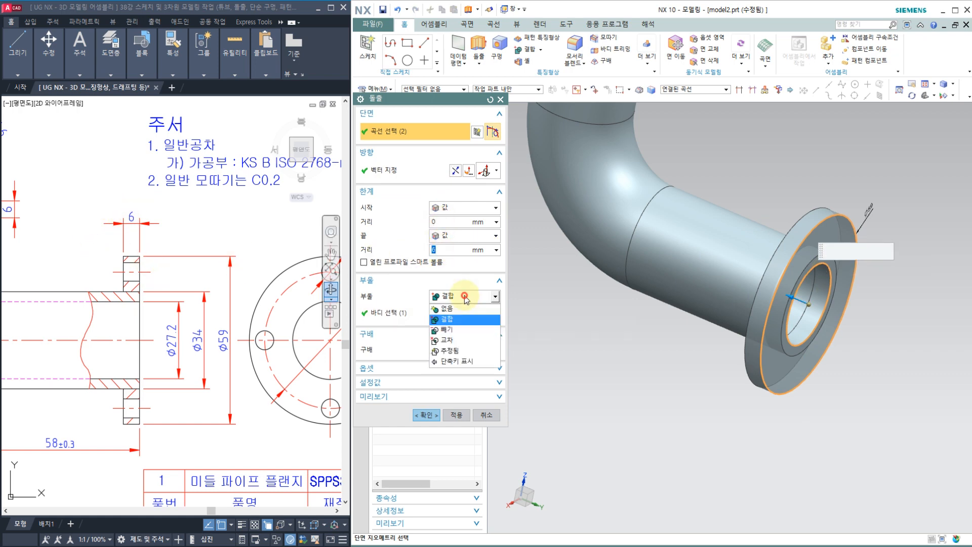
click(449, 320)
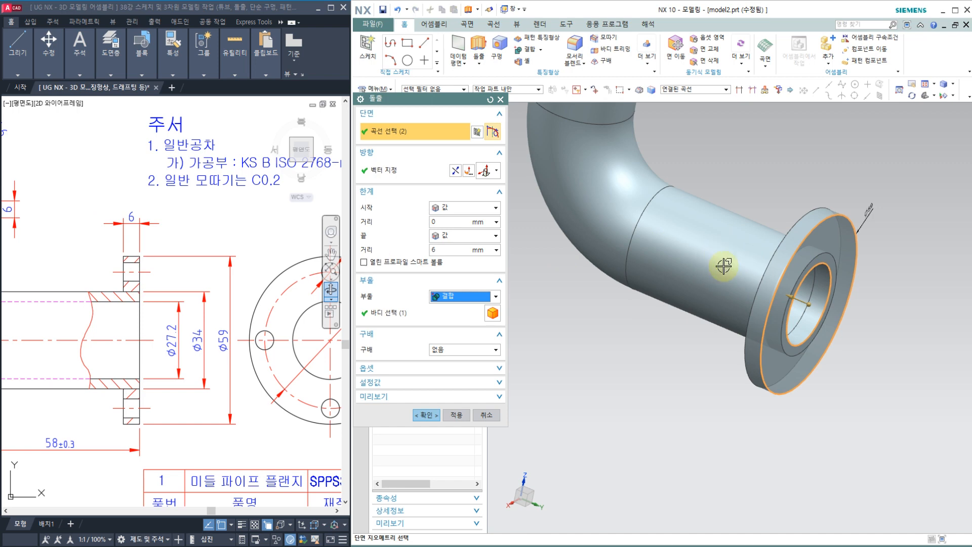
click(377, 312)
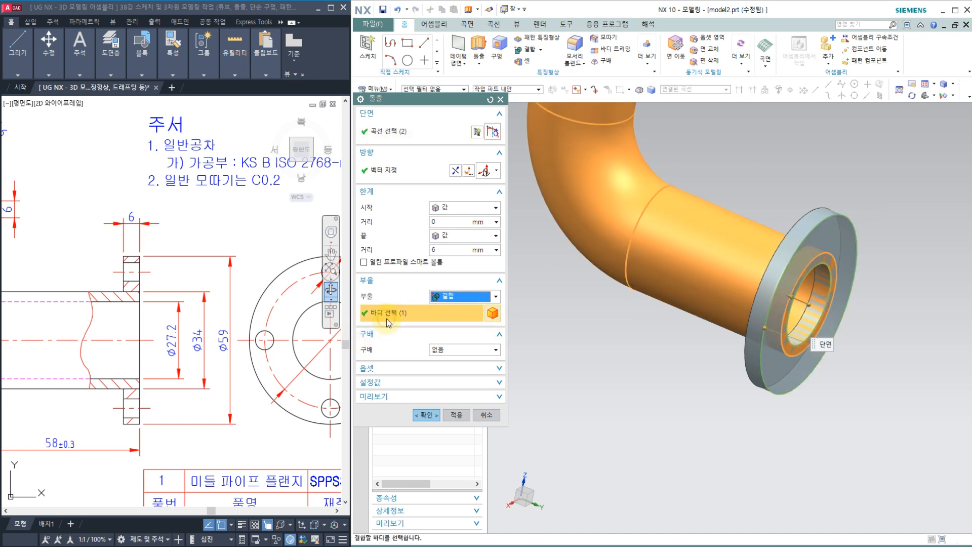
click(426, 415)
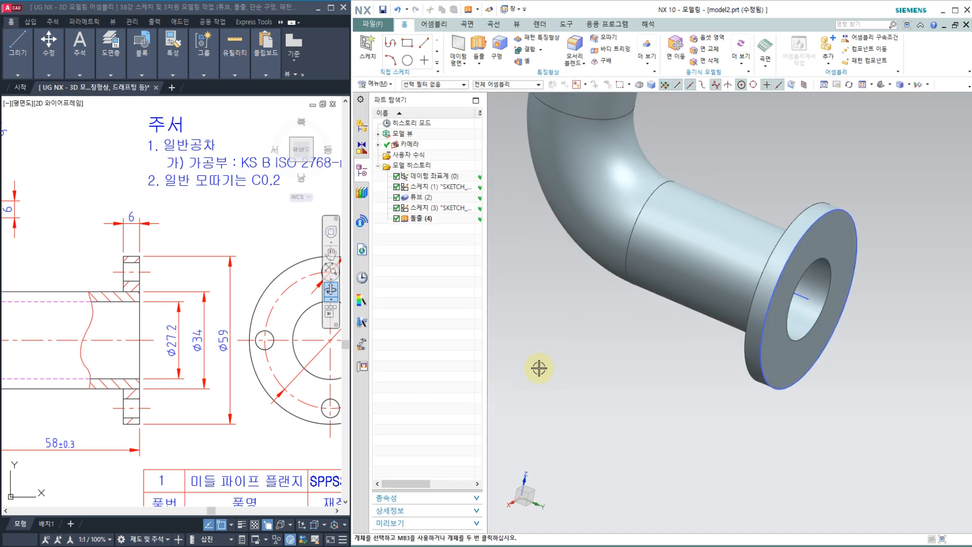
Step: Check the P.C.D. bolt circle in the 2D drawing, and place the sketch point for a simple hole on the flange's end face
middle_drag(564, 332, 561, 323)
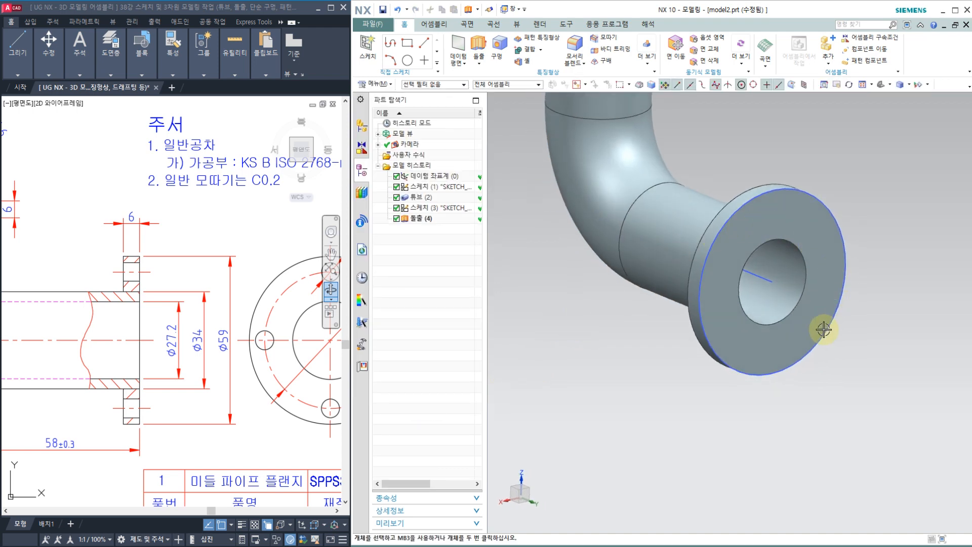
key(ctrl+2)
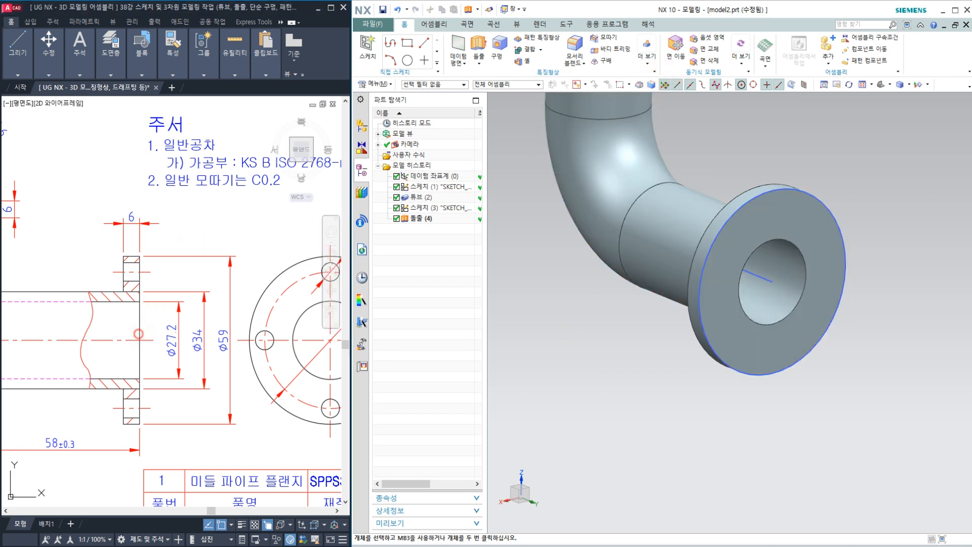
middle_drag(152, 345, 40, 341)
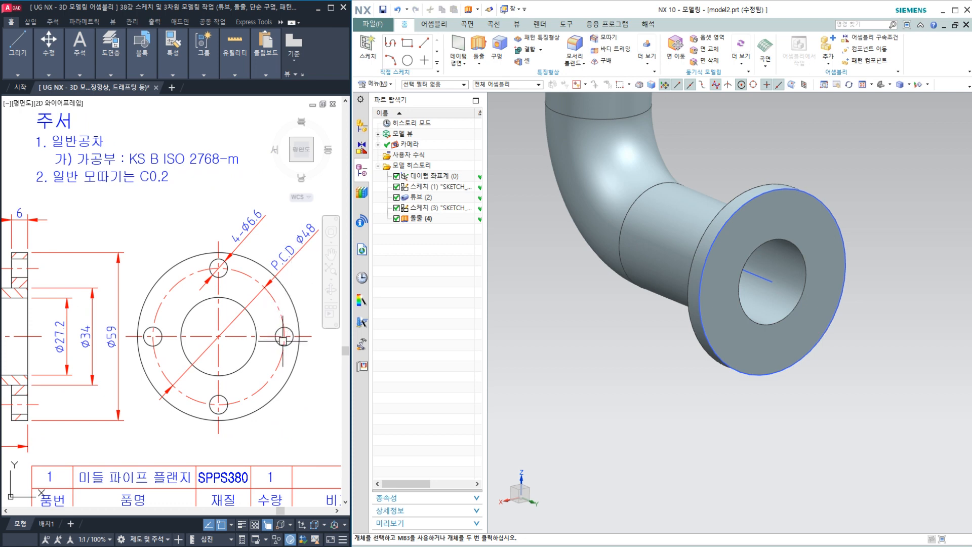
click(282, 318)
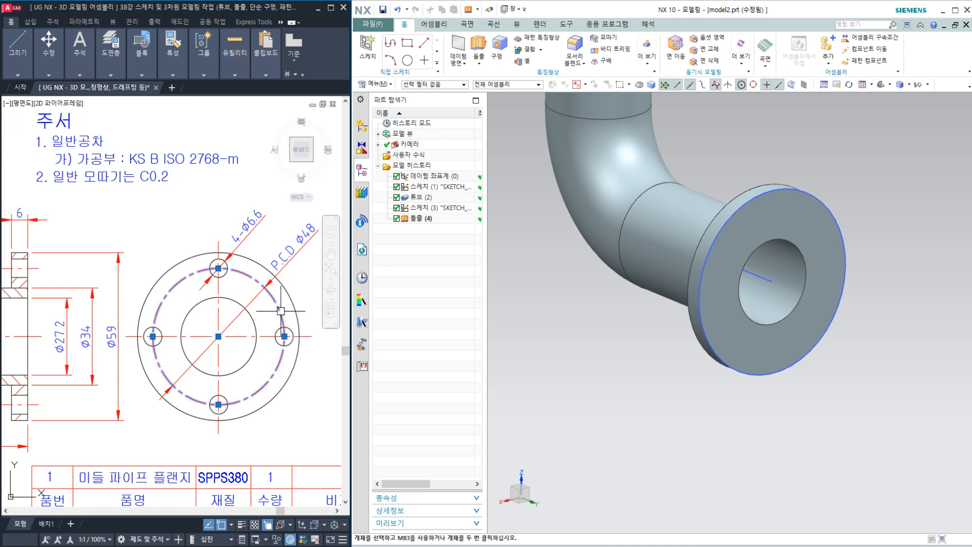
key(Escape)
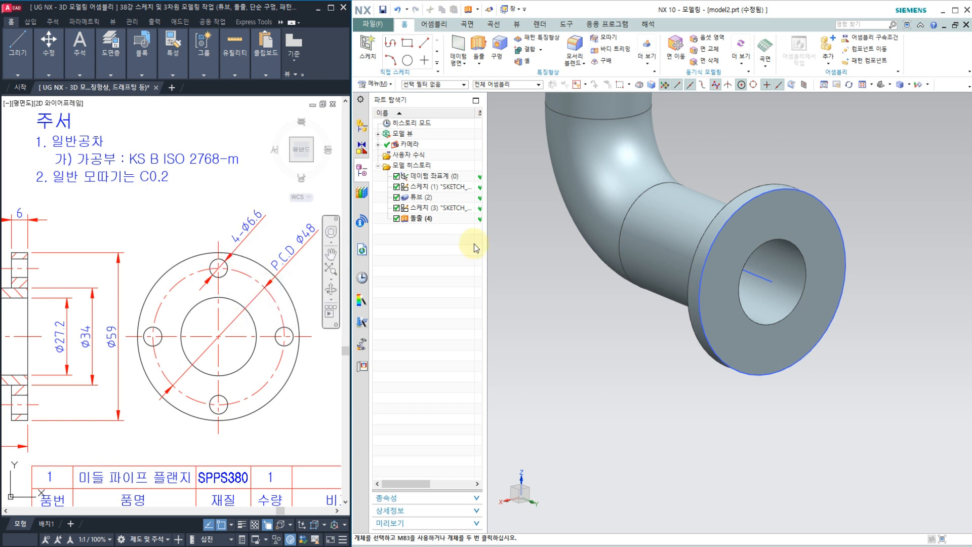
click(502, 49)
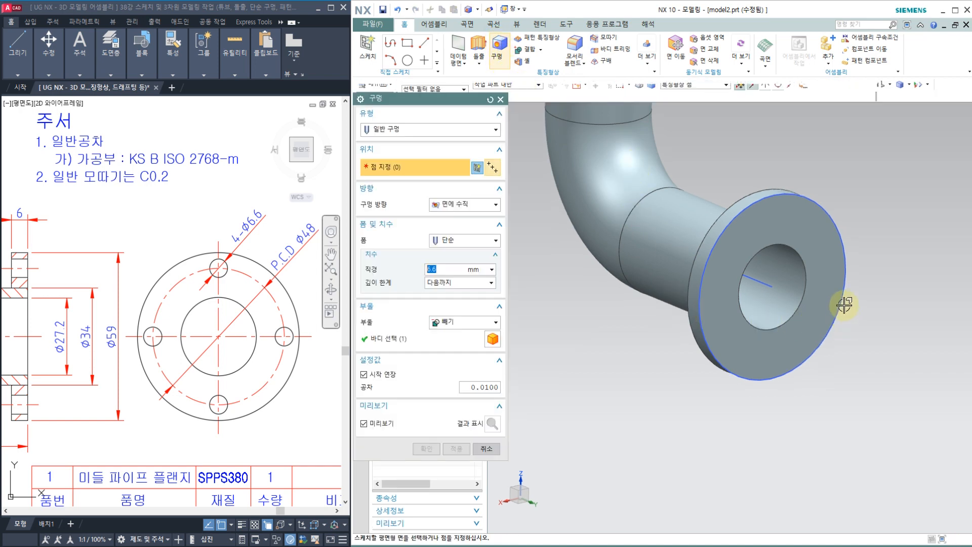
click(834, 279)
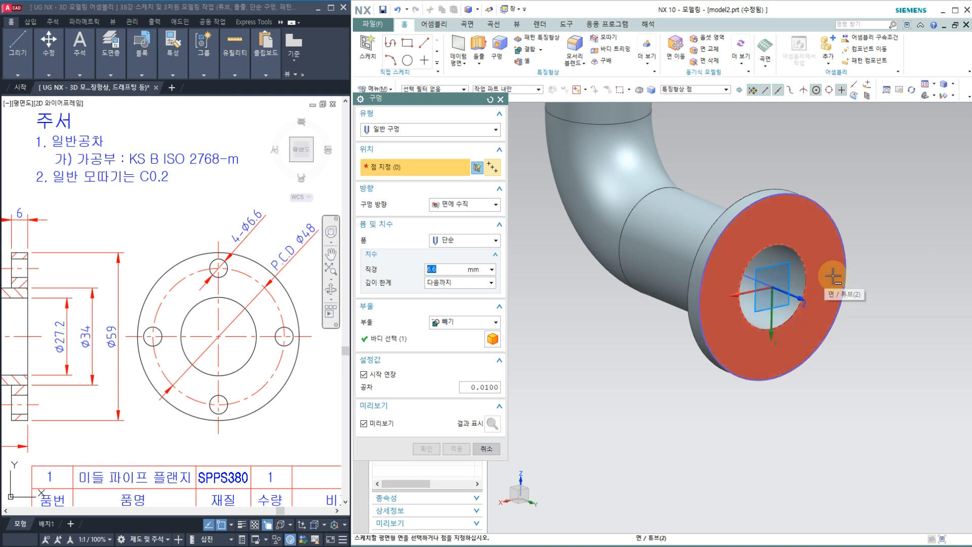
click(826, 280)
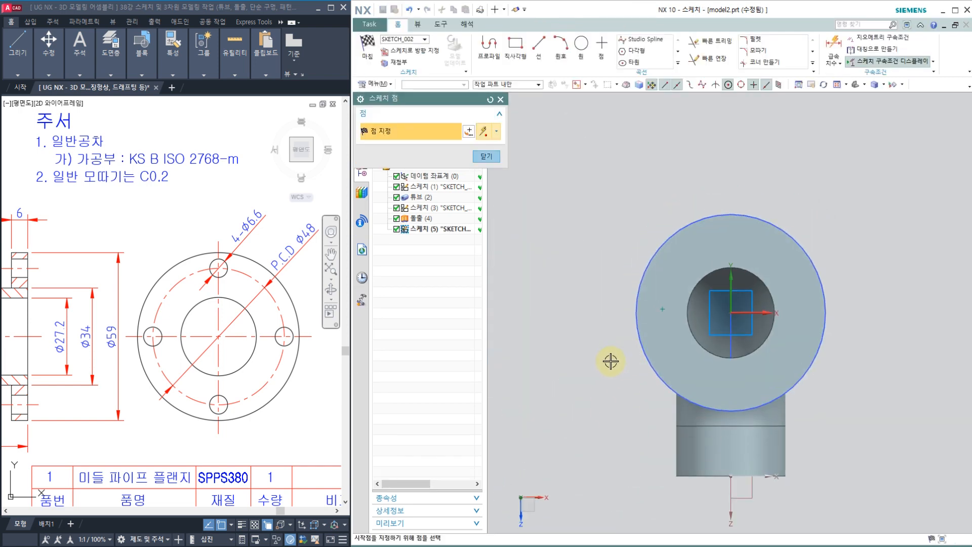
mouse_move(590, 385)
middle_down()
mouse_move(567, 315)
mouse_move(676, 288)
mouse_move(614, 293)
mouse_move(610, 390)
mouse_move(619, 404)
middle_up()
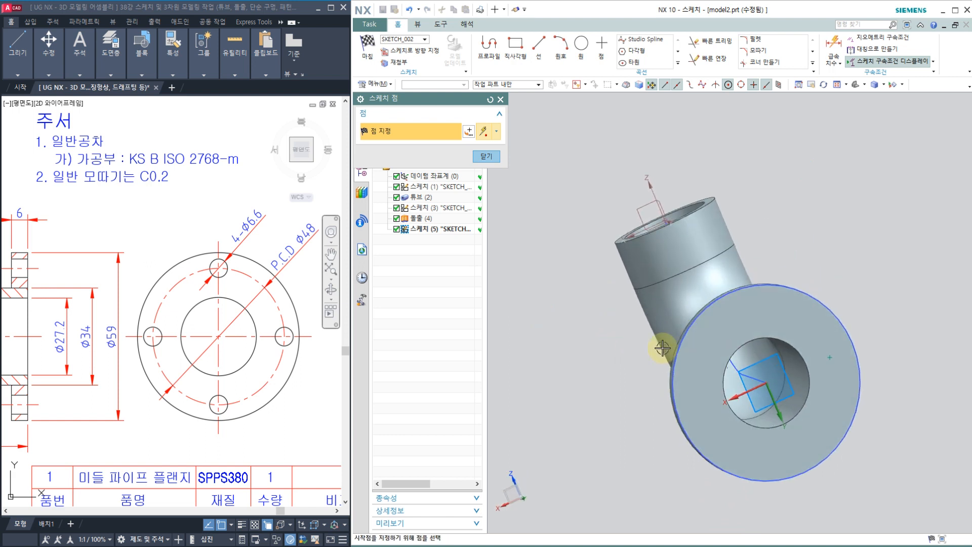
key(F8)
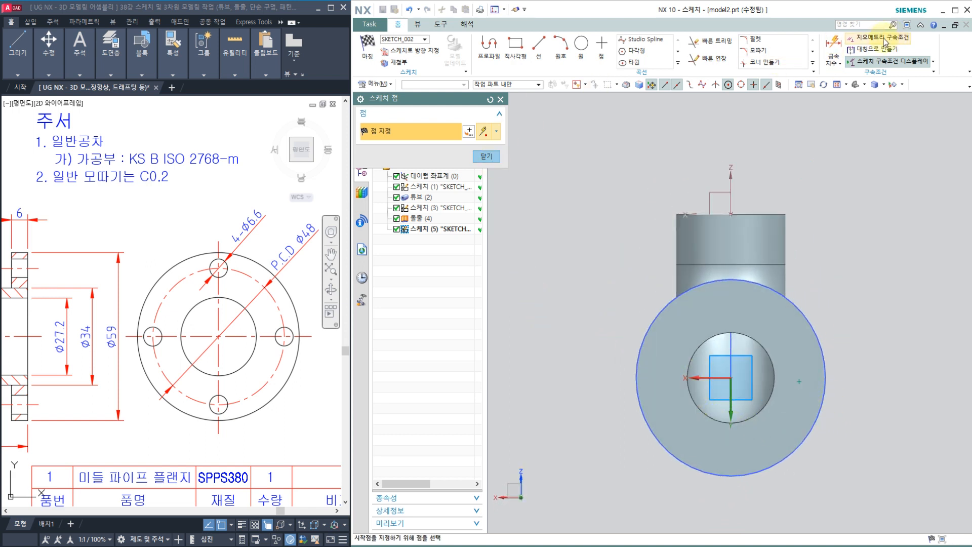
Step: Constrain the hole's sketch point onto the horizontal sketch axis with a point-on-curve constraint
click(872, 44)
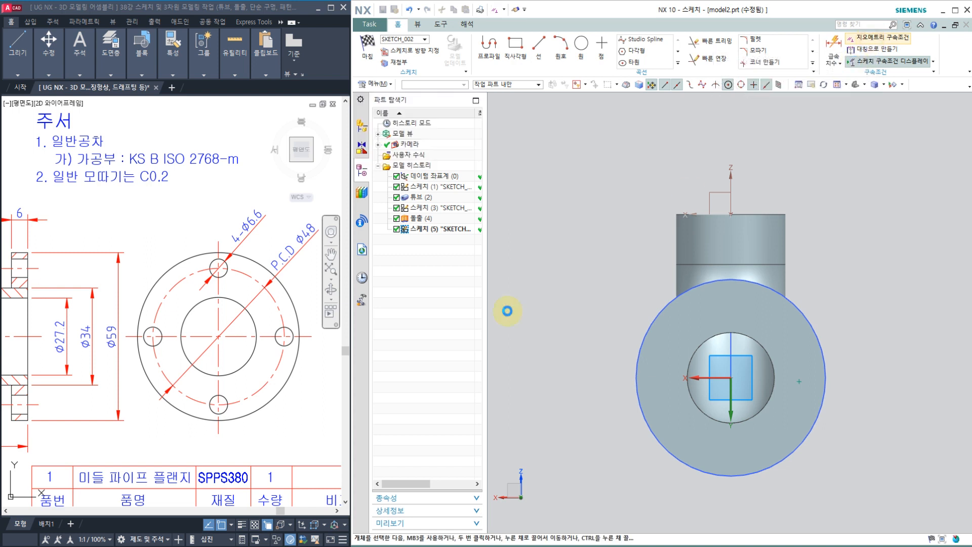
click(248, 340)
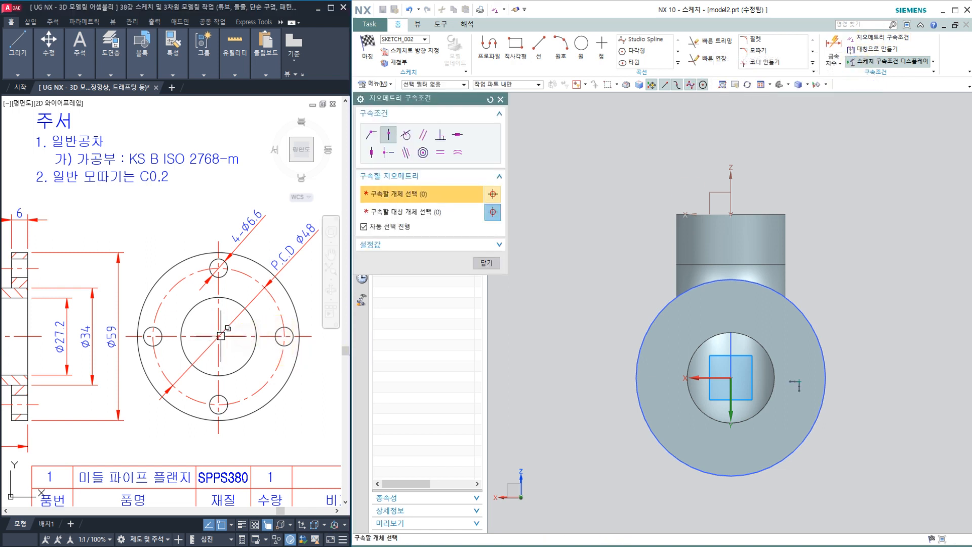
click(389, 134)
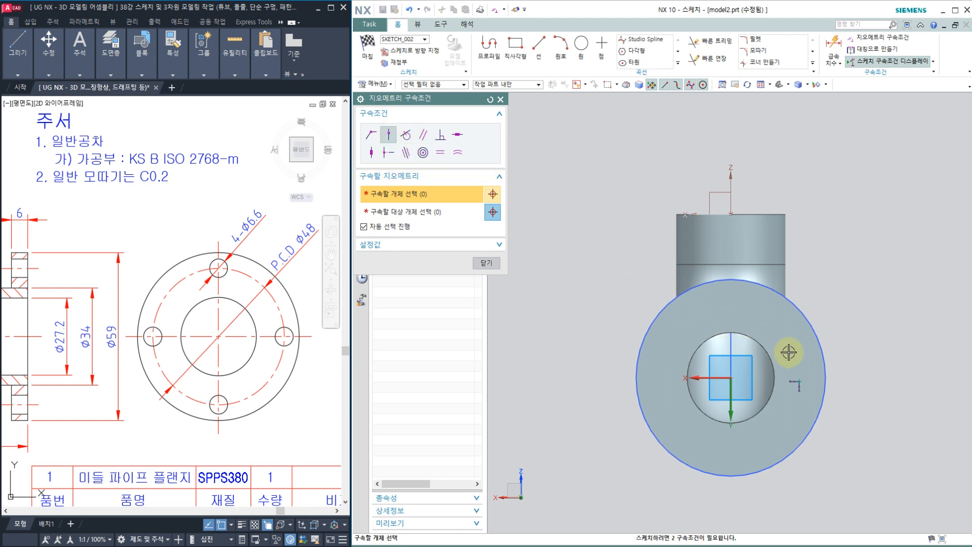
click(795, 385)
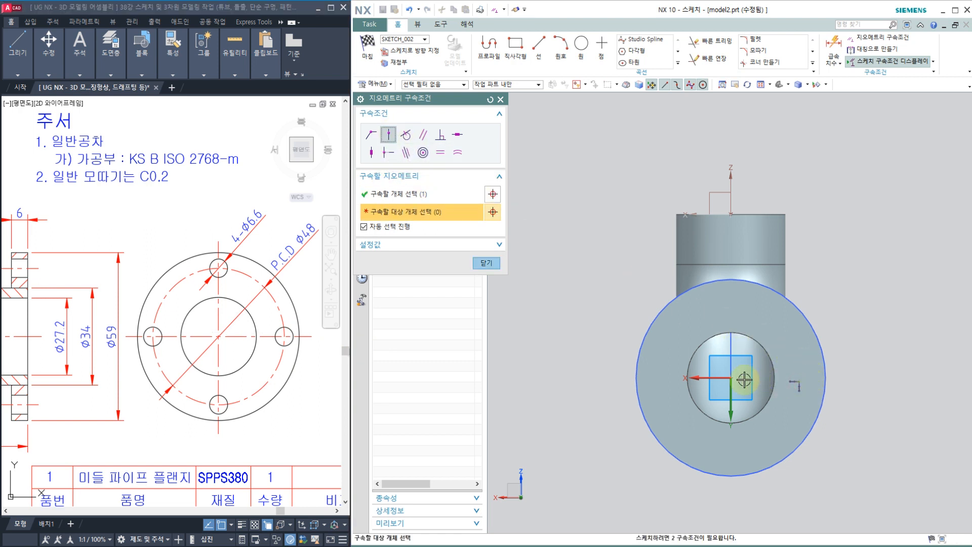
click(706, 379)
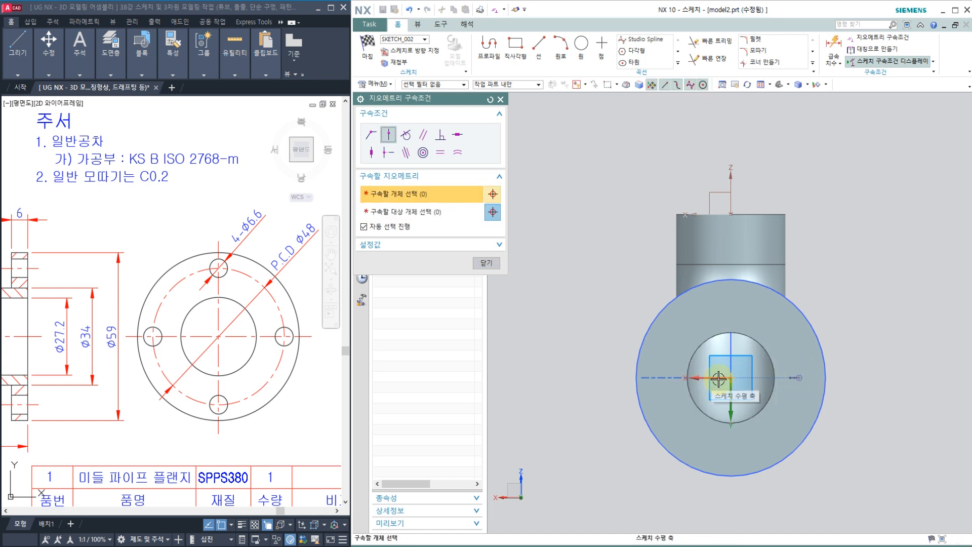
click(485, 264)
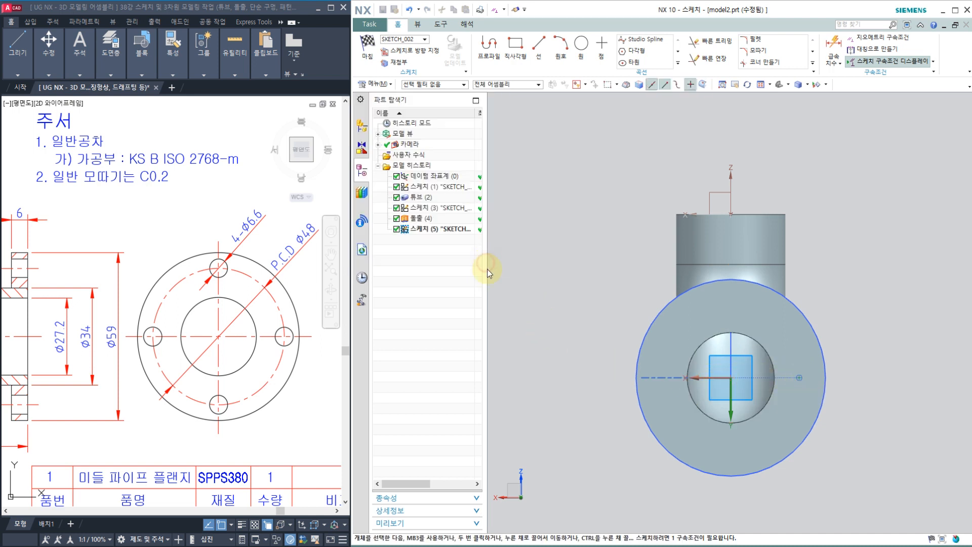
Step: Dimension the hole's sketch point horizontally from the vertical sketch axis as 48/2 mm, and finish the sketch
click(833, 48)
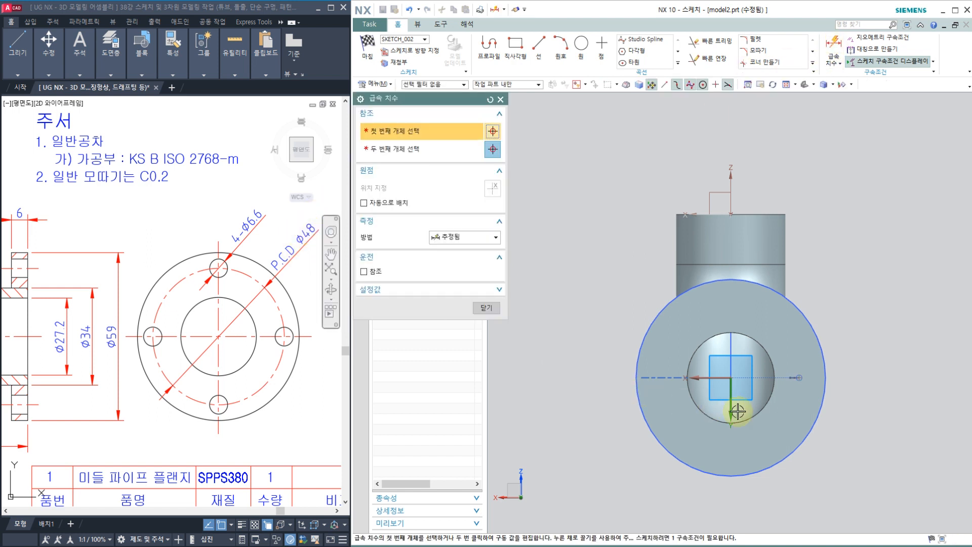
click(800, 378)
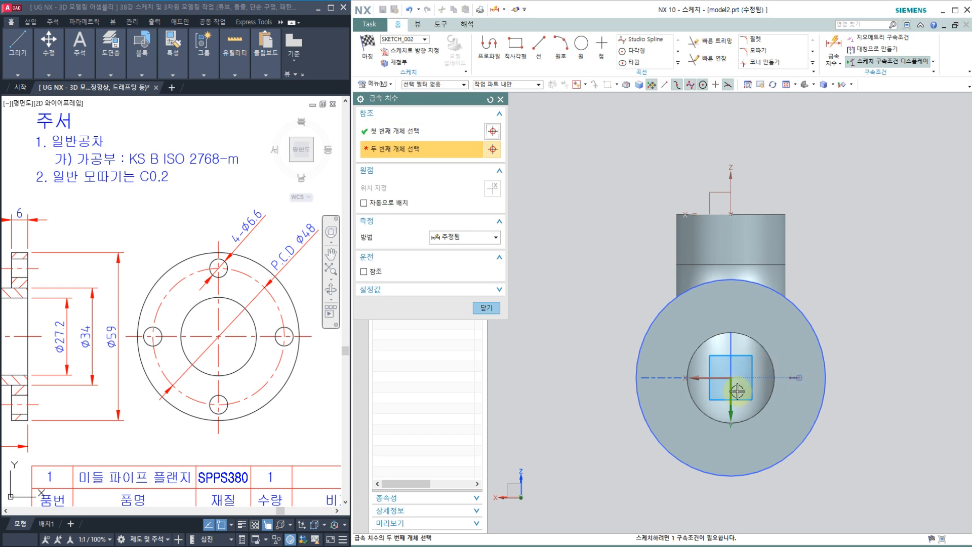
click(733, 411)
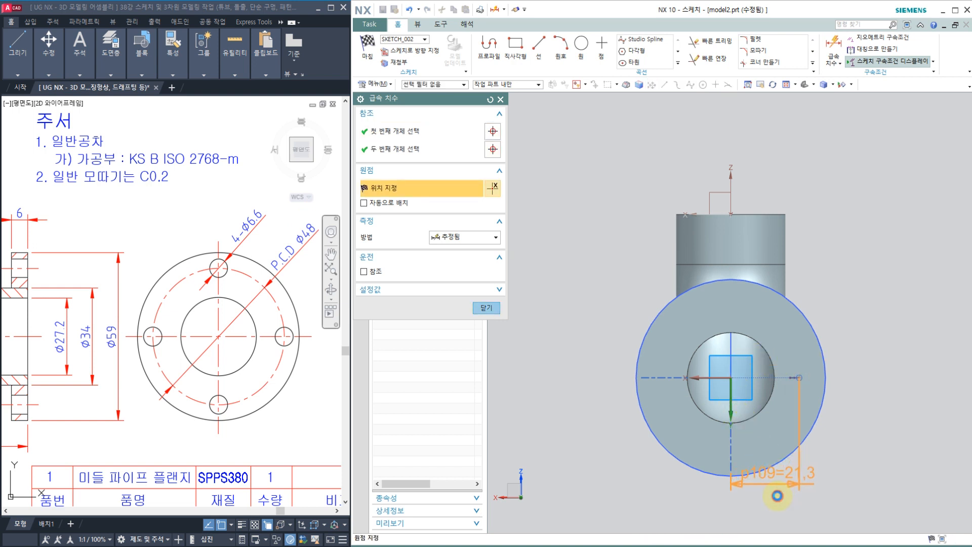
click(776, 485)
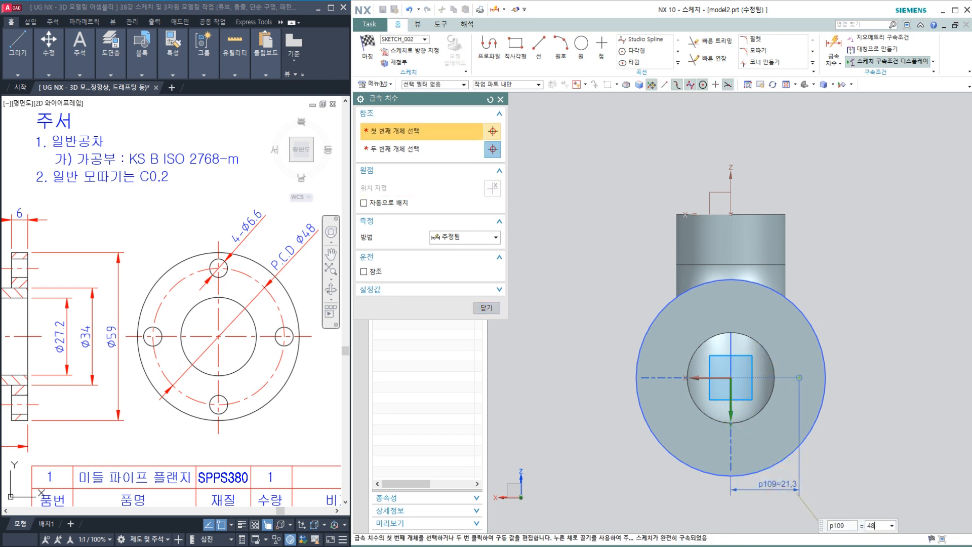
text(48/2)
key(Return)
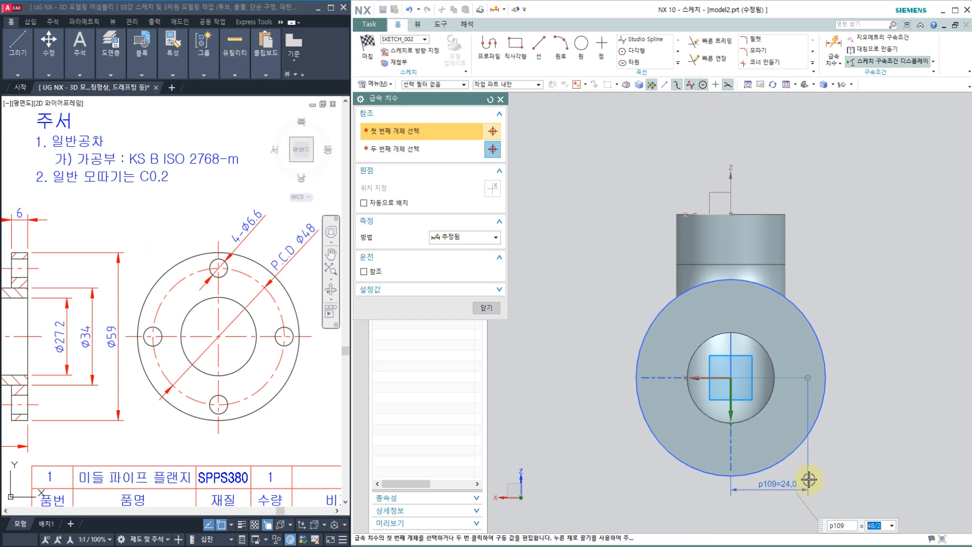
click(486, 308)
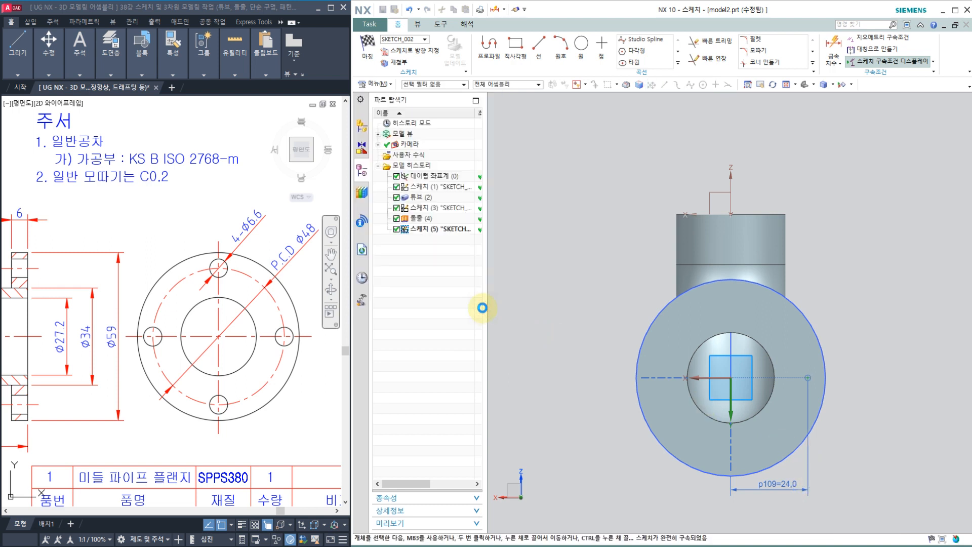
click(369, 55)
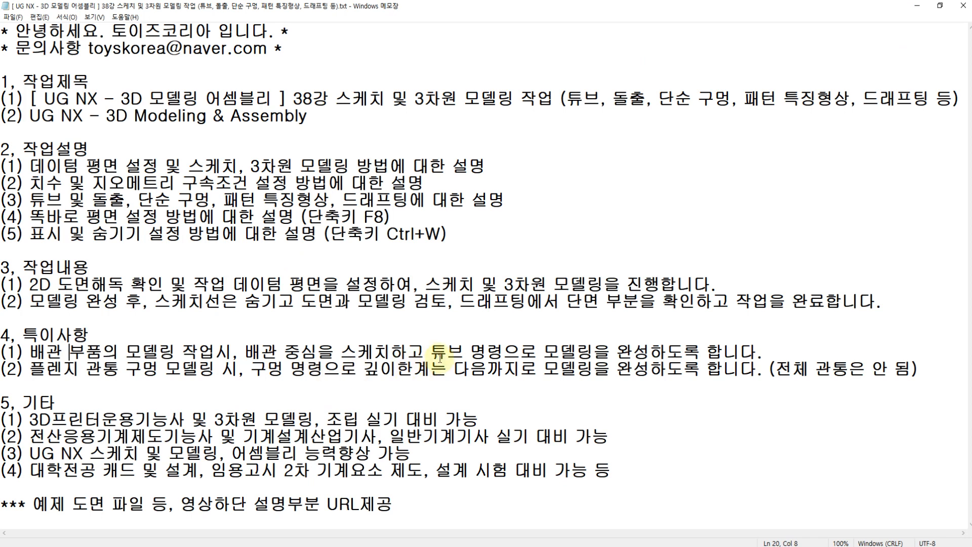
Step: Read the special notes in the text file on modelling the pipe with Tube and on the depth limit for flange through holes
drag(456, 349, 504, 351)
drag(23, 334, 578, 351)
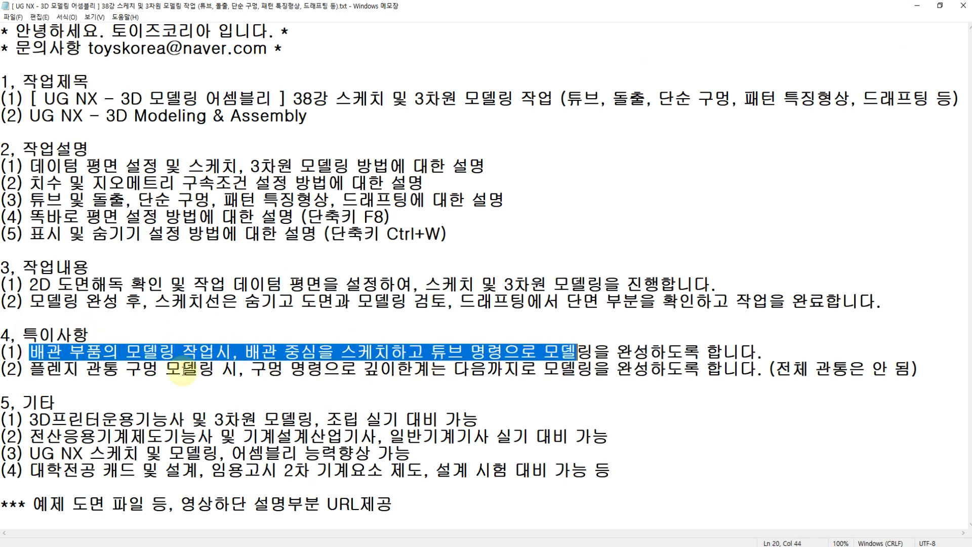
click(56, 372)
drag(85, 374, 169, 372)
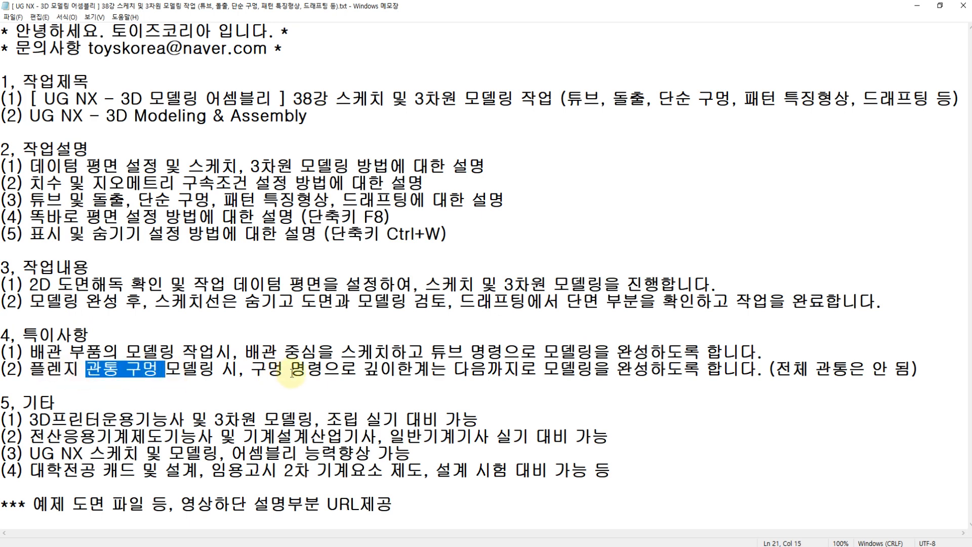
click(254, 373)
drag(252, 372, 565, 375)
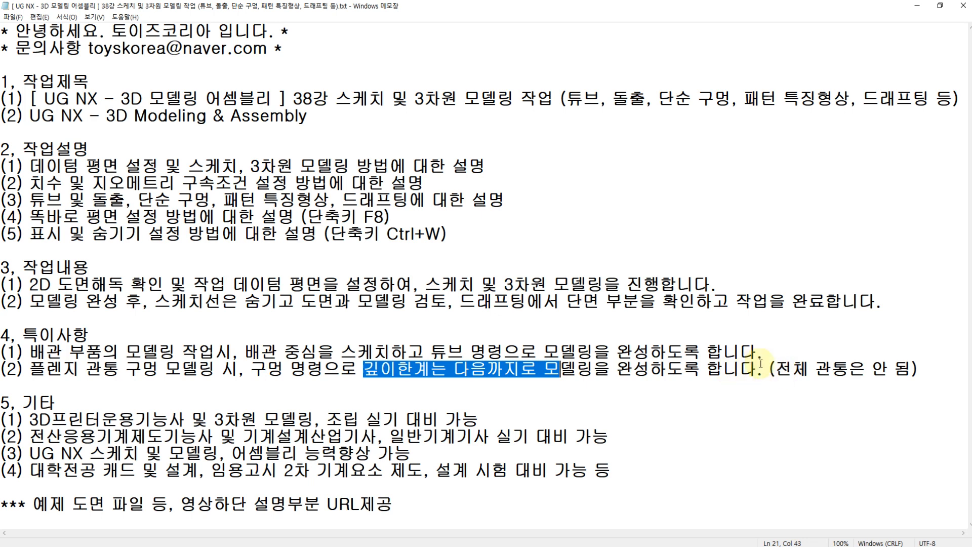
click(781, 372)
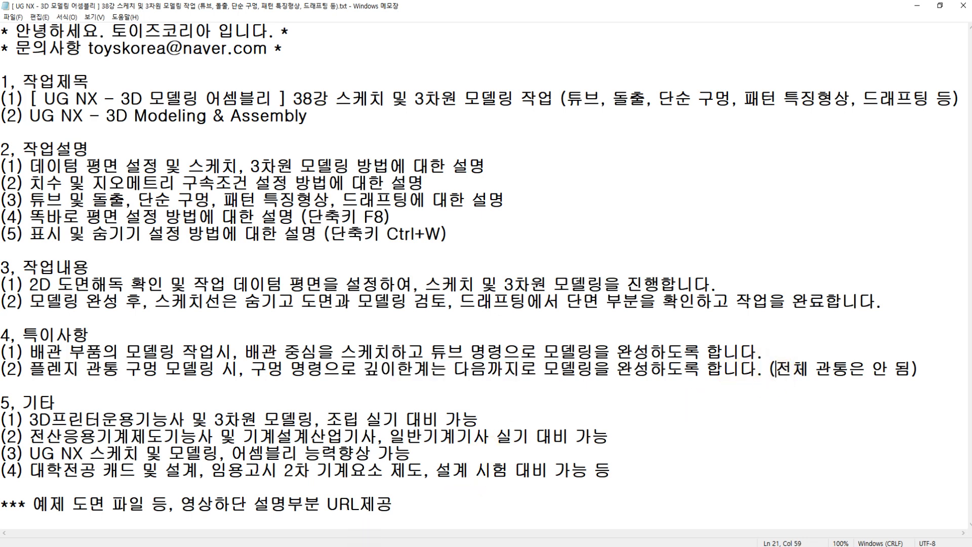
Step: Switch back to NX and cut a general simple hole of 6.6 mm diameter through the flange, with the depth limit set to Until Next
key(alt+Tab)
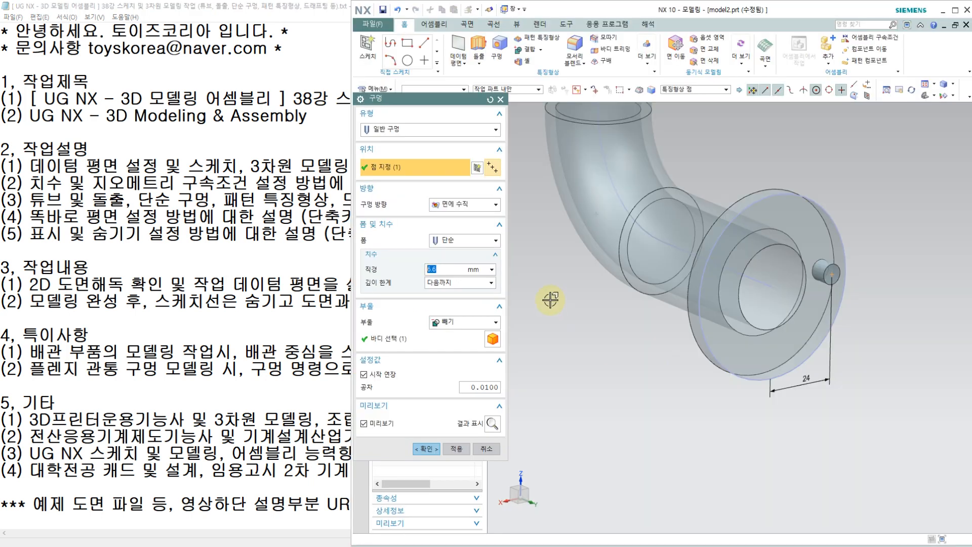
click(406, 131)
click(404, 144)
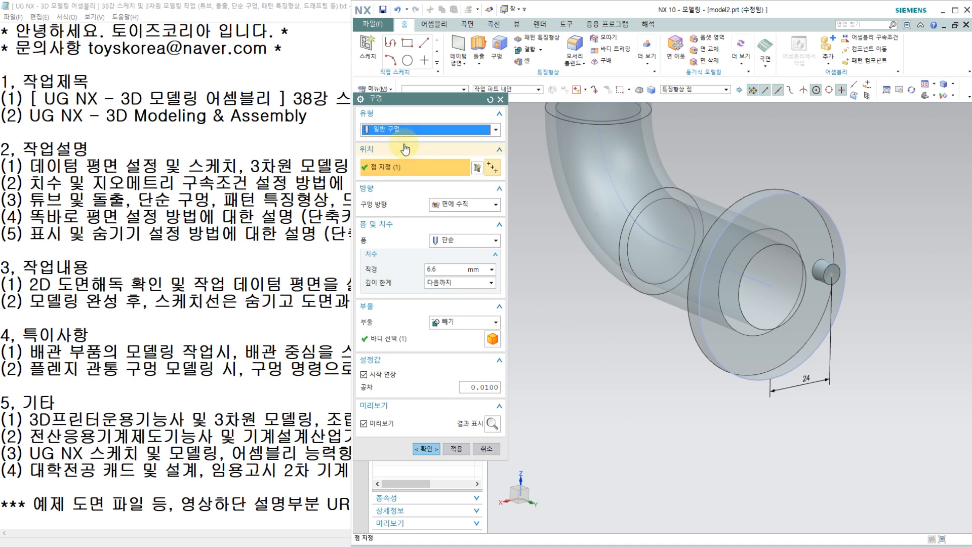
click(458, 240)
click(438, 253)
click(436, 268)
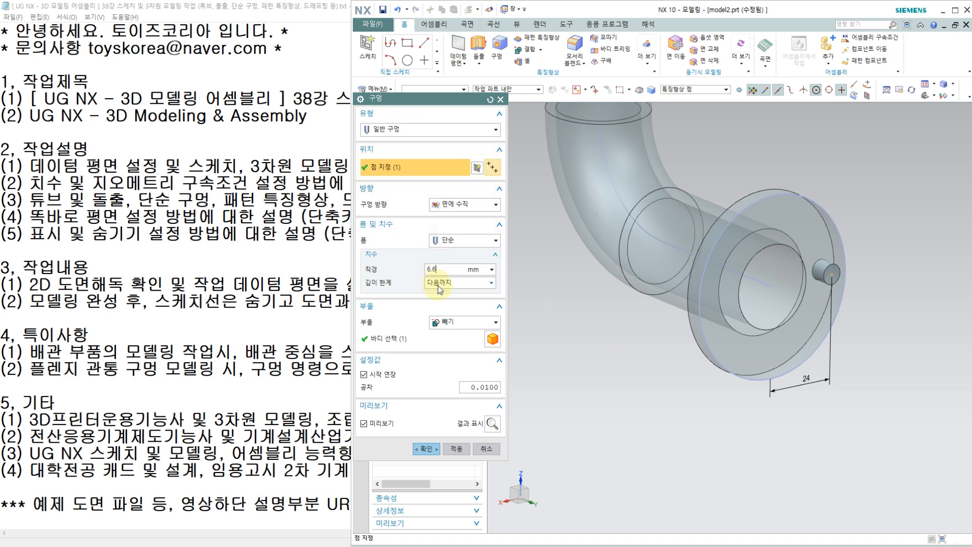
click(440, 284)
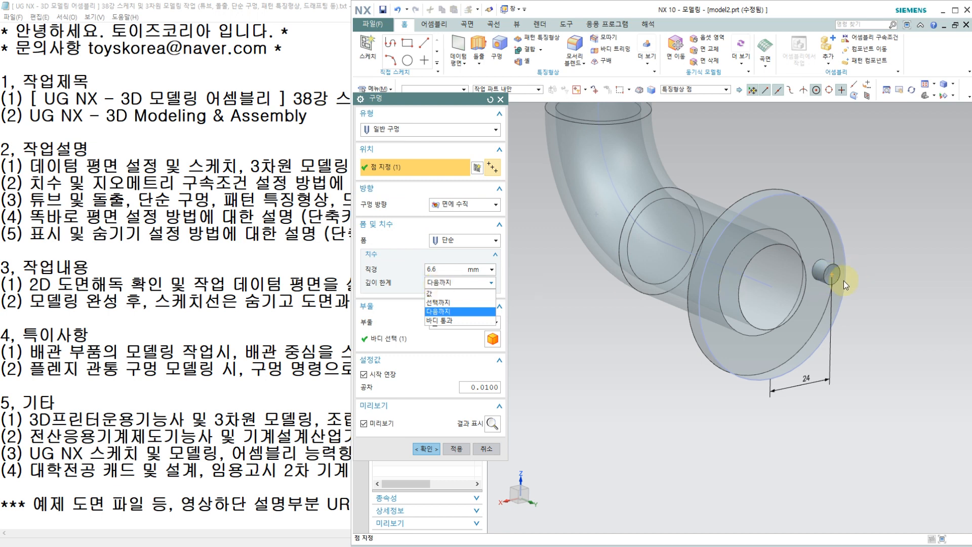
middle_click(754, 167)
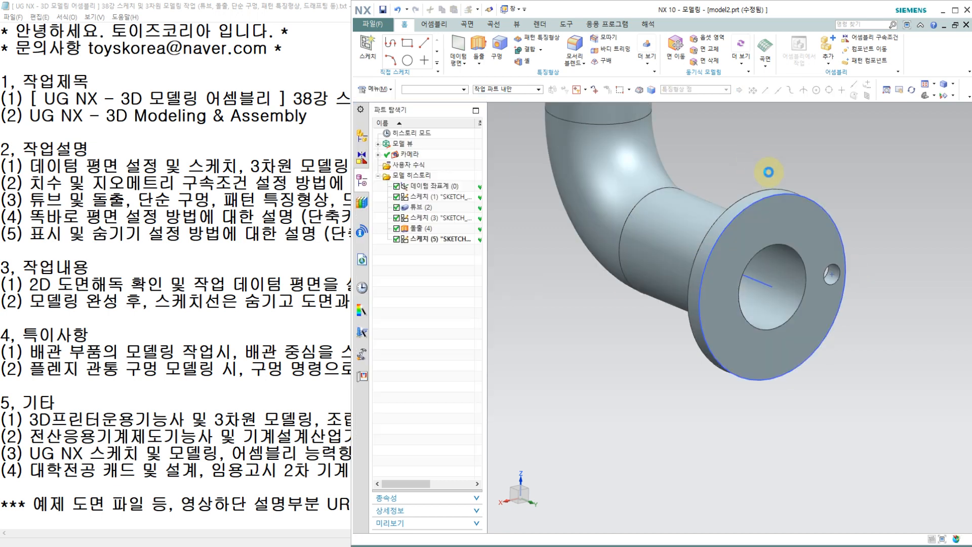
Step: Edit the simple hole in the flange and set its depth limit to Through Body (바디 통과)
double_click(440, 230)
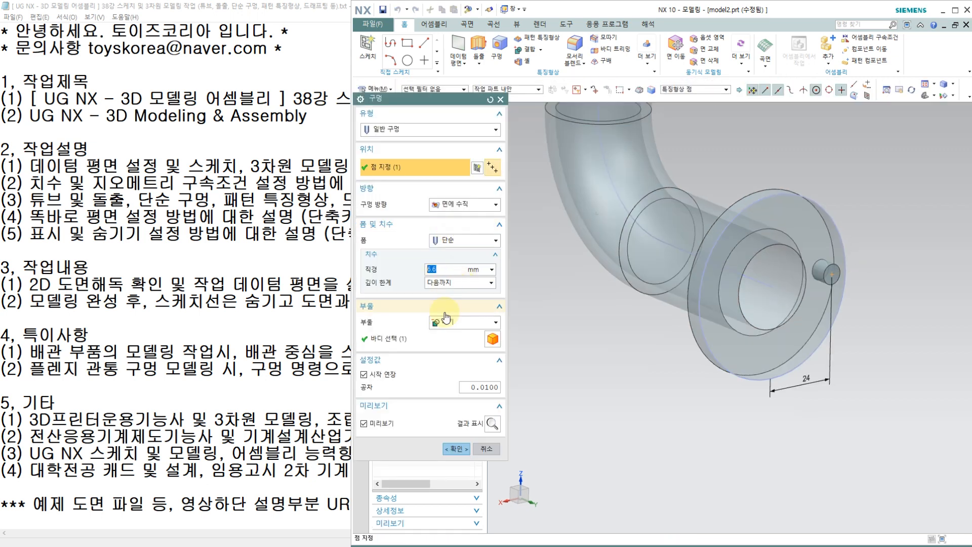
click(447, 282)
click(447, 322)
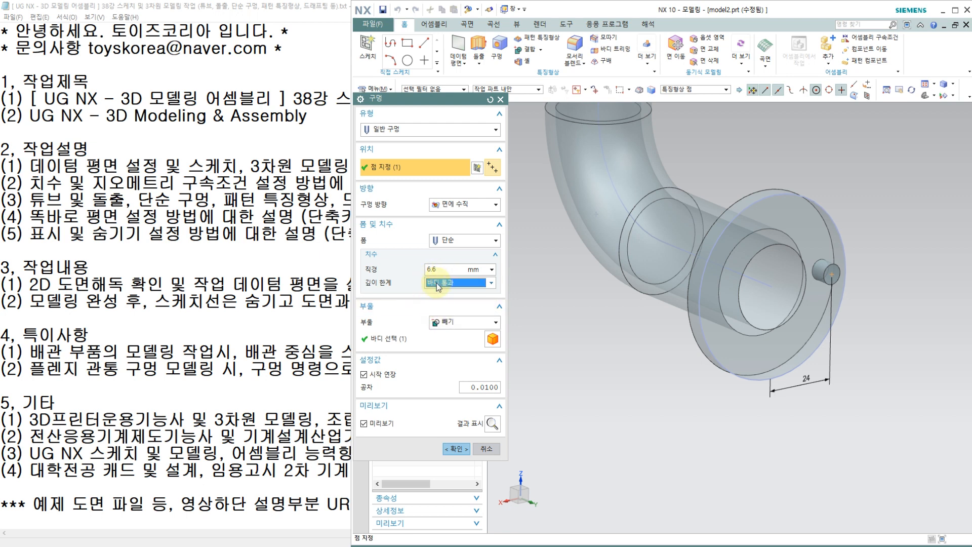
middle_drag(889, 276, 875, 292)
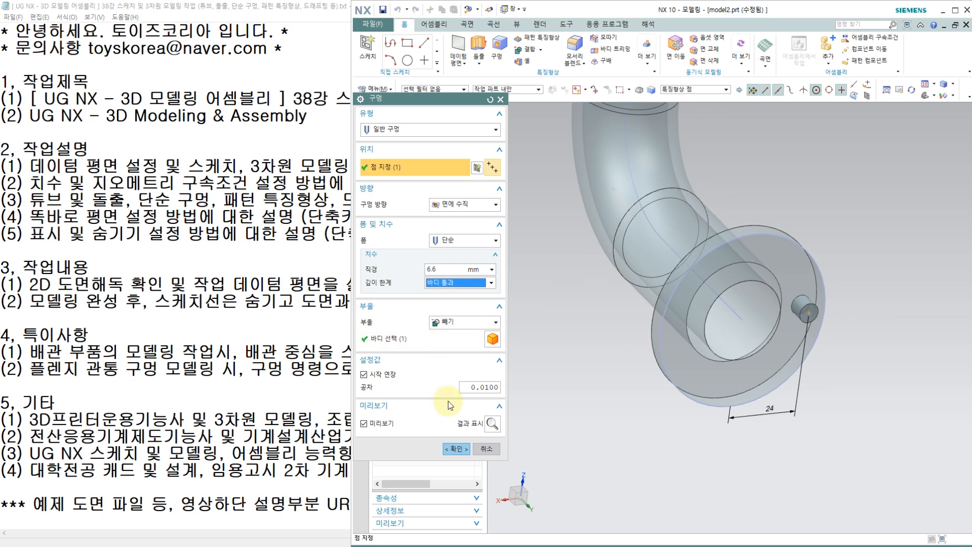
click(455, 450)
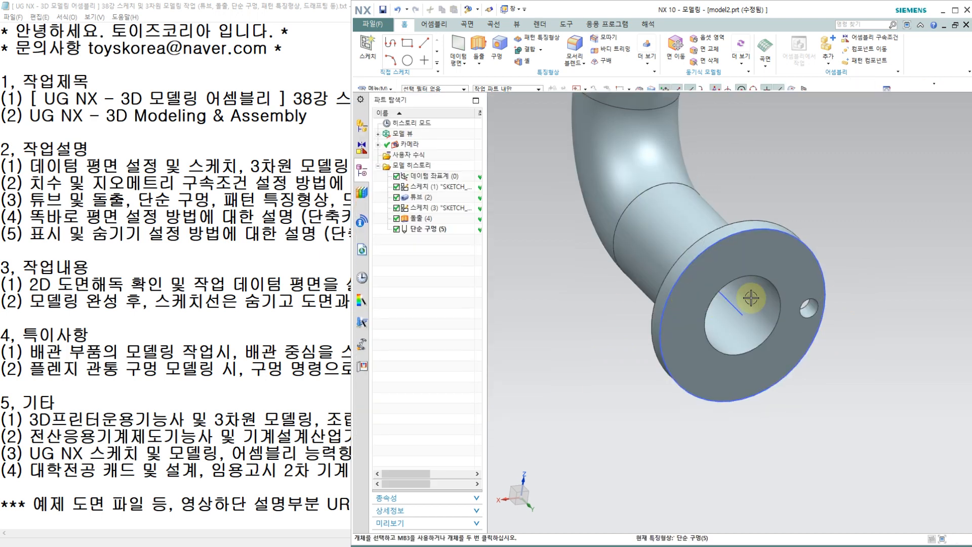
Step: Pattern the 6.6 mm flange hole in a circular layout about the flange's central axis, with 4 instances over 360 degrees
click(812, 307)
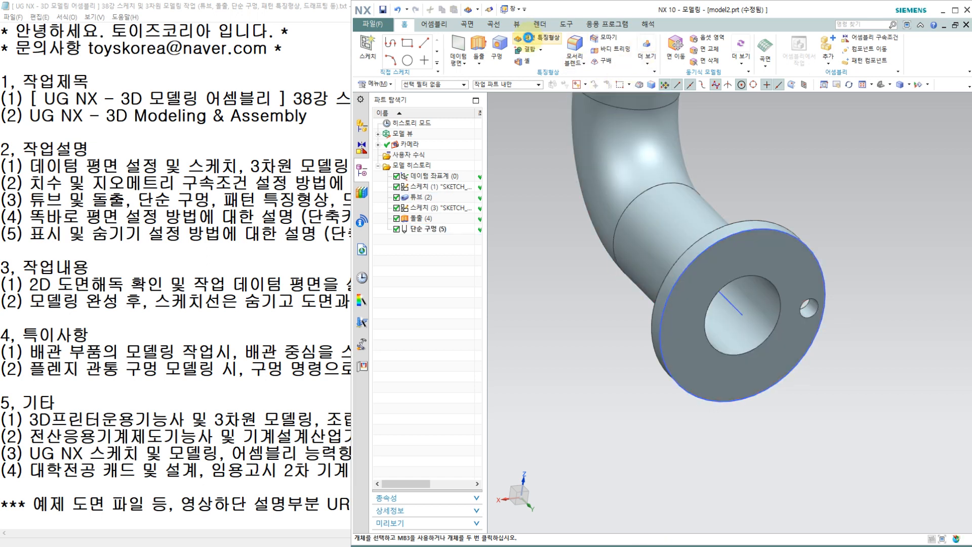
click(531, 41)
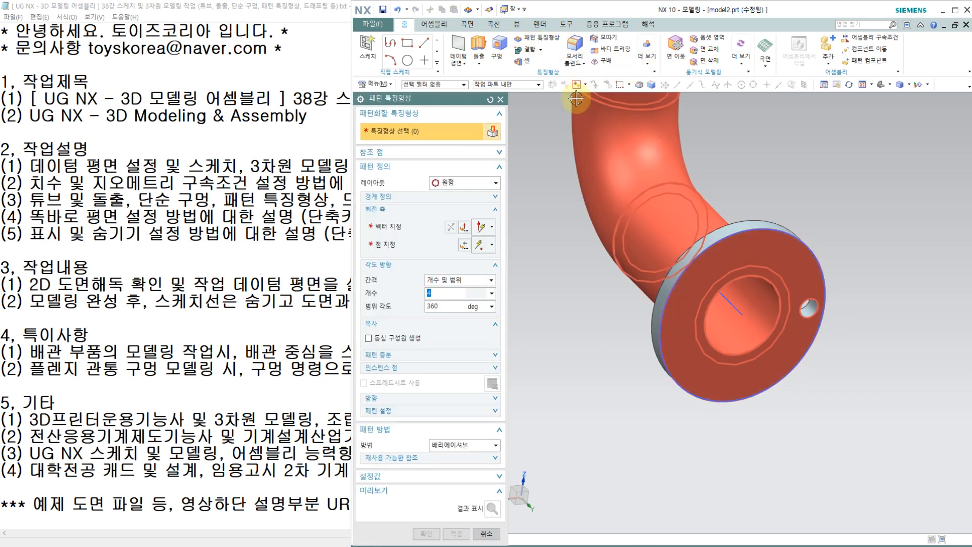
click(809, 306)
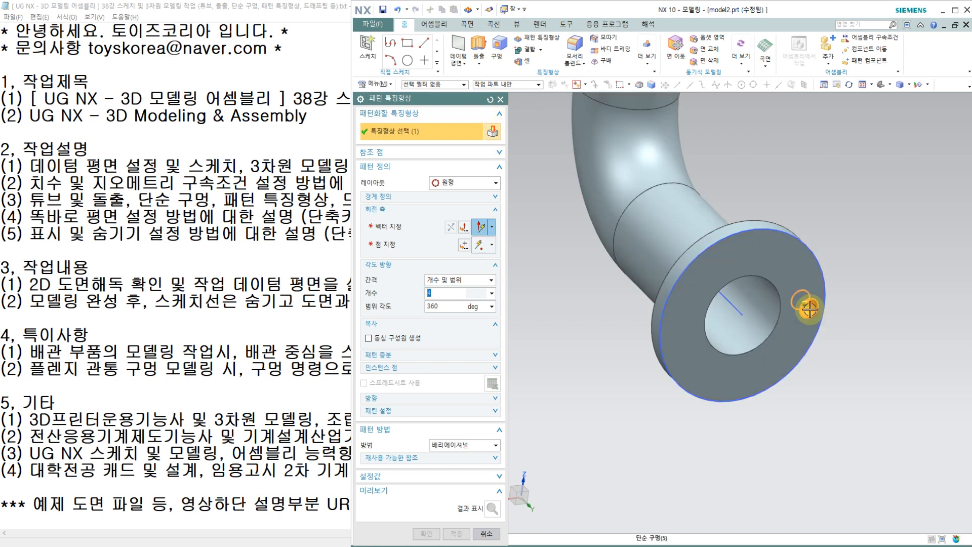
click(460, 185)
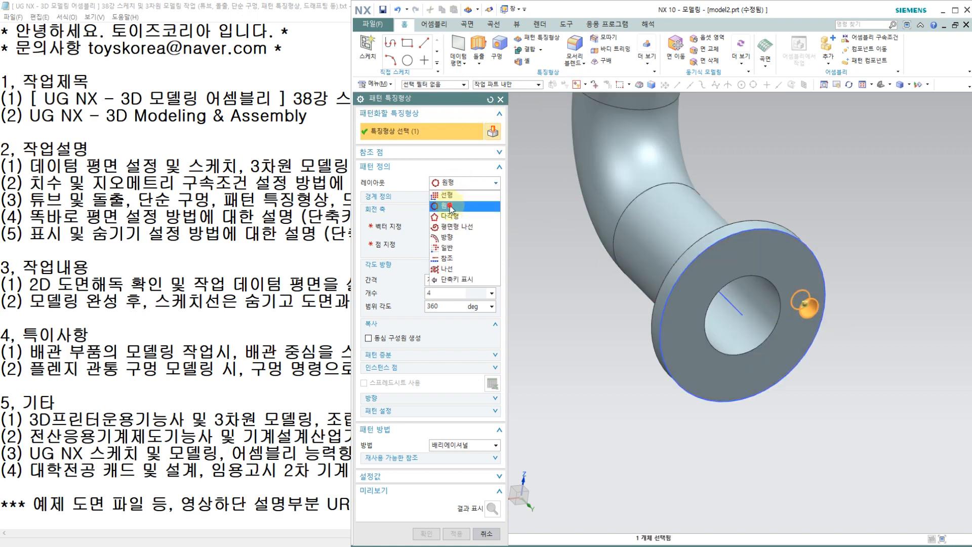
click(451, 207)
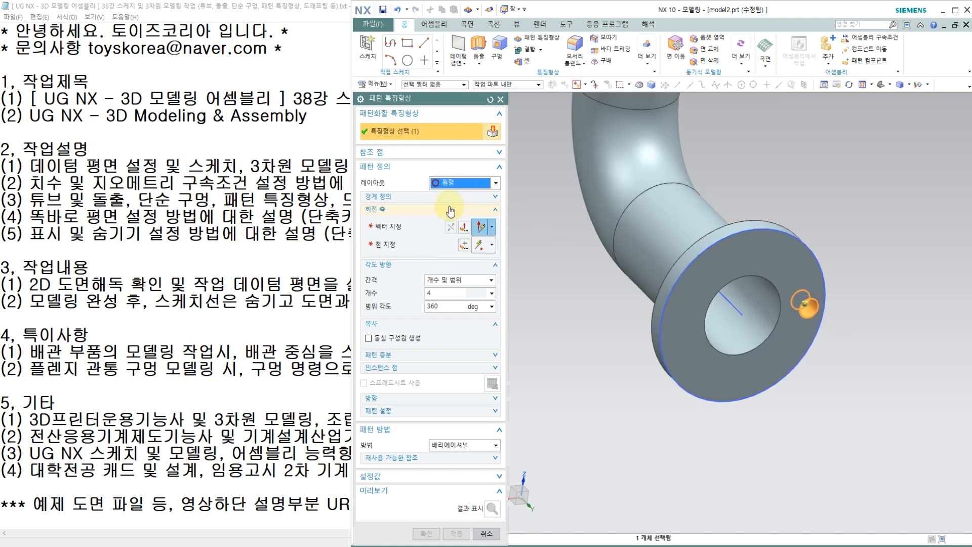
click(395, 228)
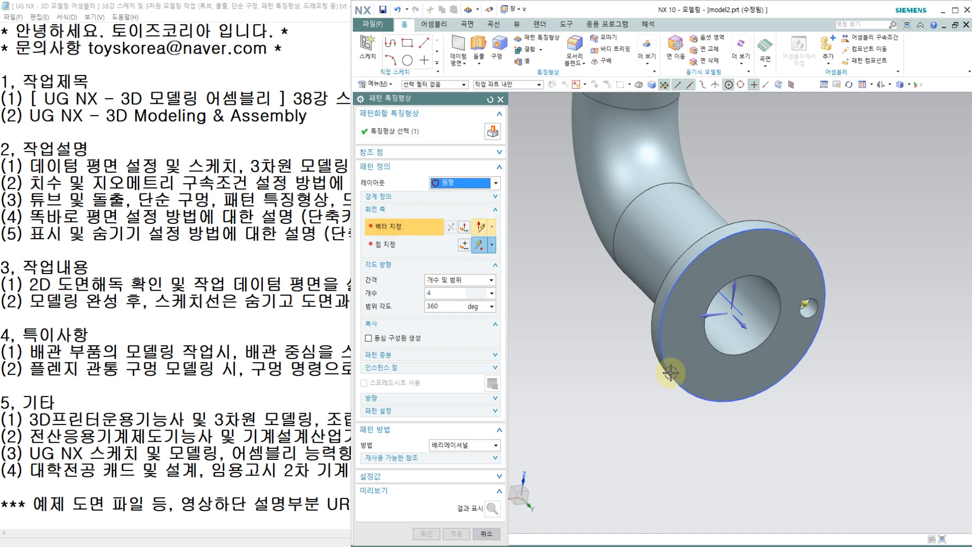
click(744, 330)
click(744, 323)
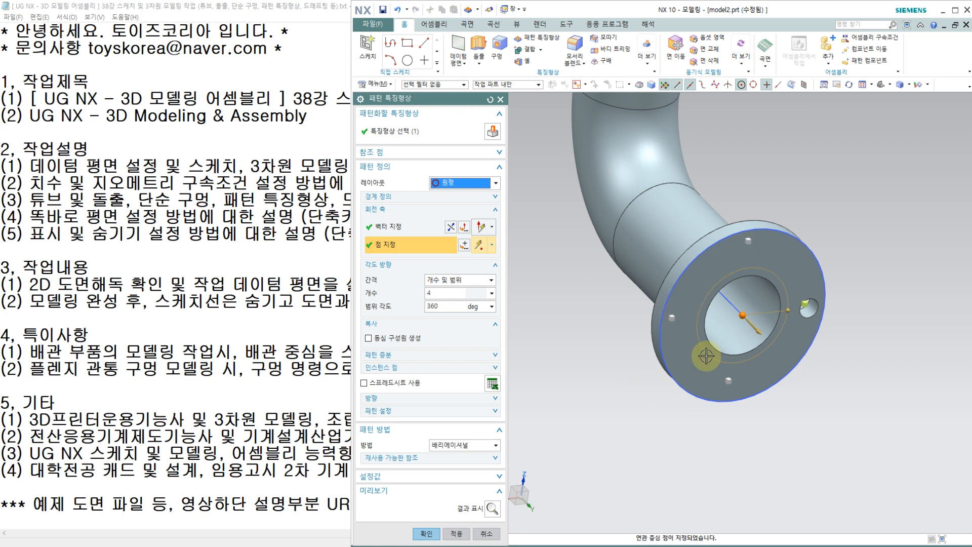
click(427, 536)
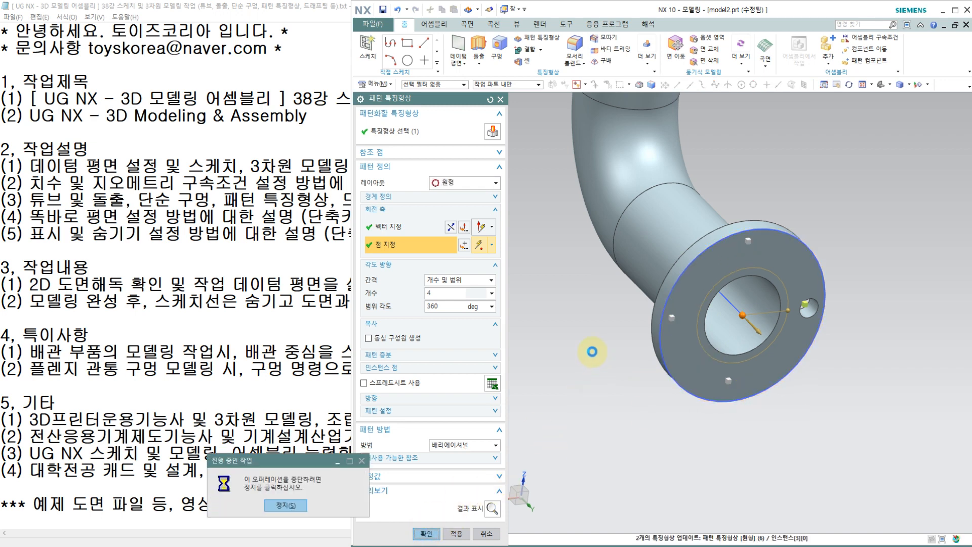
Step: Examine the hole pattern and the pipe bend from several angles, and bring up the flange views of the 2D drawing in AutoCAD
mouse_move(589, 339)
middle_down()
mouse_move(575, 259)
mouse_move(602, 331)
mouse_move(618, 330)
mouse_move(619, 319)
middle_up()
click(692, 291)
scroll(692, 292, down, 2)
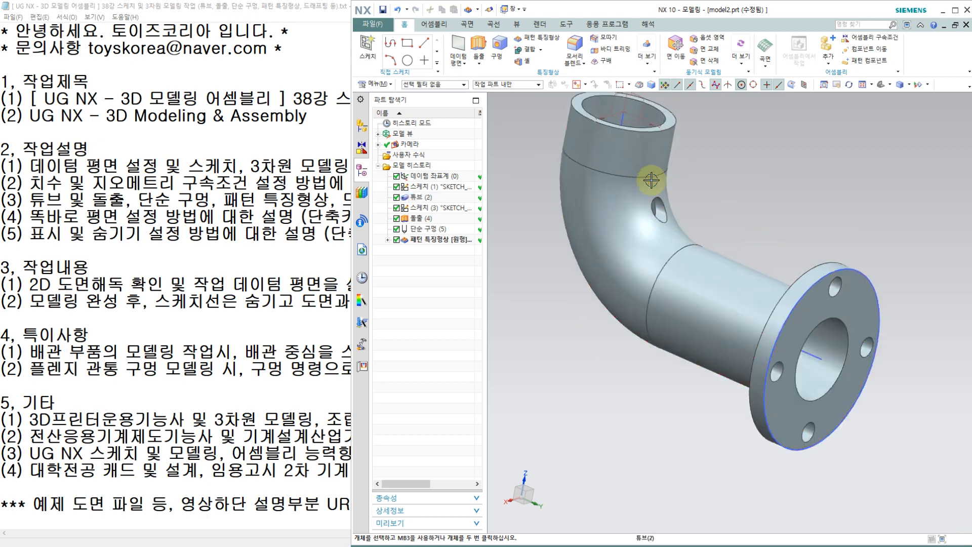
scroll(644, 210, up, 5)
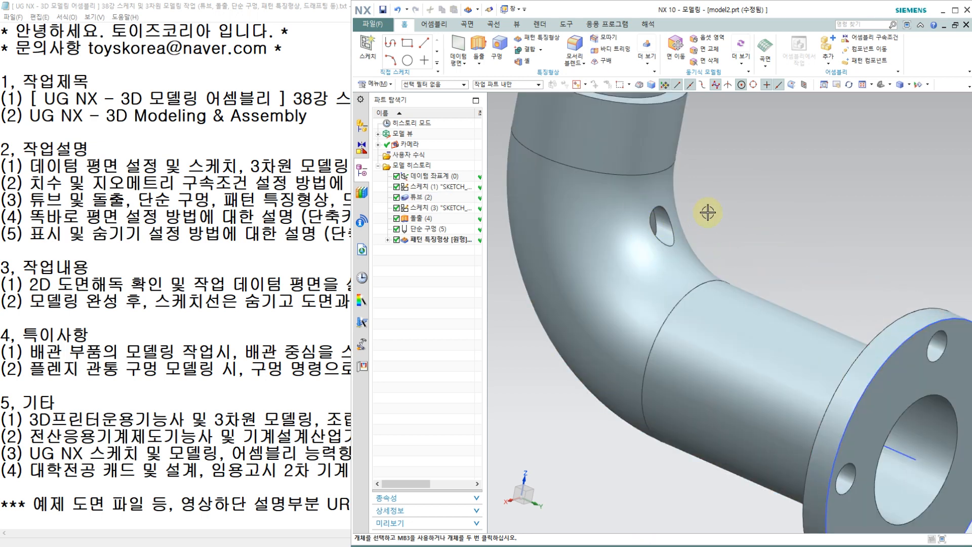
scroll(770, 228, down, 3)
mouse_move(769, 227)
middle_down()
mouse_move(833, 251)
mouse_move(762, 238)
middle_up()
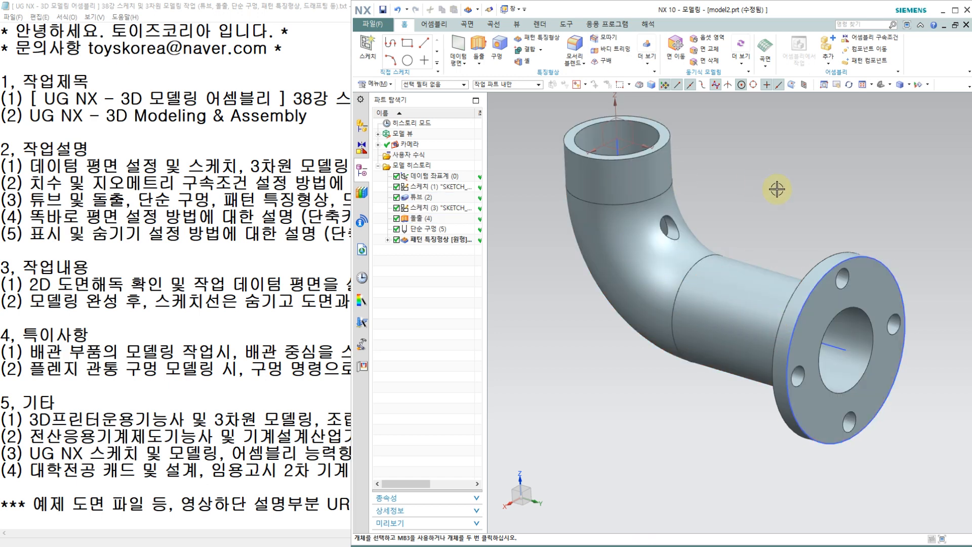
mouse_move(777, 189)
middle_down()
mouse_move(749, 176)
mouse_move(764, 197)
middle_up()
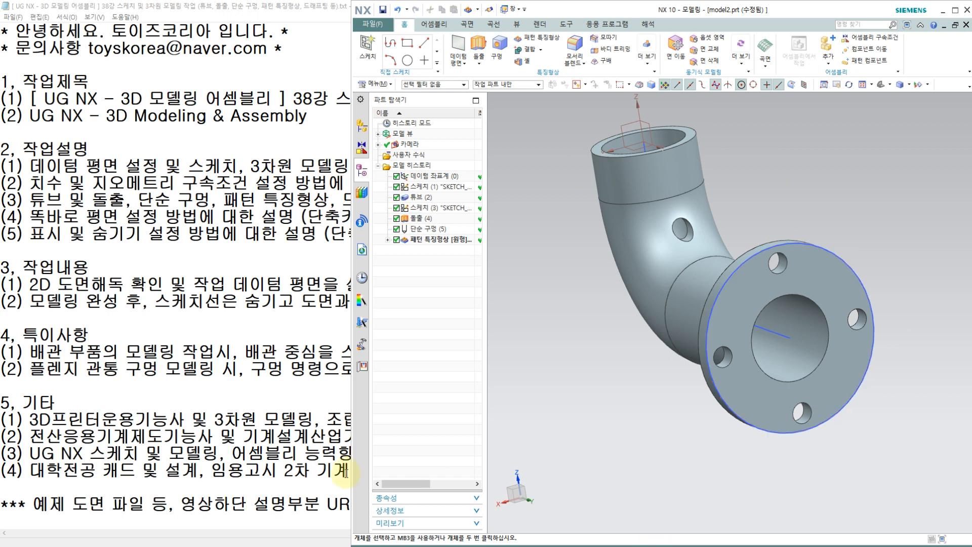
key(alt+Tab)
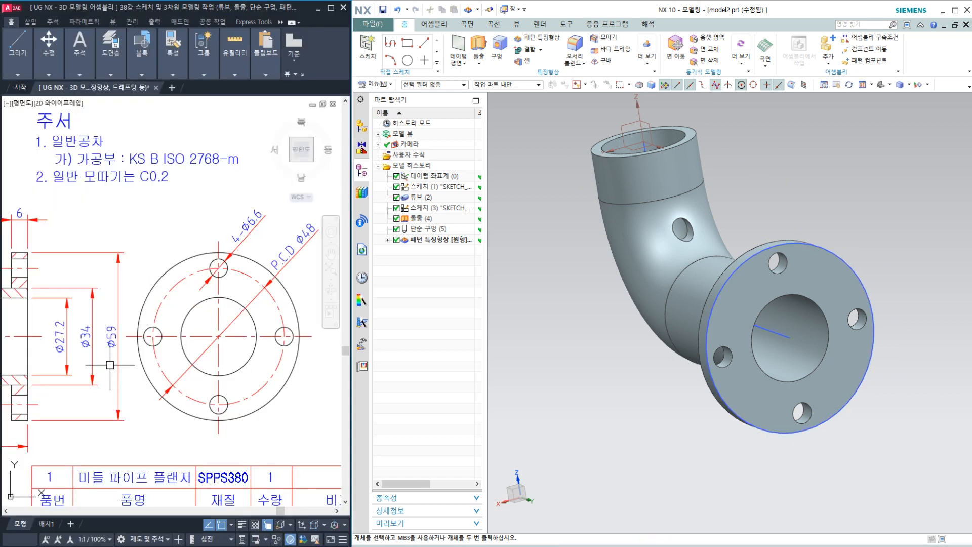
middle_drag(110, 365, 186, 370)
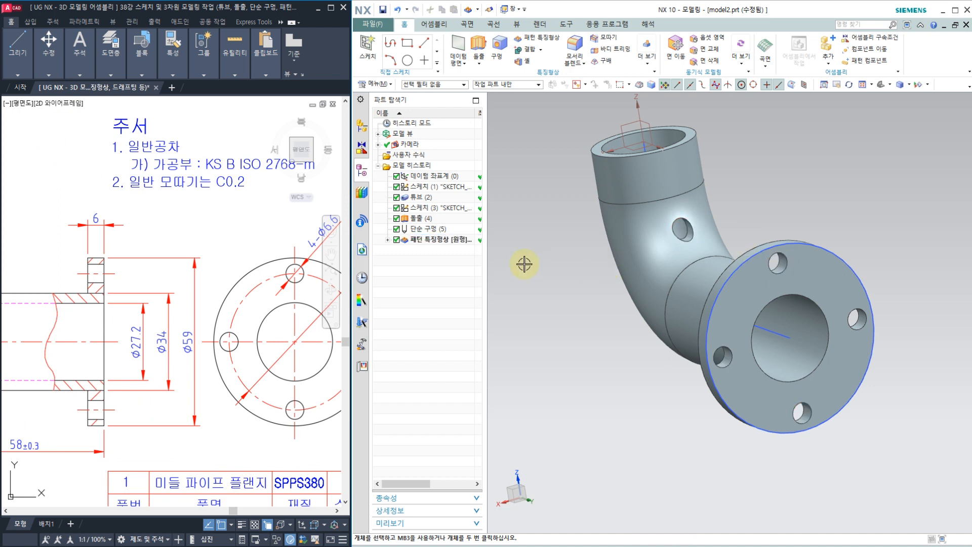
click(249, 314)
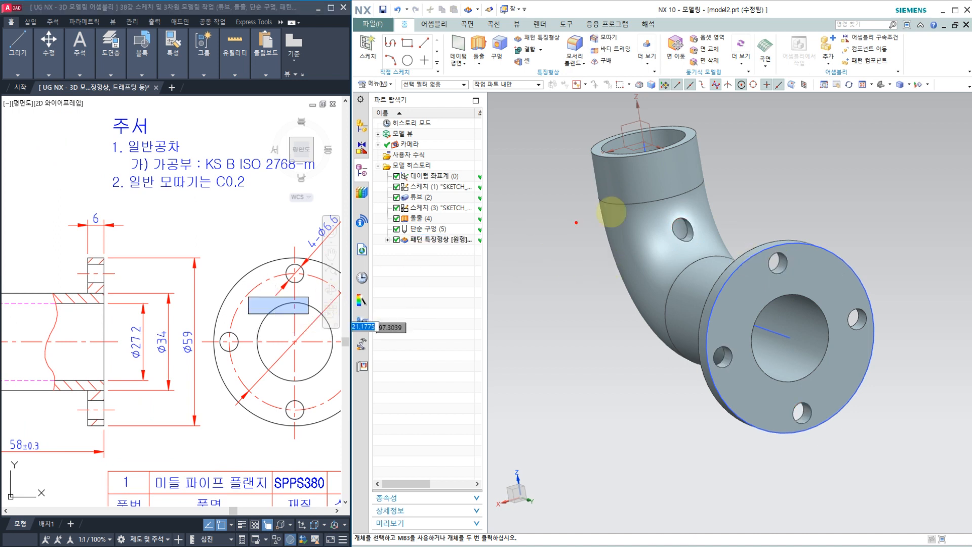
drag(664, 233, 685, 251)
mouse_move(633, 210)
mouse_down()
mouse_move(619, 238)
mouse_move(632, 210)
mouse_up()
mouse_move(868, 322)
mouse_down()
mouse_move(862, 302)
mouse_move(895, 264)
mouse_up()
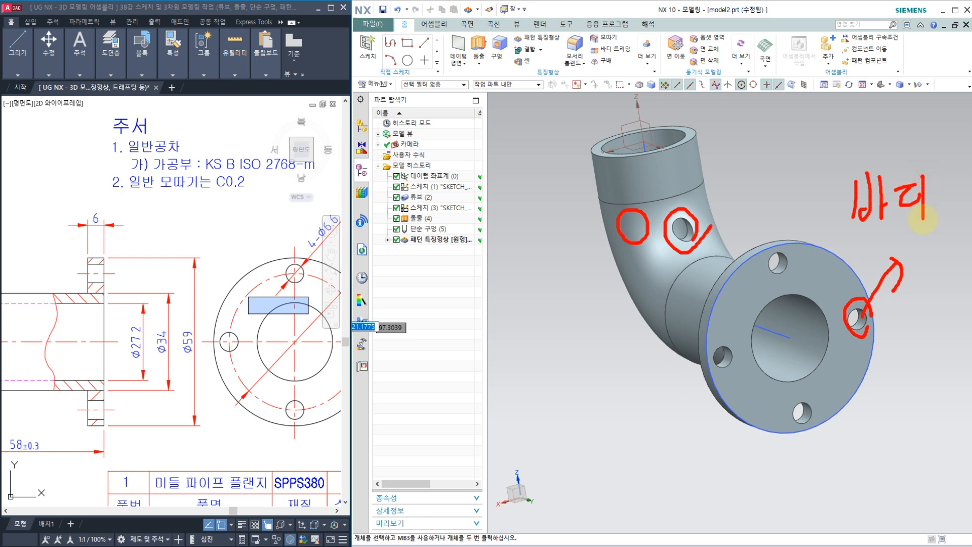
drag(923, 219, 899, 167)
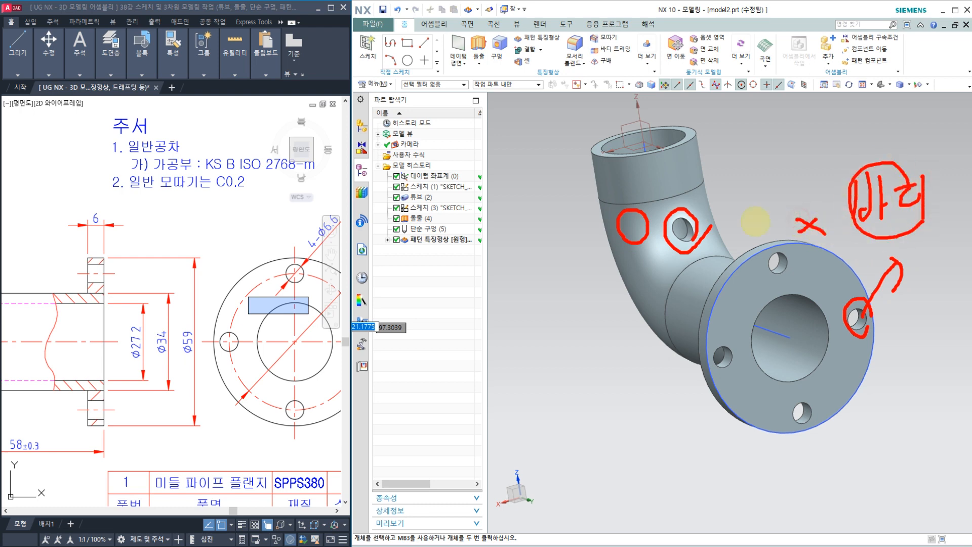
drag(682, 223, 729, 177)
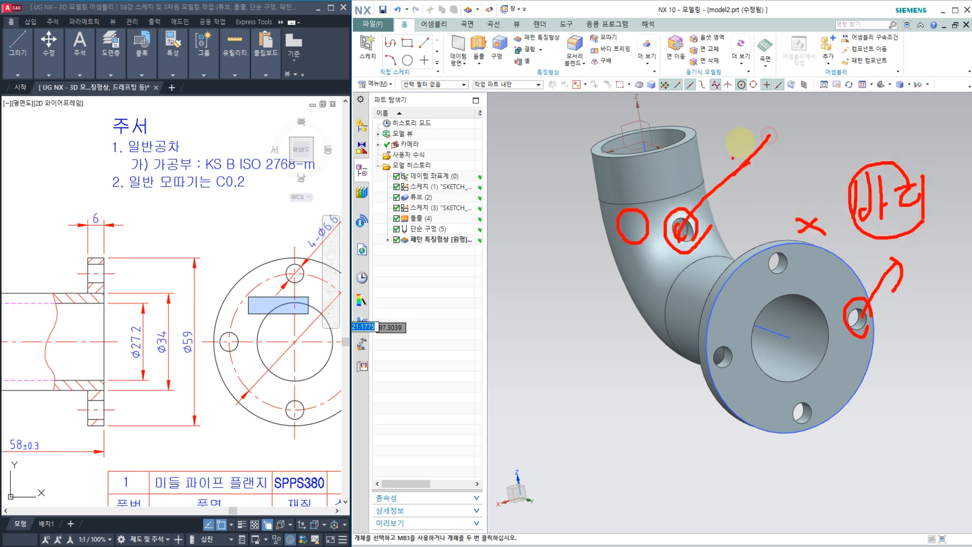
drag(740, 143, 765, 176)
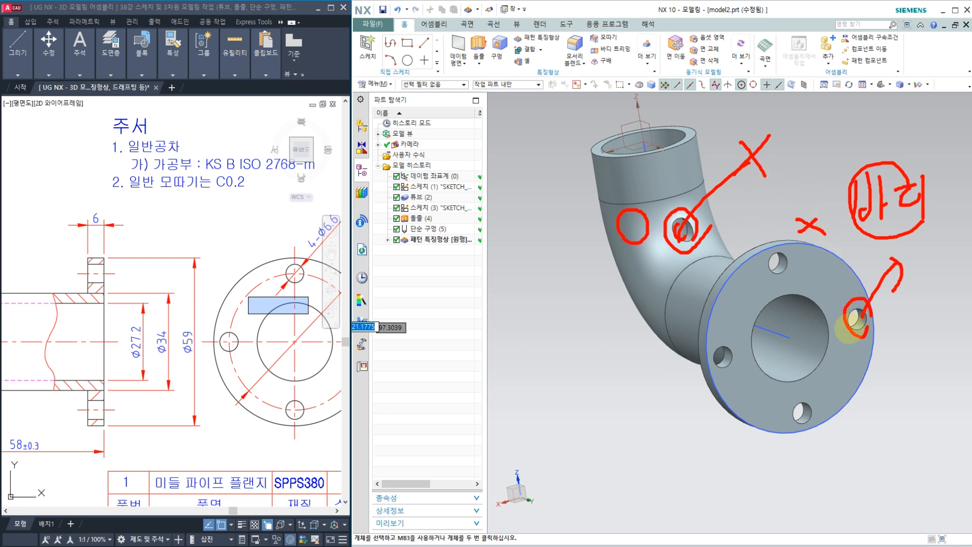
drag(858, 335, 903, 340)
drag(879, 333, 883, 348)
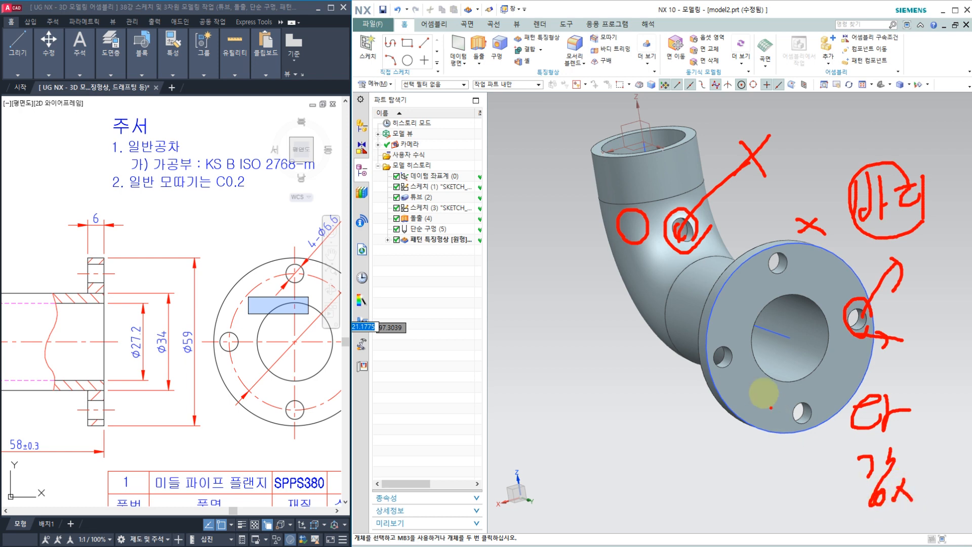
key(Escape)
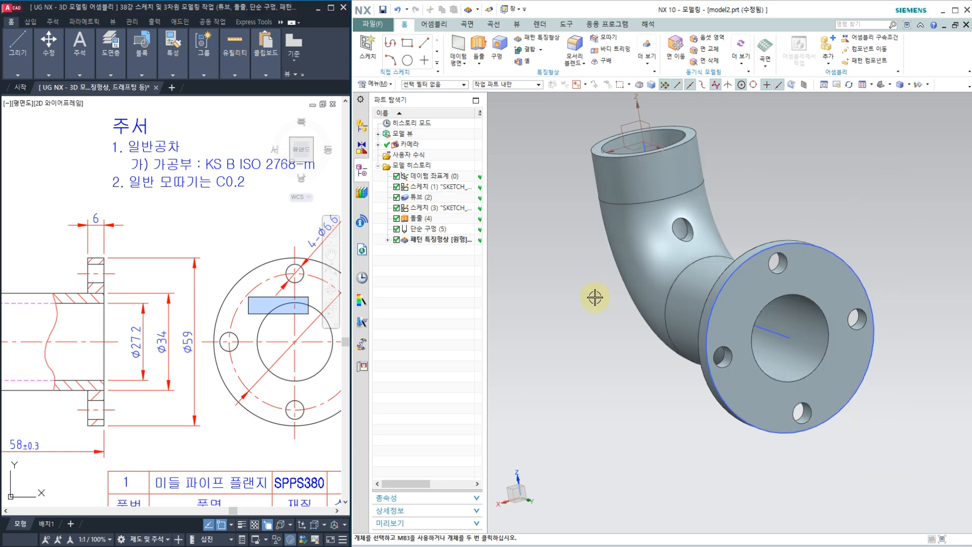
Step: Edit the original 6.6 mm flange hole in NX and set its depth limit to Until Next (다음까지)
mouse_move(595, 298)
middle_down()
mouse_move(612, 303)
mouse_move(608, 330)
mouse_move(679, 330)
mouse_move(632, 329)
mouse_move(611, 341)
middle_up()
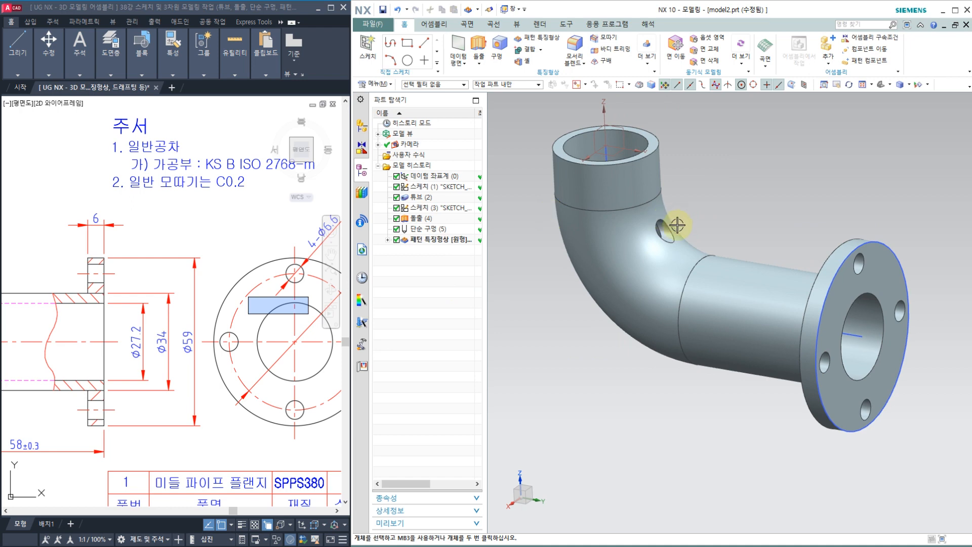
double_click(426, 231)
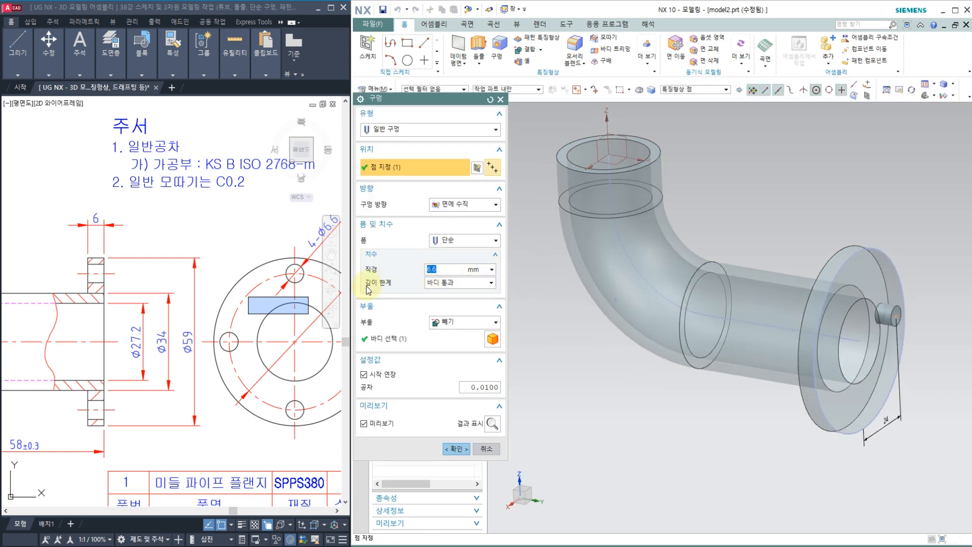
click(454, 286)
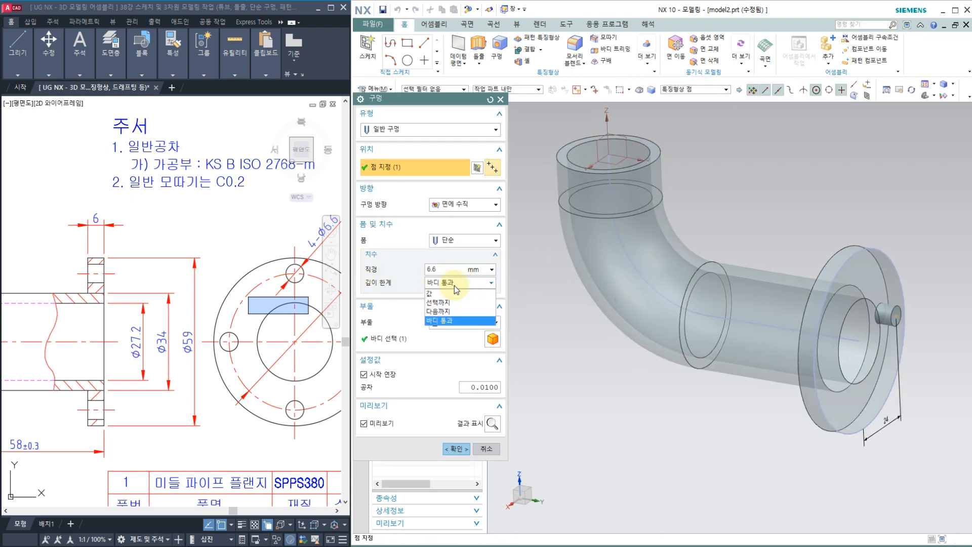
click(436, 311)
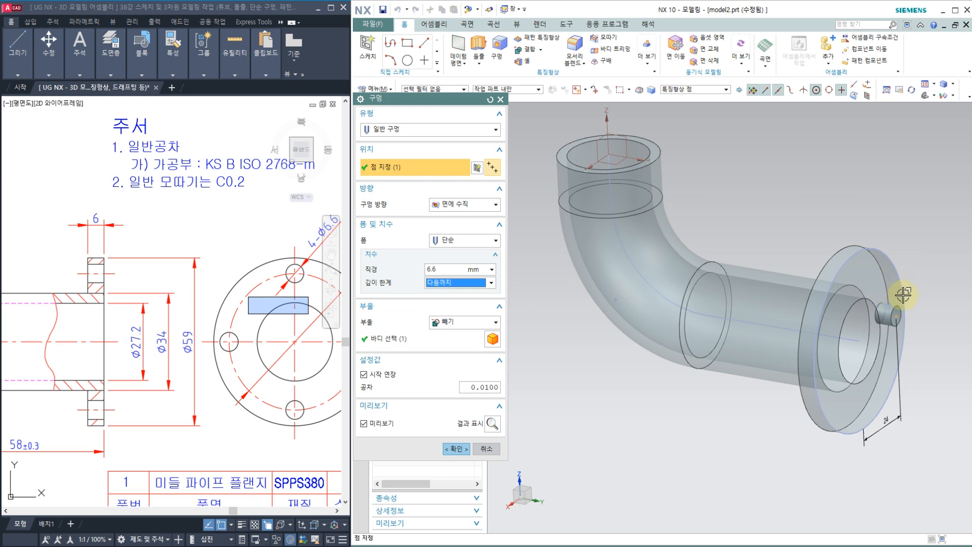
middle_drag(842, 243, 750, 214)
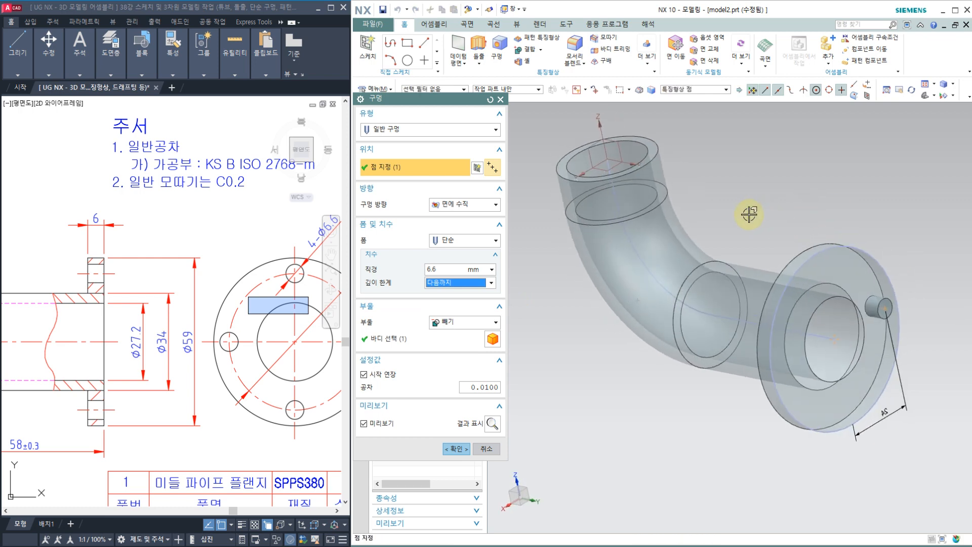
click(452, 448)
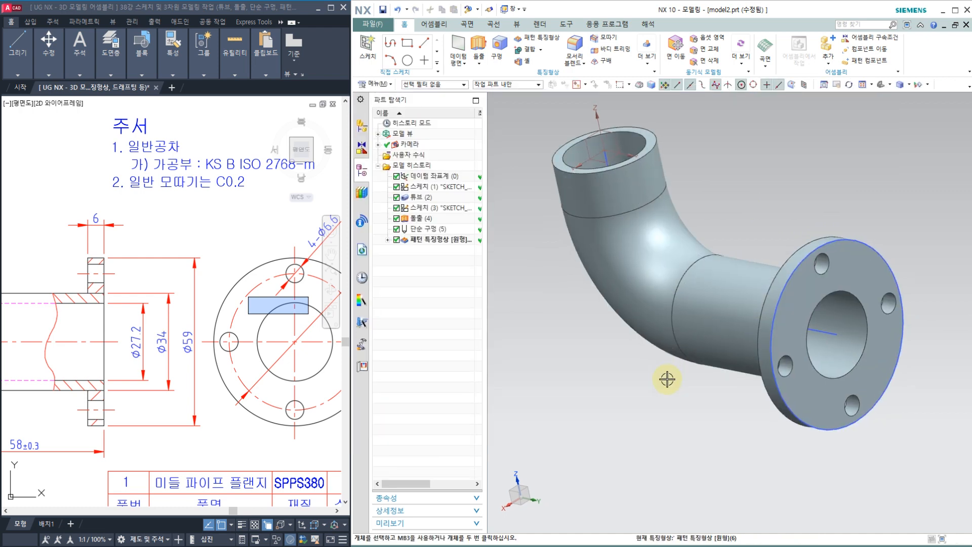
mouse_move(669, 375)
middle_down()
mouse_move(623, 380)
mouse_move(668, 390)
middle_up()
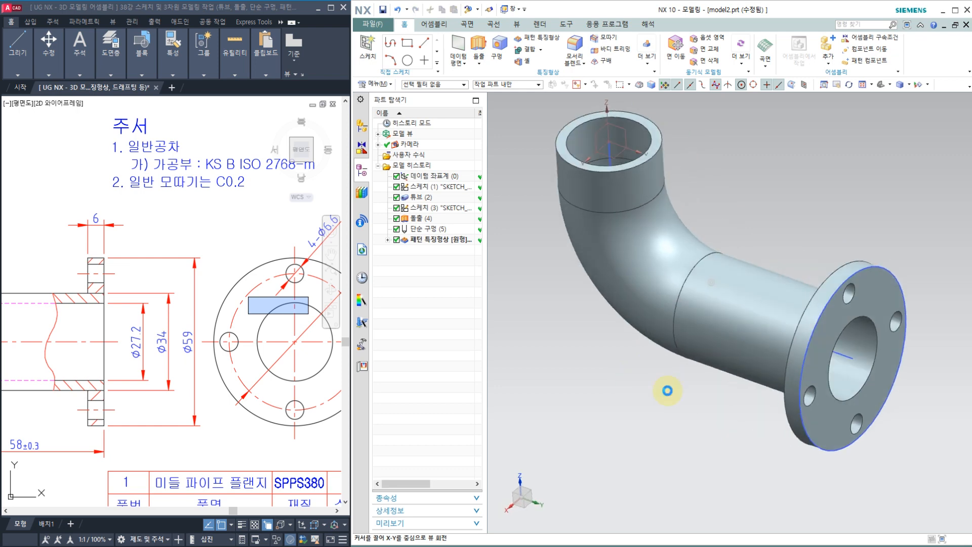
middle_drag(597, 330, 611, 285)
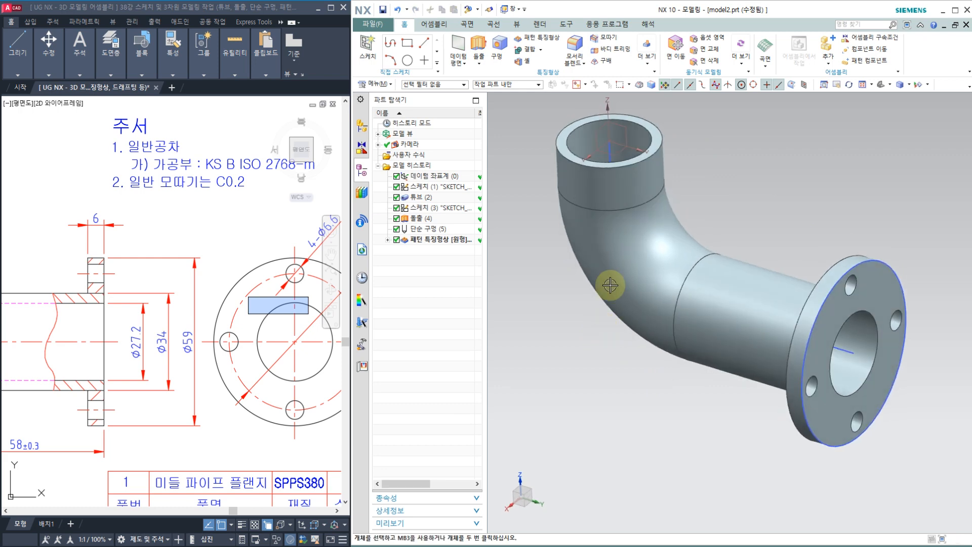
middle_drag(726, 201, 877, 284)
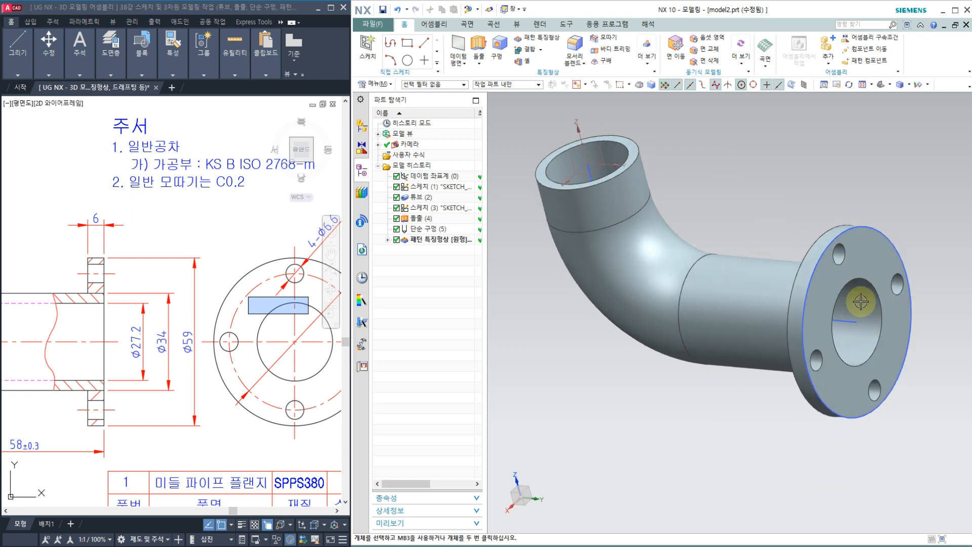
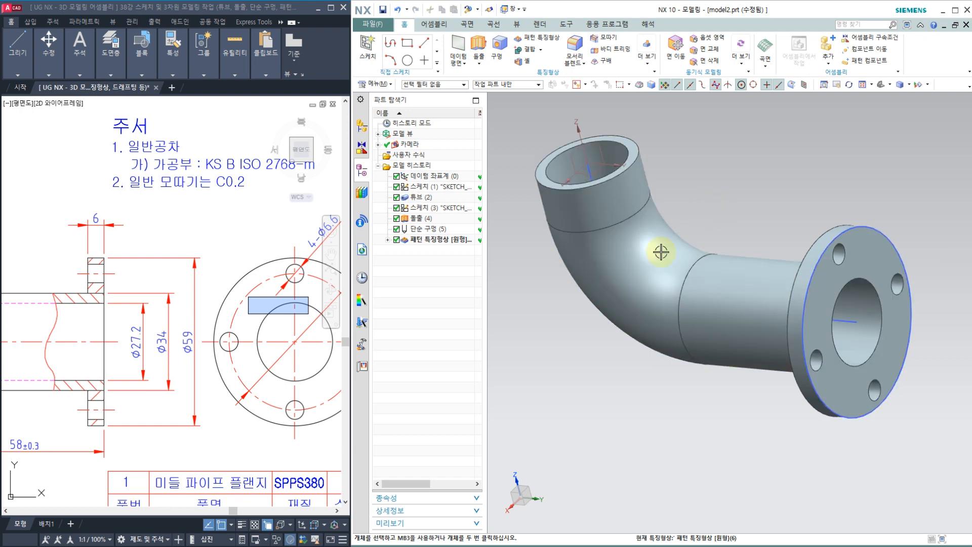
Step: Create a sketch on the annular end face at the pipe's upper end, with the plane normal pointing up out of the pipe
click(203, 253)
key(Escape)
middle_drag(215, 250, 227, 241)
mouse_move(94, 252)
middle_down()
mouse_move(267, 310)
mouse_move(189, 326)
mouse_move(212, 340)
middle_up()
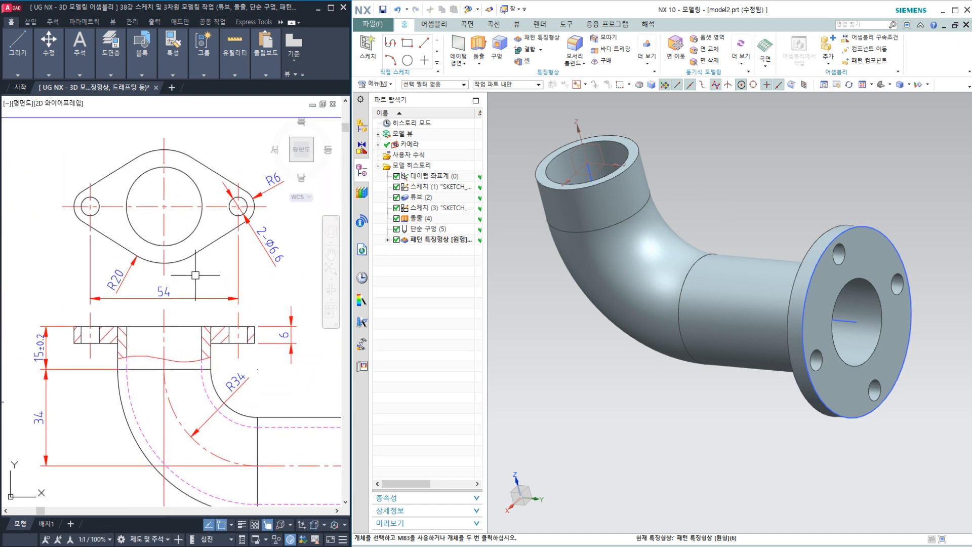
middle_drag(560, 304, 560, 324)
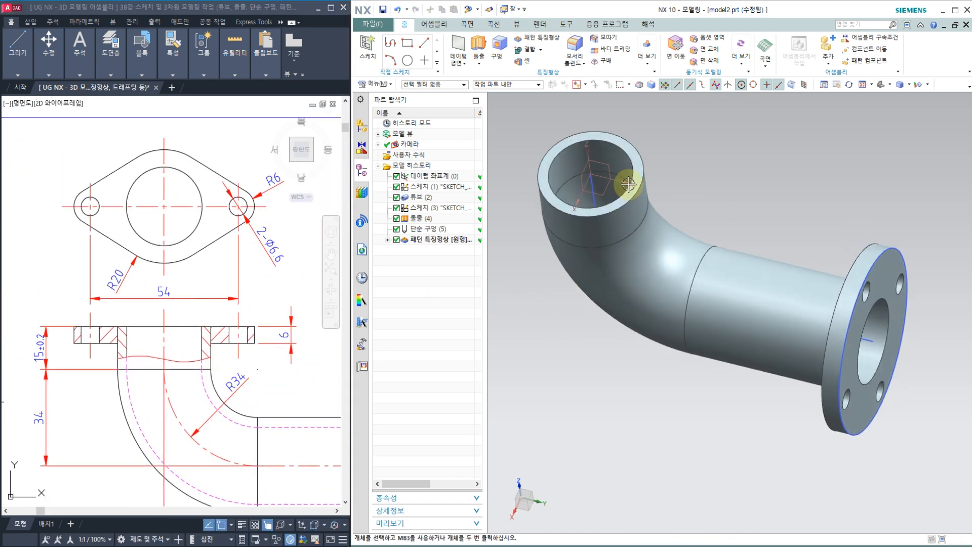
click(369, 43)
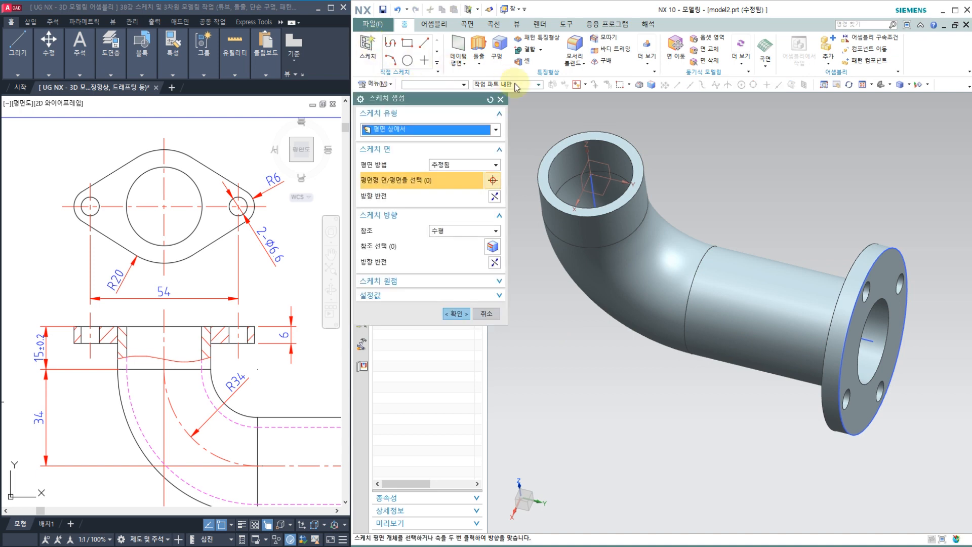
click(611, 136)
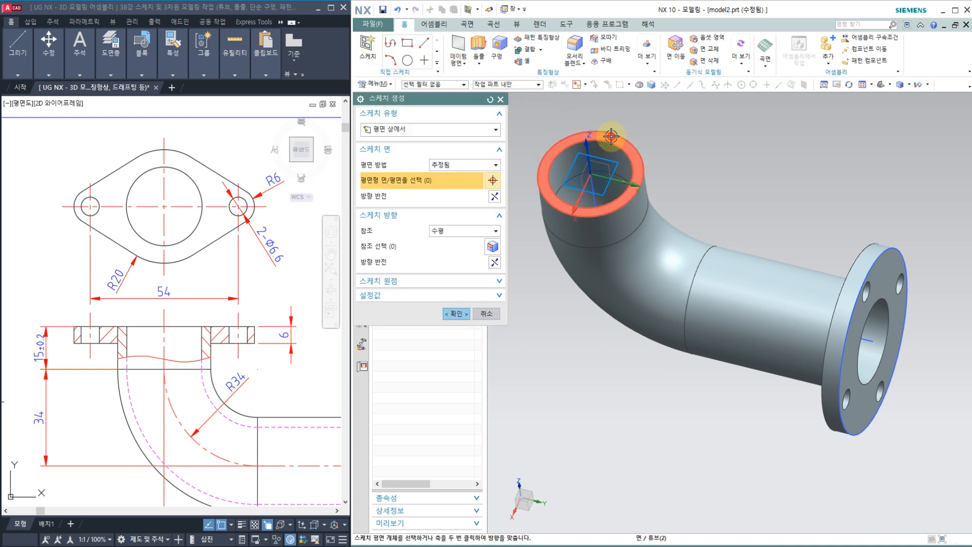
click(495, 200)
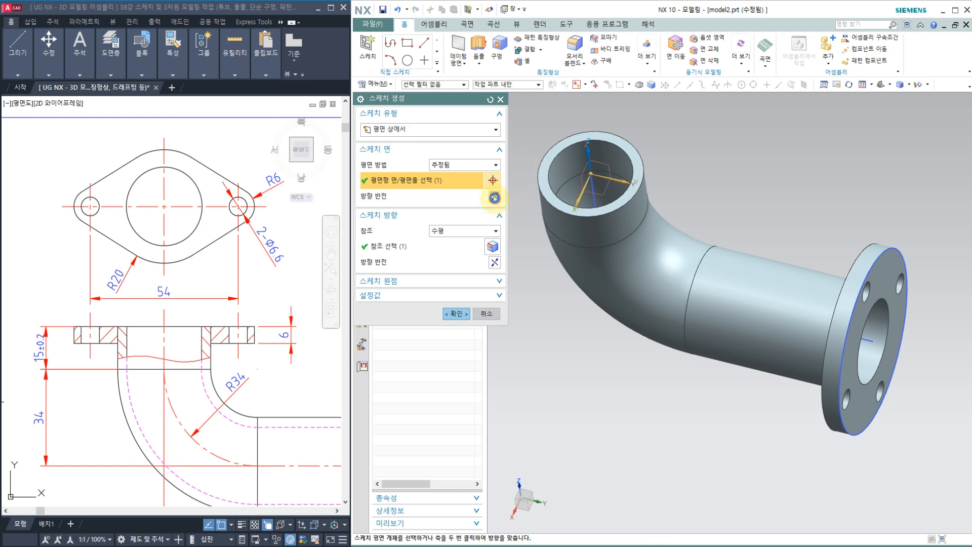
click(494, 263)
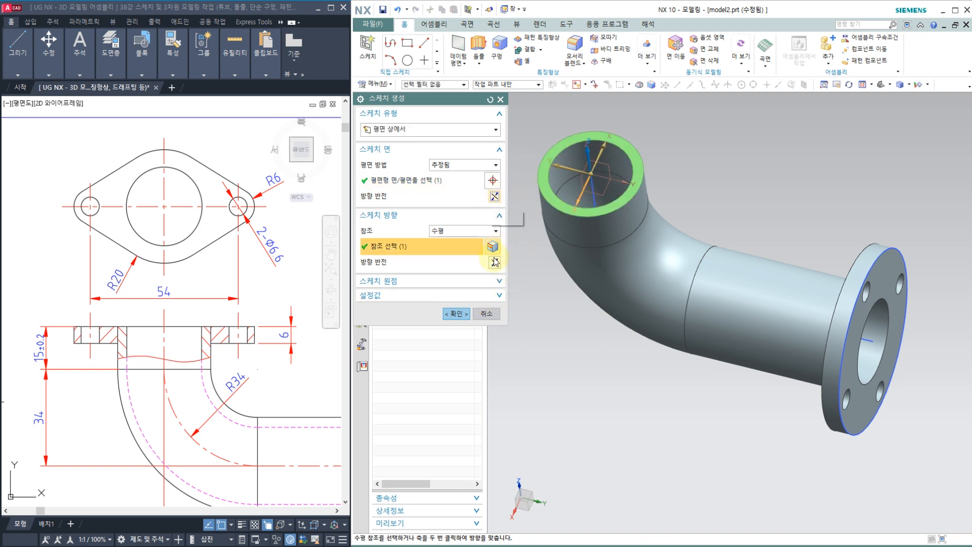
click(496, 262)
mouse_move(561, 320)
middle_down()
mouse_move(552, 245)
mouse_move(558, 305)
middle_up()
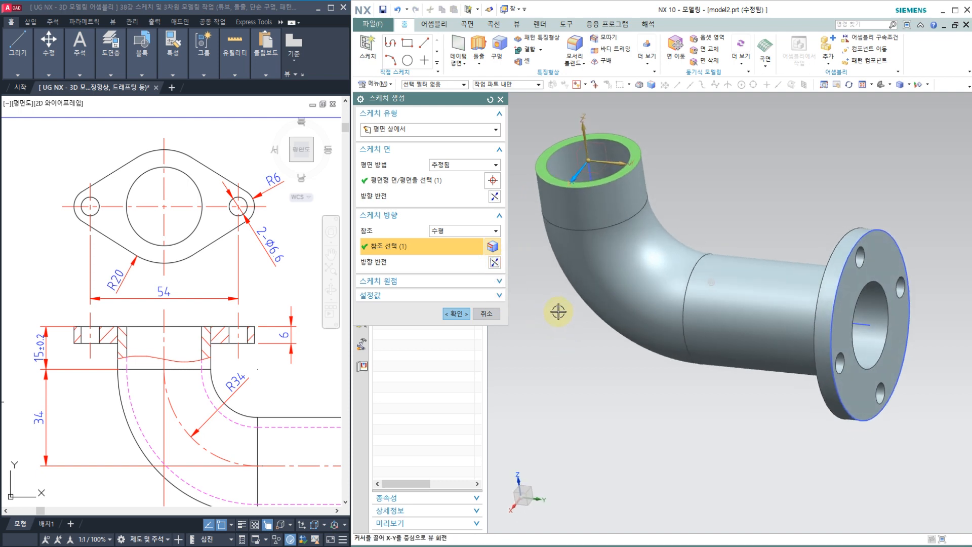
click(455, 314)
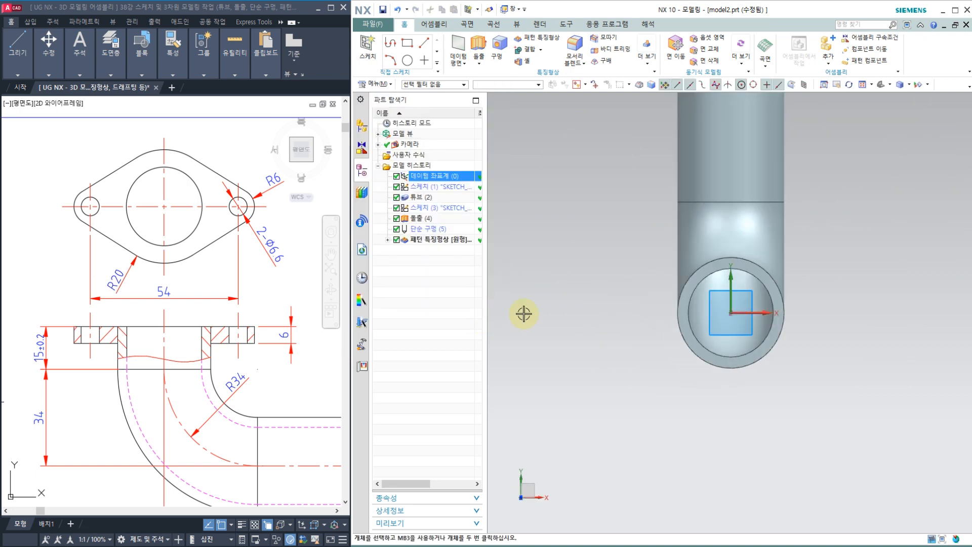
Step: Turn the sketch view so the pipe runs horizontally, and compare it with the centre lines of the oval flange in the 2D drawing
scroll(641, 253, up, 2)
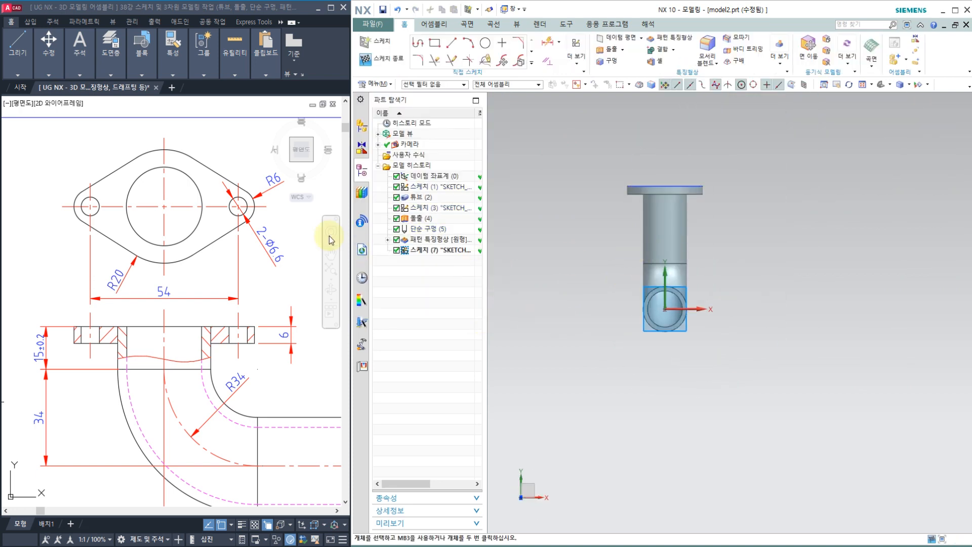
middle_drag(675, 365, 606, 400)
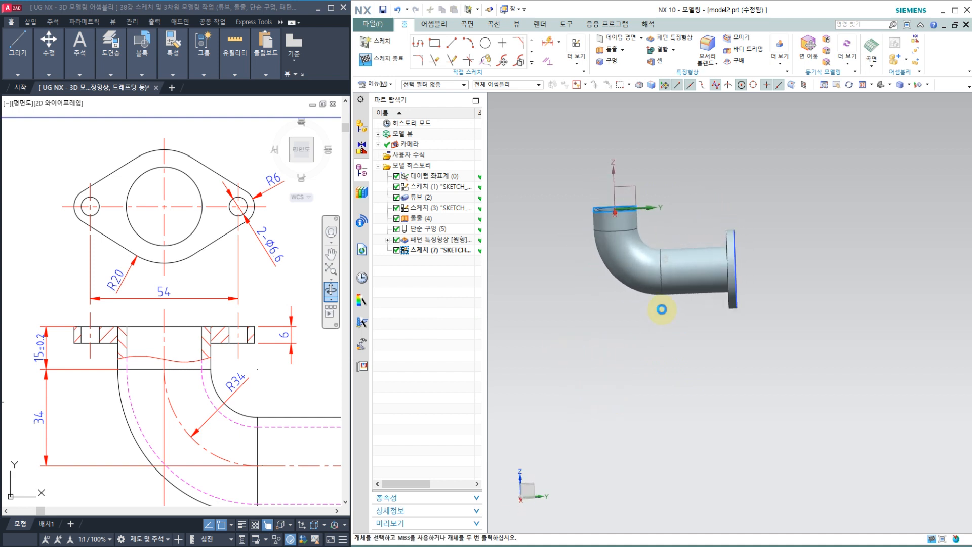
scroll(659, 205, up, 3)
middle_drag(676, 191, 670, 270)
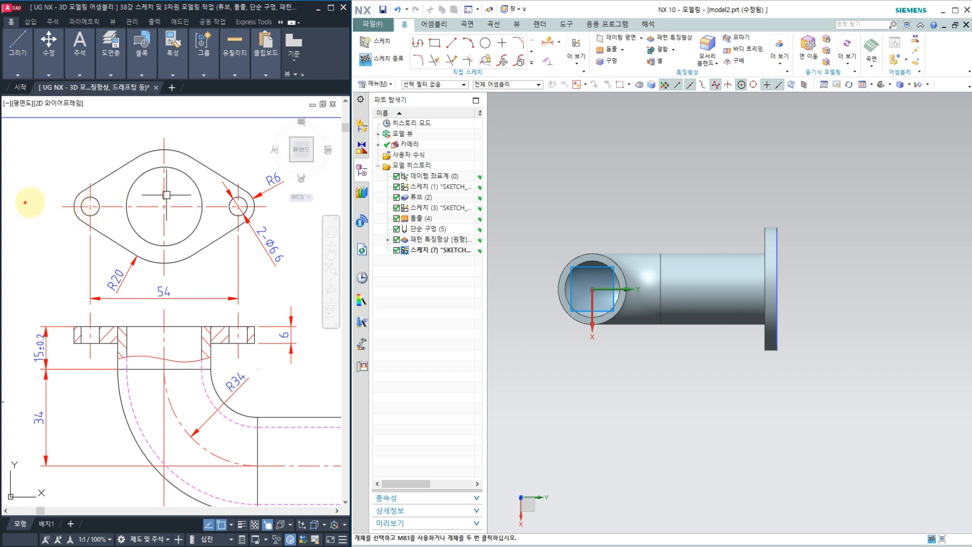
drag(32, 202, 310, 214)
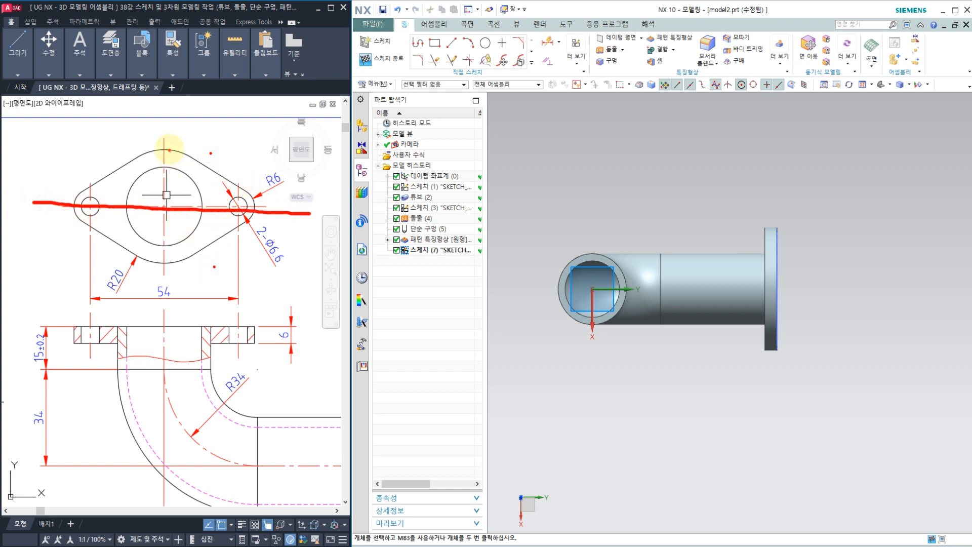
drag(167, 194, 172, 318)
click(120, 167)
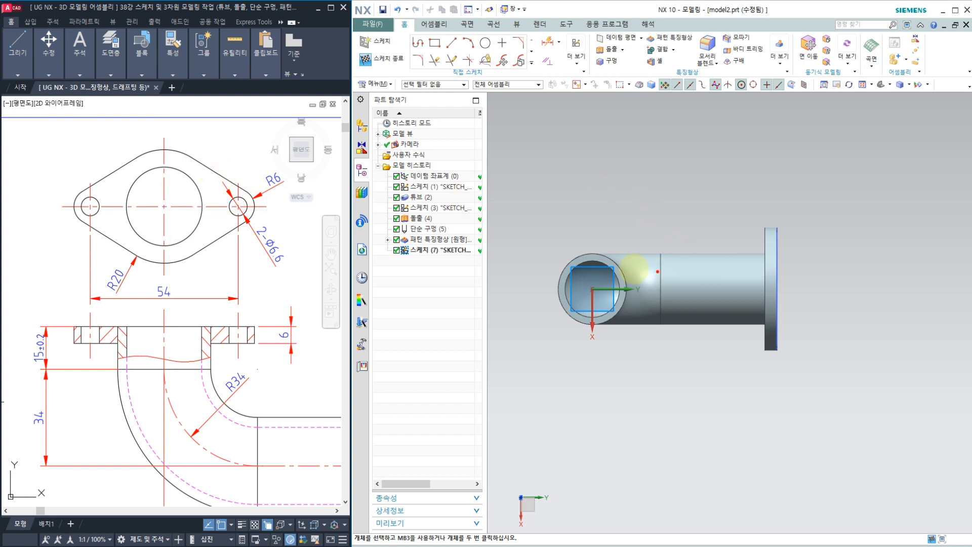
scroll(590, 286, up, 4)
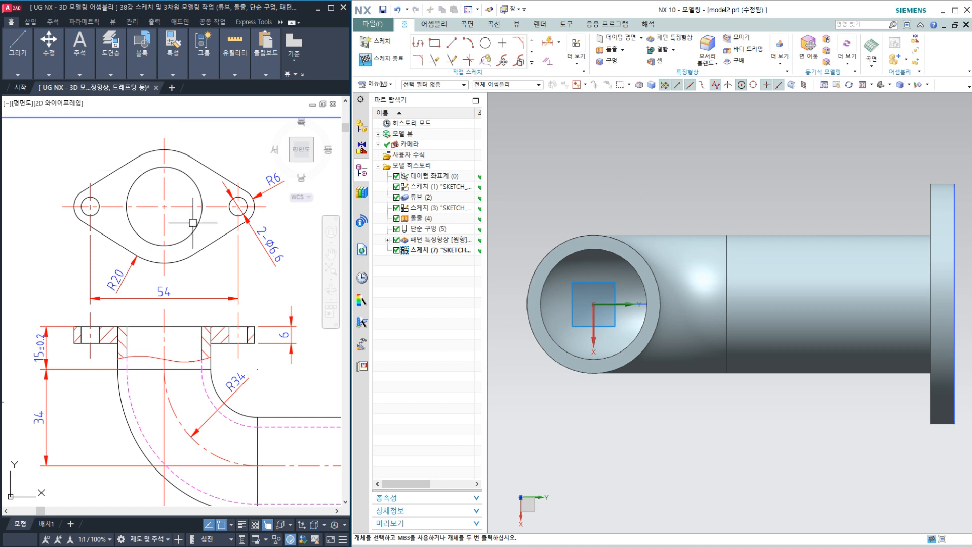
Step: Sketch a circle centred on the pipe's end face at the origin and dimension its diameter to 40 mm
click(485, 46)
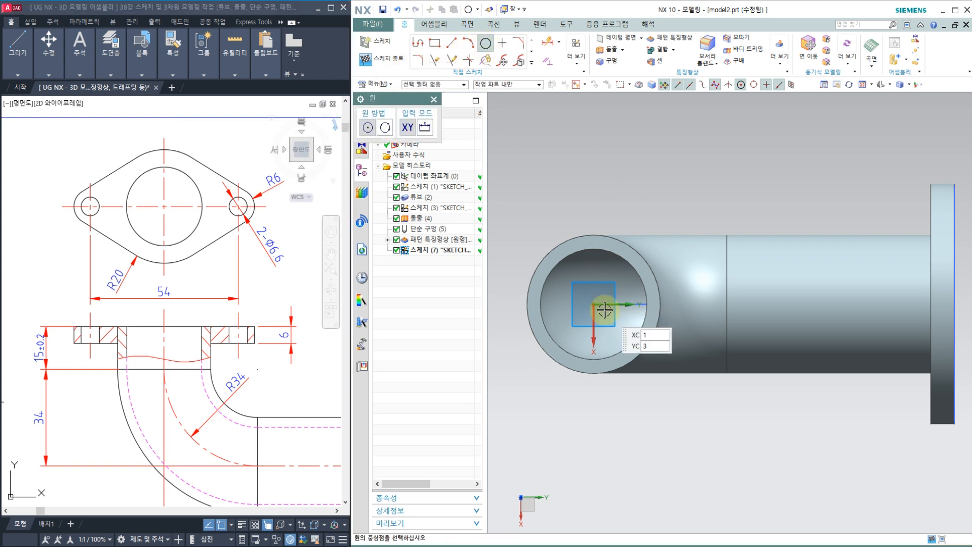
click(594, 304)
click(616, 199)
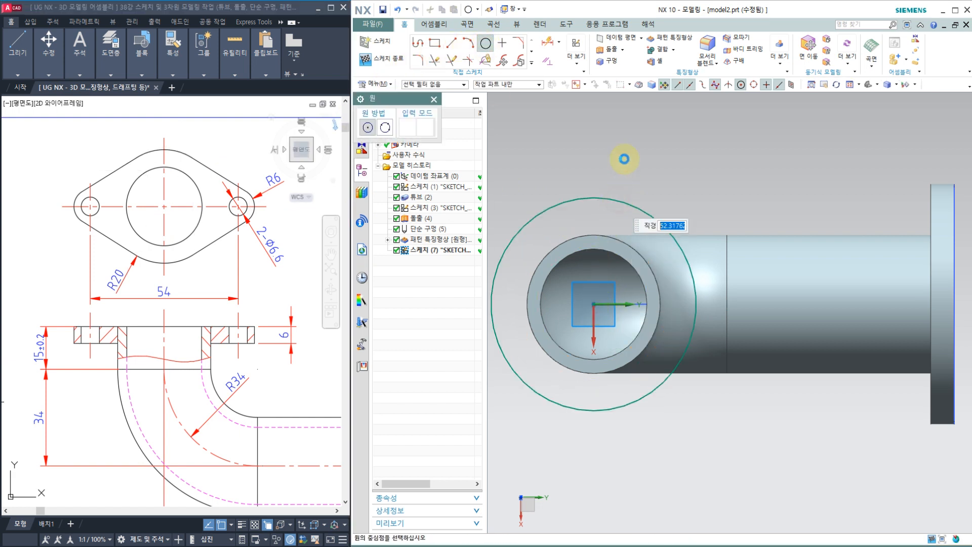
click(548, 44)
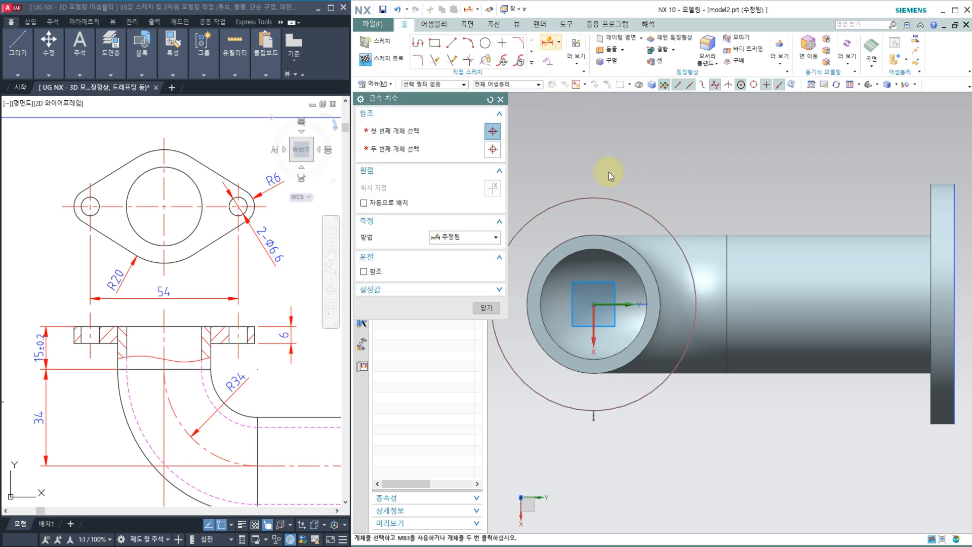
click(621, 198)
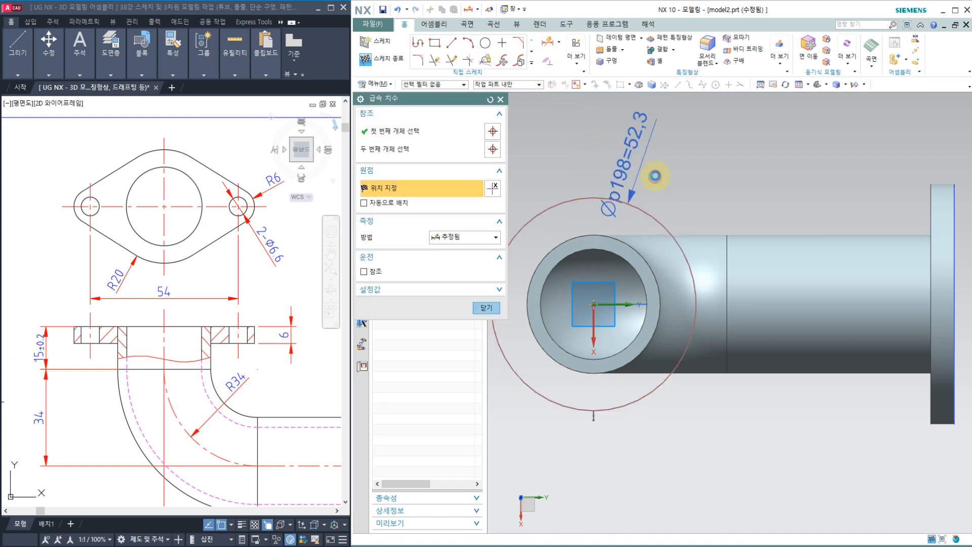
click(656, 174)
text(40)
key(Return)
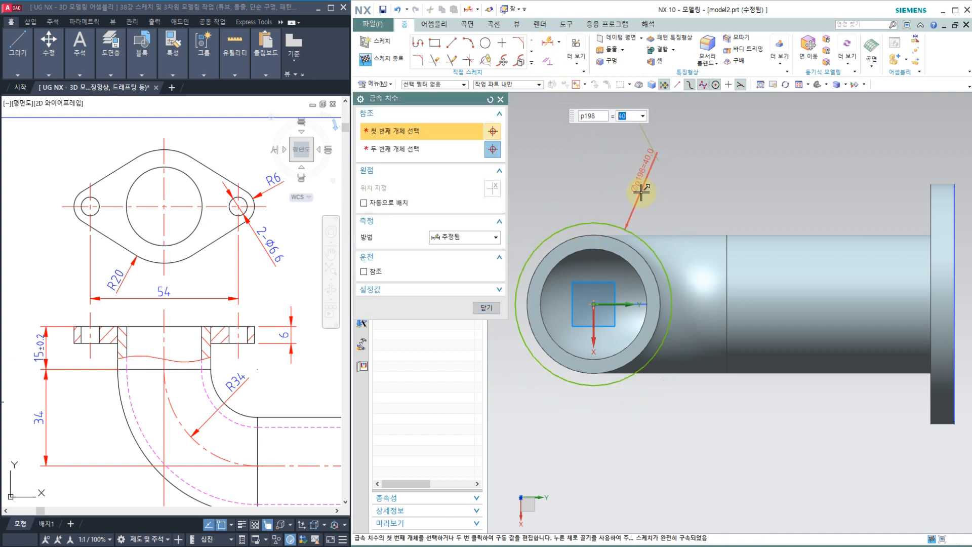
scroll(642, 185, up, 1)
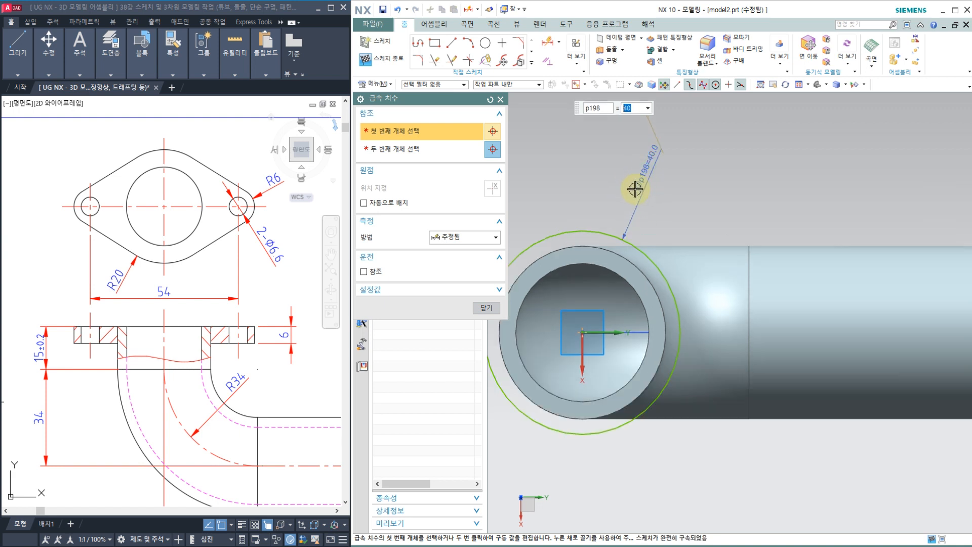
click(487, 308)
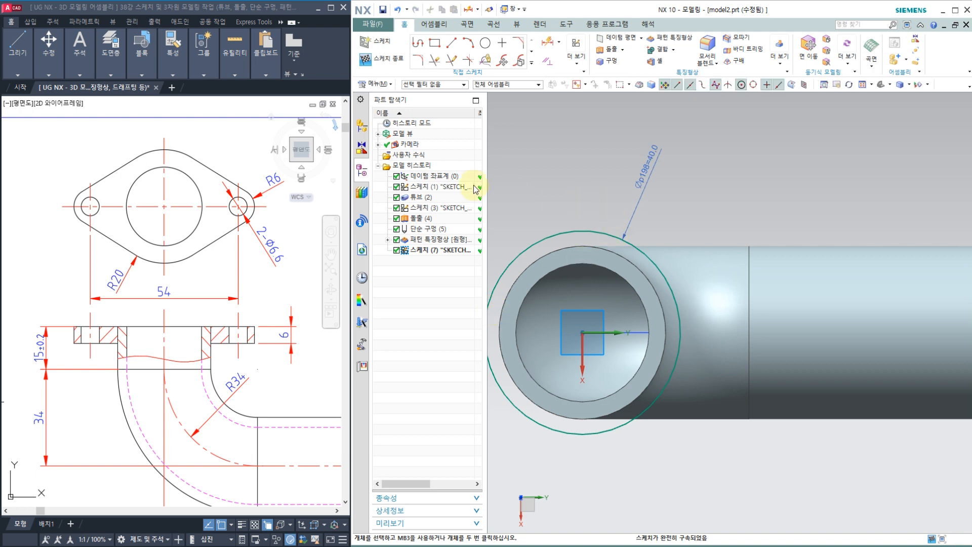
Step: Check the tube feature's outer and inner diameters against the elbow views of the 2D drawing in AutoCAD, keeping the feature's settings
double_click(419, 198)
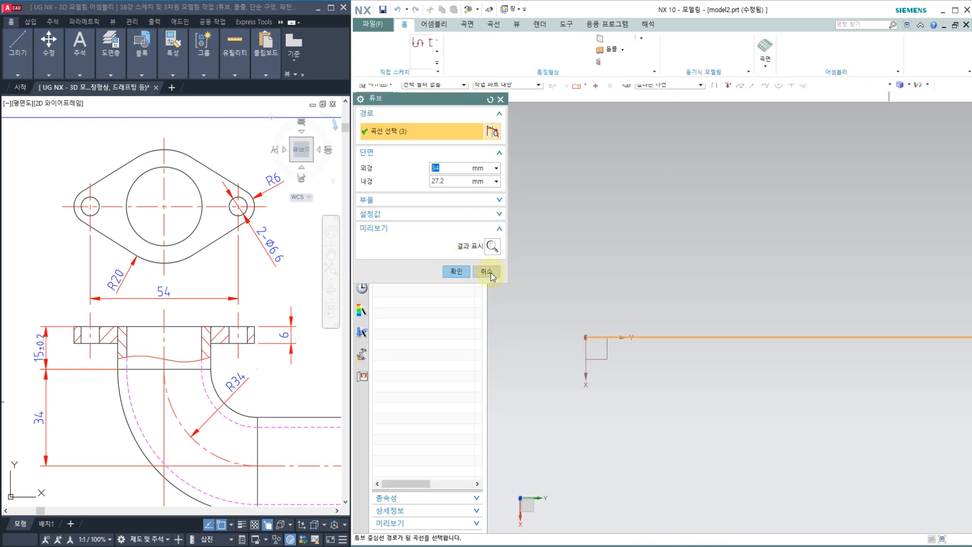
click(212, 336)
scroll(222, 347, down, 2)
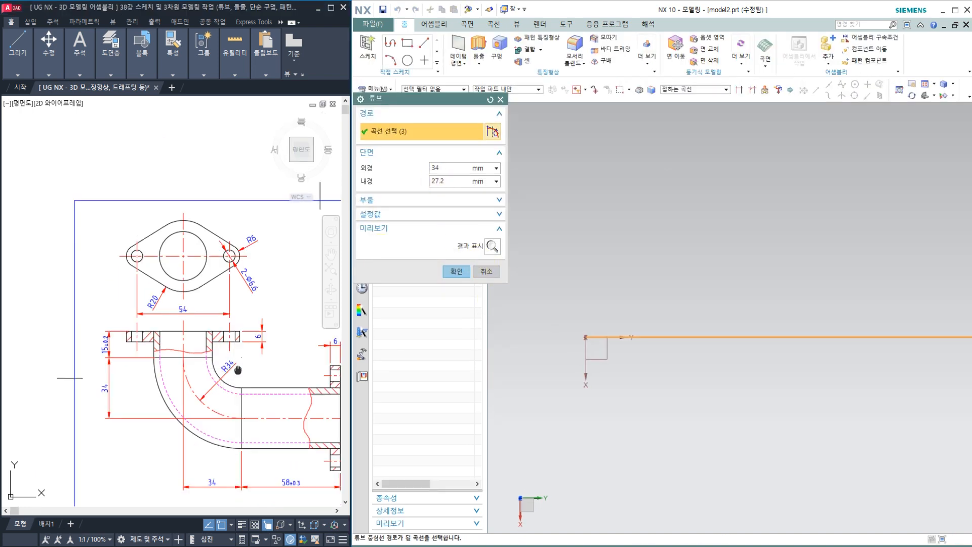
middle_drag(238, 370, 96, 343)
scroll(245, 399, up, 4)
scroll(246, 399, down, 2)
middle_drag(206, 378, 339, 398)
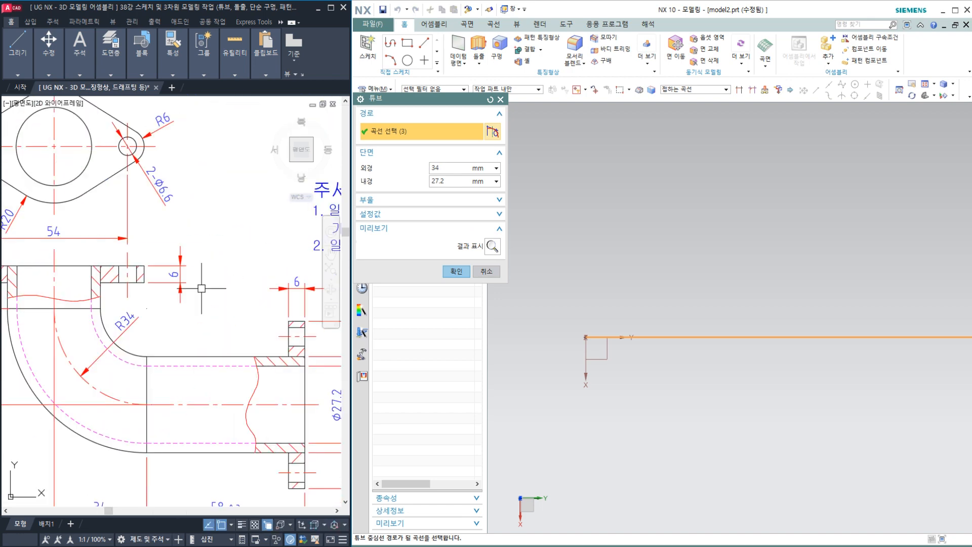
middle_drag(202, 286, 241, 324)
click(487, 276)
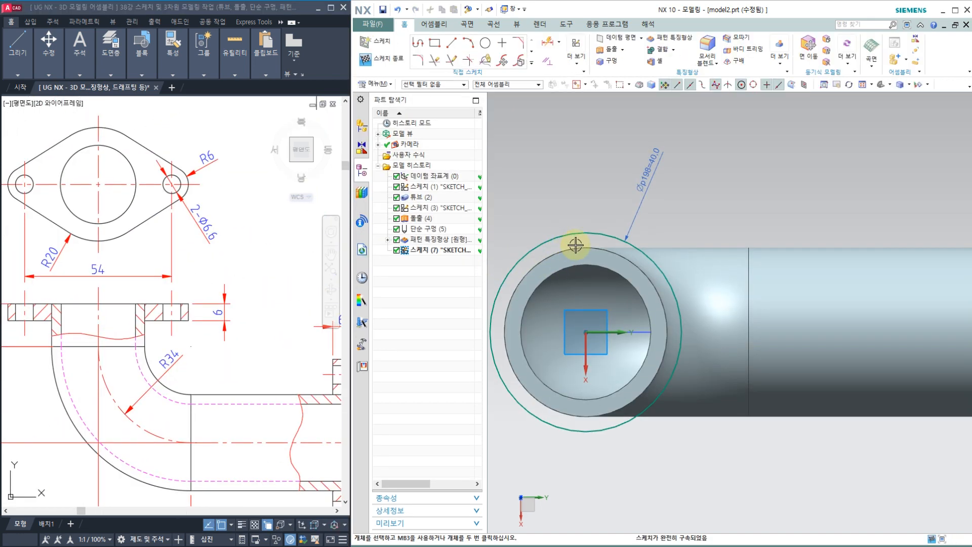
scroll(576, 247, up, 1)
scroll(596, 246, down, 1)
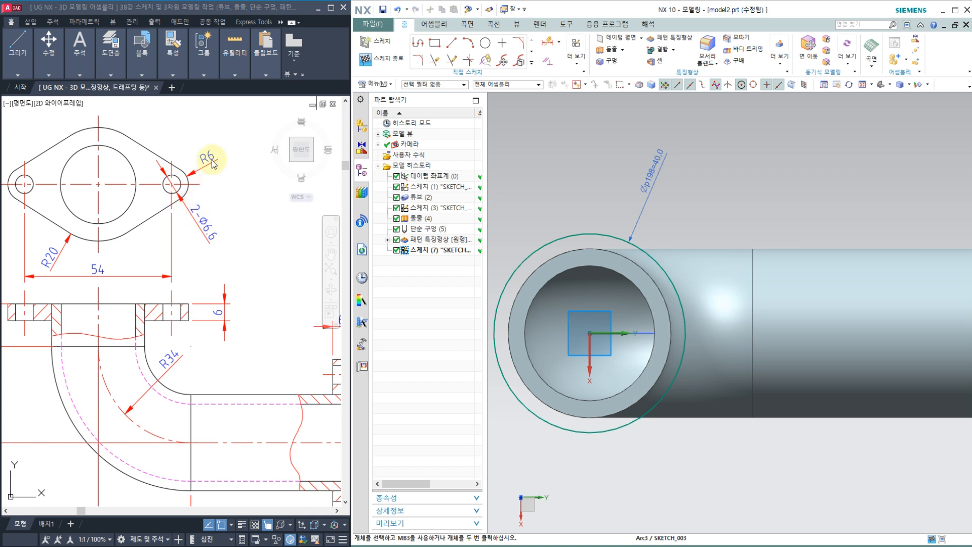
Step: Examine the R6 end arc, the adjoining tangent line and the 6.6 mm hole of the oval flange in the AutoCAD drawing
click(198, 174)
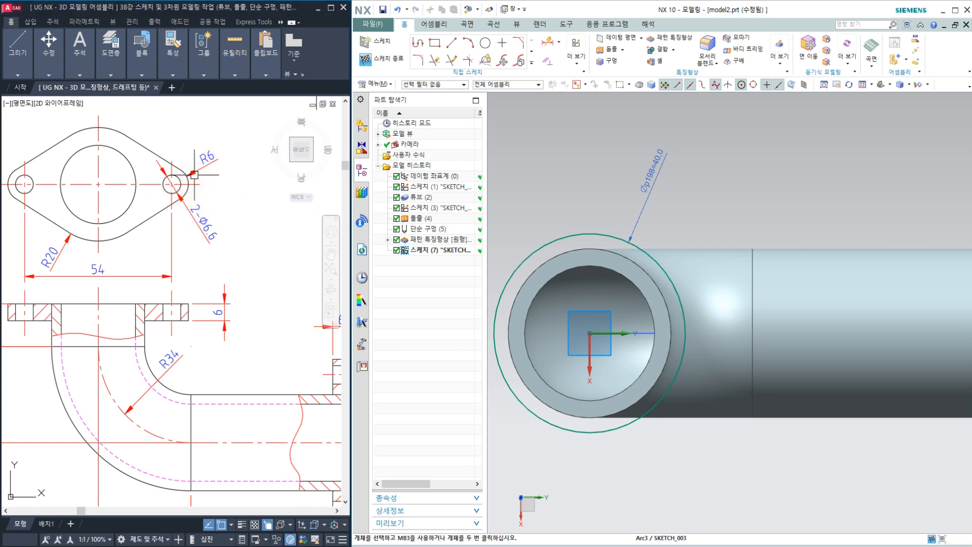
click(180, 176)
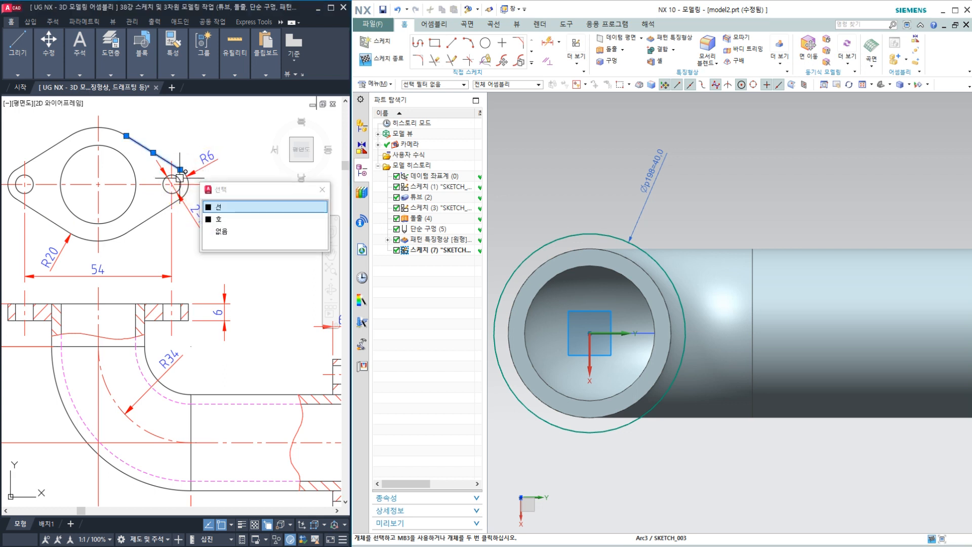
key(Escape)
scroll(189, 175, up, 2)
click(193, 178)
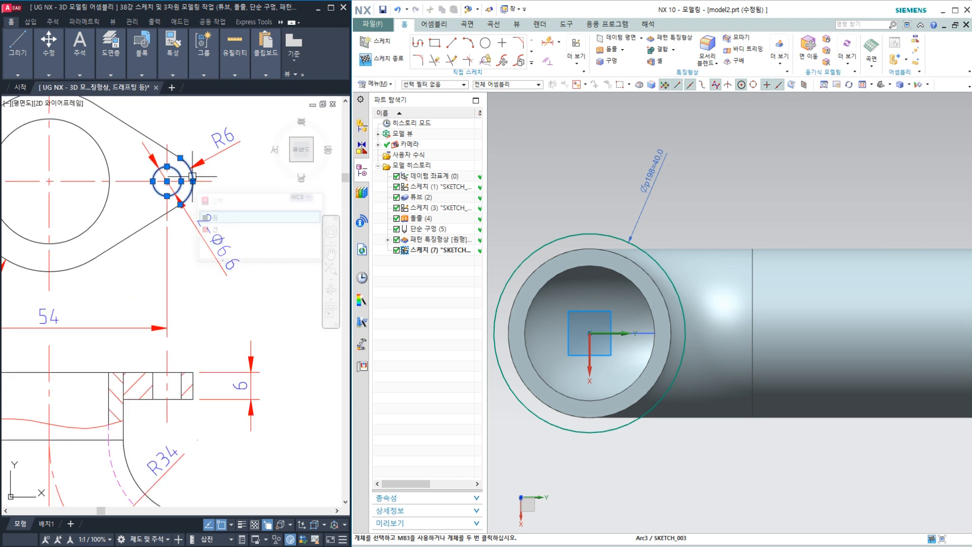
key(Escape)
scroll(278, 191, down, 2)
Step: Sketch two concentric circles in NX, away from the 40 mm circle along the pipe, the outer one about 18 mm in diameter
click(499, 175)
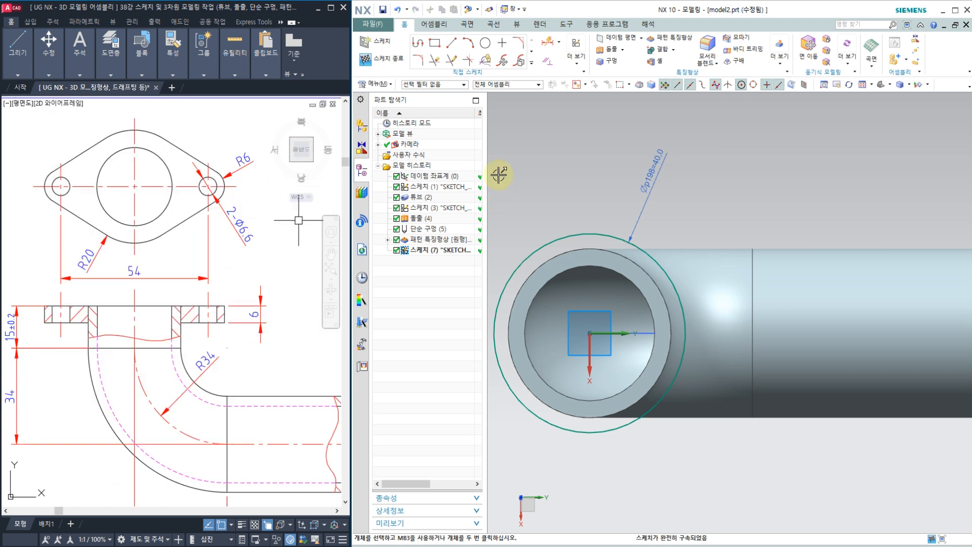
click(485, 44)
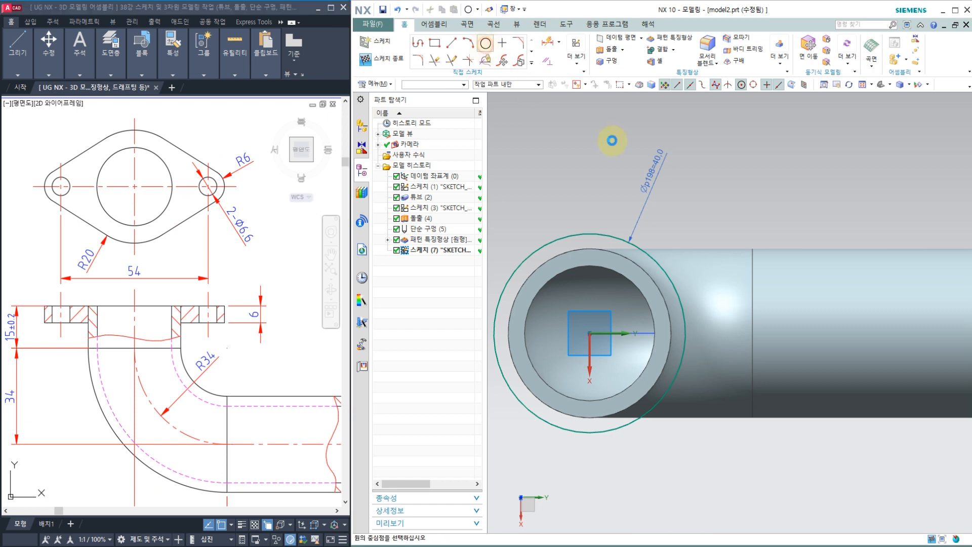
click(788, 284)
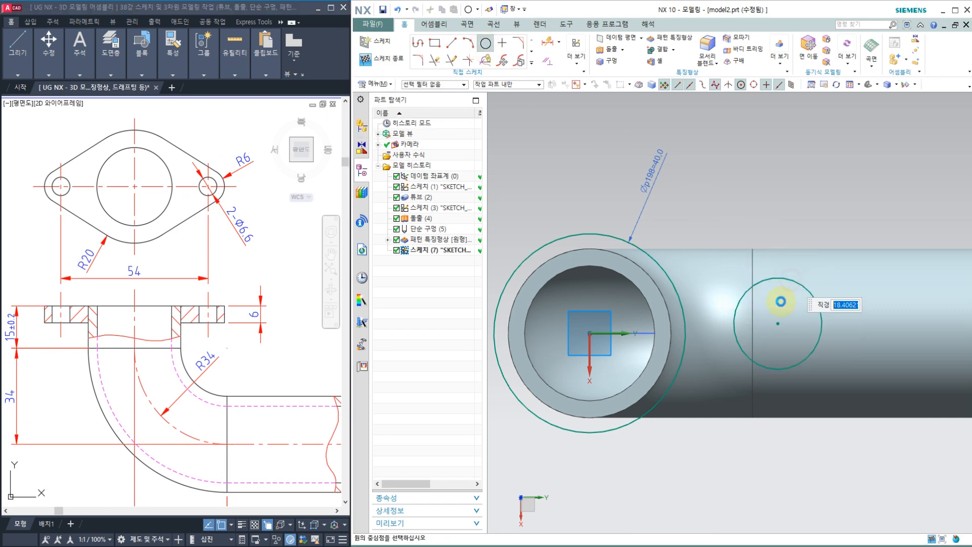
click(777, 323)
click(785, 304)
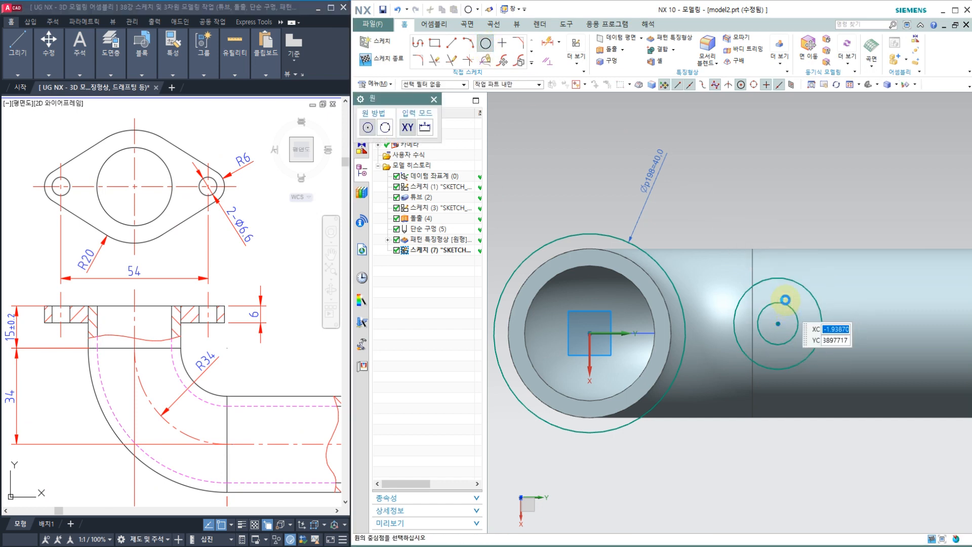
key(Escape)
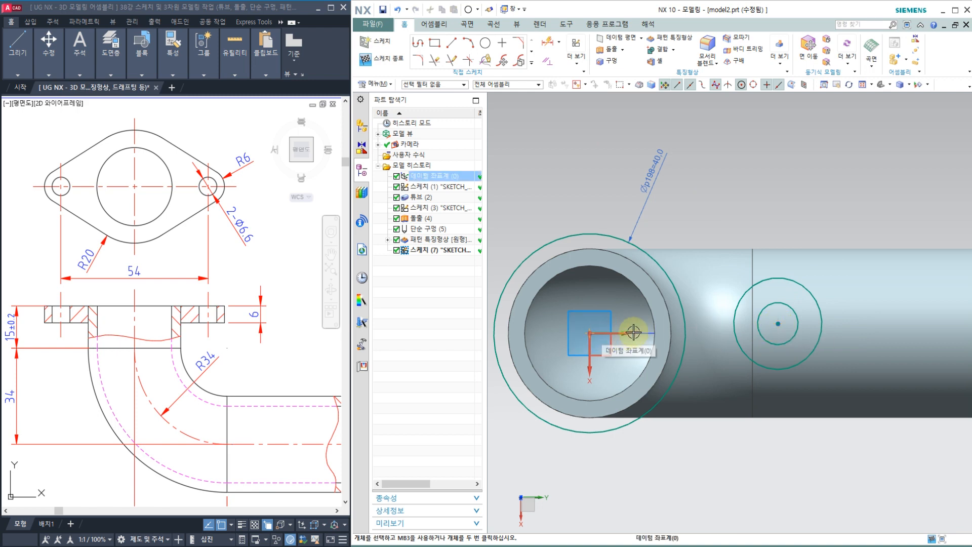
Step: Constrain the shared centre of the two small concentric circles onto the datum Y axis with a Point on Curve constraint
click(548, 62)
click(389, 135)
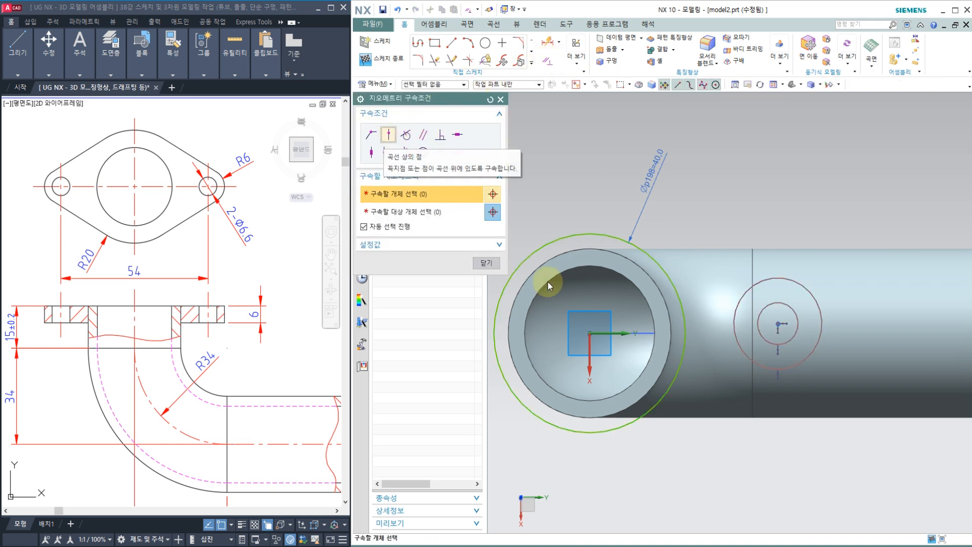
click(614, 332)
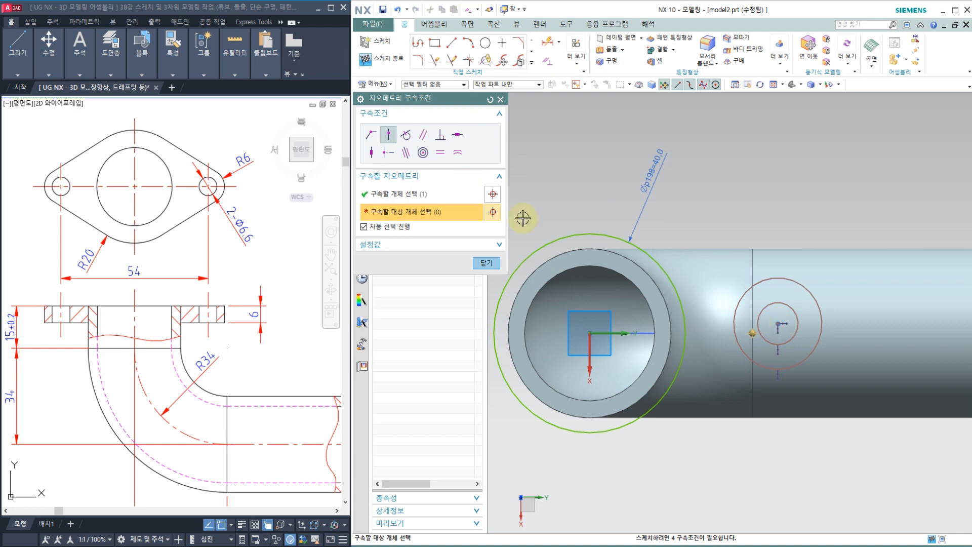
key(Escape)
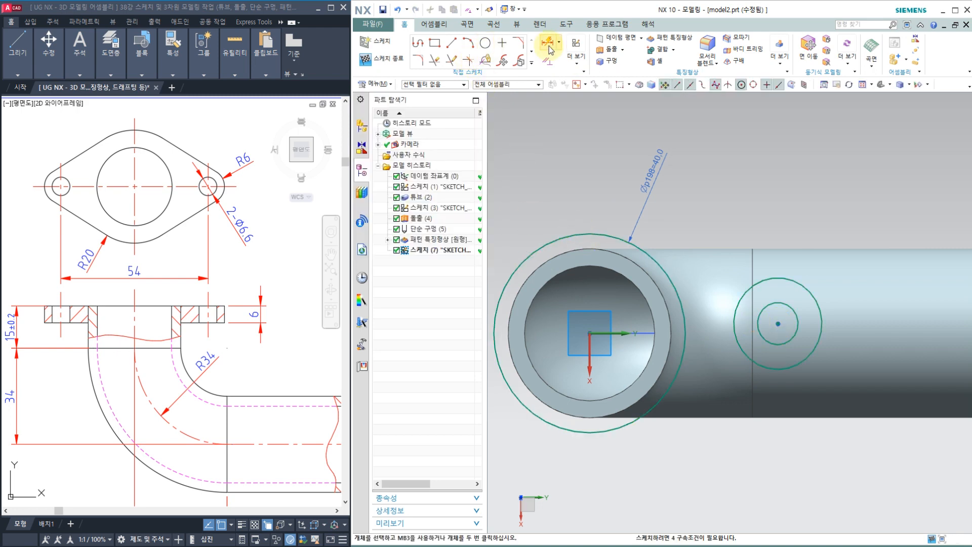
click(547, 62)
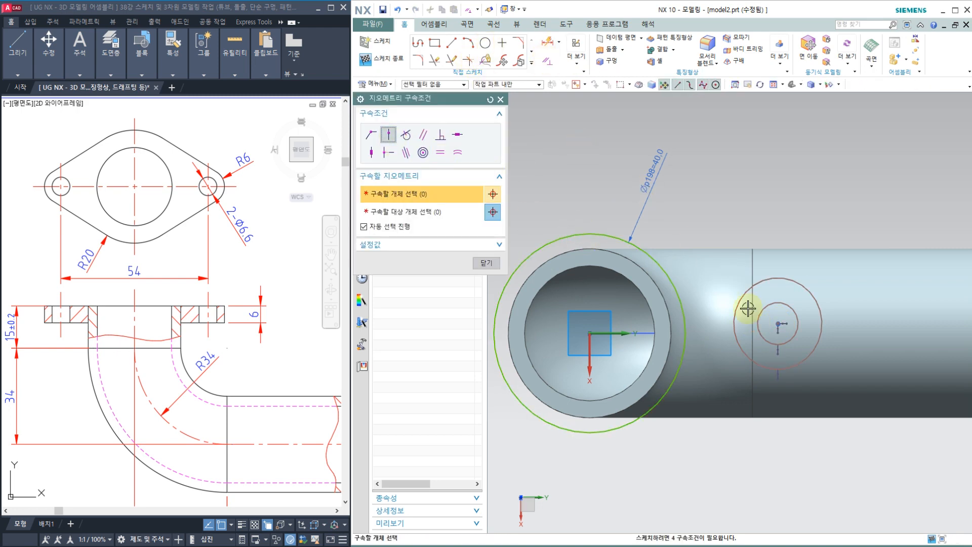
click(780, 322)
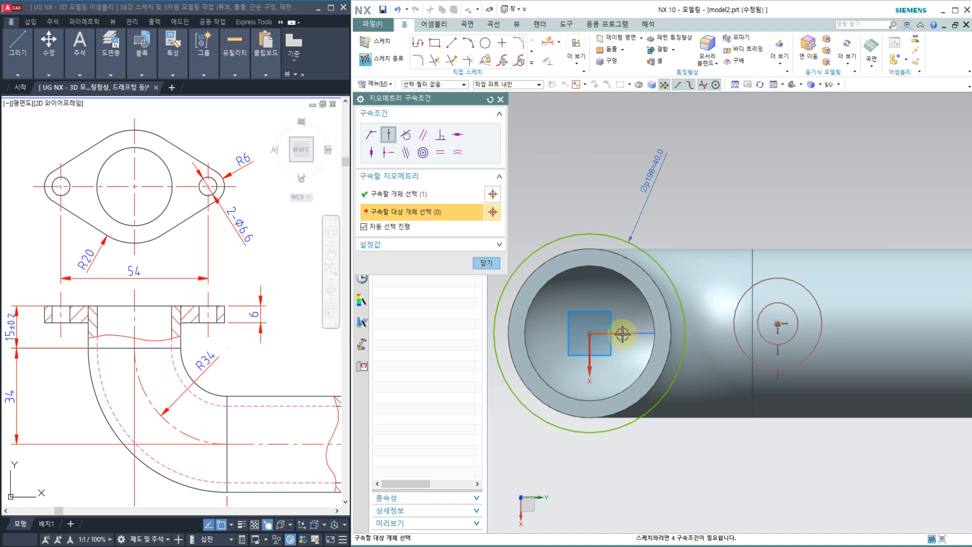
click(622, 335)
click(485, 263)
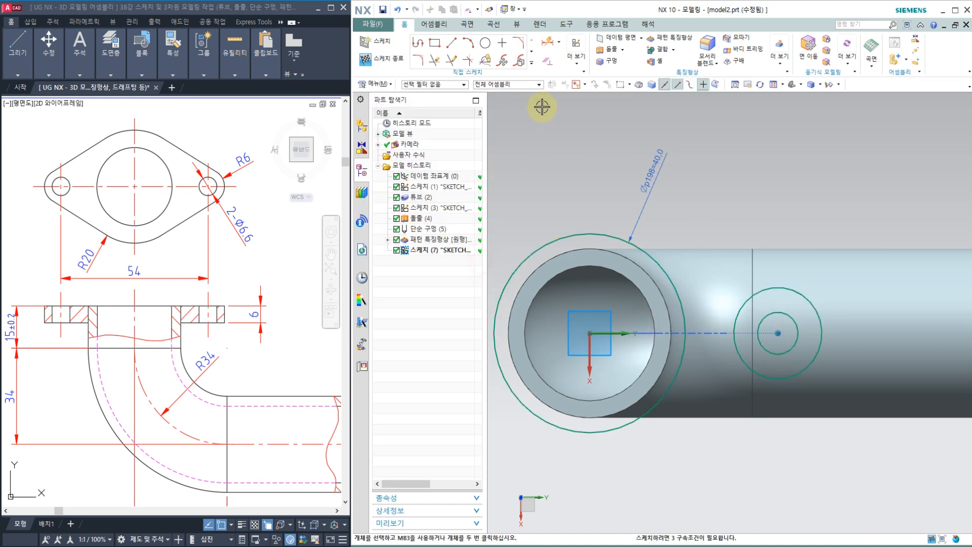
Step: Dimension the distance from the datum X axis to the small circles' centre and set it to 54/2
click(549, 42)
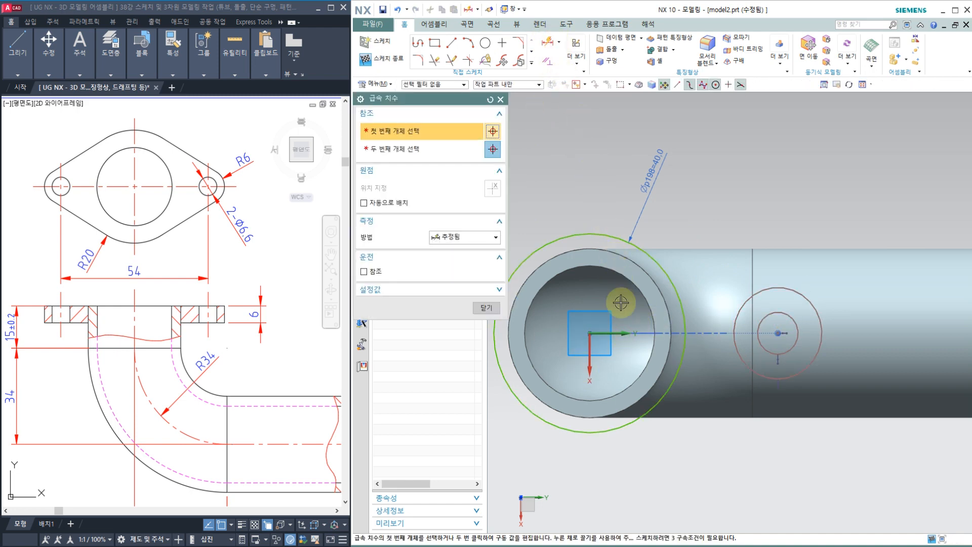
click(590, 370)
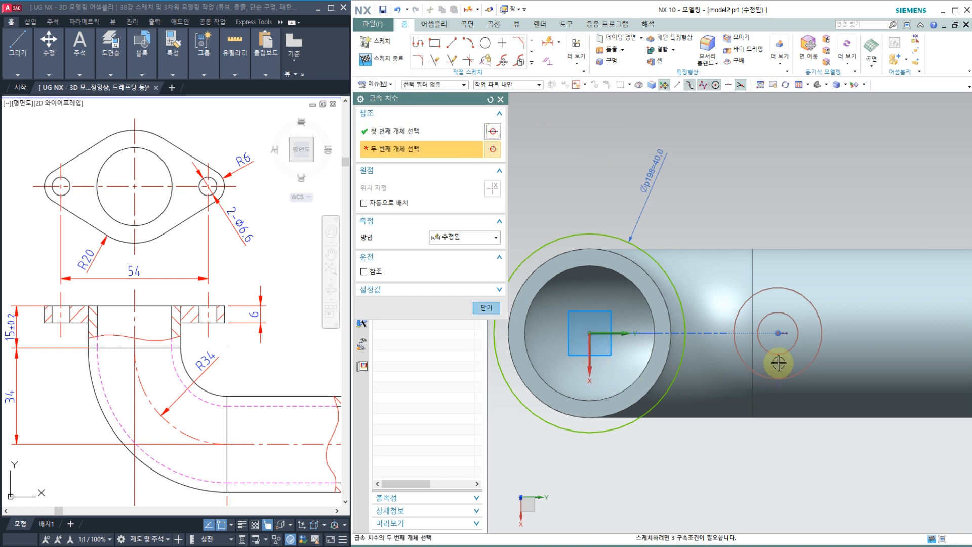
click(778, 333)
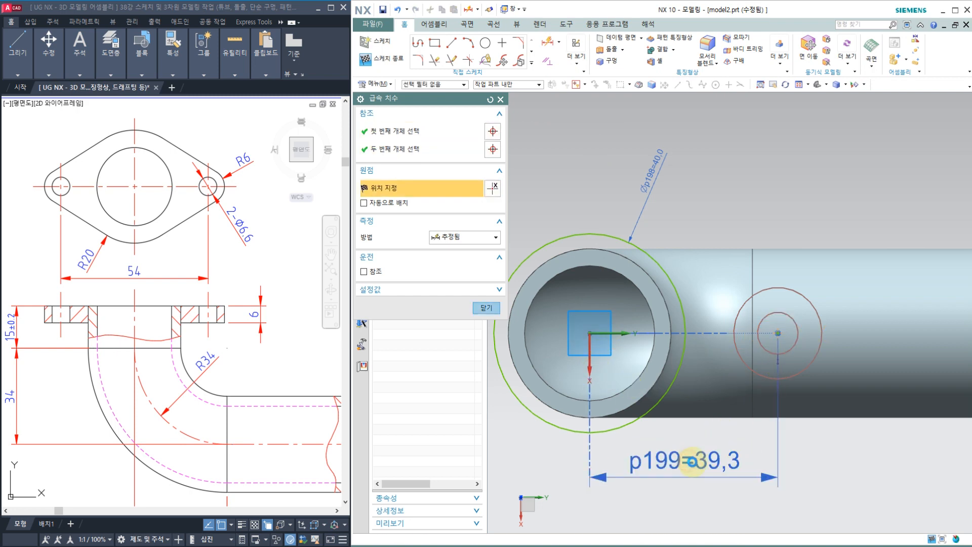
click(690, 458)
text(54)
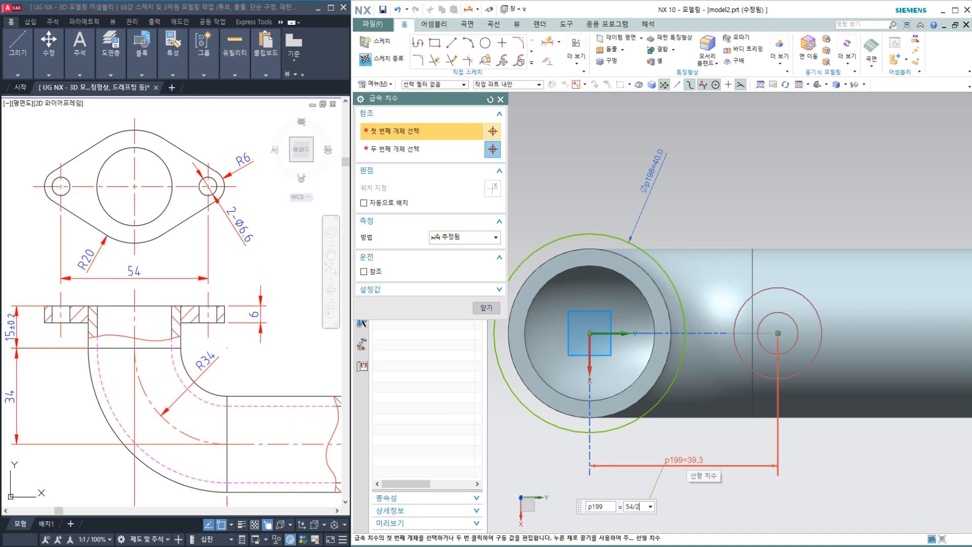
text(/2)
key(Return)
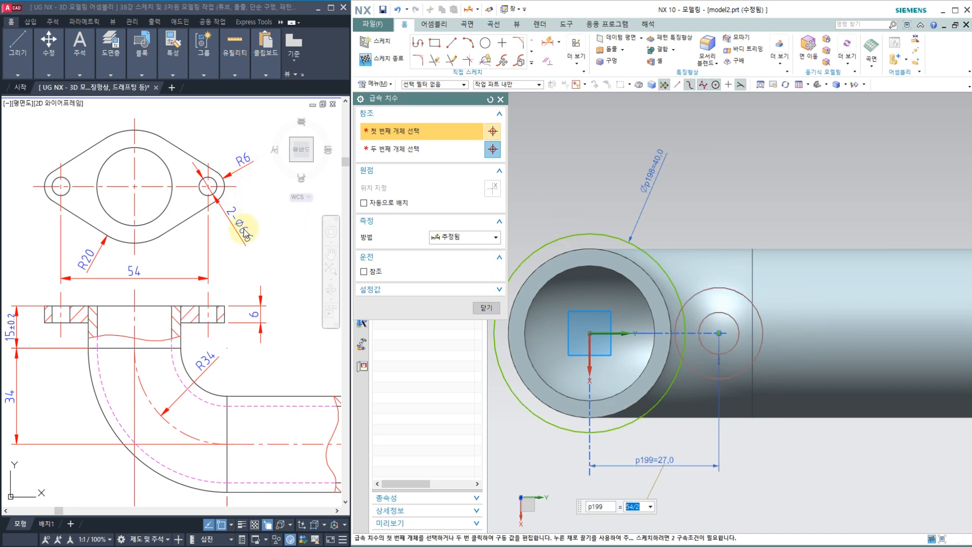
Step: Dimension the diameters of the small concentric circles as 6*2 for the outer one and 6.6 mm for the inner one
click(732, 279)
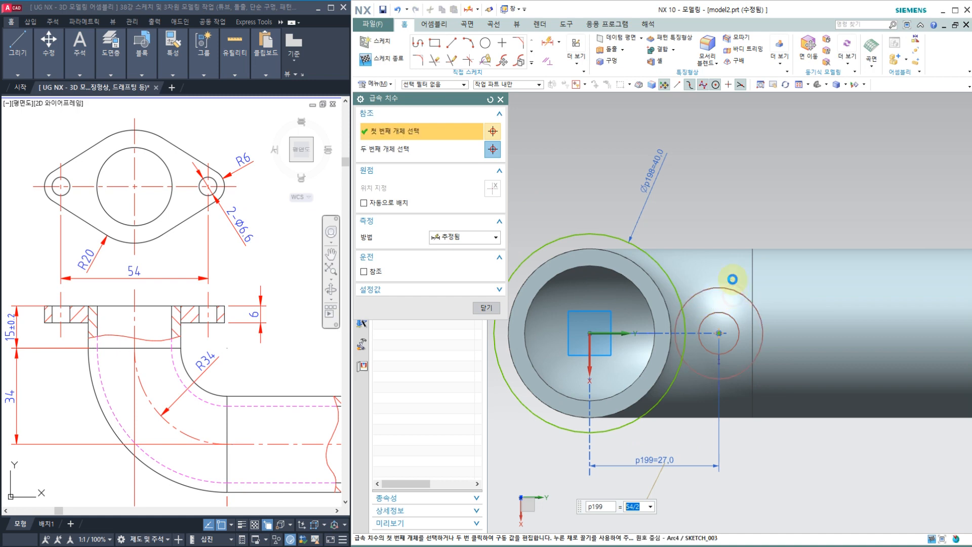
click(769, 210)
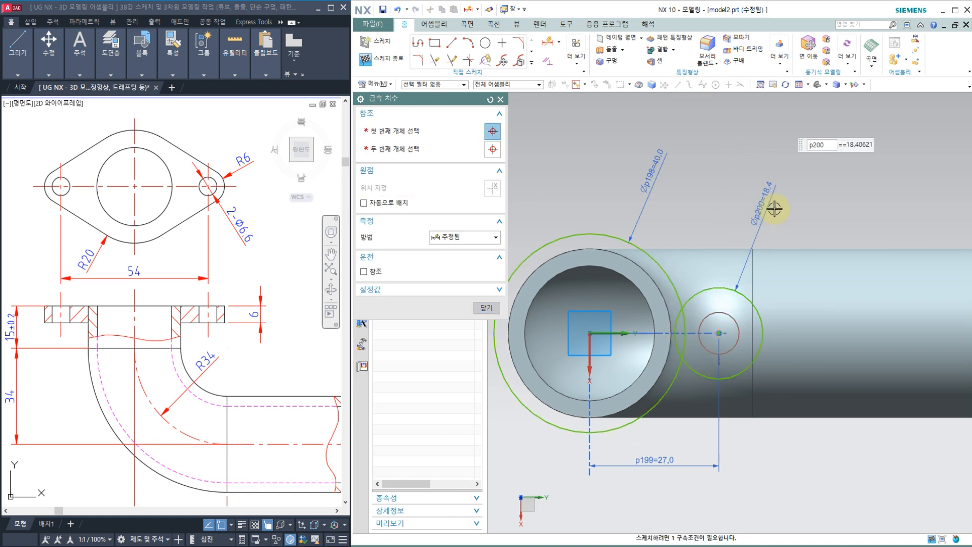
text(6/)
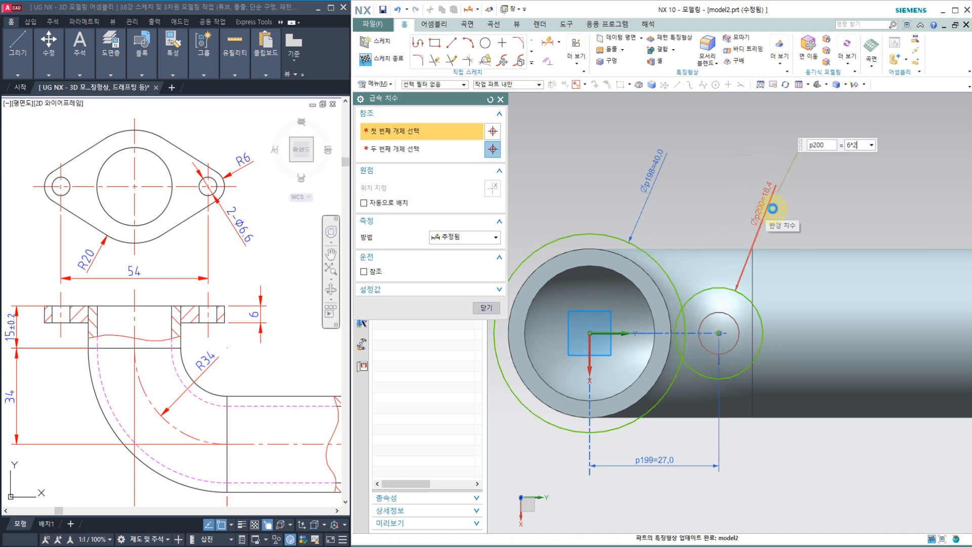
key(Return)
click(730, 345)
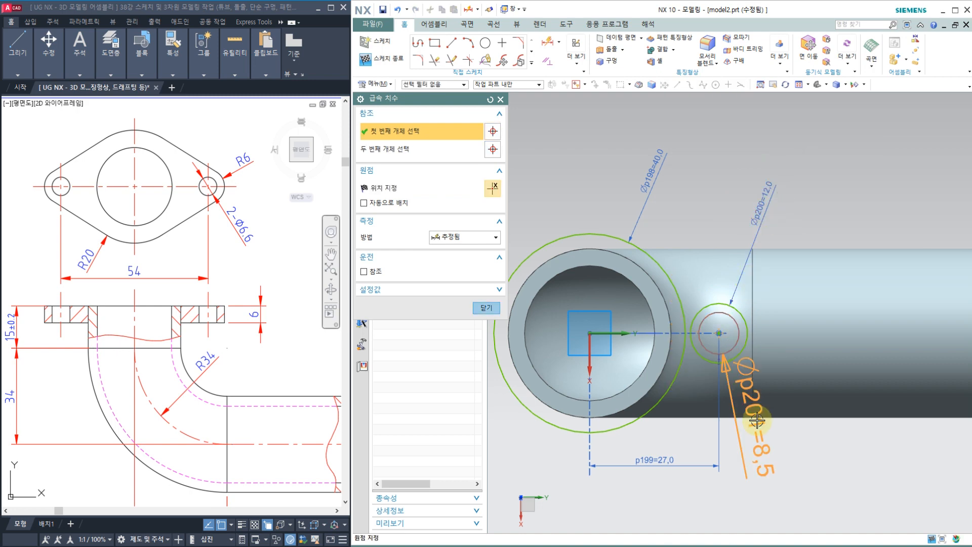
click(758, 431)
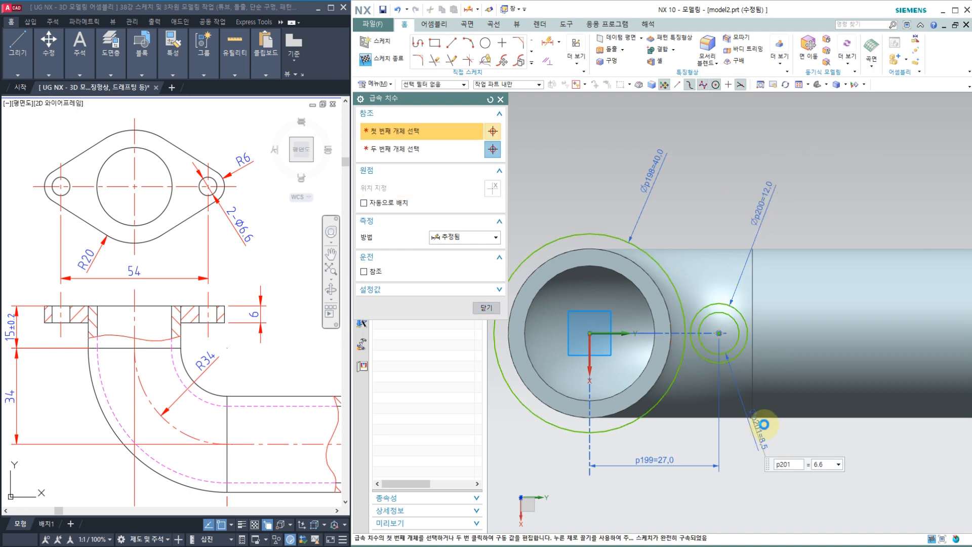
click(483, 308)
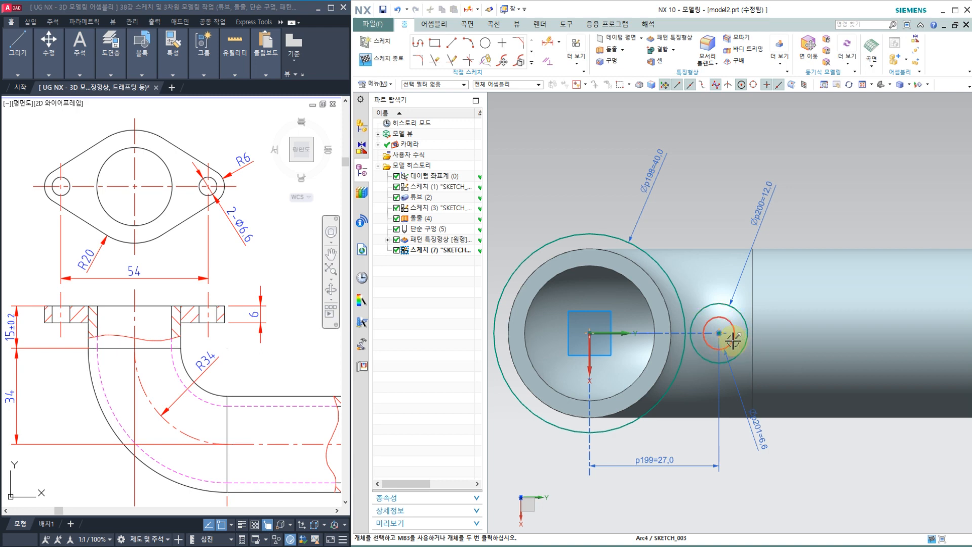
scroll(734, 343, down, 3)
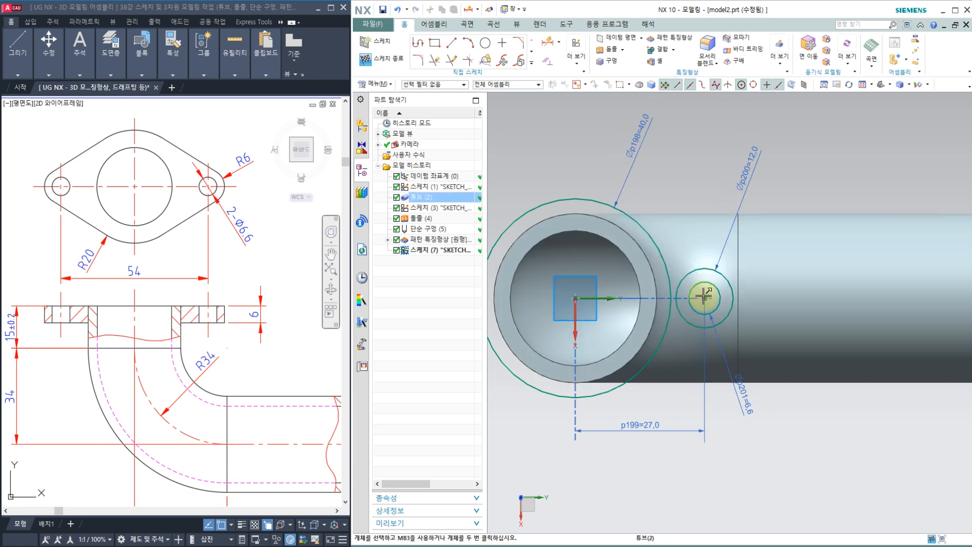
click(709, 294)
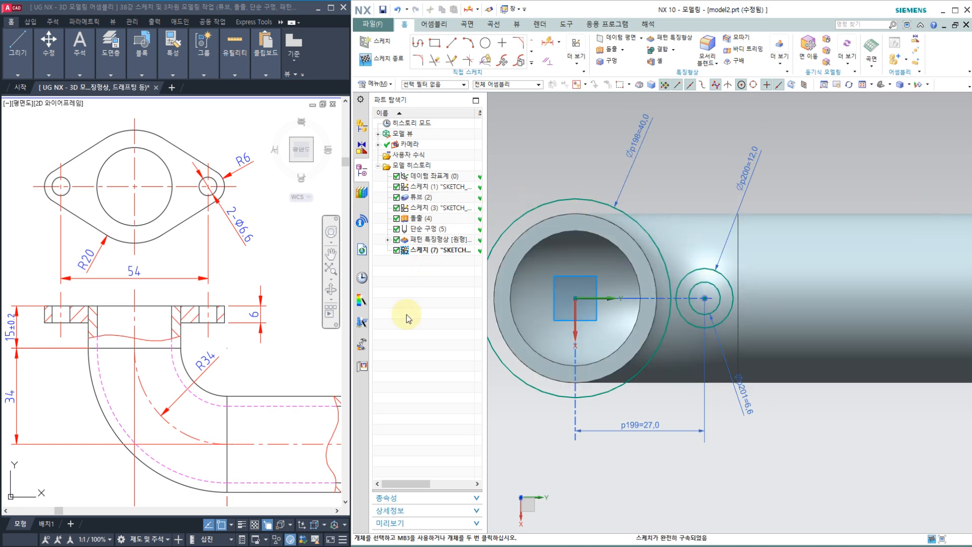
click(531, 62)
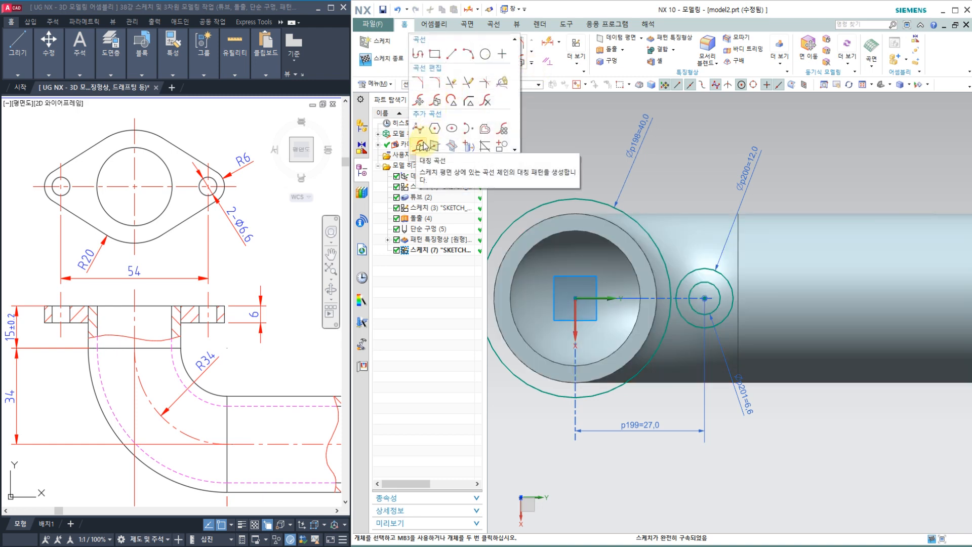
click(659, 232)
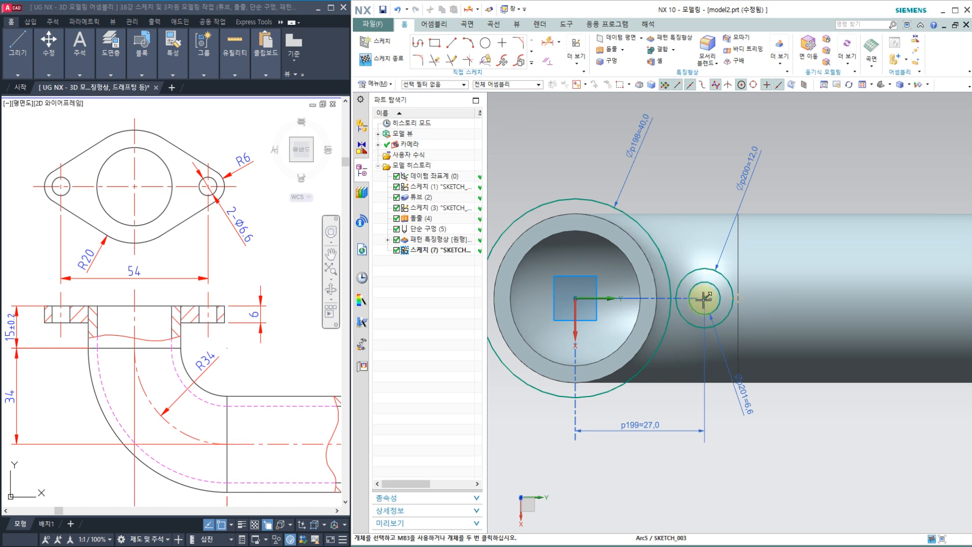
Step: Draw a line tangent to the 40 mm circle and the 12 mm circle on the upper side of the flange outline
click(452, 45)
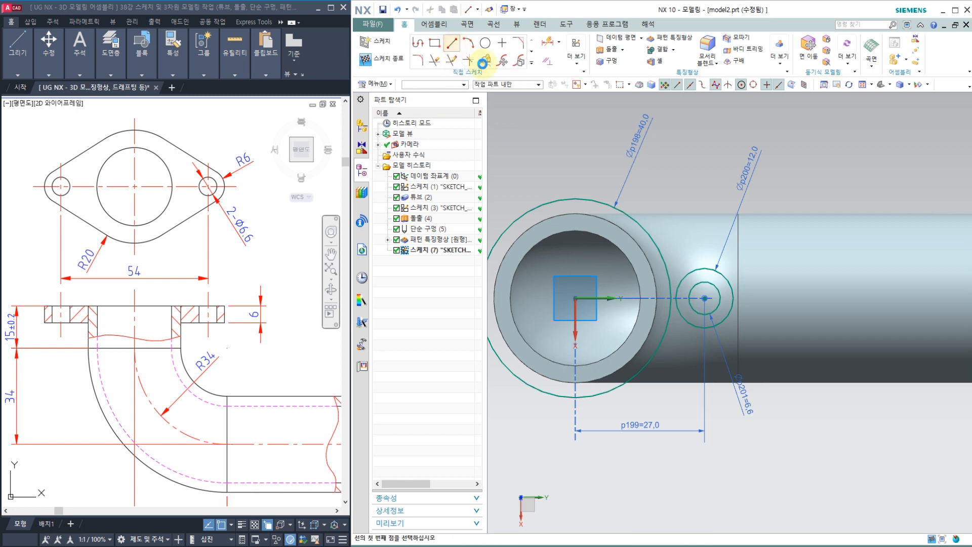
click(603, 200)
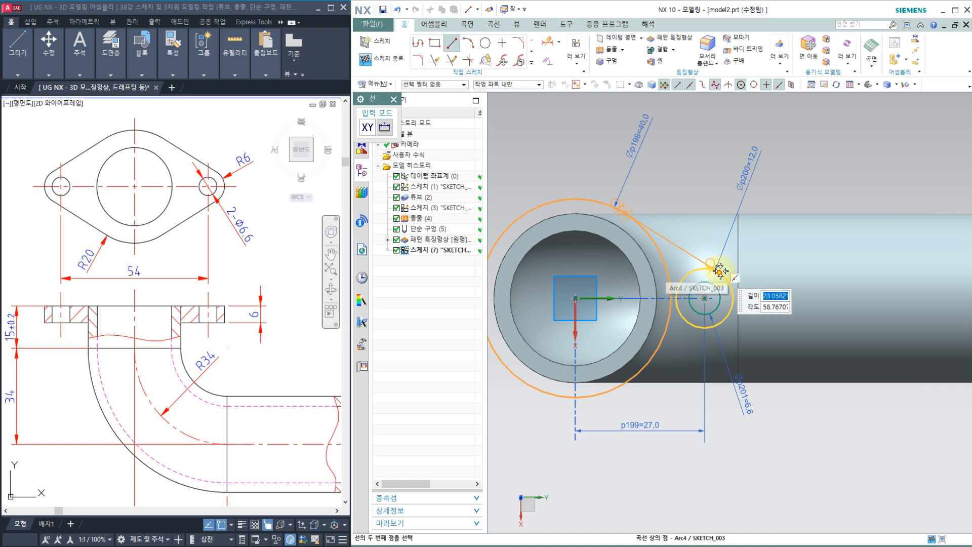
text(21)
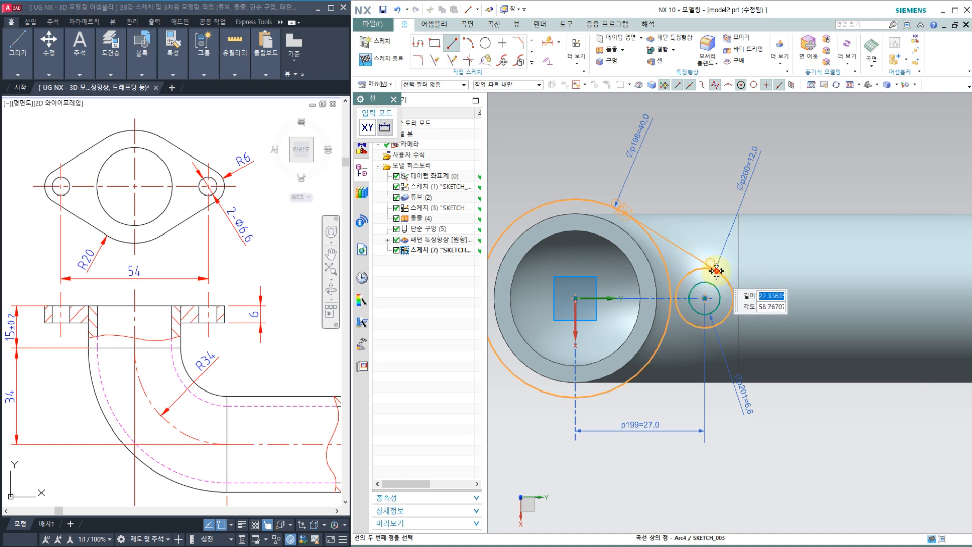
click(714, 270)
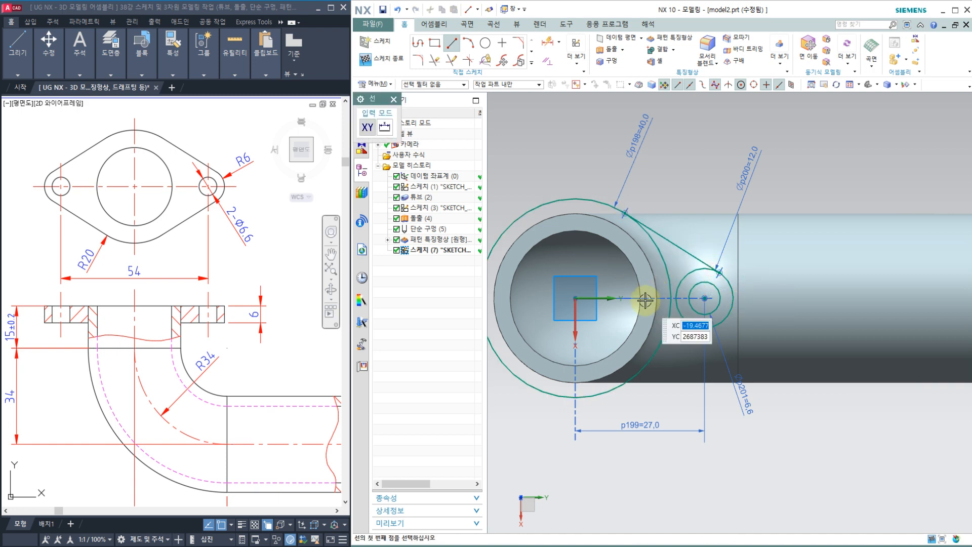
click(393, 99)
click(688, 367)
key(Escape)
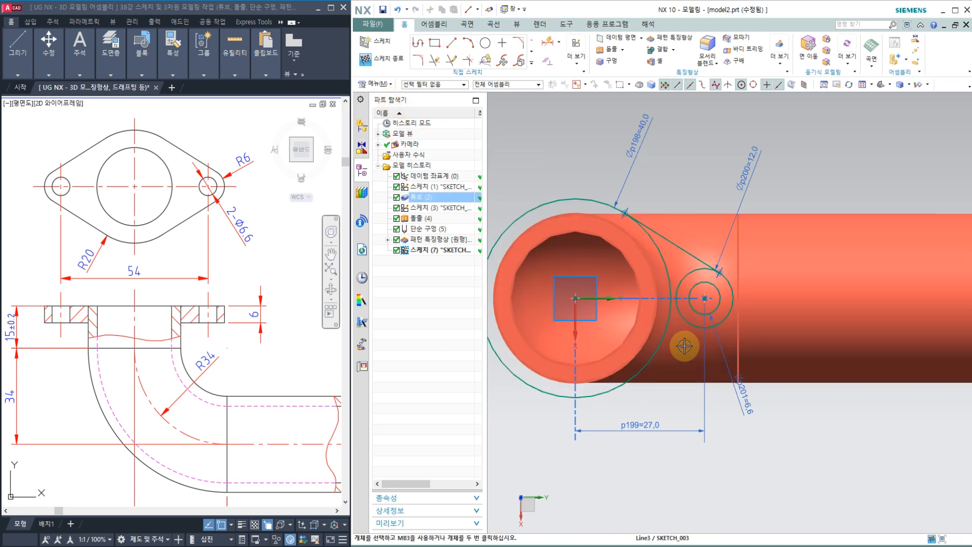
Step: Mirror the tangent line about the datum Y axis to the lower side of the flange outline
click(531, 63)
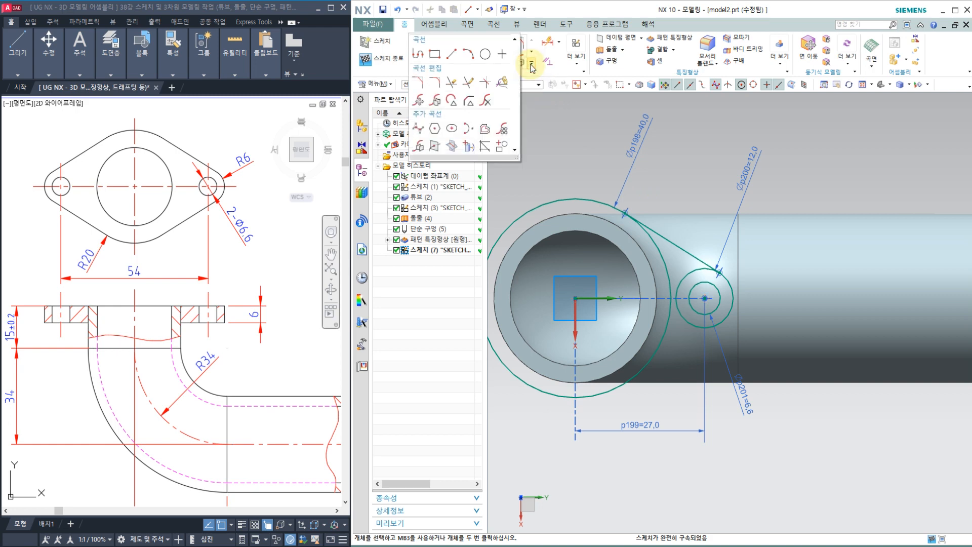
click(418, 147)
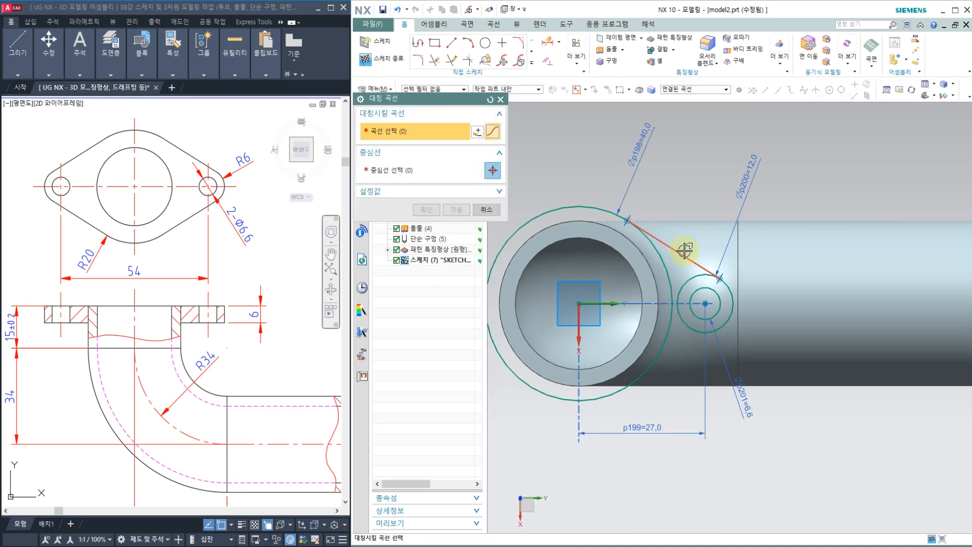
click(685, 252)
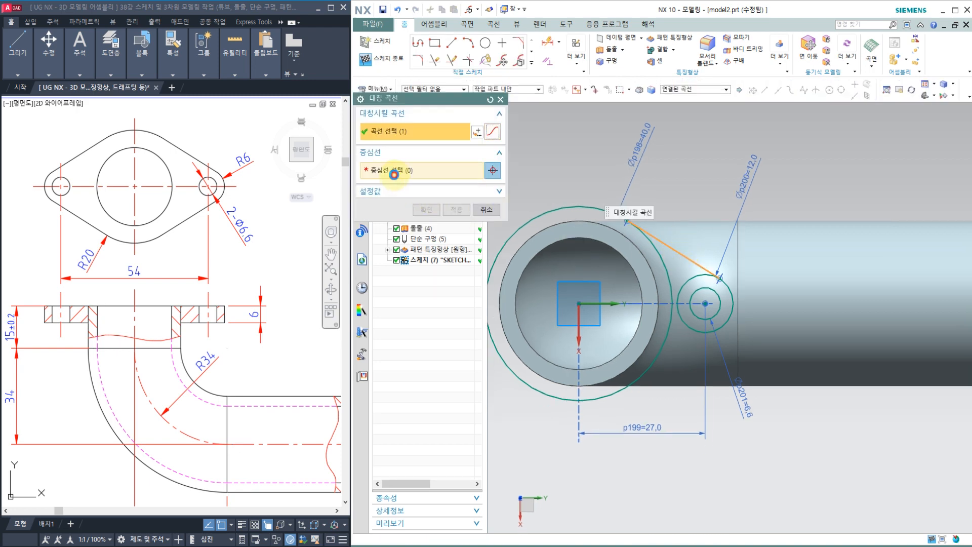
click(615, 304)
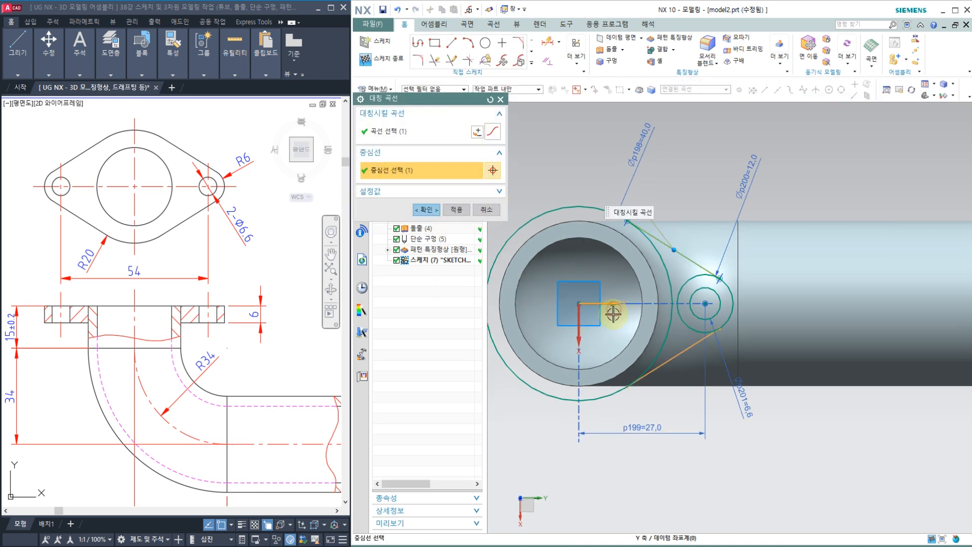
click(457, 210)
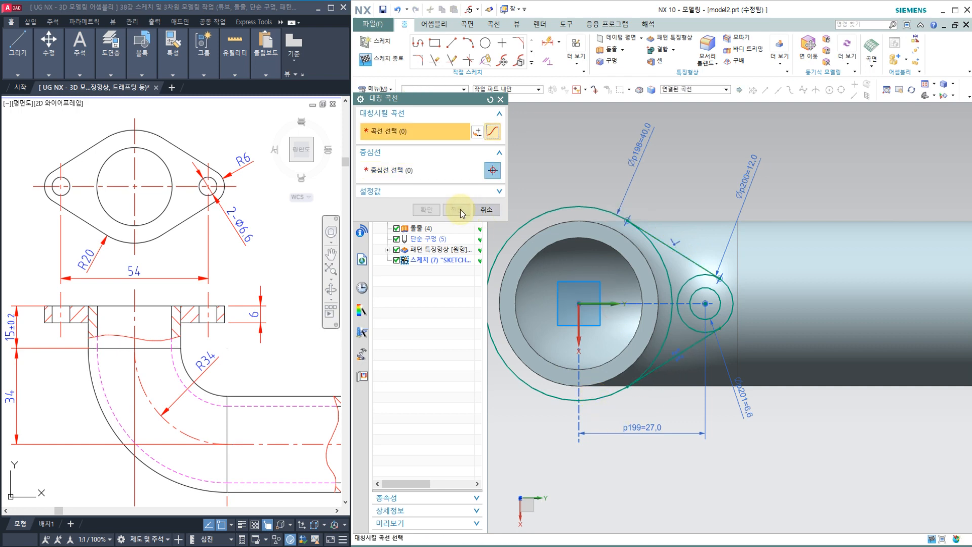
click(486, 210)
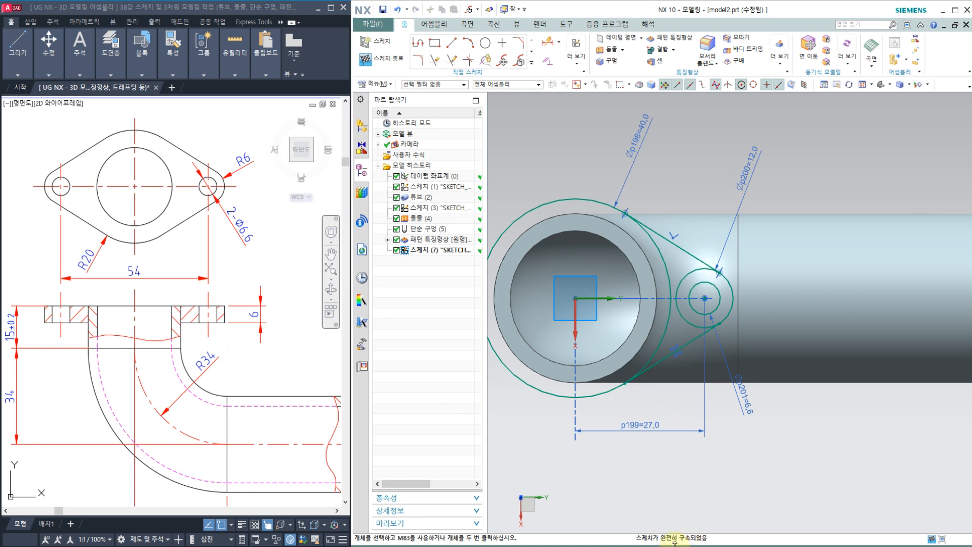
Step: Mirror both tangent lines and the two small concentric circles about the datum X axis to the opposite side of the flange outline
scroll(674, 394, up, 2)
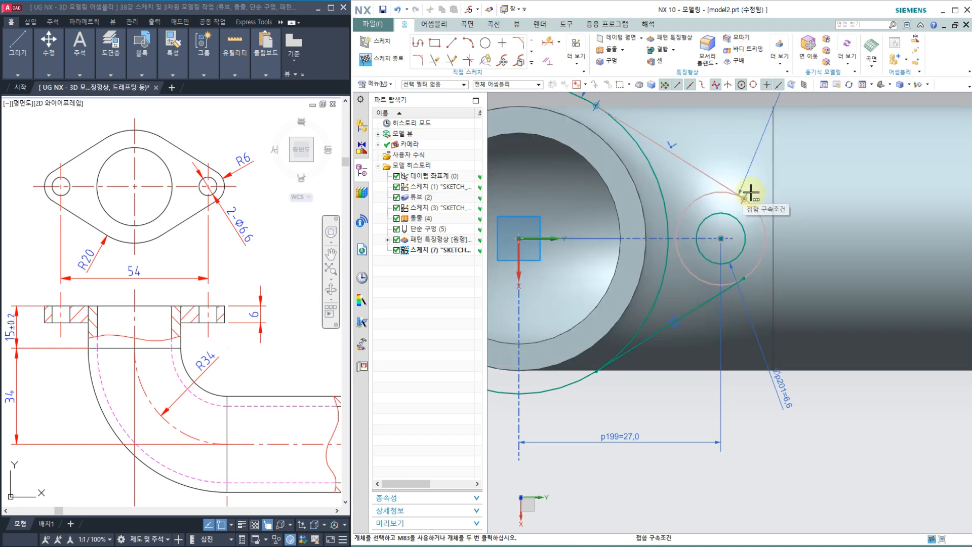
scroll(752, 193, down, 3)
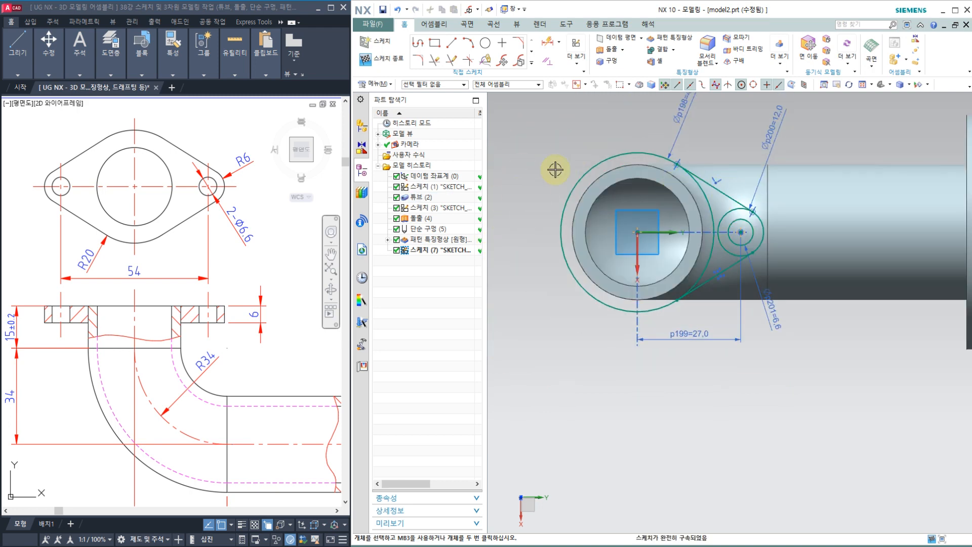
click(532, 65)
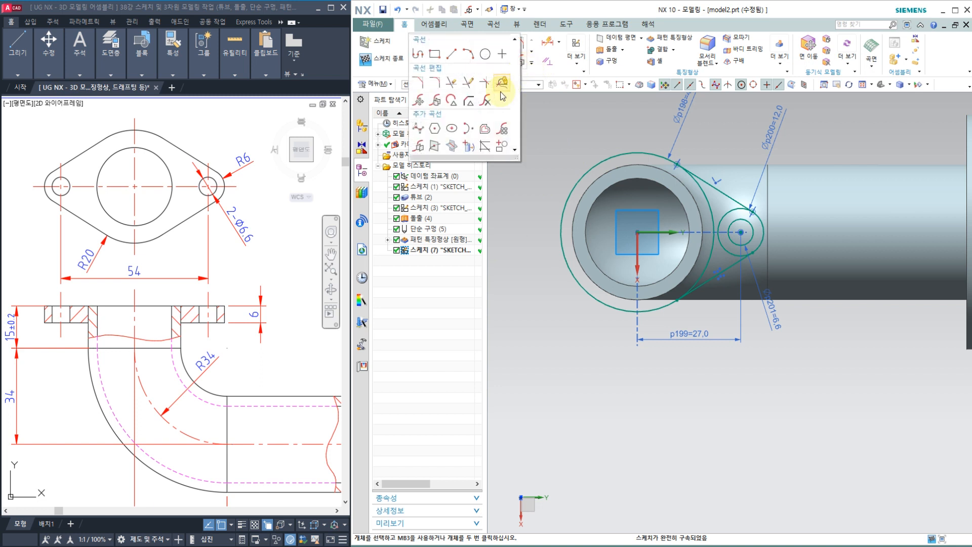
click(424, 146)
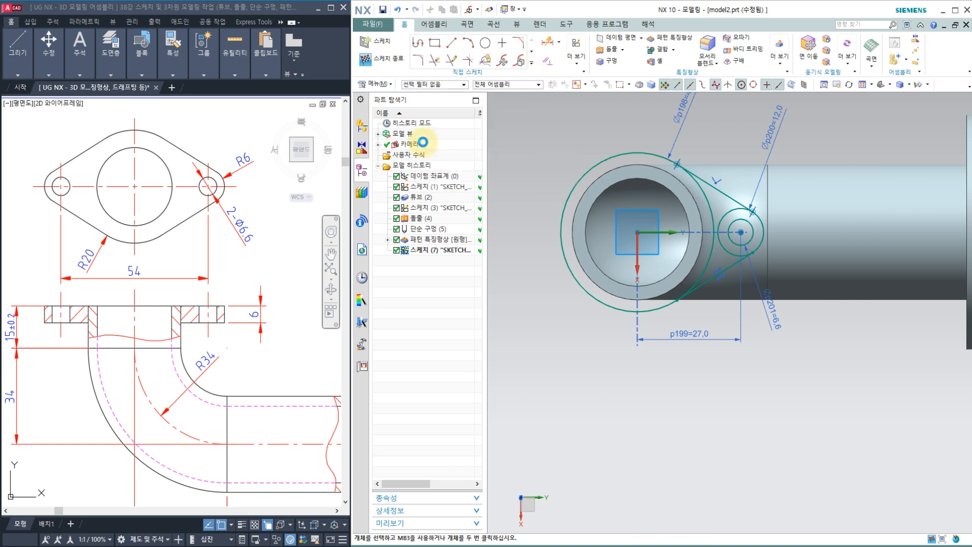
scroll(758, 213, up, 1)
scroll(759, 213, up, 1)
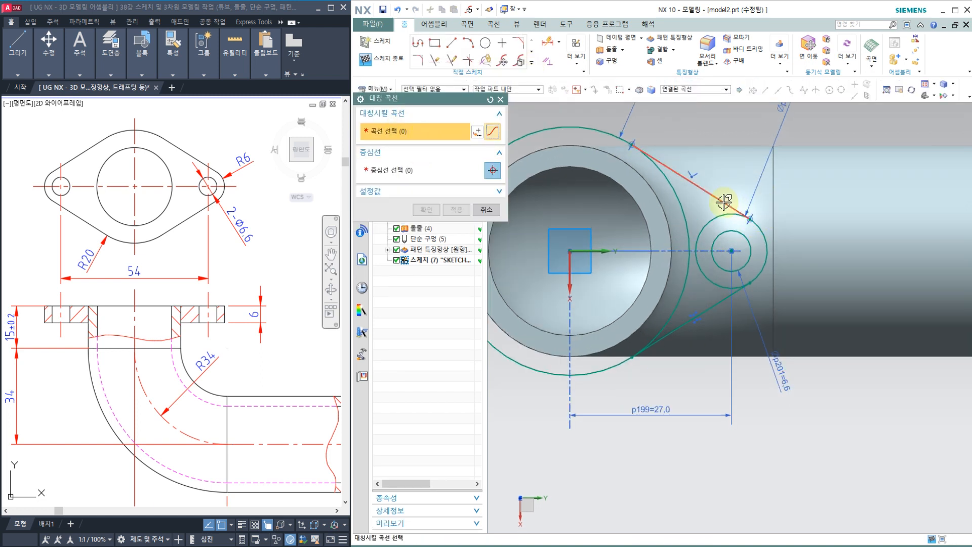
click(729, 207)
click(739, 216)
click(738, 232)
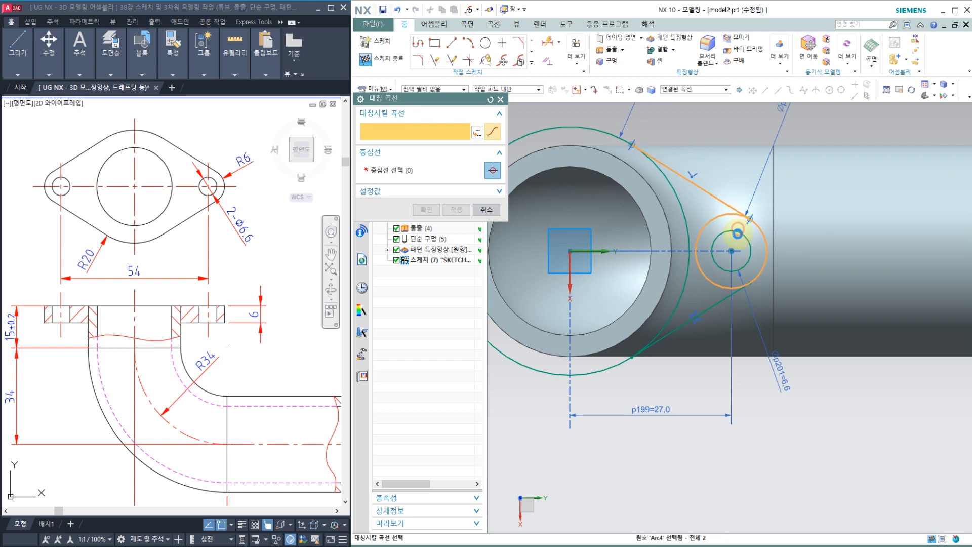
click(710, 308)
click(419, 174)
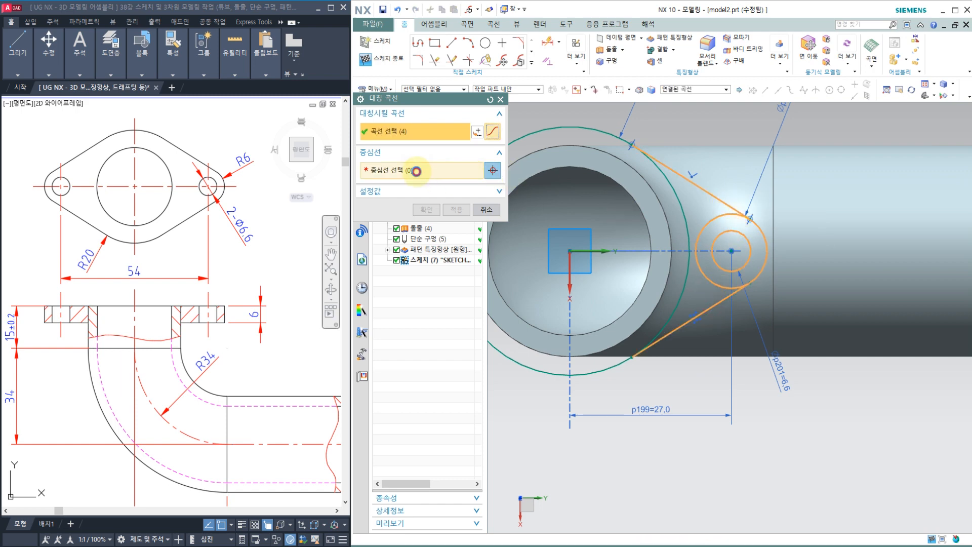
click(572, 286)
scroll(648, 286, down, 5)
scroll(565, 264, up, 2)
scroll(565, 264, up, 2)
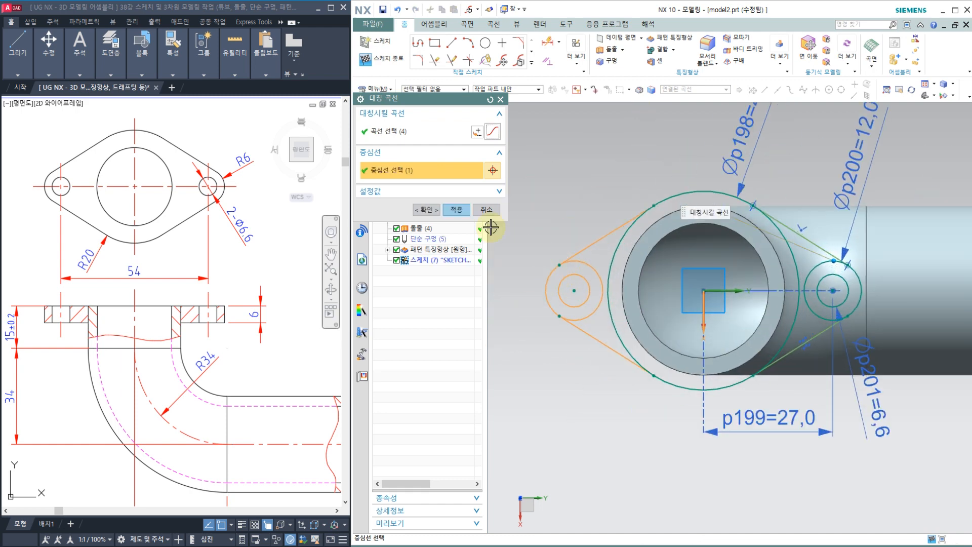
click(426, 209)
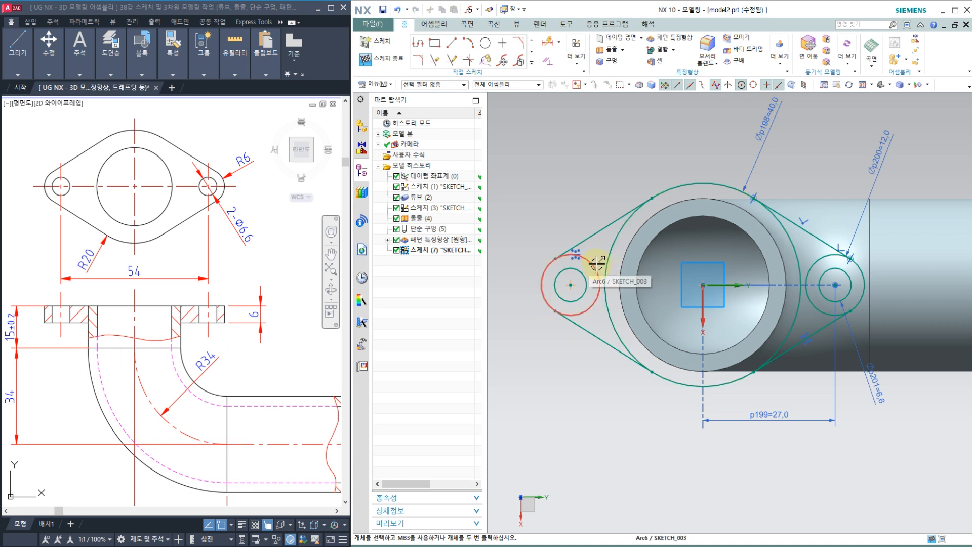
click(304, 249)
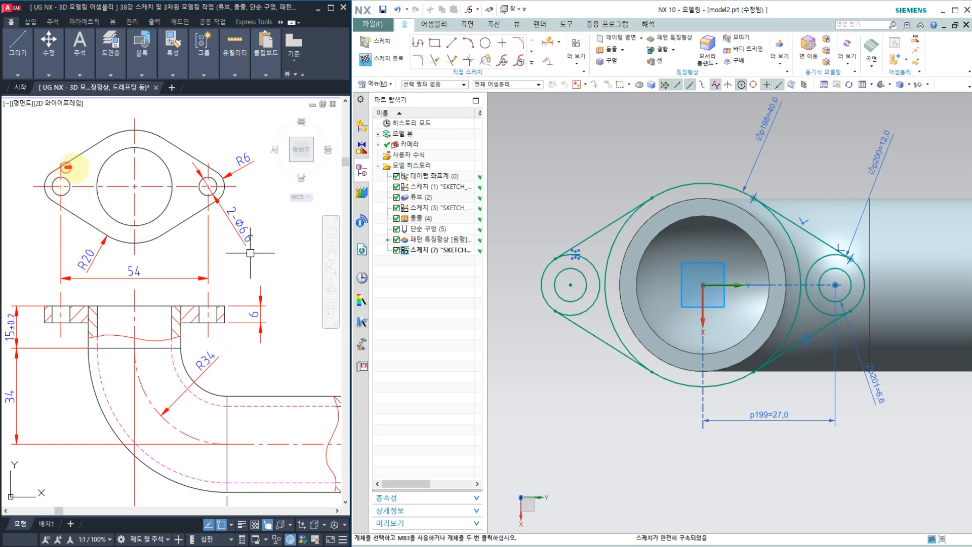
drag(70, 167, 76, 213)
drag(117, 144, 96, 238)
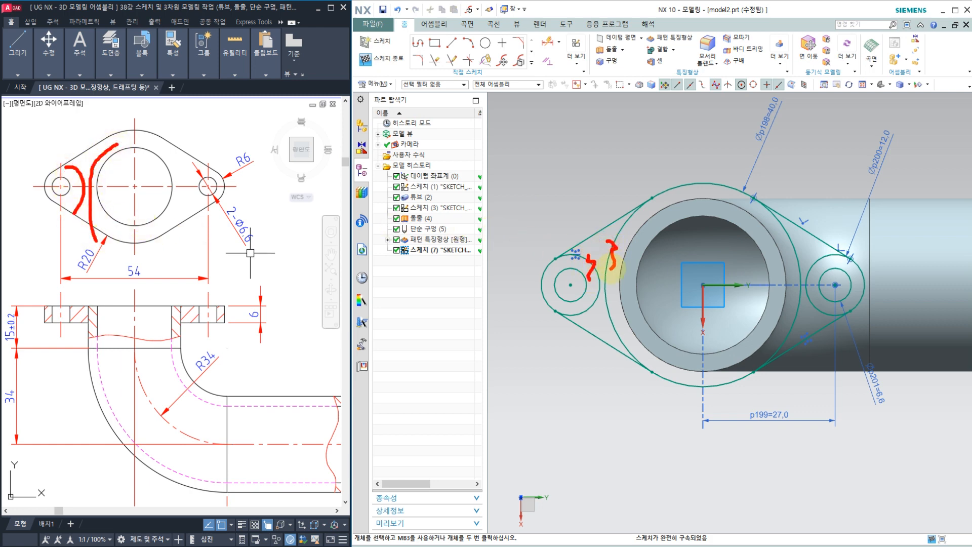
drag(799, 244, 791, 269)
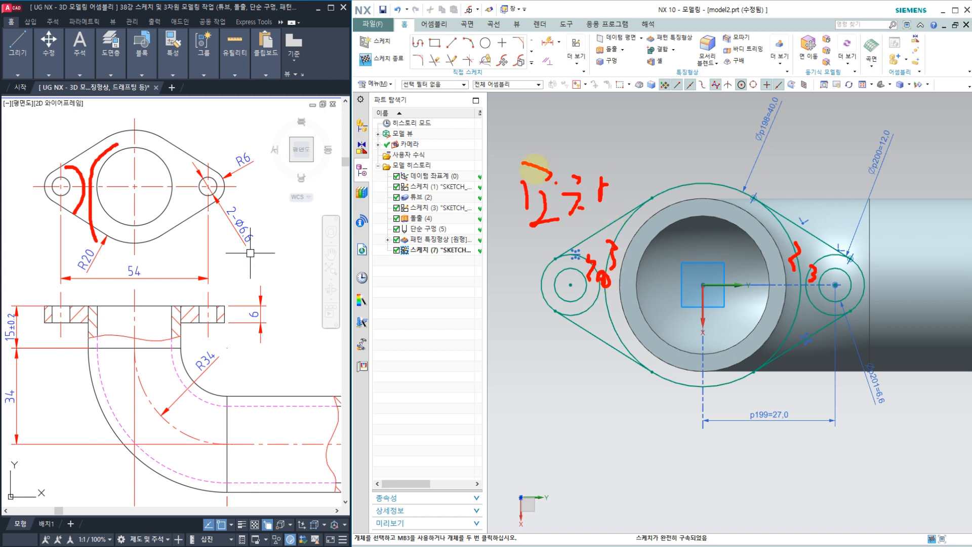
key(Escape)
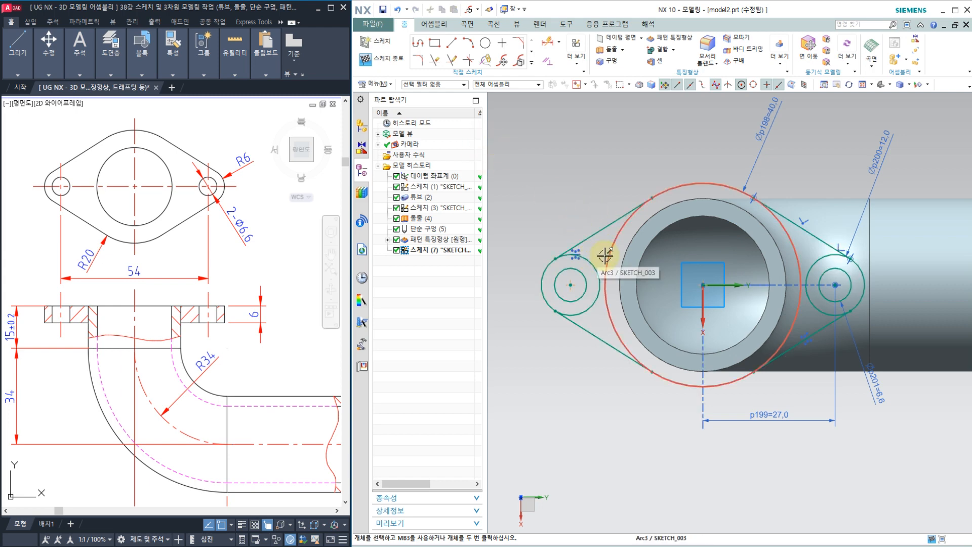
Step: Trim away the inner arcs of the 40 mm circle and both 12 mm circles to leave one closed flange outline
click(435, 60)
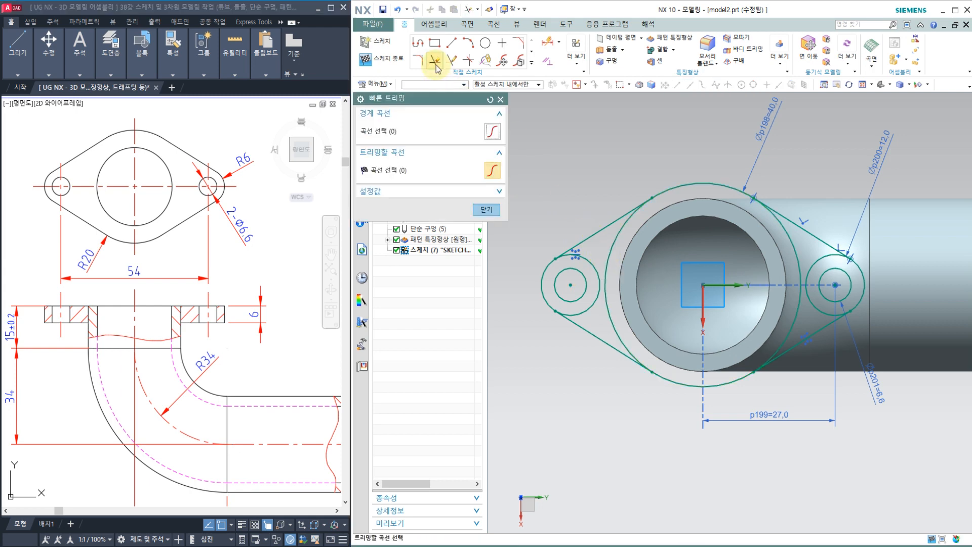
click(592, 263)
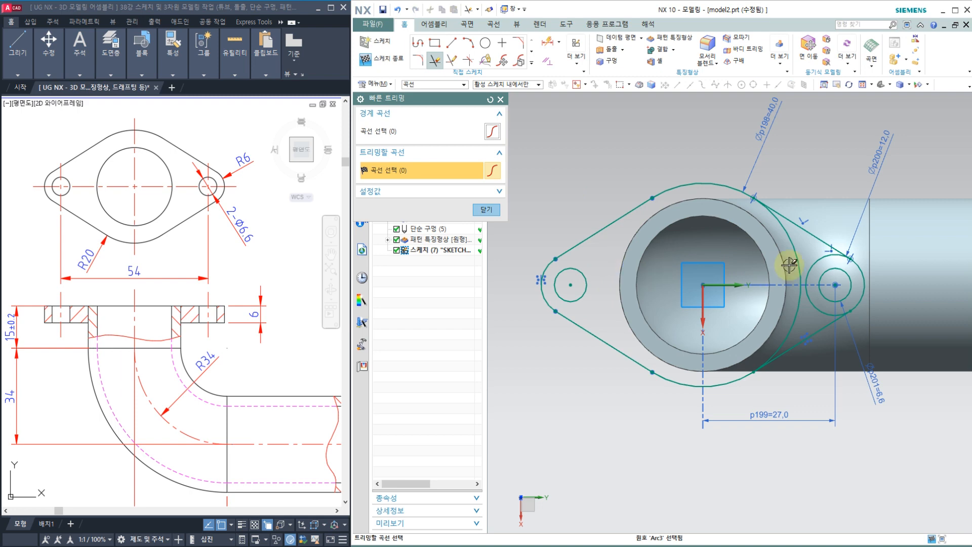
click(804, 246)
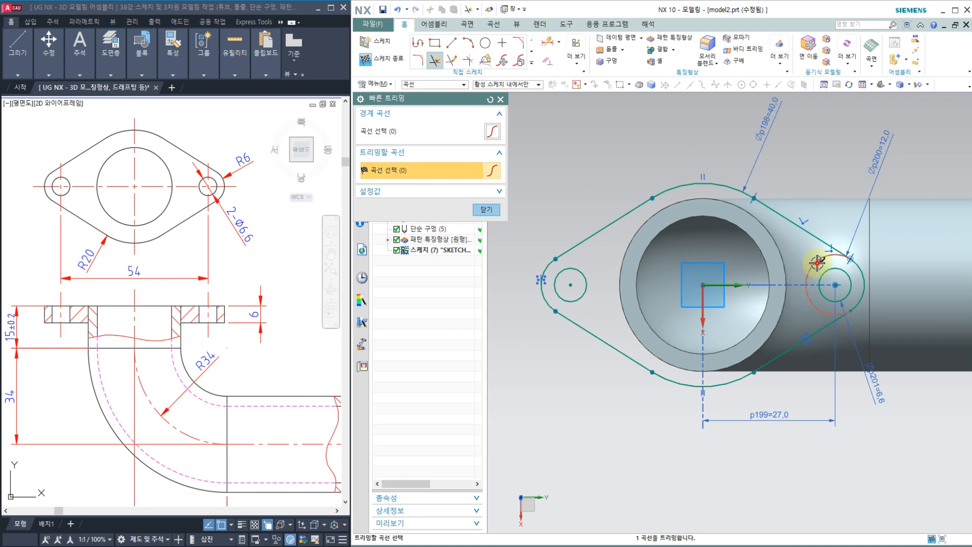
click(817, 261)
click(487, 210)
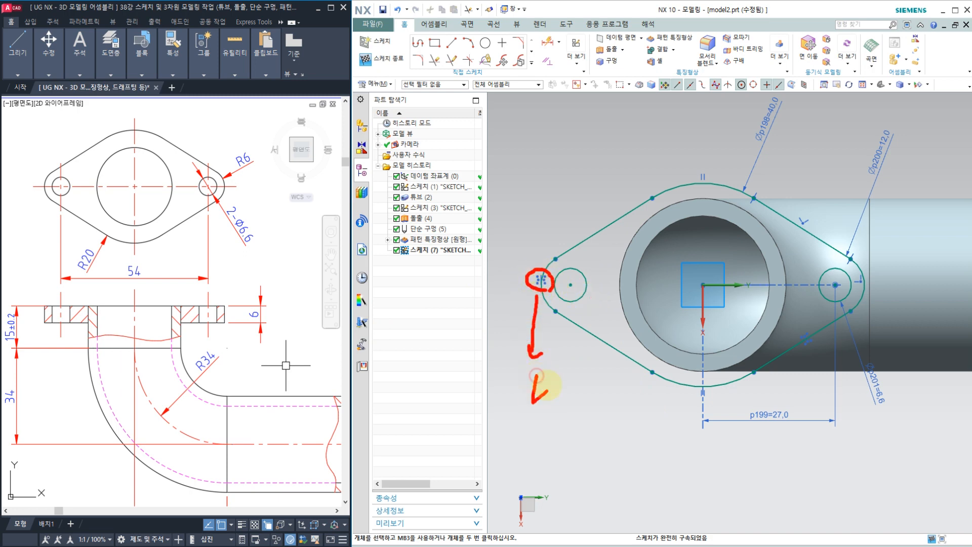
drag(544, 444, 557, 420)
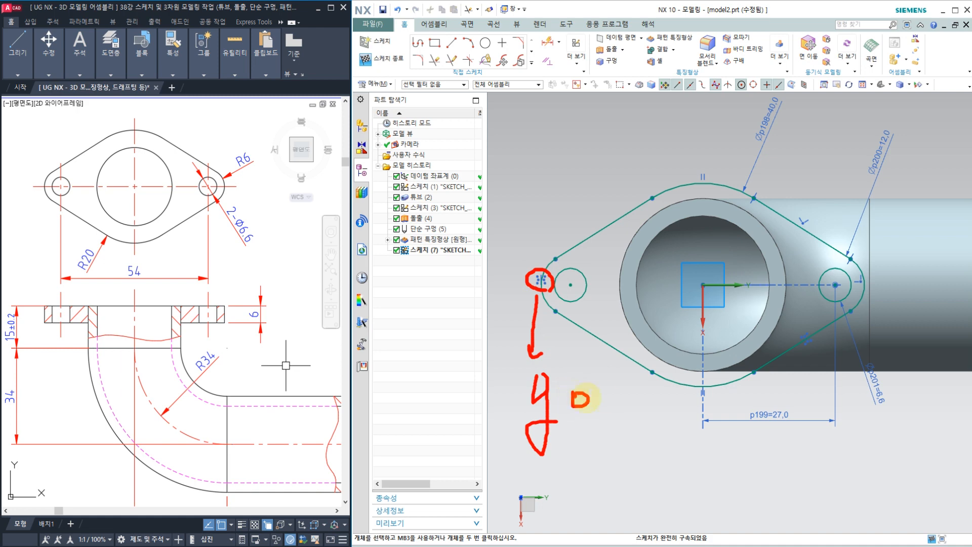
drag(652, 360, 653, 415)
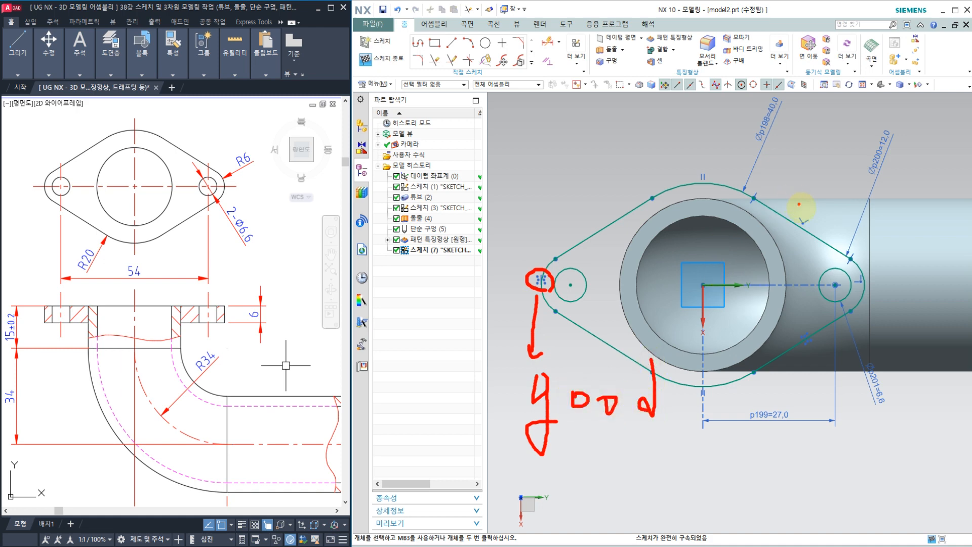
drag(798, 233, 820, 229)
drag(812, 357, 812, 341)
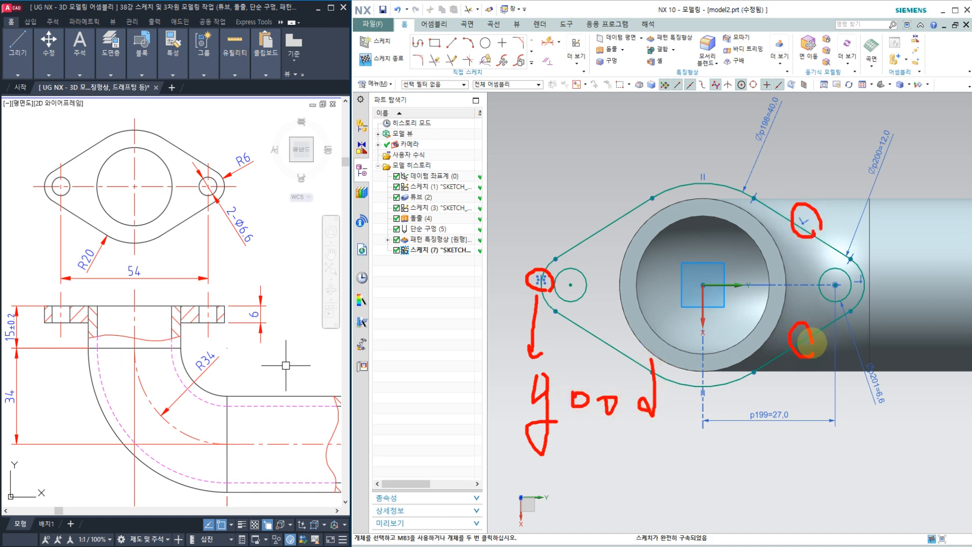
mouse_move(789, 221)
mouse_down()
mouse_move(818, 212)
mouse_move(819, 239)
mouse_up()
drag(810, 249, 831, 237)
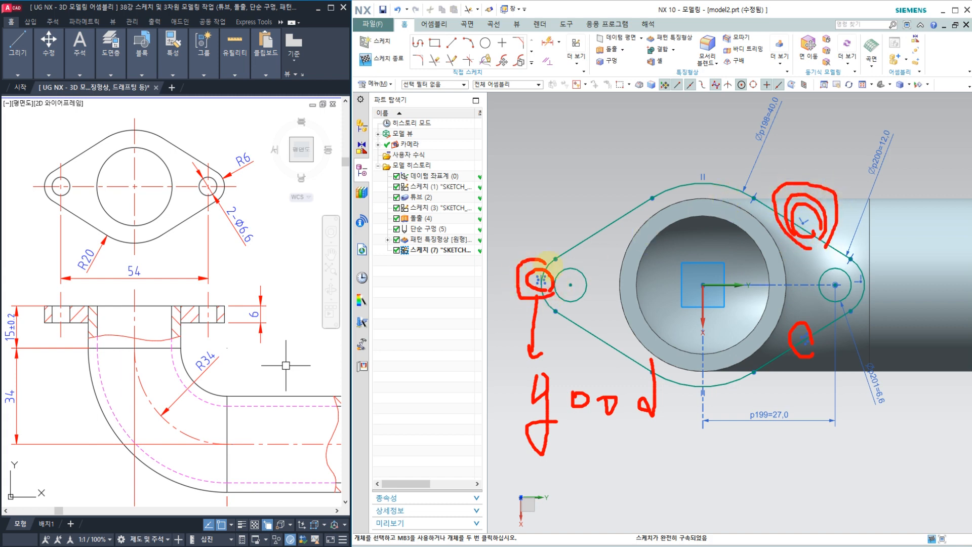
drag(544, 442, 683, 455)
drag(551, 463, 697, 473)
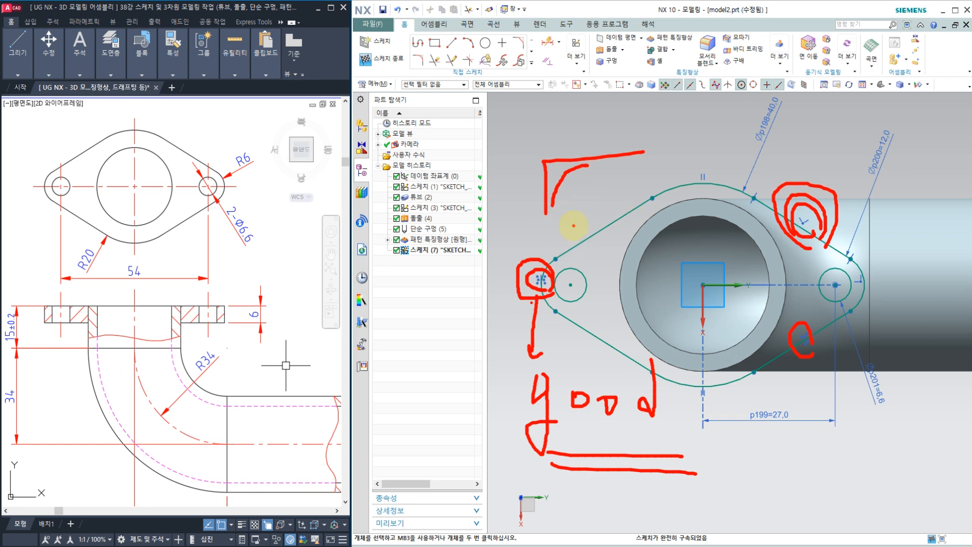
key(Escape)
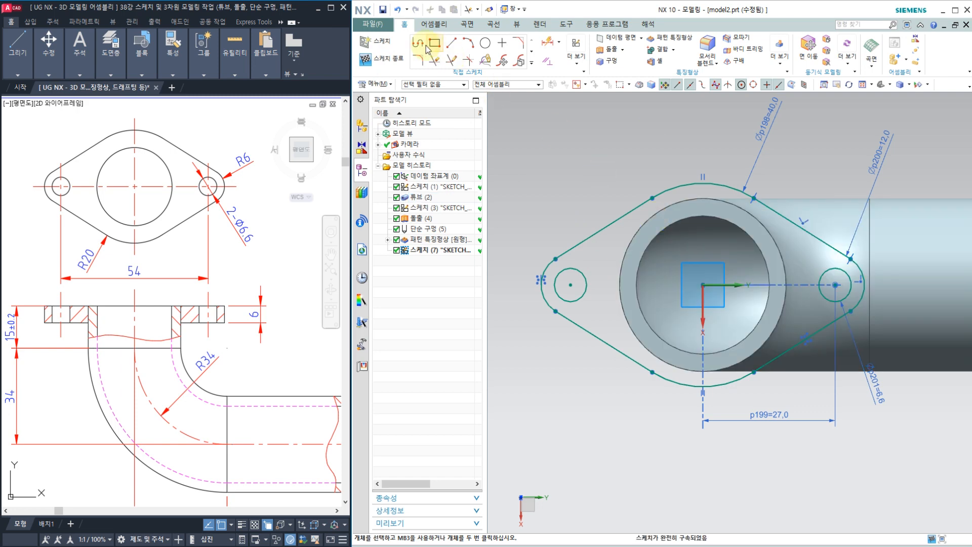
Step: Finish the sketch and select the flange outline, the pipe's inner edge and both bolt-hole circles as the section for an Extrude
click(387, 58)
middle_drag(724, 152, 681, 195)
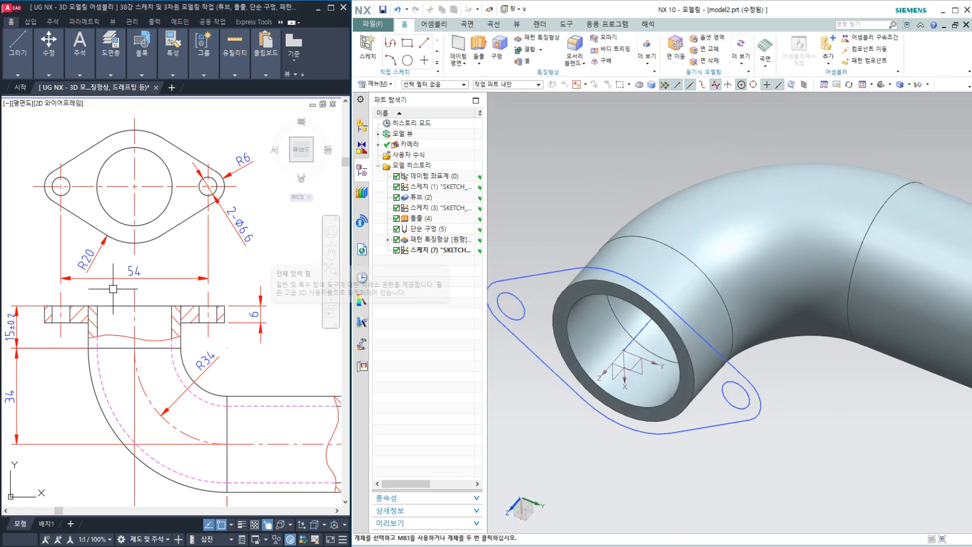
middle_drag(84, 301, 119, 295)
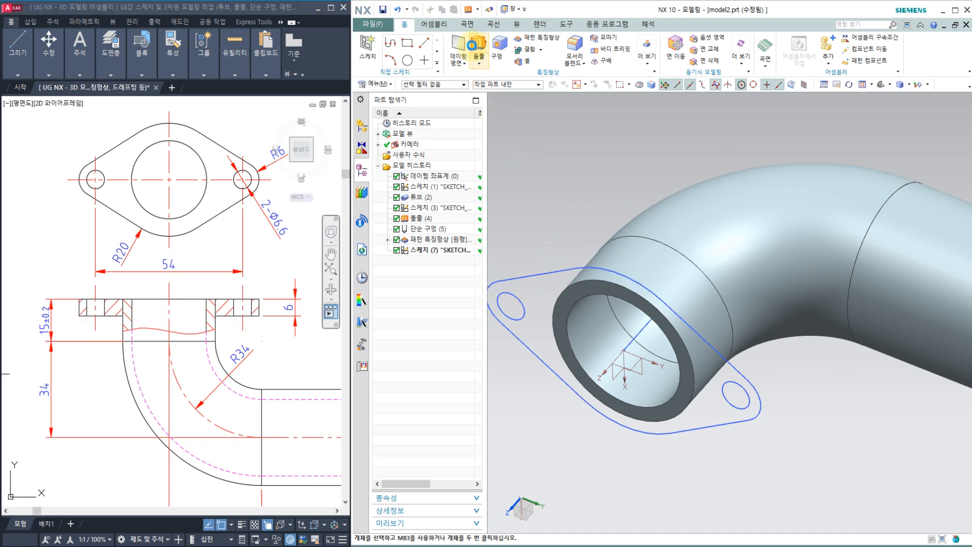
click(478, 46)
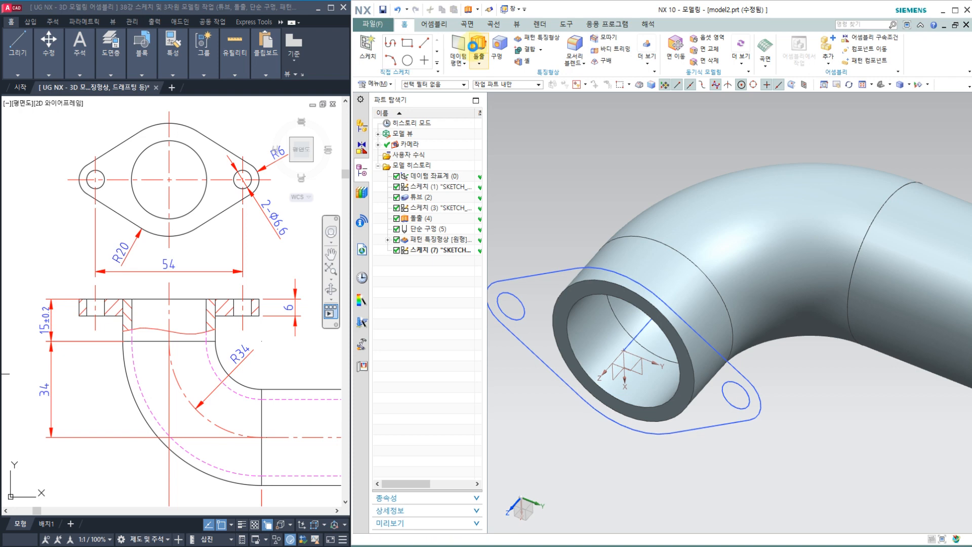
click(550, 272)
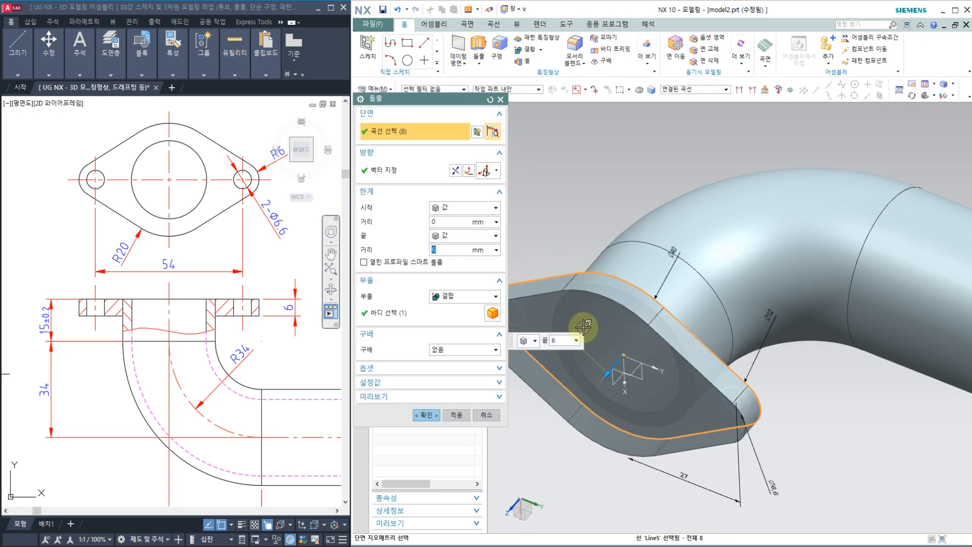
click(574, 318)
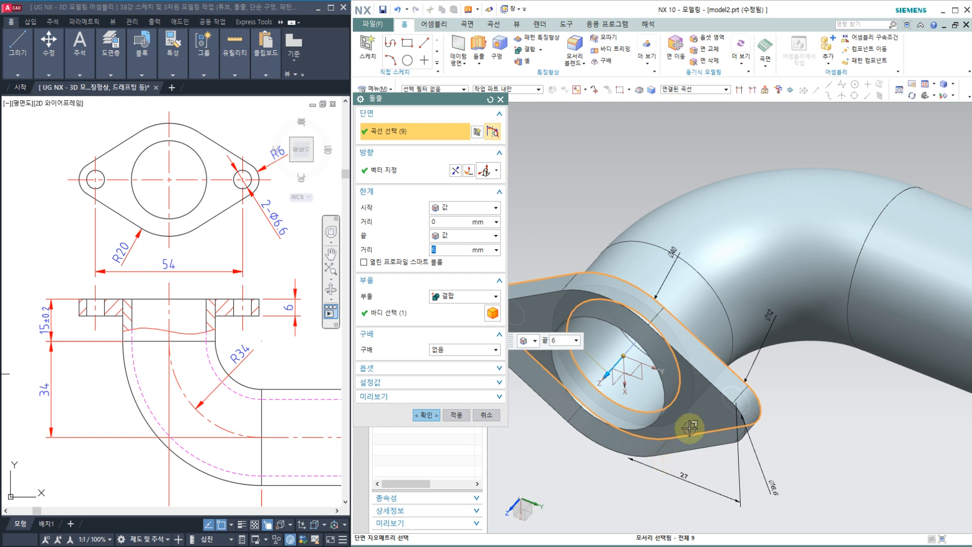
middle_drag(679, 436, 569, 341)
click(740, 386)
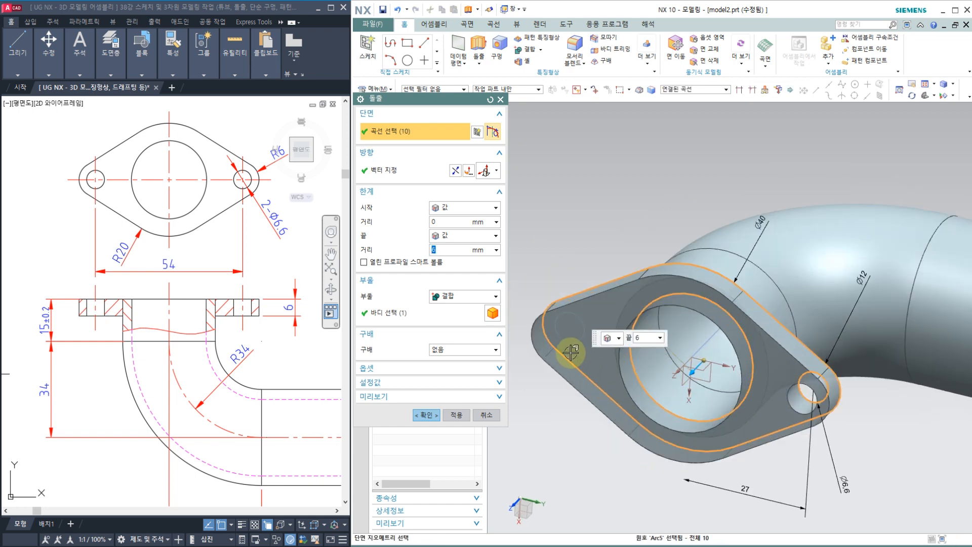
click(572, 343)
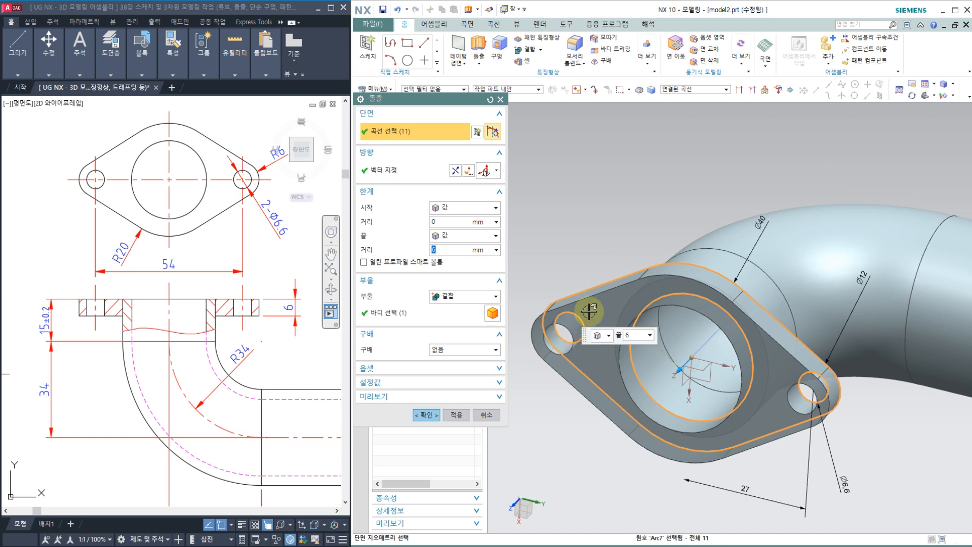
Step: Extrude the flange section 6 mm in the reversed direction, back along the pipe, and unite it with the pipe body
middle_drag(602, 231, 577, 245)
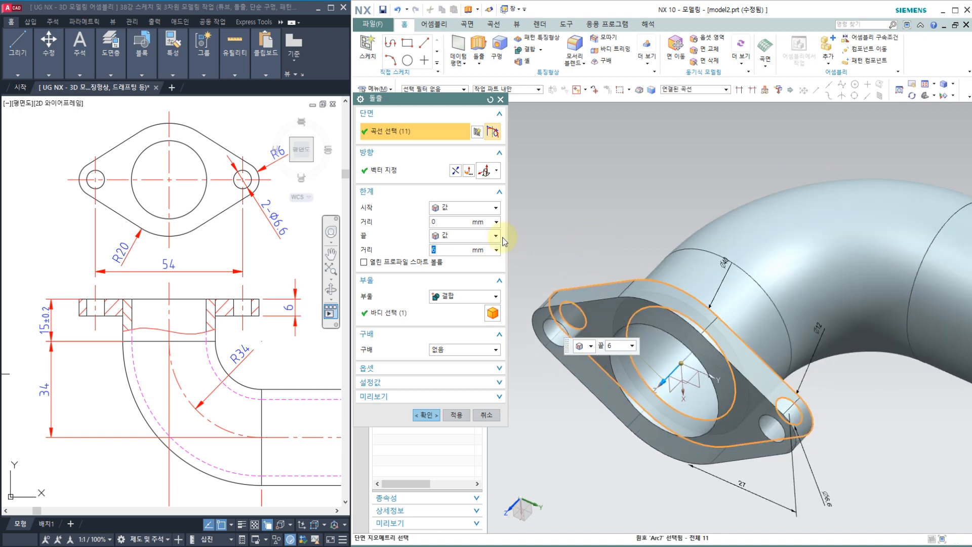
click(457, 171)
click(461, 297)
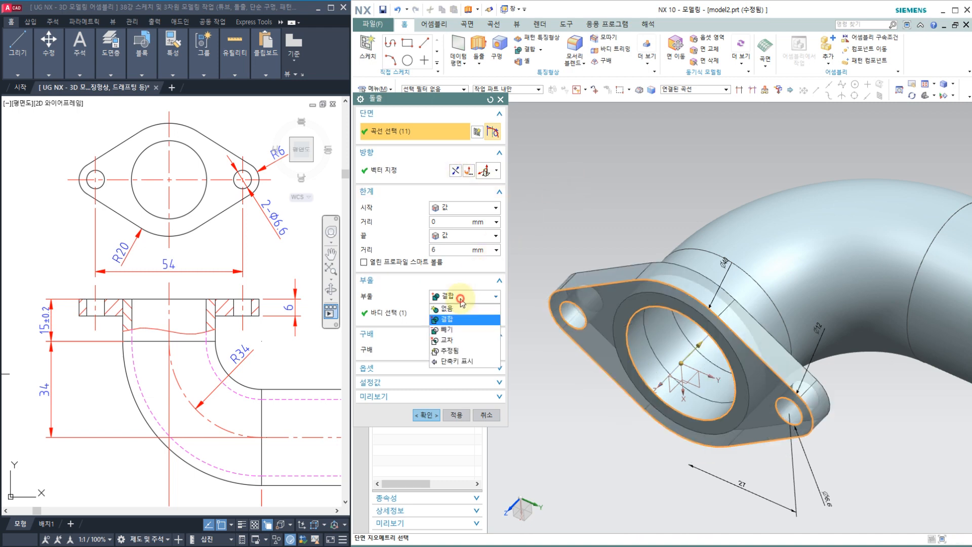
click(455, 318)
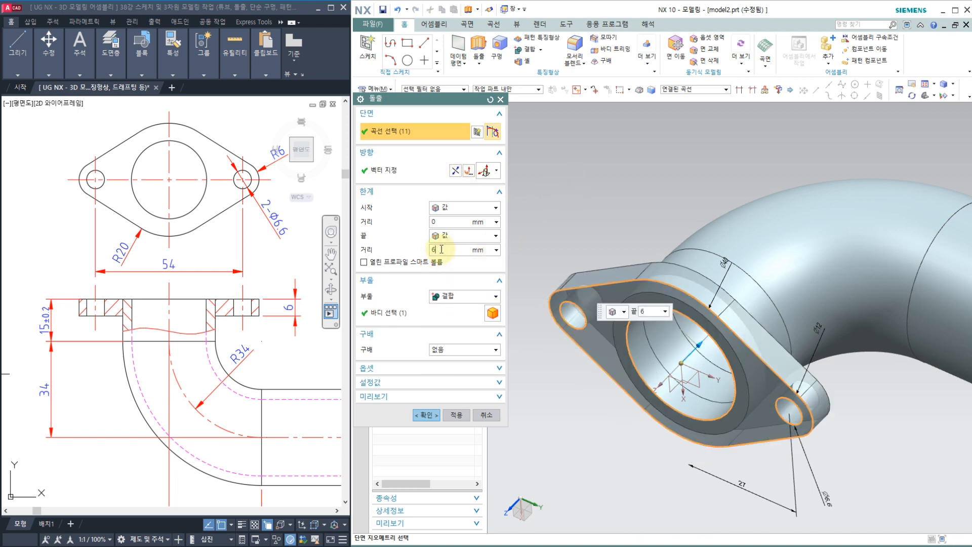
click(428, 416)
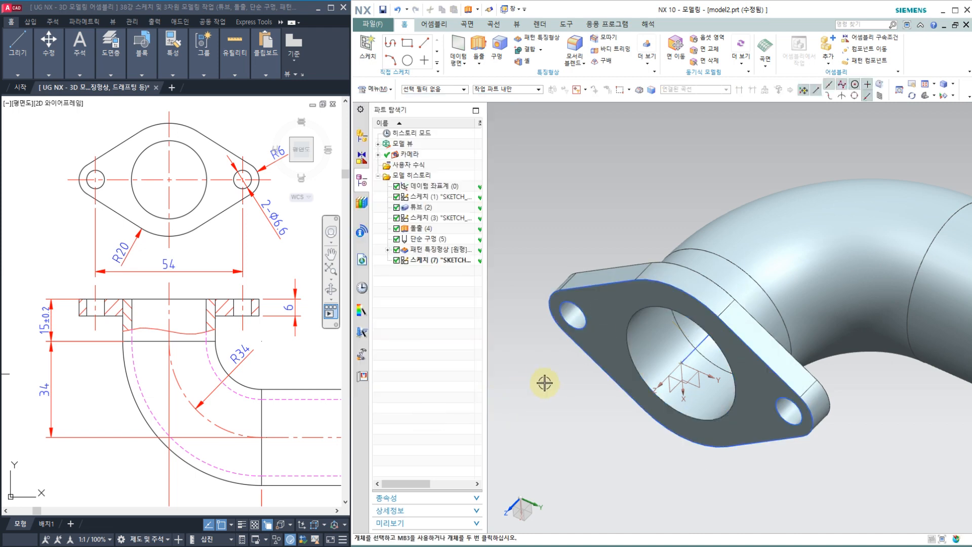
middle_drag(557, 385, 579, 340)
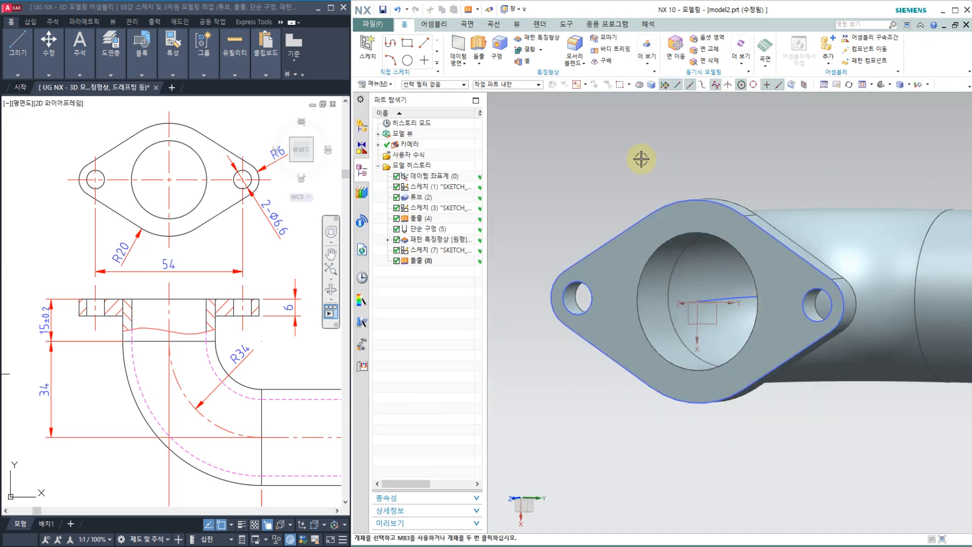
Step: Inspect the elbow model from several angles, including both flanges and the side profile, and compare it with the 2D drawing
scroll(638, 160, down, 5)
middle_drag(688, 299, 686, 269)
scroll(706, 248, down, 2)
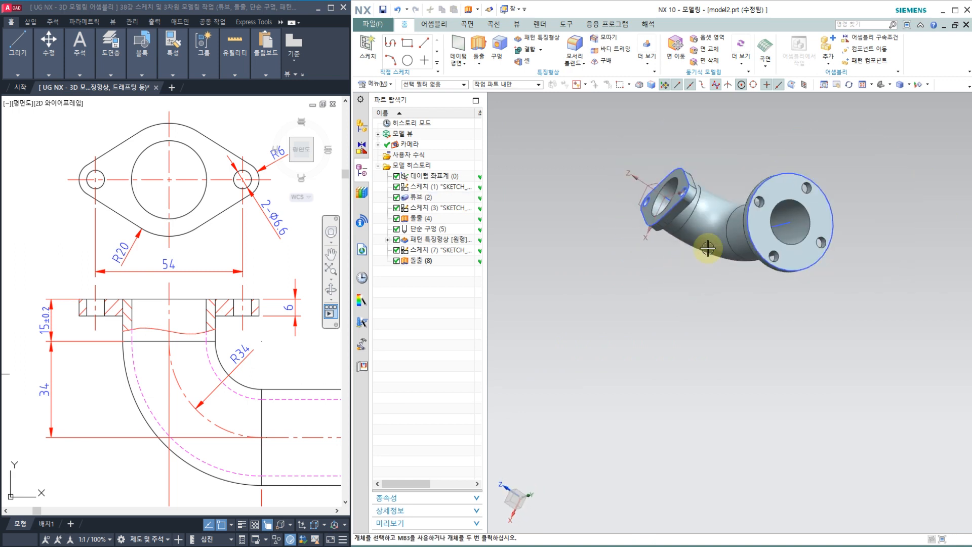
scroll(759, 141, up, 4)
mouse_move(716, 179)
middle_down()
mouse_move(762, 172)
mouse_move(728, 156)
middle_up()
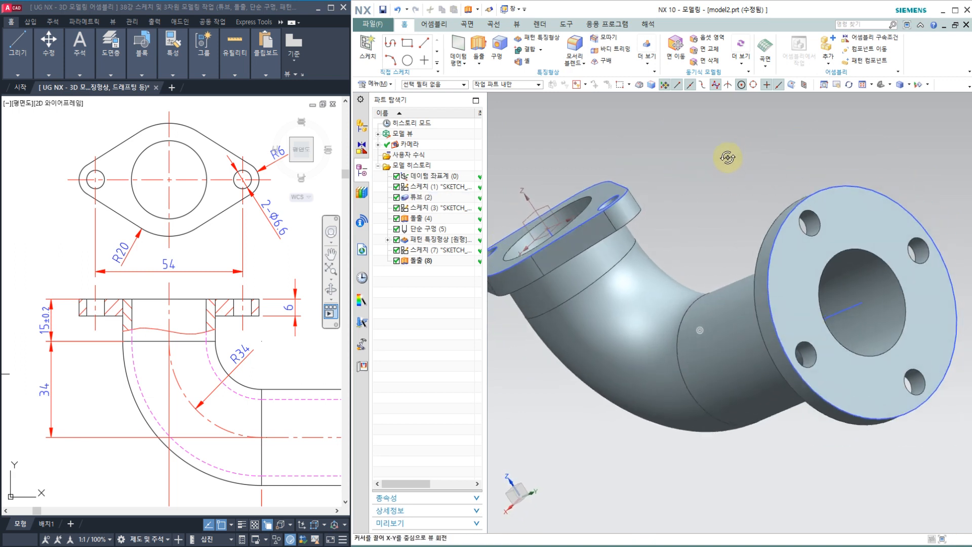
scroll(202, 308, down, 2)
scroll(199, 307, down, 2)
middle_drag(234, 345, 177, 338)
scroll(259, 322, up, 2)
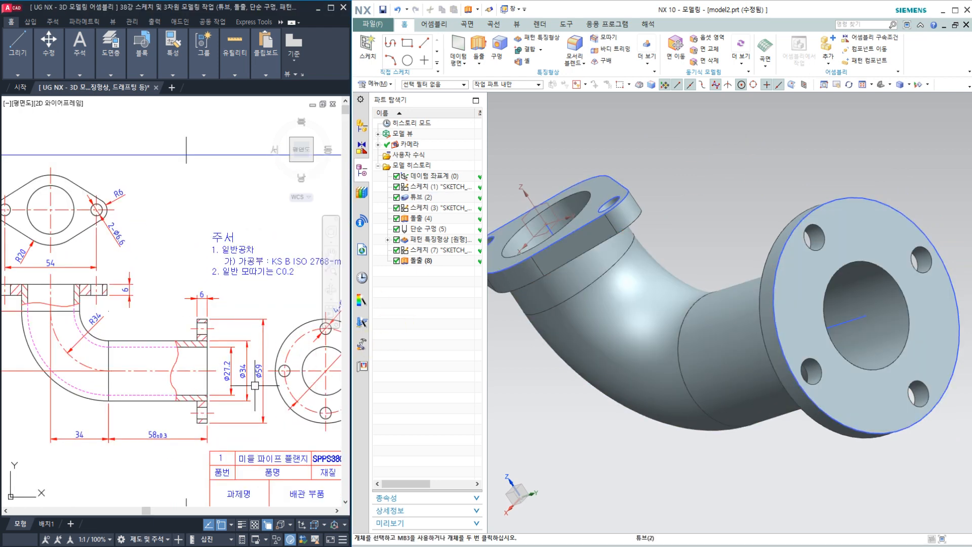
click(724, 431)
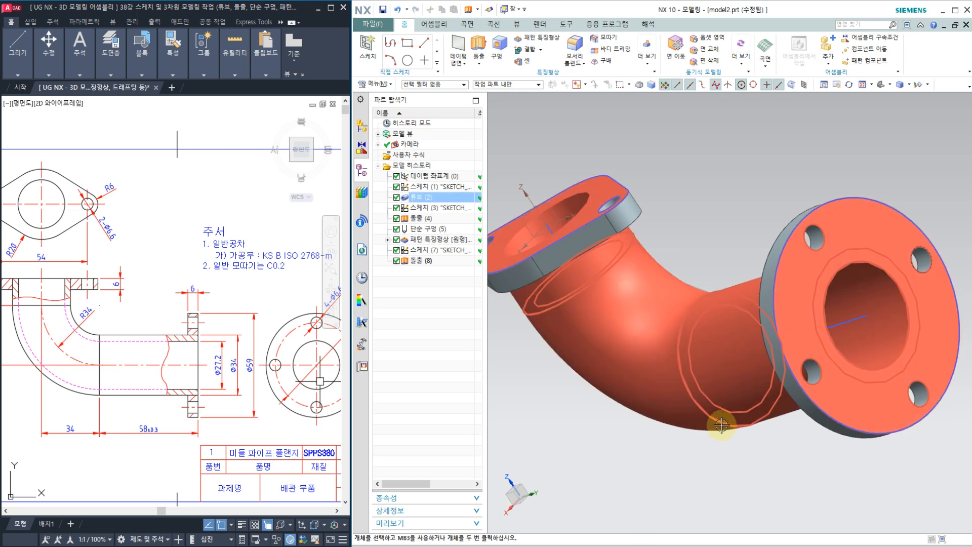
mouse_move(724, 431)
middle_down()
mouse_move(755, 404)
mouse_move(728, 397)
mouse_move(730, 415)
middle_up()
scroll(733, 410, up, 3)
key(F8)
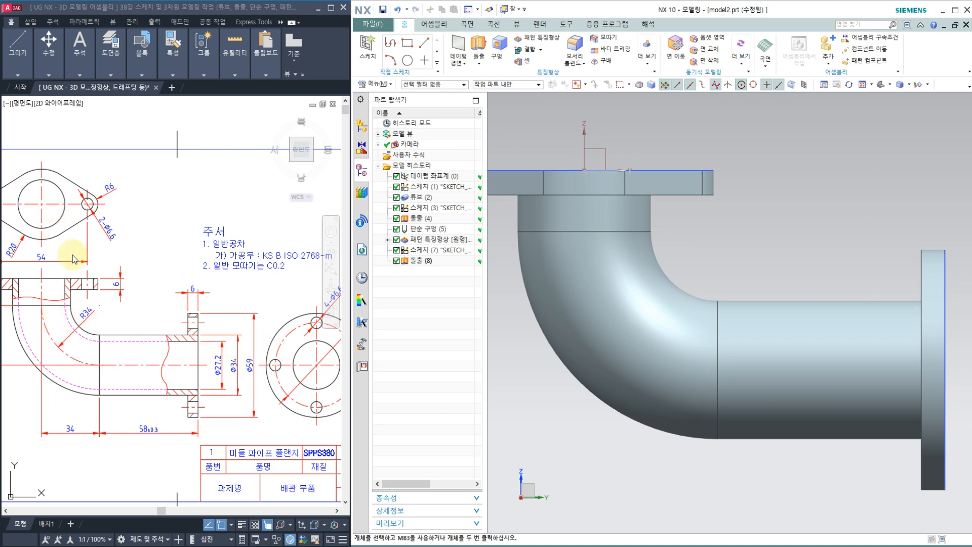
click(131, 227)
middle_drag(65, 226, 99, 224)
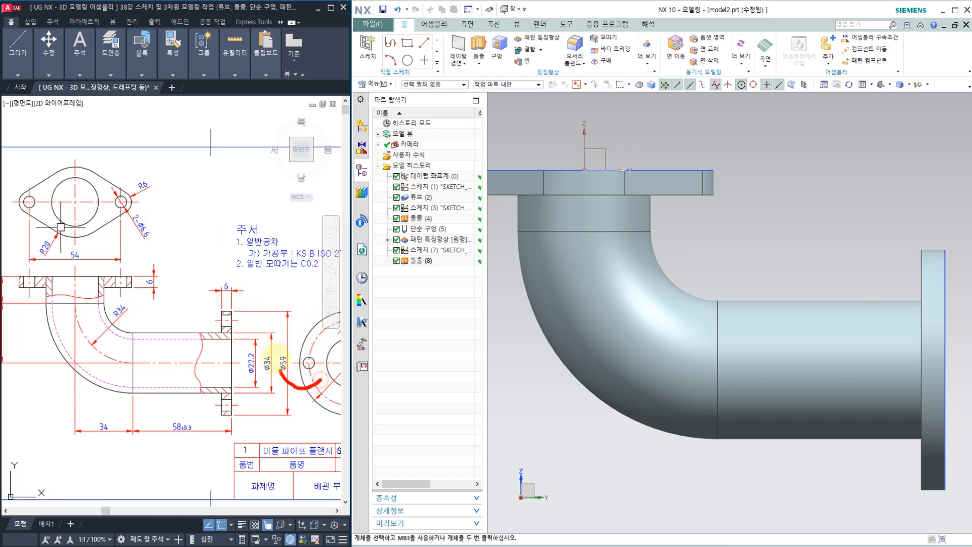
drag(277, 354, 327, 369)
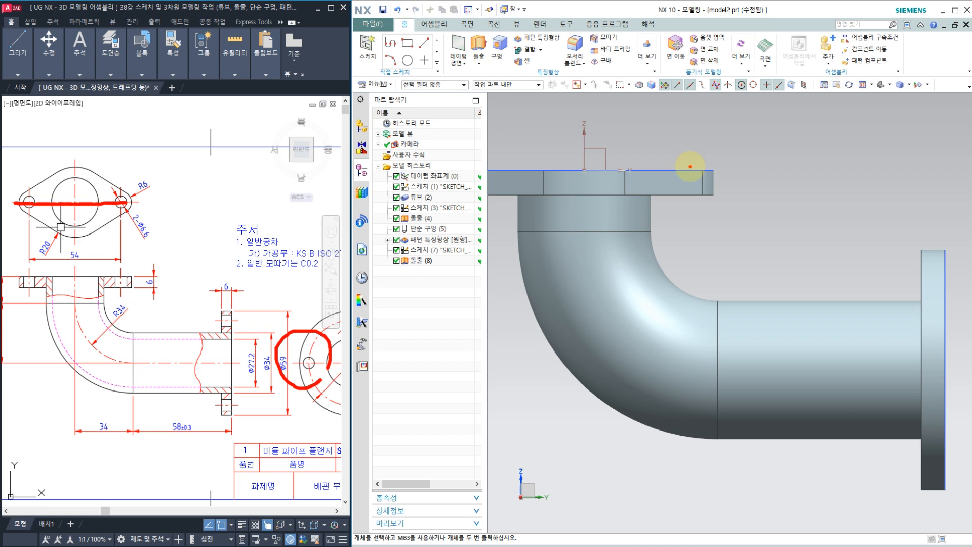
middle_drag(686, 152, 691, 213)
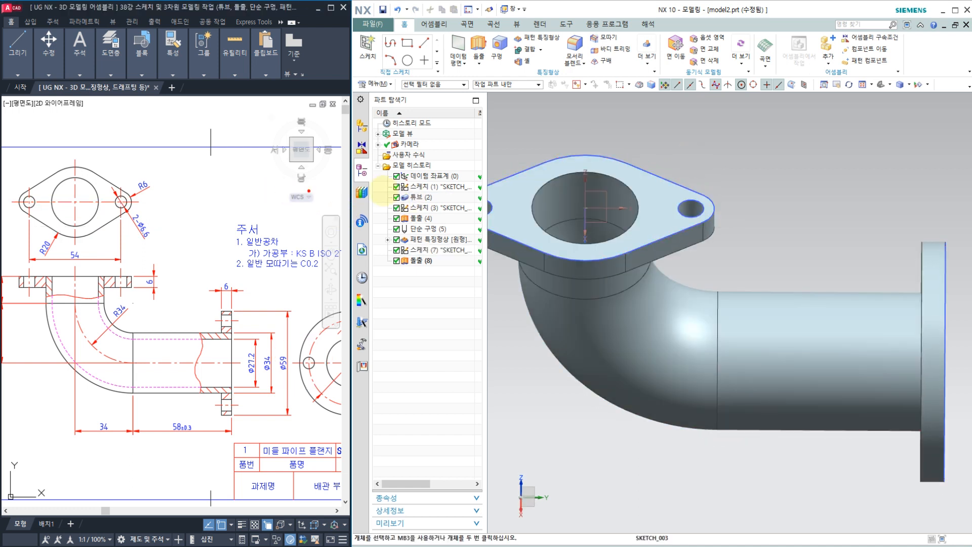
mouse_move(577, 165)
mouse_down()
mouse_move(661, 180)
mouse_move(649, 249)
mouse_move(463, 195)
mouse_move(578, 171)
mouse_up()
mouse_move(567, 84)
mouse_down()
mouse_move(531, 281)
mouse_move(583, 362)
mouse_move(622, 119)
mouse_move(565, 82)
mouse_up()
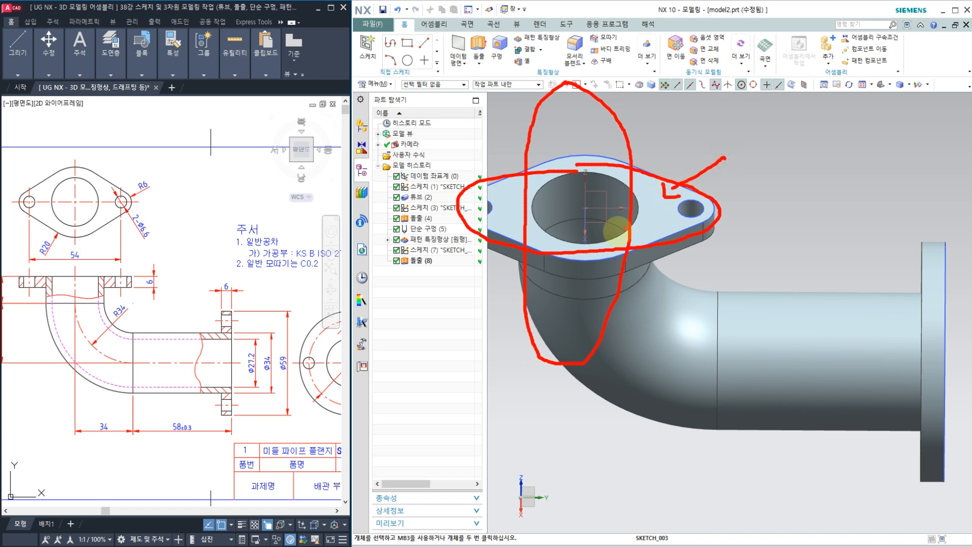
key(ctrl+z)
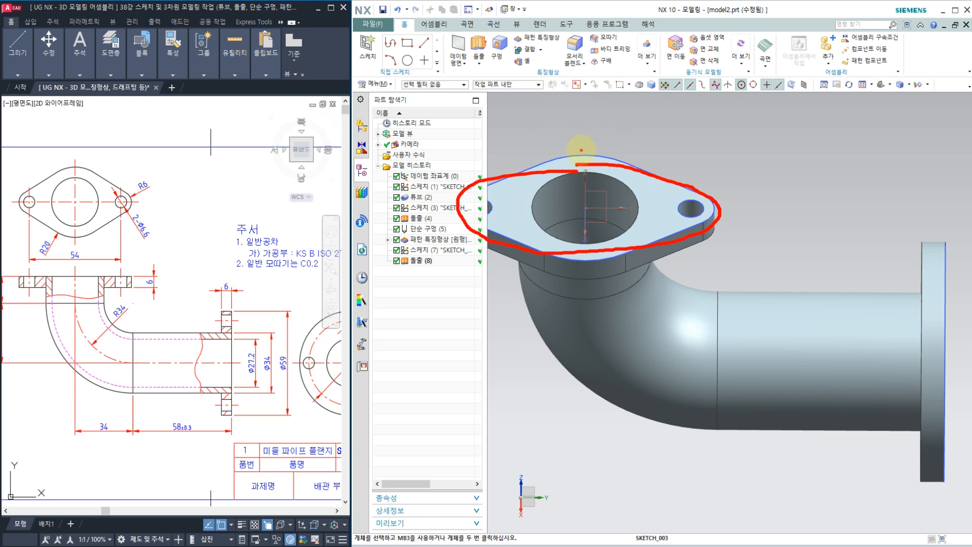
mouse_move(611, 218)
mouse_down()
mouse_move(589, 188)
mouse_move(598, 215)
mouse_up()
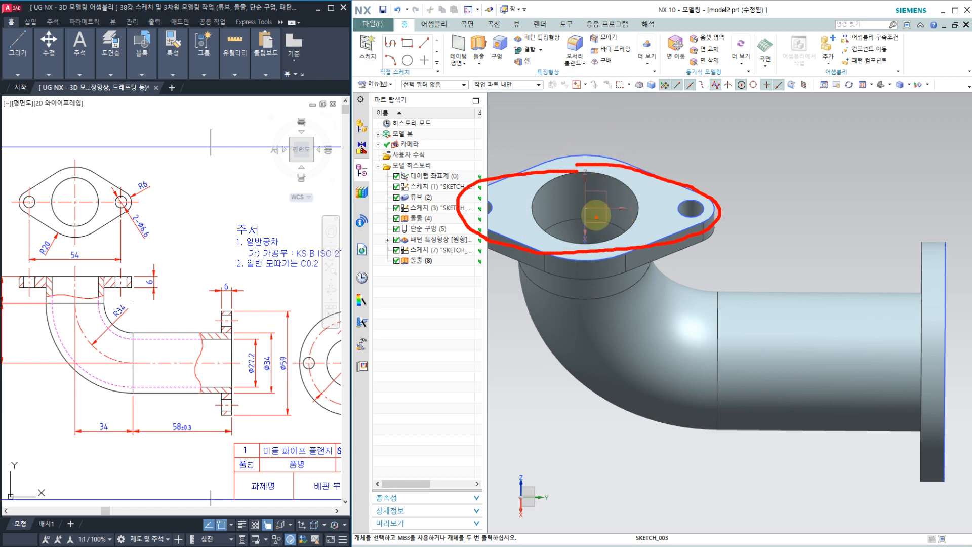
mouse_move(577, 171)
mouse_down()
mouse_move(699, 223)
mouse_move(539, 260)
mouse_up()
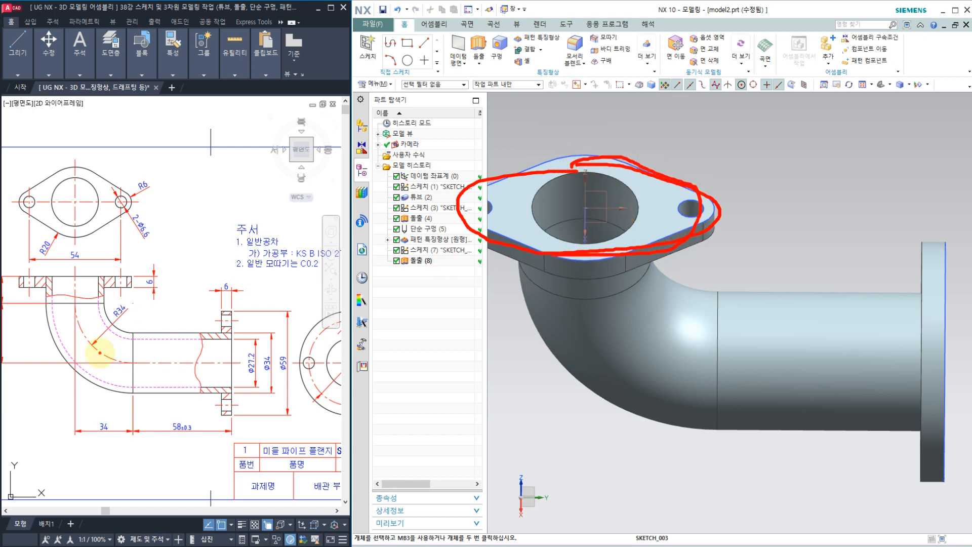
drag(87, 358, 251, 380)
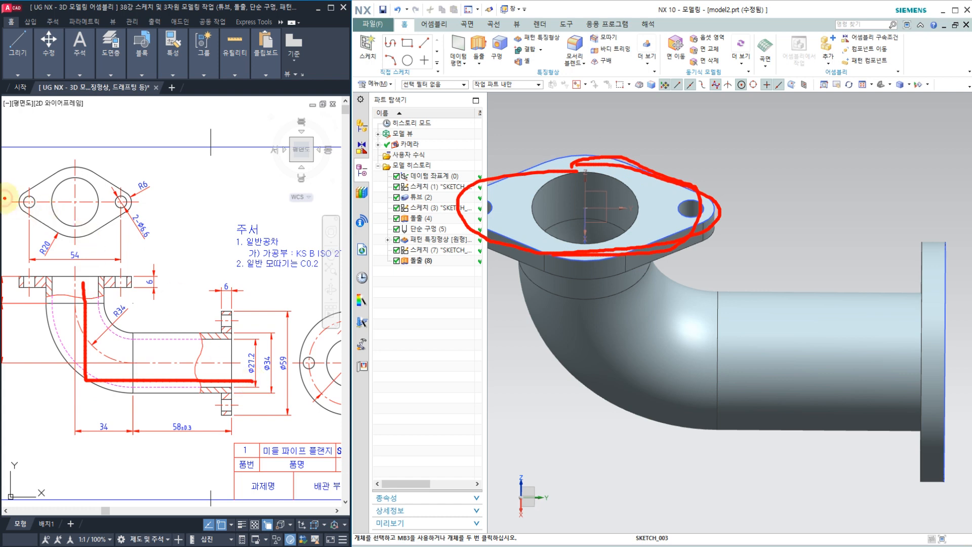
drag(55, 203, 181, 209)
key(ctrl+z)
key(ctrl+z)
key(ctrl+z)
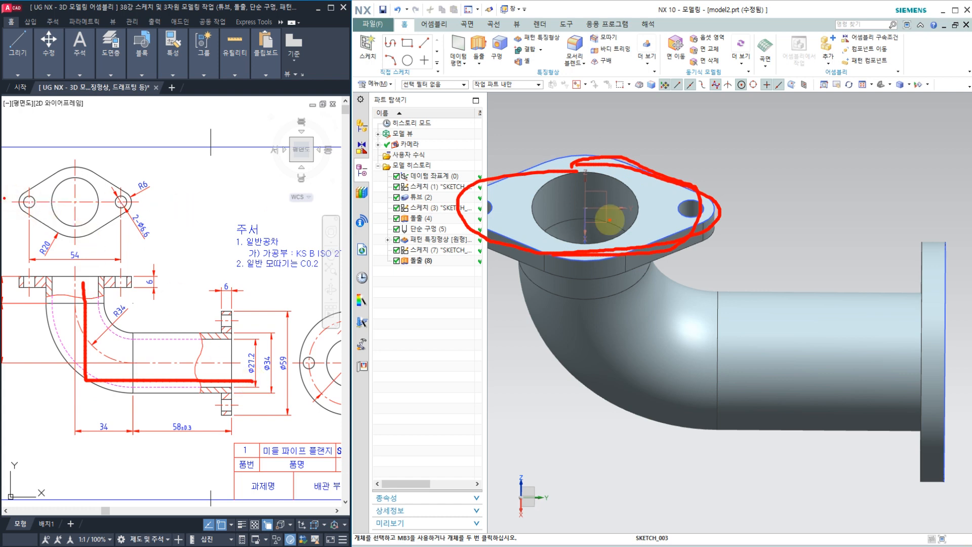
key(ctrl+z)
drag(583, 304, 591, 108)
key(ctrl+z)
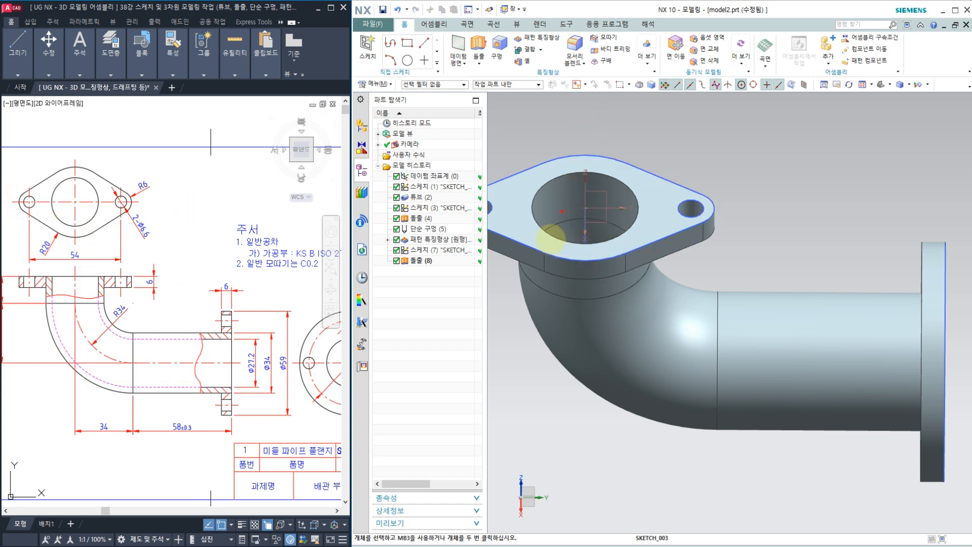
mouse_move(540, 279)
mouse_down()
mouse_move(559, 99)
mouse_move(628, 304)
mouse_move(555, 298)
mouse_up()
drag(686, 114, 603, 152)
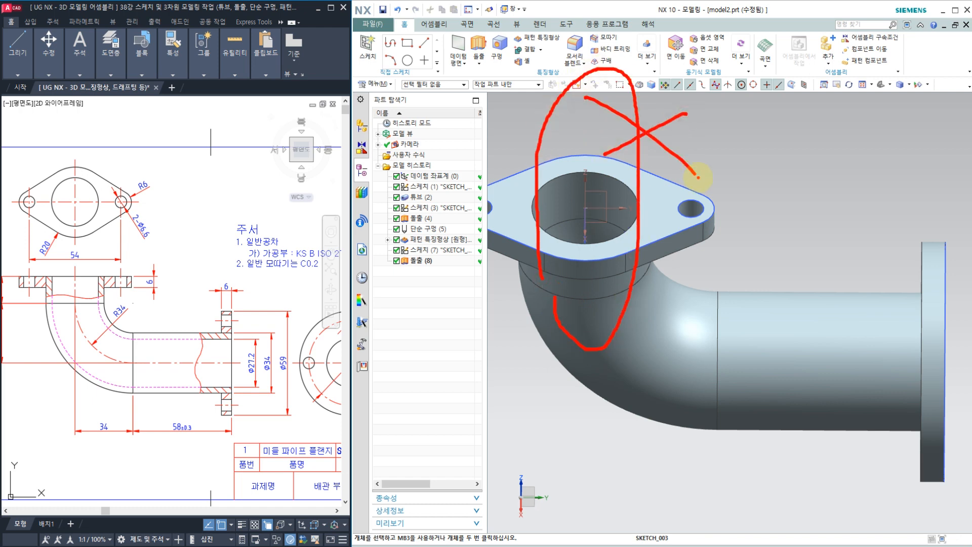
key(Escape)
Step: Review the drawing's flange and pipe views alongside the elbow model in an angled 3D view
mouse_move(771, 228)
middle_down()
mouse_move(753, 204)
mouse_move(738, 202)
mouse_move(744, 211)
middle_up()
click(166, 319)
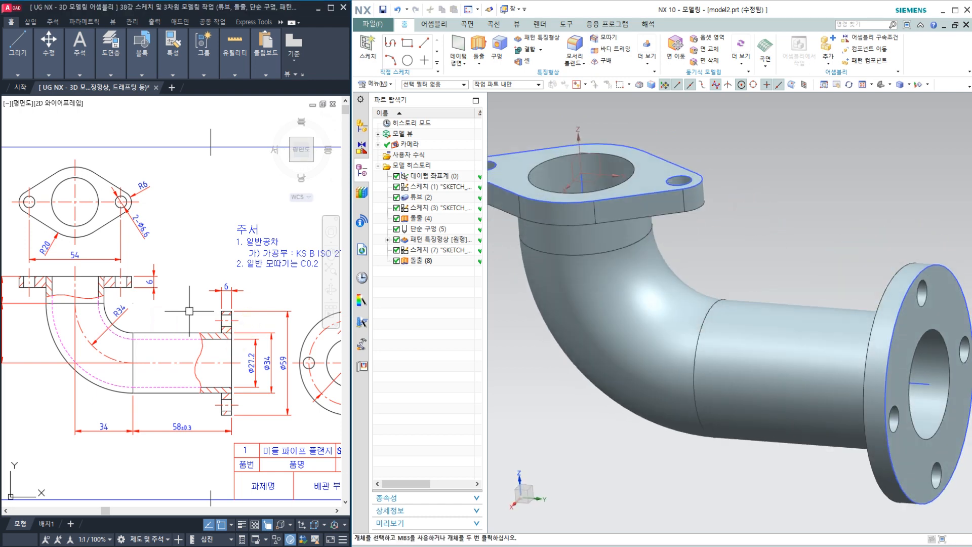
mouse_move(180, 273)
middle_down()
mouse_move(184, 298)
mouse_move(154, 284)
middle_up()
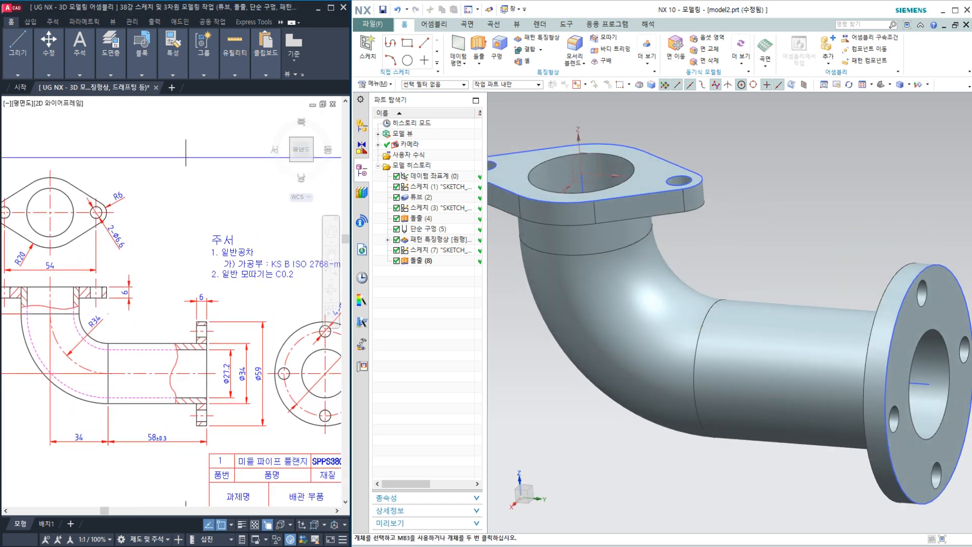
scroll(50, 316, up, 2)
mouse_move(50, 316)
middle_down()
mouse_move(144, 303)
mouse_move(83, 284)
middle_up()
mouse_move(188, 315)
middle_down()
mouse_move(126, 308)
mouse_move(238, 315)
middle_up()
scroll(126, 308, down, 3)
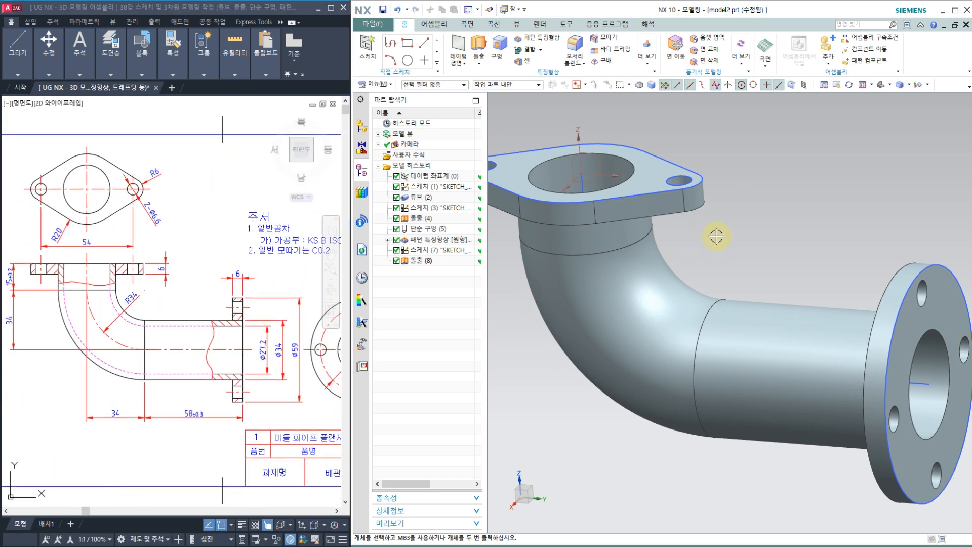
middle_drag(753, 255, 744, 259)
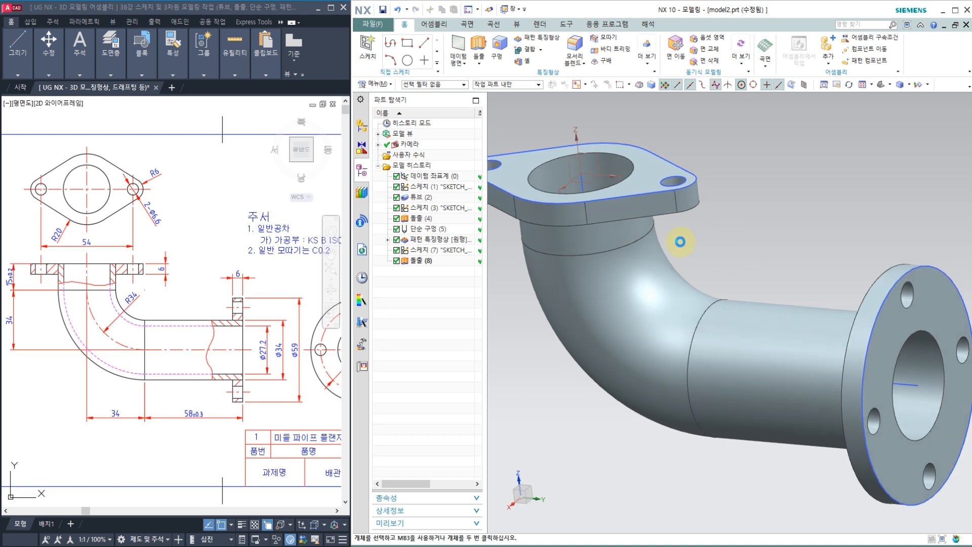
Step: Hide everything except the solid body and save the part as model2.prt in the Desktop folder
key(ctrl+w)
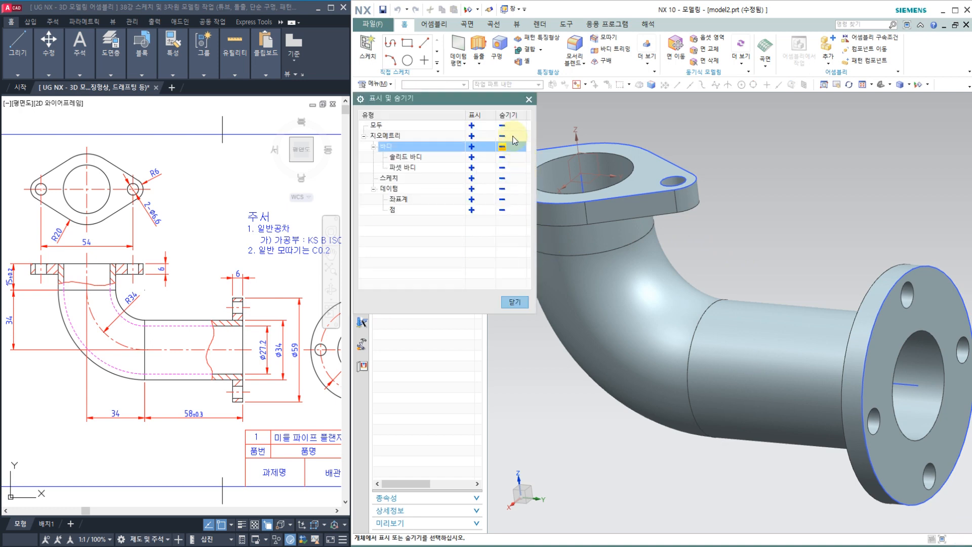
click(502, 127)
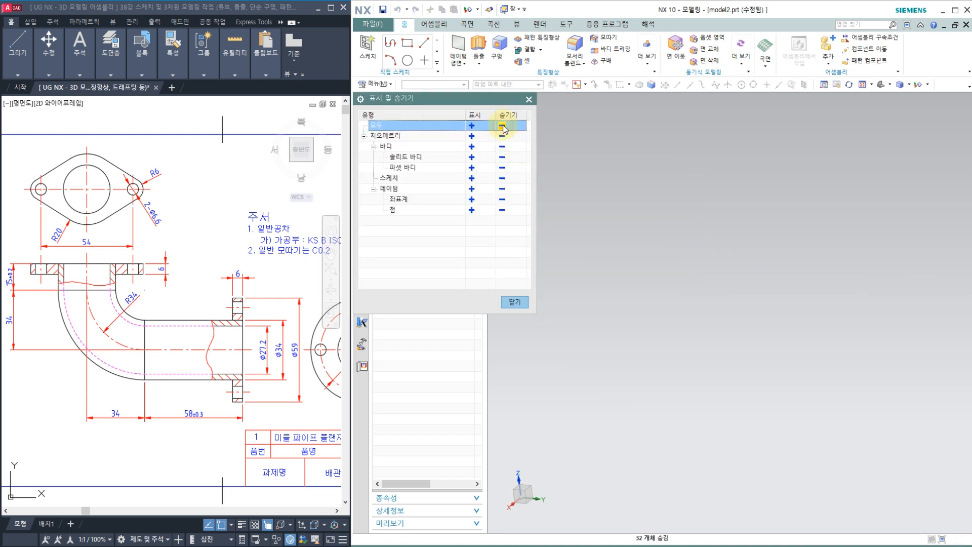
click(471, 157)
click(513, 302)
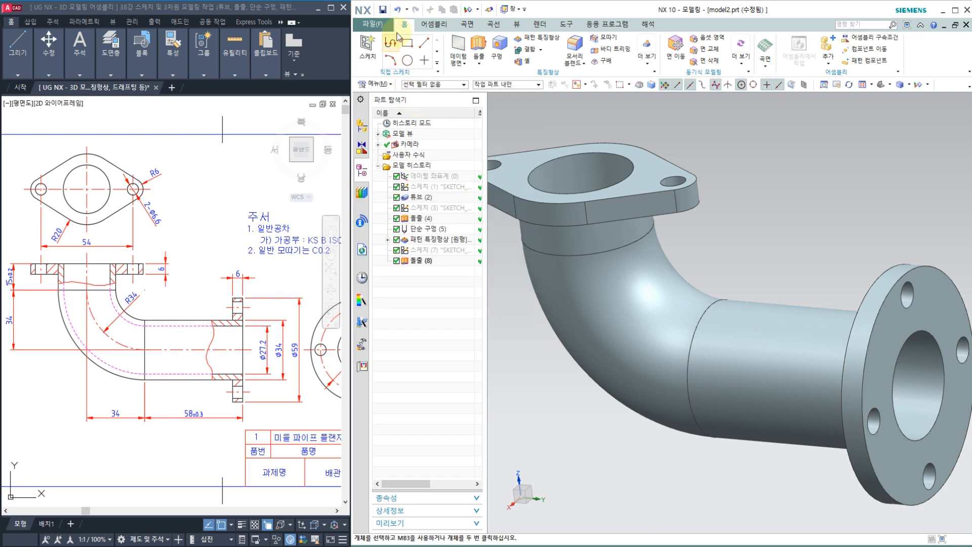
click(384, 10)
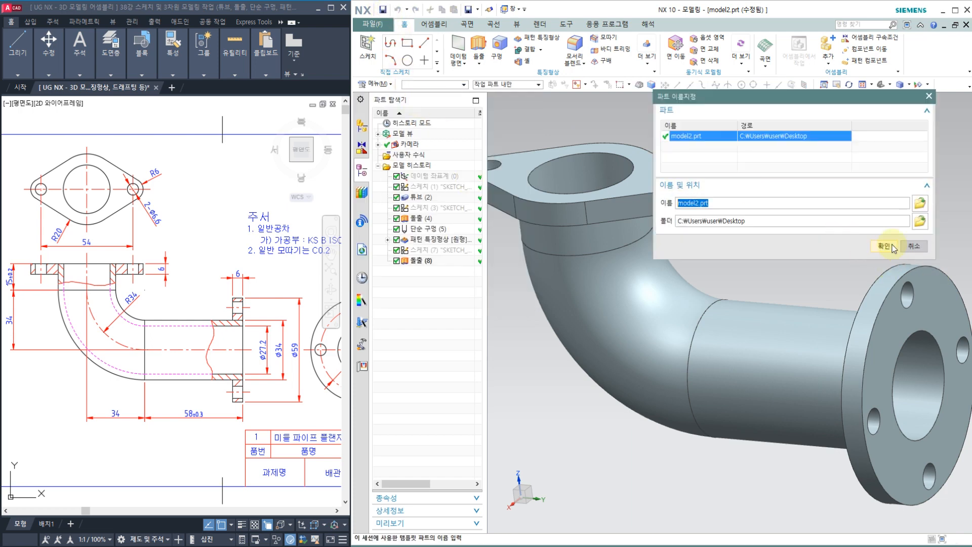
click(884, 246)
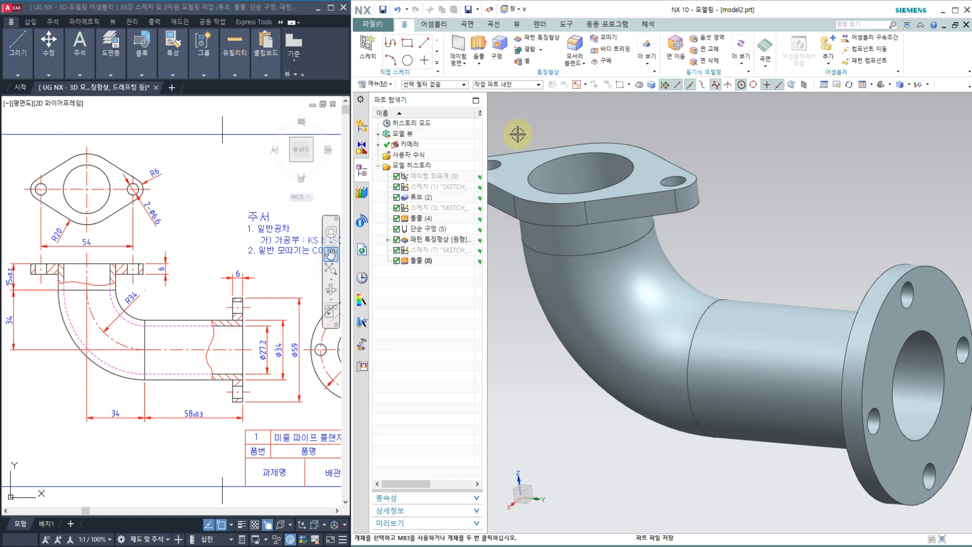
Step: Switch to Drafting and create a standard A4 - 210 x 297 sheet, dismissing the view creation wizard
click(608, 26)
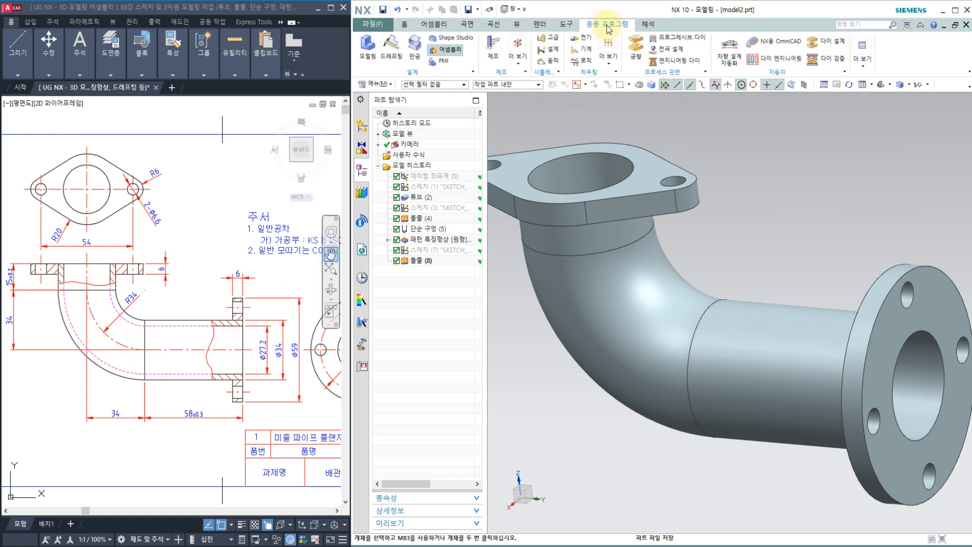
click(391, 46)
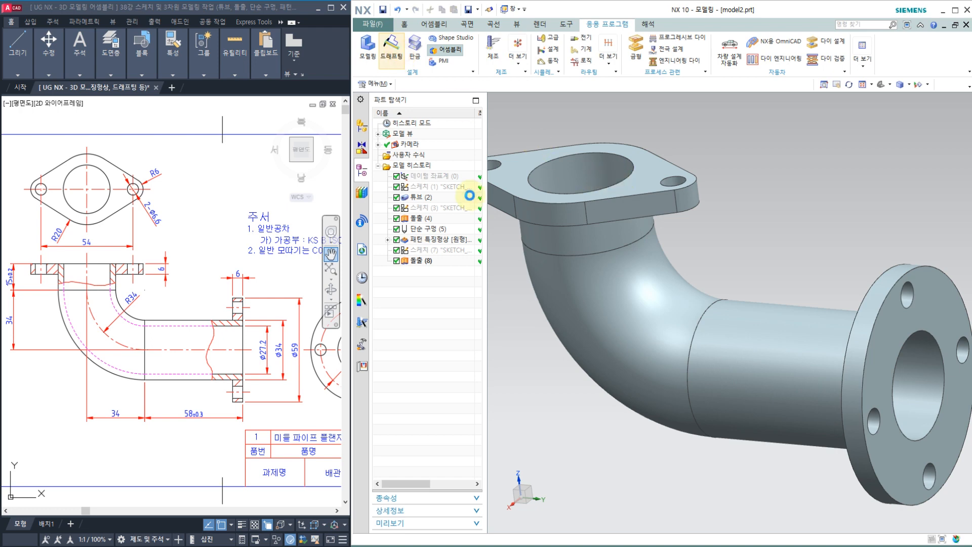
click(462, 162)
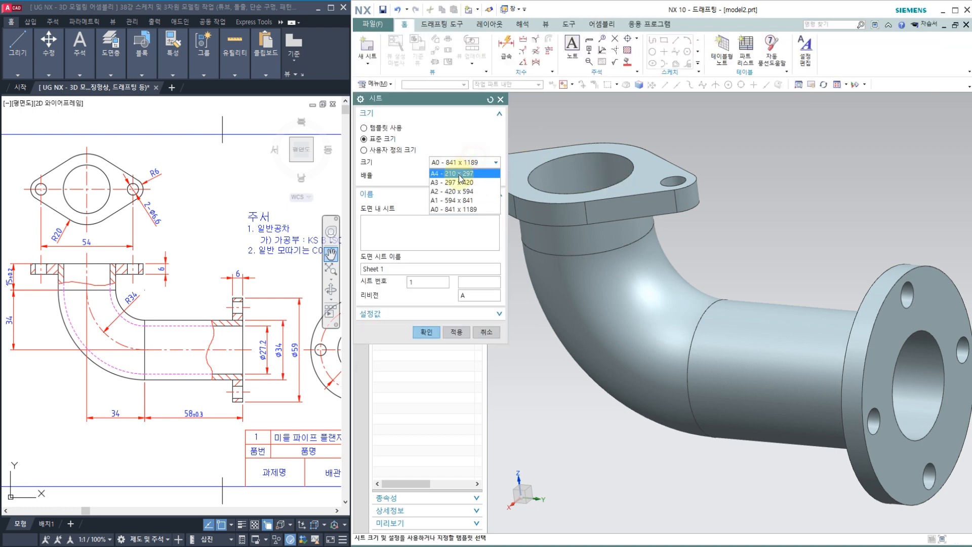
click(458, 173)
click(426, 331)
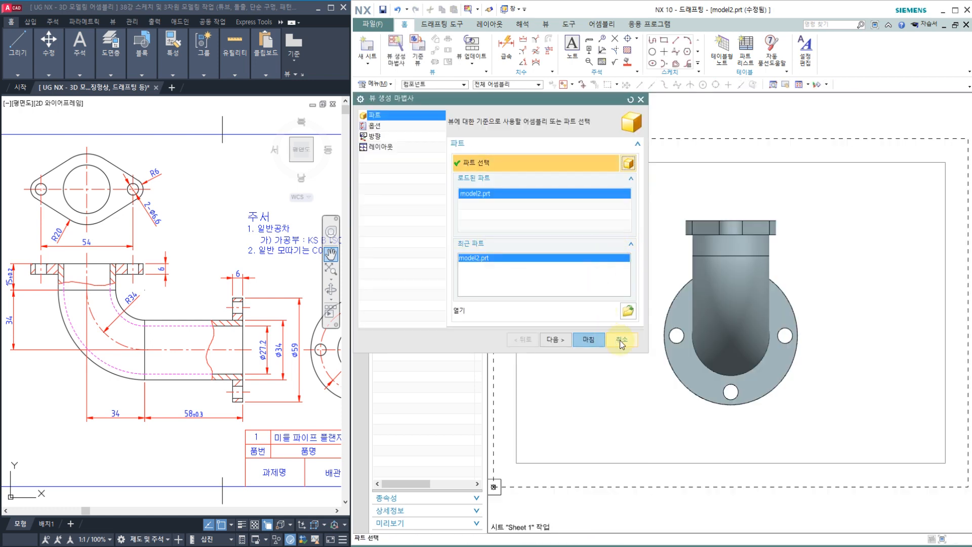
click(623, 341)
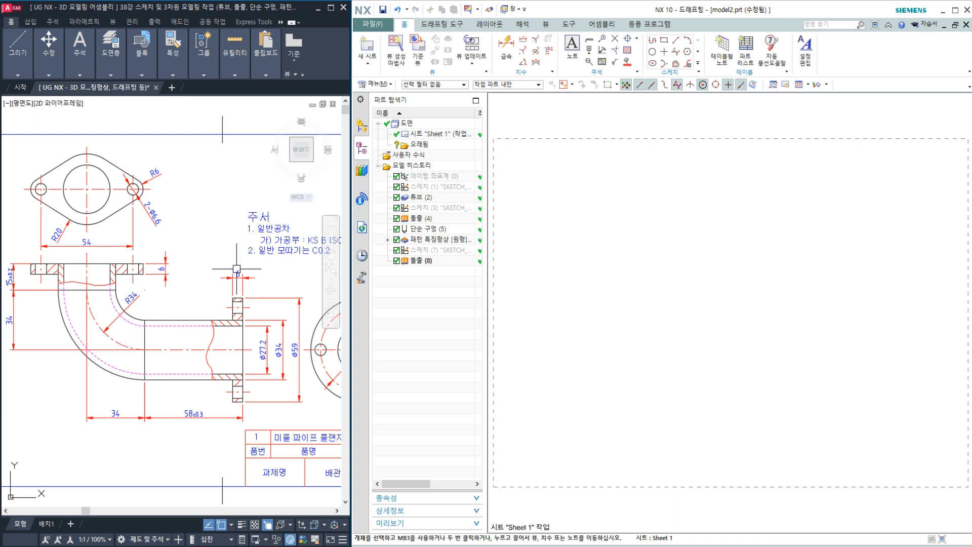
Step: Place a 1:1 top base view in the upper part of the sheet, reoriented so the pipe runs horizontally rightward from the oval flange
click(416, 45)
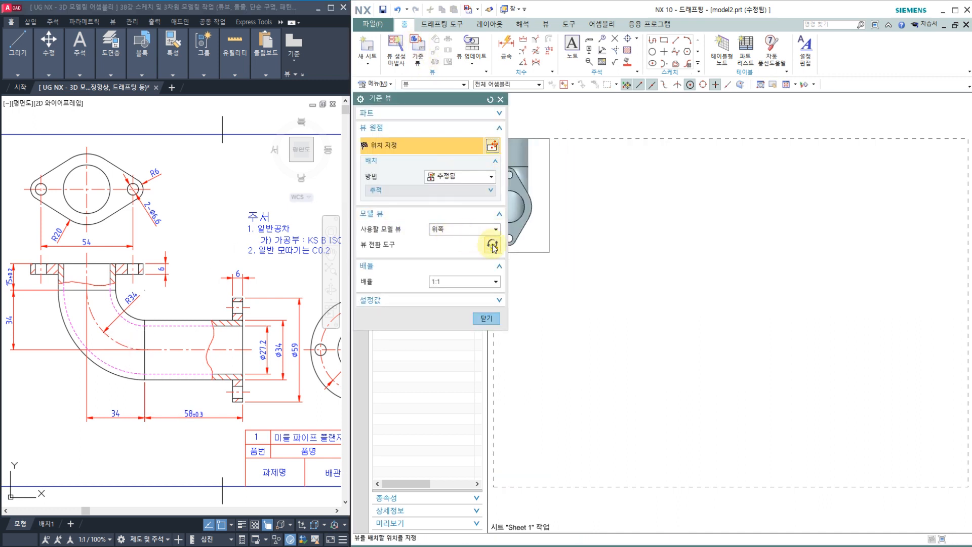
click(494, 245)
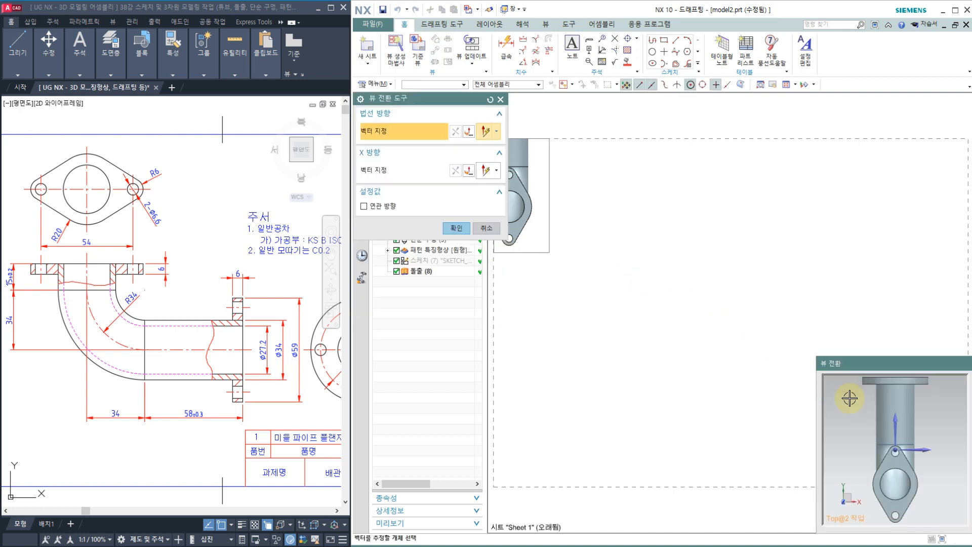
drag(896, 448, 861, 454)
middle_drag(861, 454, 862, 458)
key(F8)
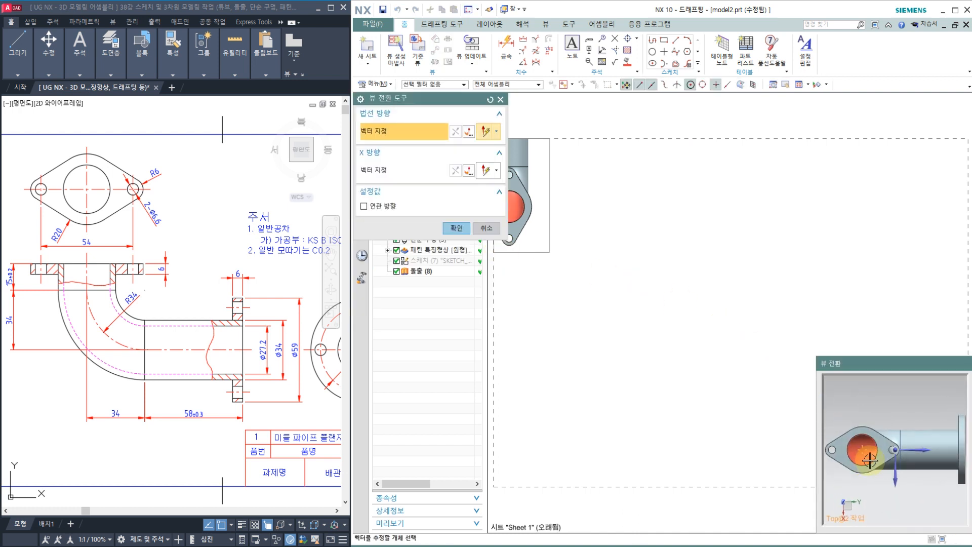
click(457, 229)
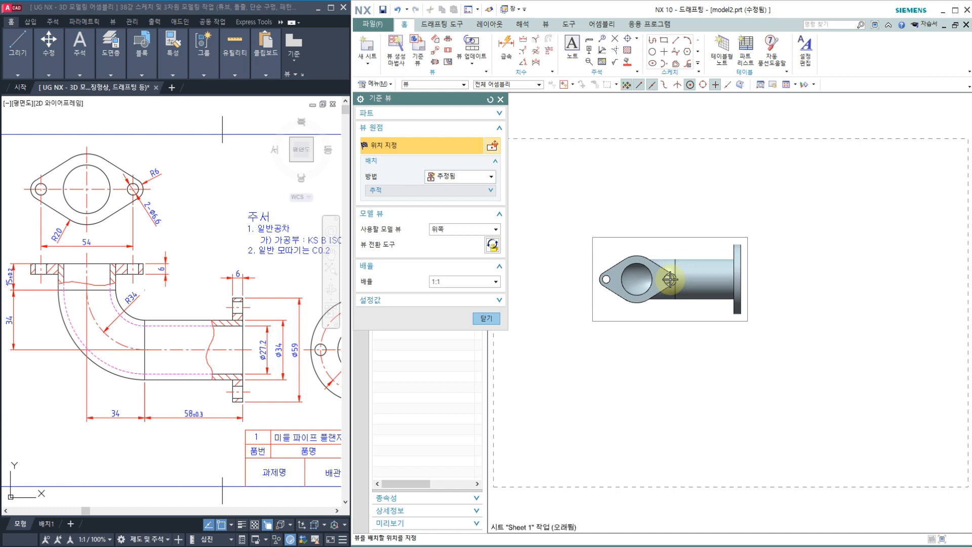
click(671, 279)
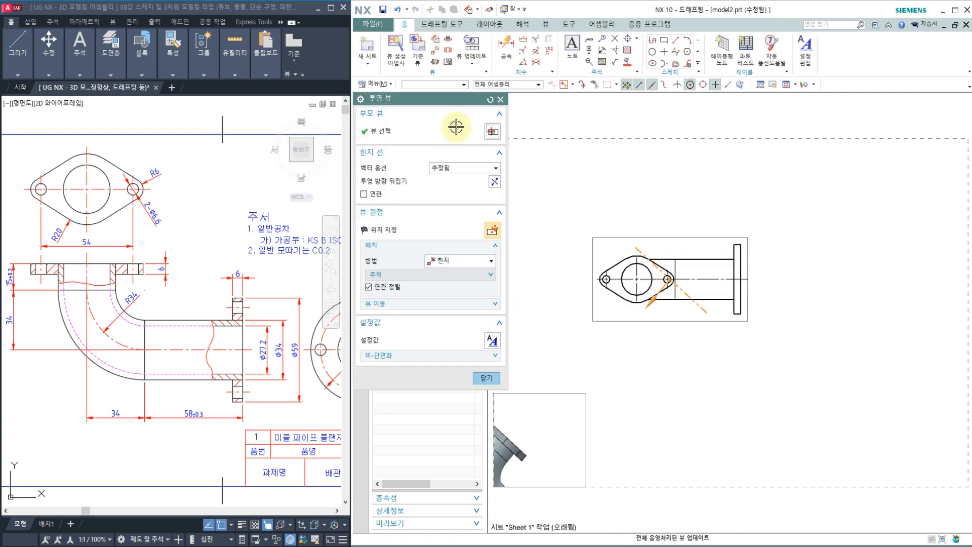
Step: Create a simple/stepped section view cut horizontally through the oval flange's bore centre and place it directly below the top view
click(487, 378)
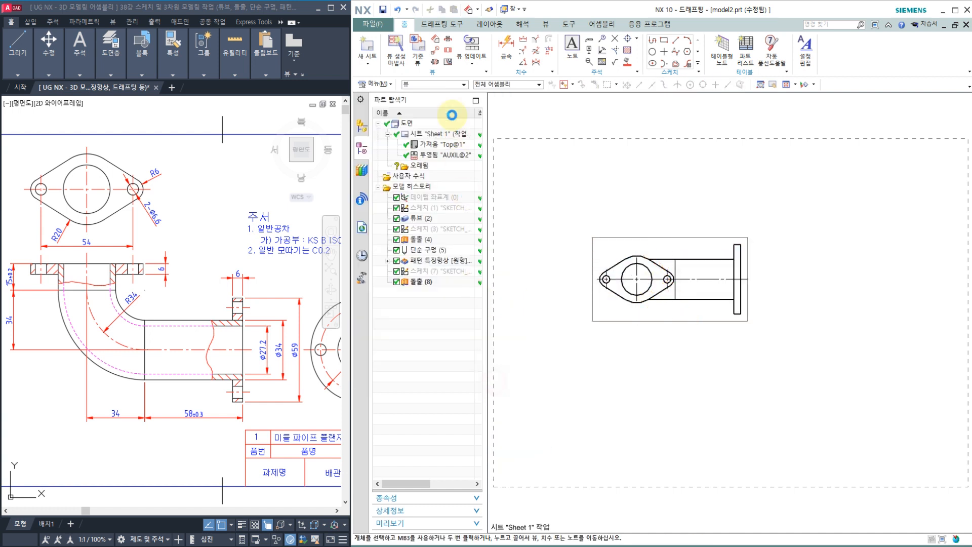
click(451, 58)
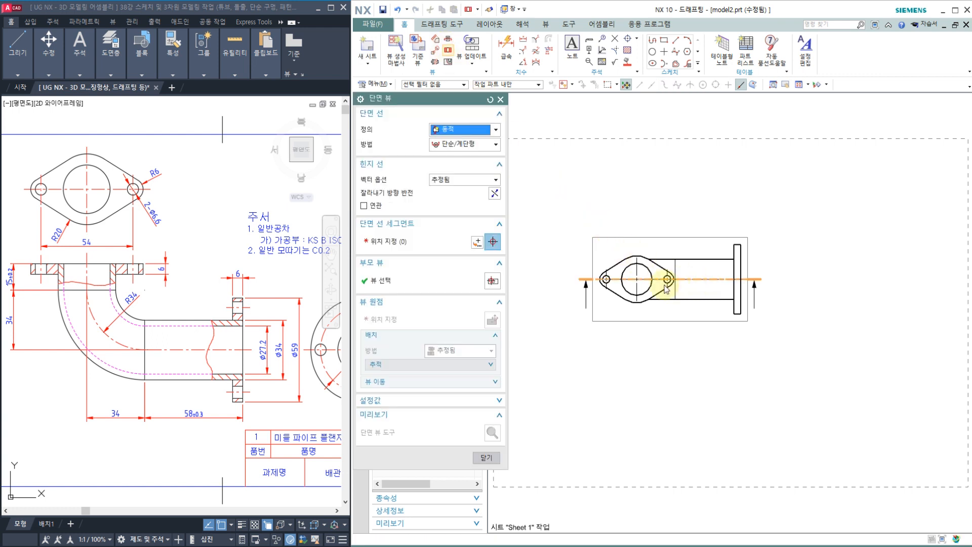
click(638, 280)
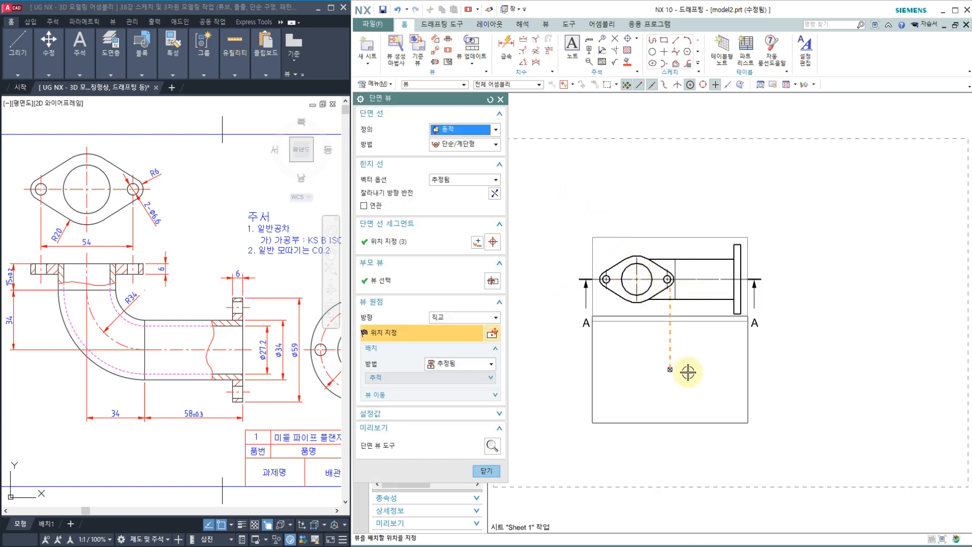
click(687, 400)
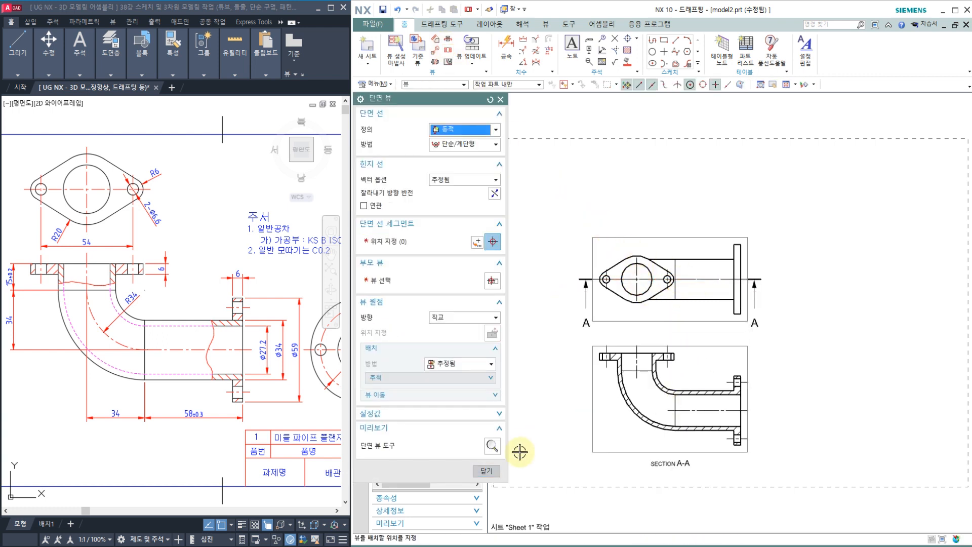
click(489, 457)
Step: Project a side view from the section view and place it to the right, showing the round four-hole flange face-on
click(251, 352)
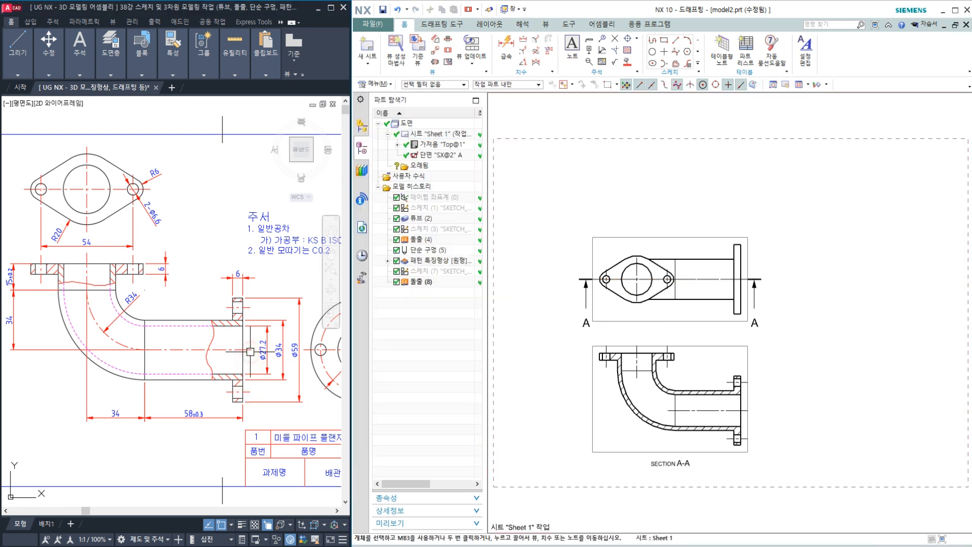
middle_drag(251, 352, 155, 347)
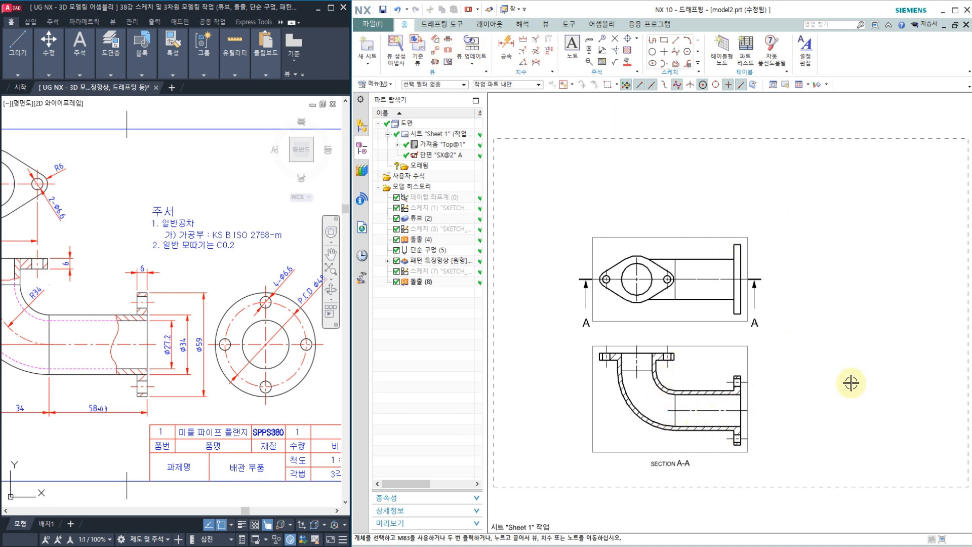
click(704, 345)
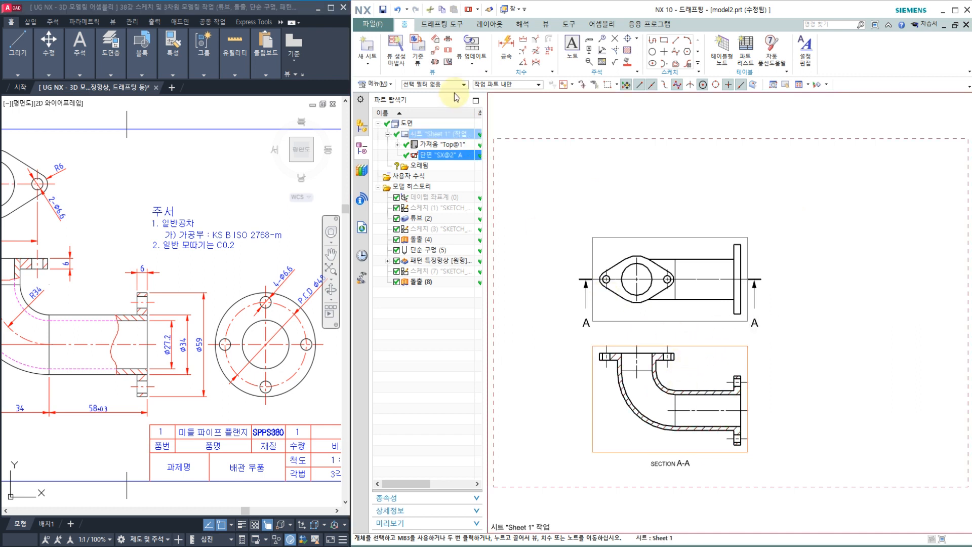
click(436, 45)
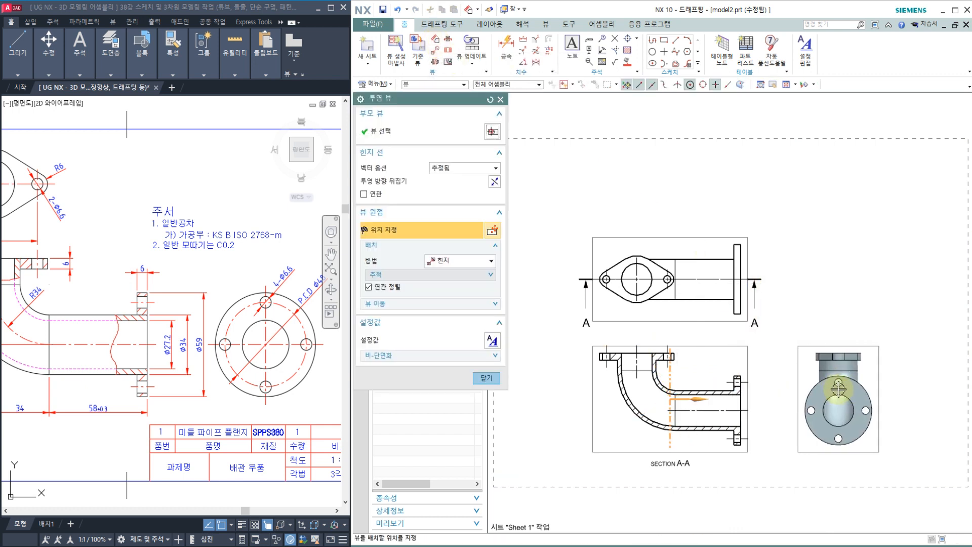
click(836, 389)
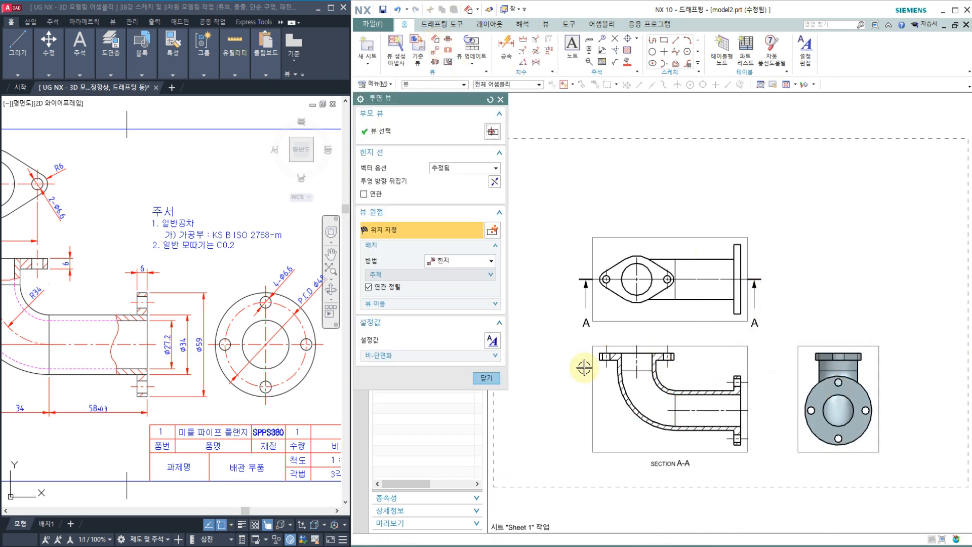
click(486, 389)
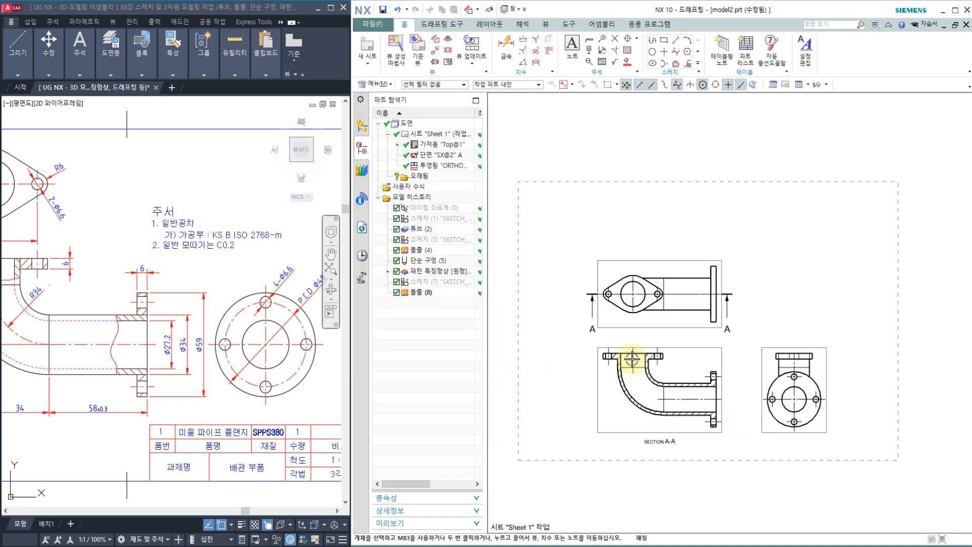
Step: Compare the round and oval flanges in the reference drawing with the top, section and side views on the sheet
scroll(680, 428, up, 3)
drag(790, 360, 761, 358)
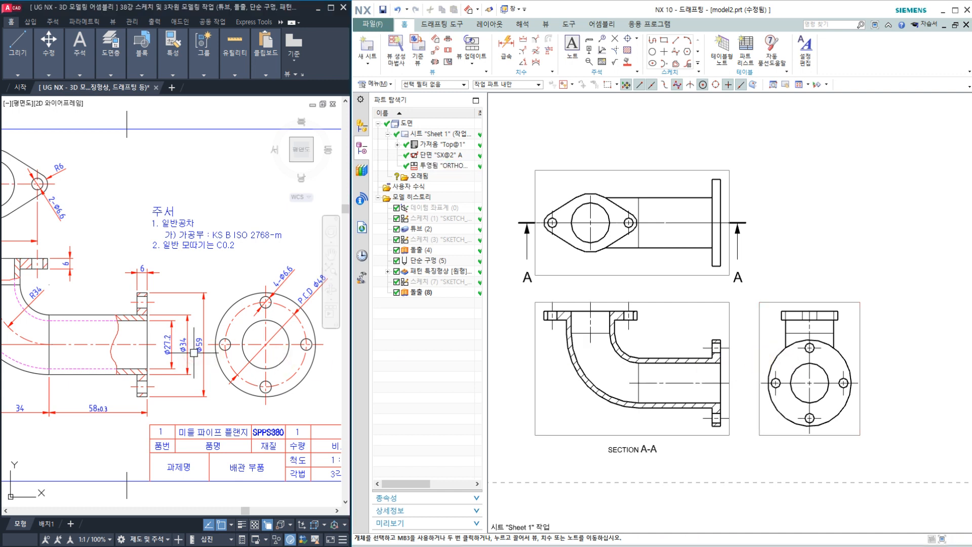
middle_drag(237, 365, 264, 382)
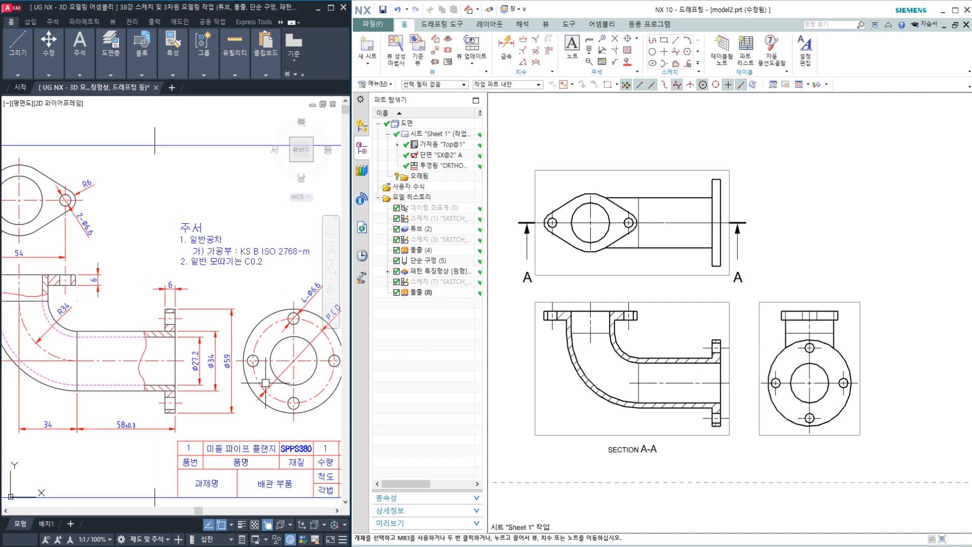
mouse_move(282, 361)
mouse_down()
mouse_move(271, 295)
mouse_move(284, 355)
mouse_up()
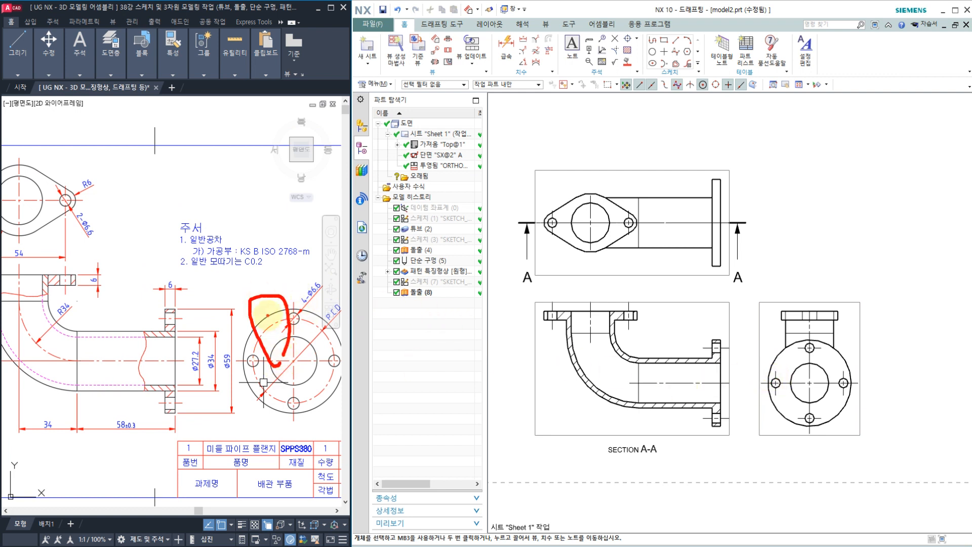
mouse_move(791, 401)
mouse_down()
mouse_move(809, 373)
mouse_move(804, 399)
mouse_up()
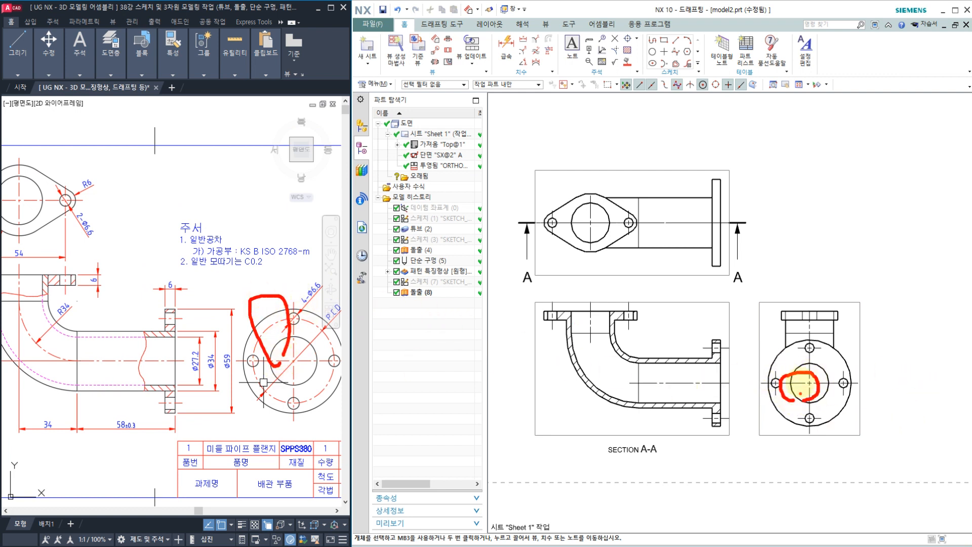
mouse_move(781, 340)
mouse_down()
mouse_move(843, 296)
mouse_move(854, 350)
mouse_move(788, 353)
mouse_up()
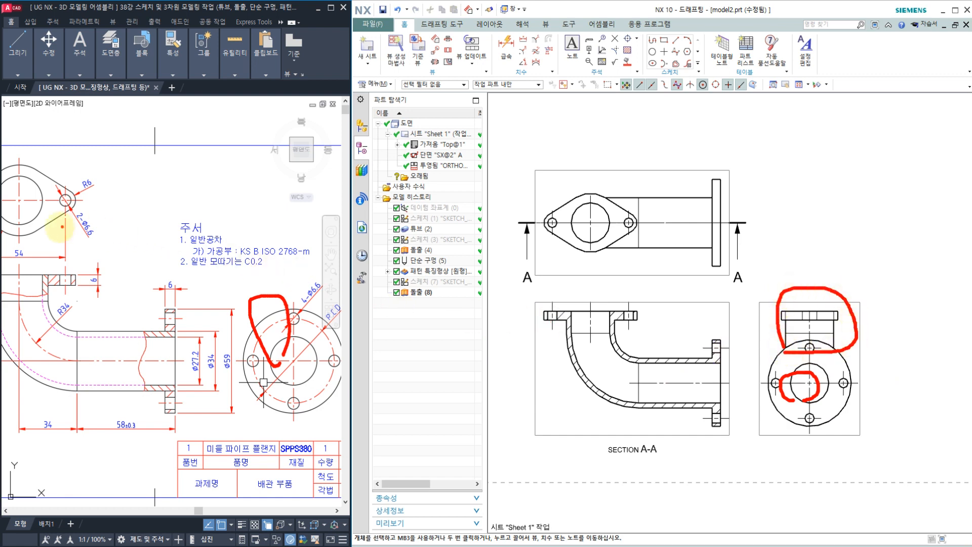
mouse_move(58, 229)
mouse_down()
mouse_move(26, 167)
mouse_move(53, 227)
mouse_up()
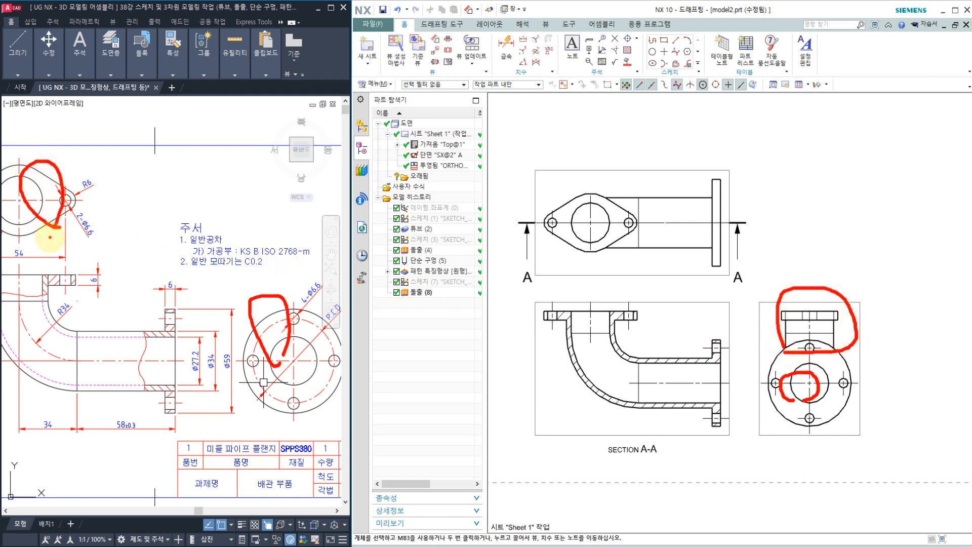
mouse_move(704, 264)
mouse_down()
mouse_move(651, 185)
mouse_move(701, 272)
mouse_up()
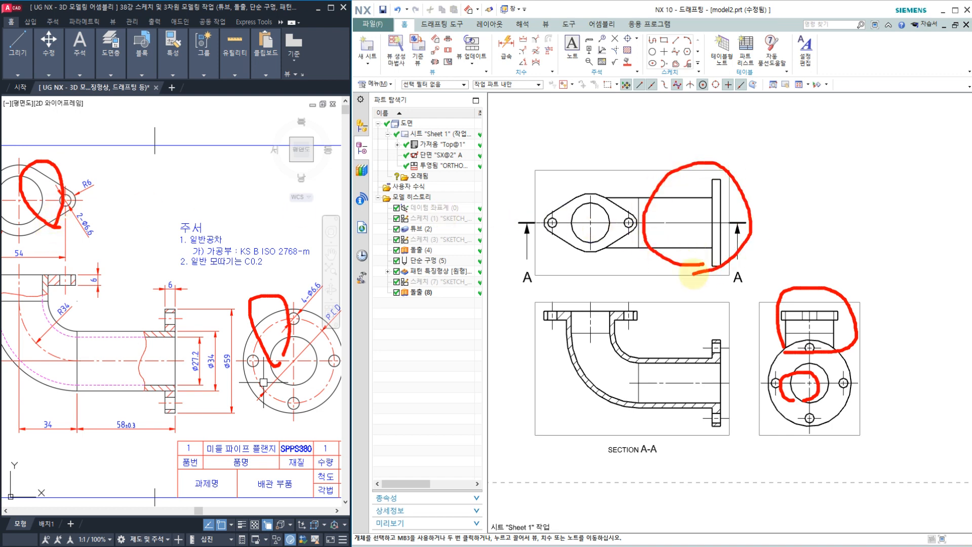
mouse_move(625, 396)
mouse_down()
mouse_move(594, 343)
mouse_move(651, 382)
mouse_move(646, 393)
mouse_up()
mouse_move(676, 414)
mouse_down()
mouse_move(683, 404)
mouse_move(719, 416)
mouse_move(734, 400)
mouse_move(716, 423)
mouse_up()
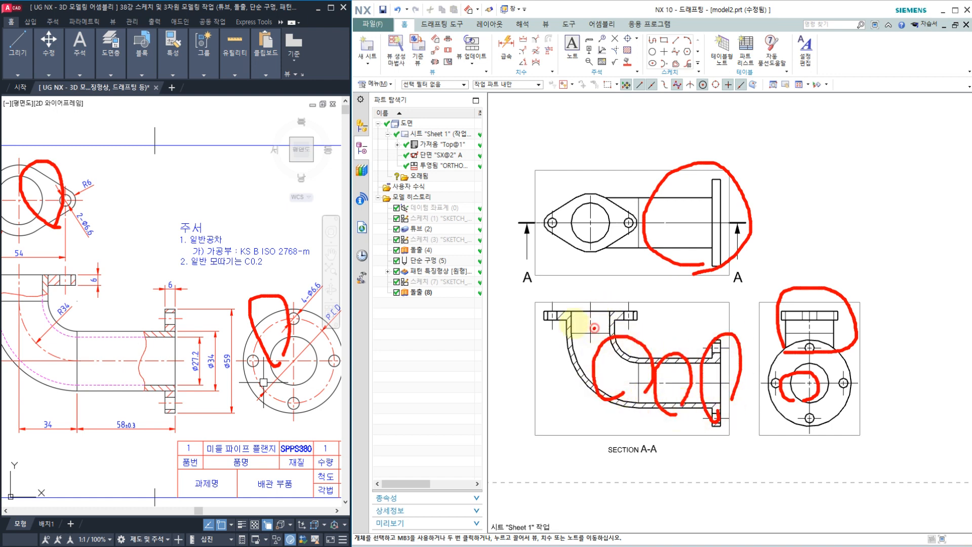
mouse_move(594, 329)
mouse_down()
mouse_move(583, 295)
mouse_move(603, 328)
mouse_up()
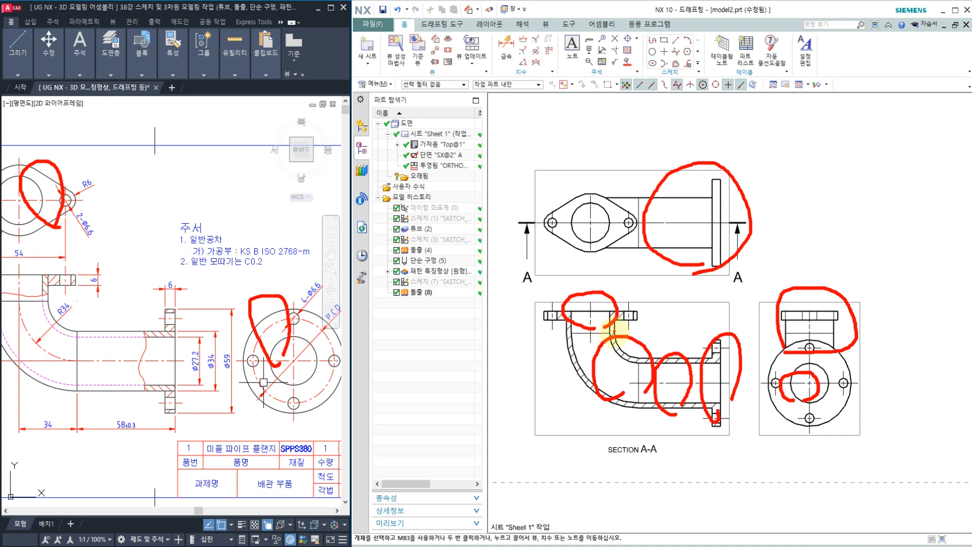
key(ctrl+z)
key(ctrl+z)
key(ctrl+z)
key(ctrl+z)
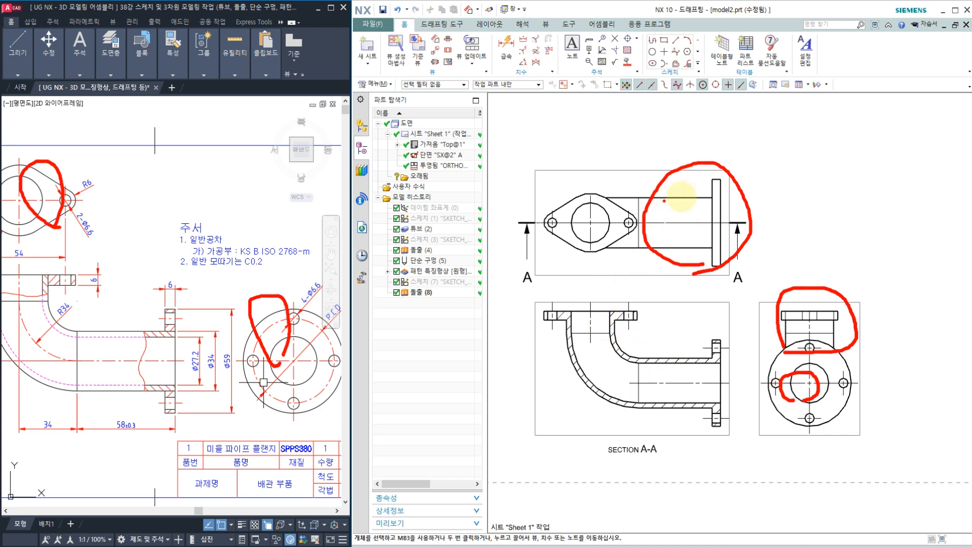
key(ctrl+z)
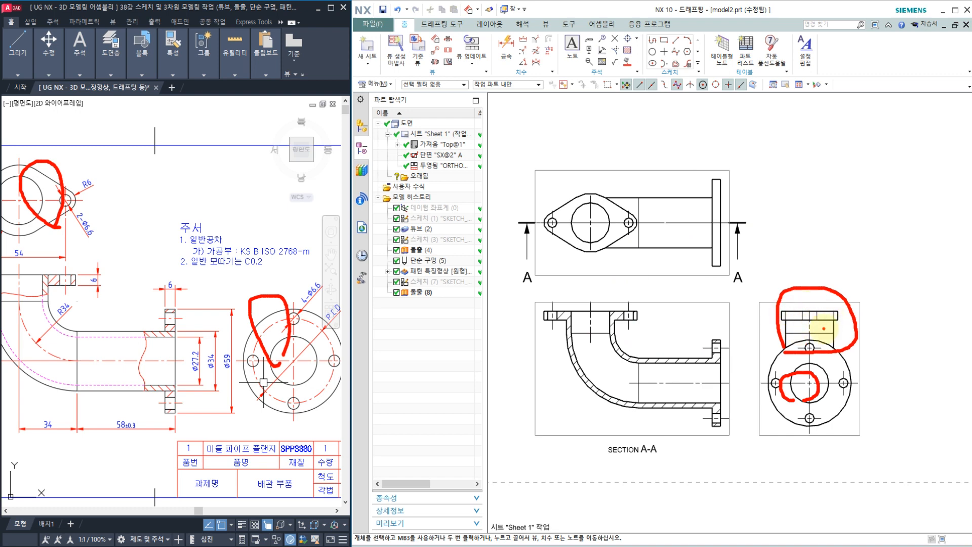
key(ctrl+z)
key(ctrl+z)
key(ctrl+z)
Step: Examine the reference drawing's partial-section break lines and pipe bend against the hatched walls and bend transitions of the full section view
mouse_move(837, 405)
mouse_down()
mouse_move(831, 419)
mouse_move(858, 373)
mouse_move(838, 409)
mouse_up()
mouse_move(570, 251)
mouse_down()
mouse_move(572, 195)
mouse_move(583, 250)
mouse_up()
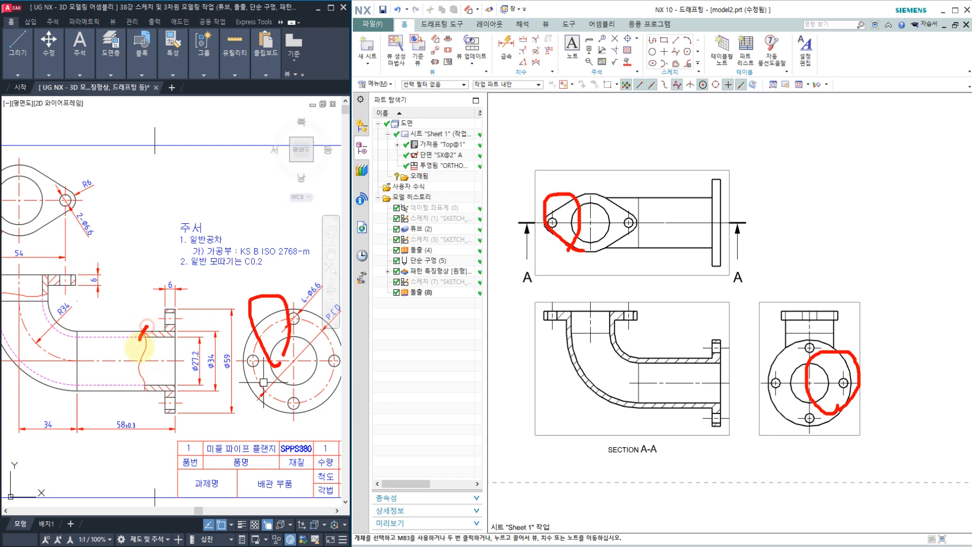
drag(140, 340, 145, 387)
drag(65, 298, 38, 293)
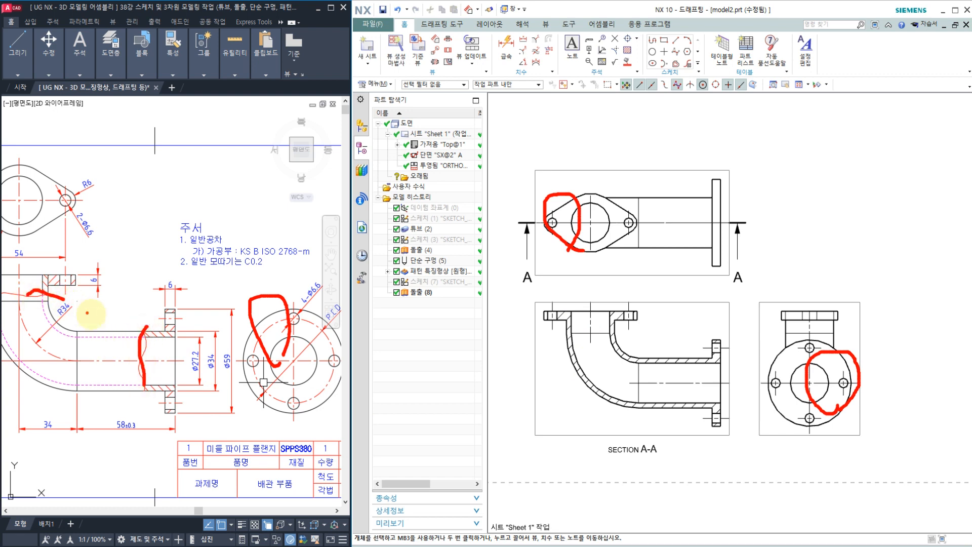
drag(123, 336, 145, 332)
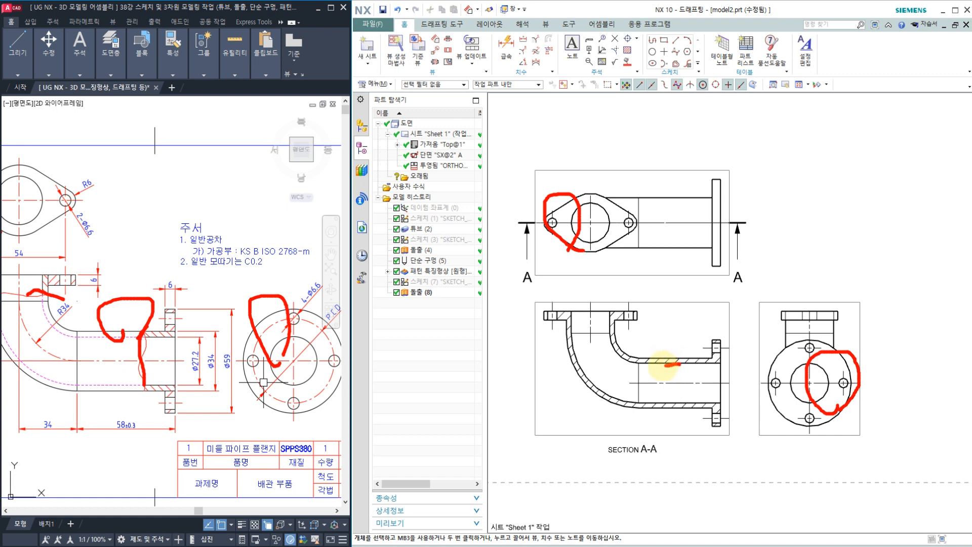
mouse_move(664, 364)
mouse_down()
mouse_move(642, 368)
mouse_move(672, 368)
mouse_move(693, 396)
mouse_move(599, 333)
mouse_up()
mouse_move(659, 367)
mouse_down()
mouse_move(643, 352)
mouse_move(658, 372)
mouse_up()
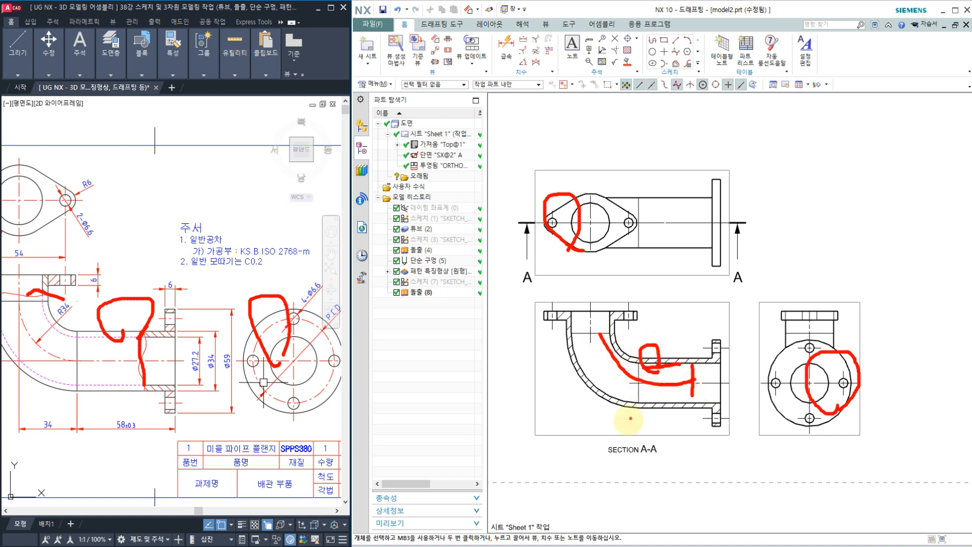
drag(629, 420, 627, 420)
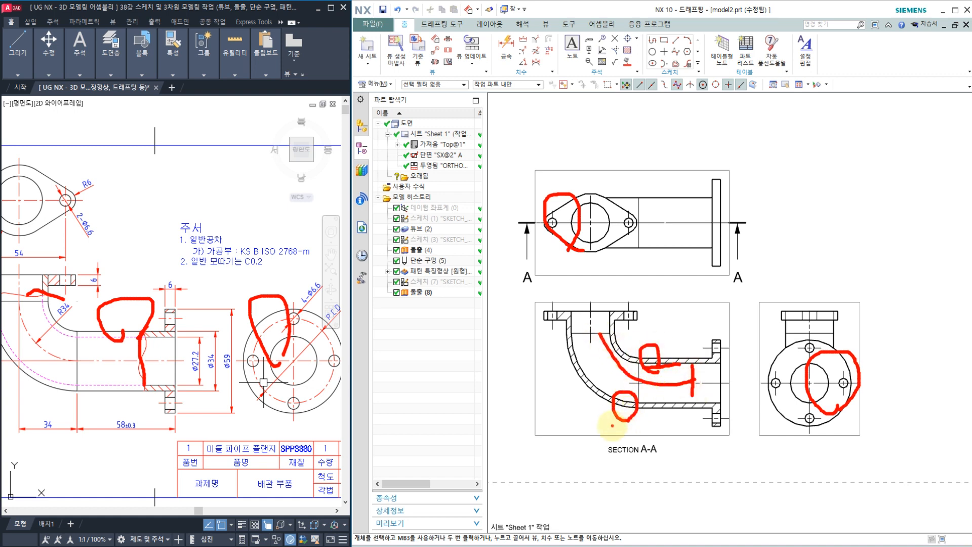
key(Escape)
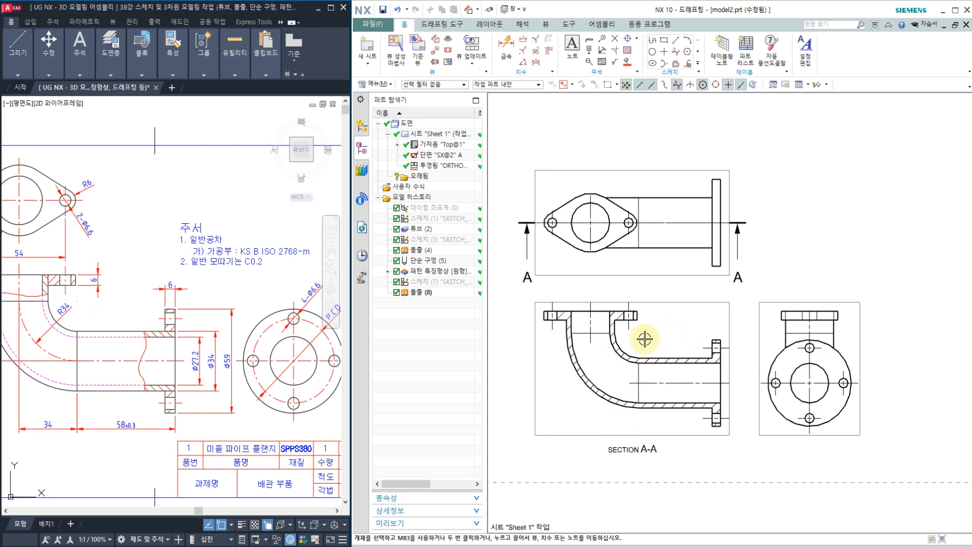
scroll(634, 341, up, 1)
shift+middle_drag(639, 349, 649, 348)
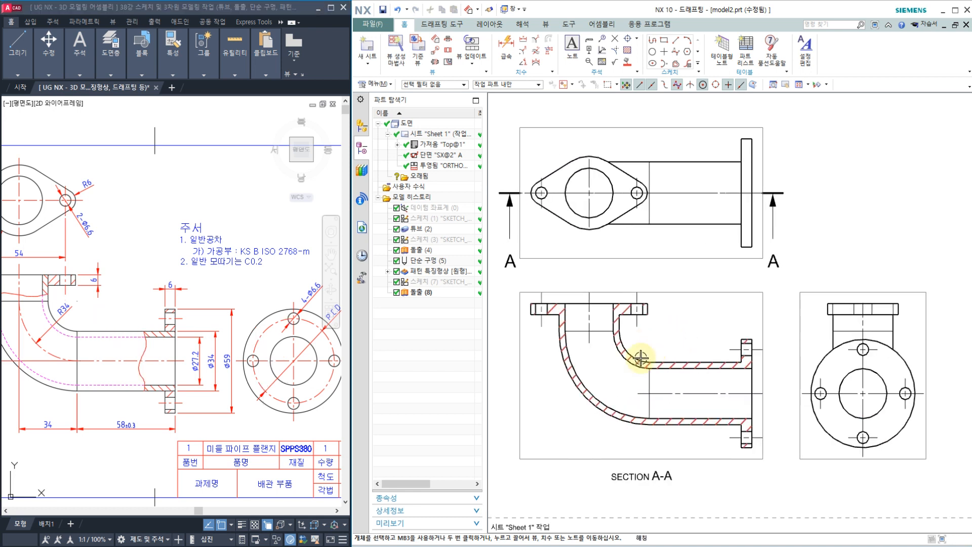
Step: Switch to the Notepad lesson notes and review the title, work description, and remarks on the tube command and the flange hole depth limit
key(alt+Tab)
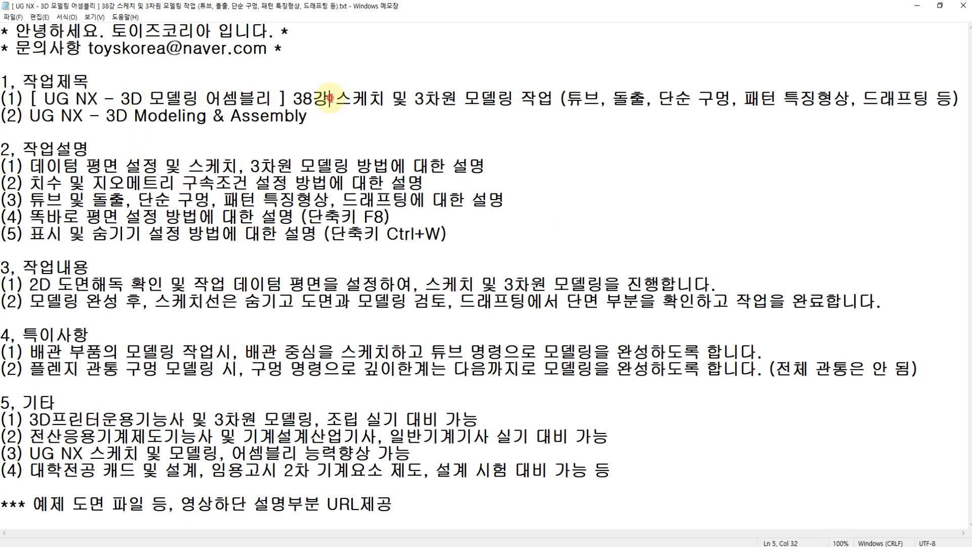
click(515, 99)
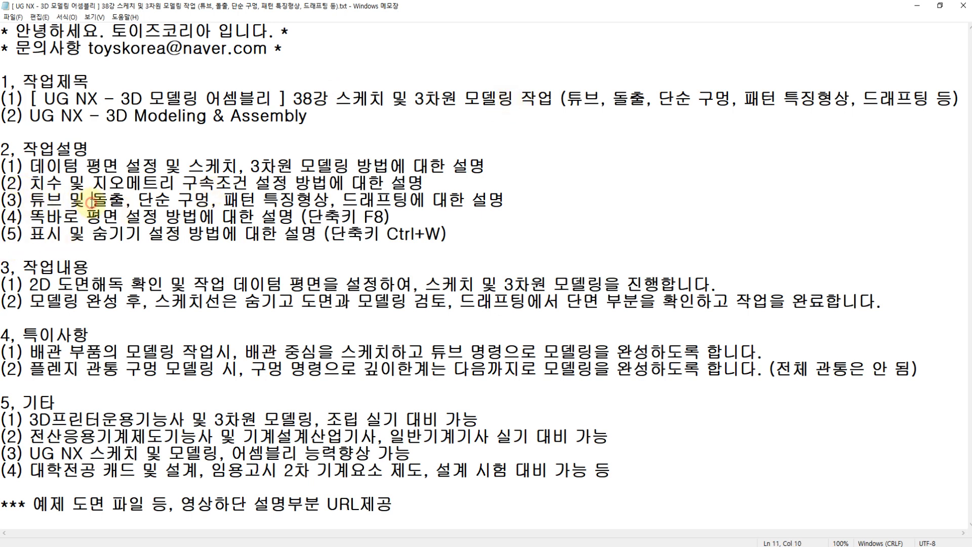
click(194, 201)
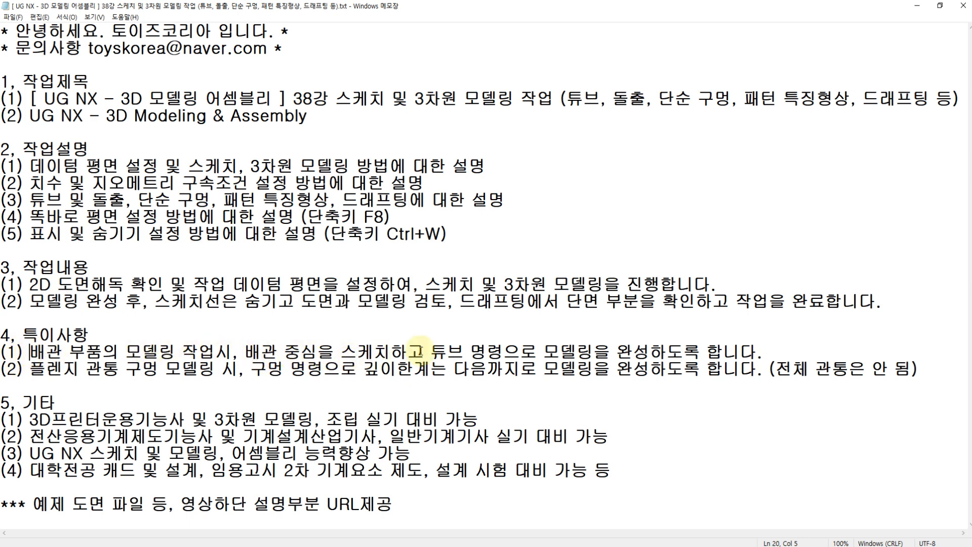
double_click(438, 355)
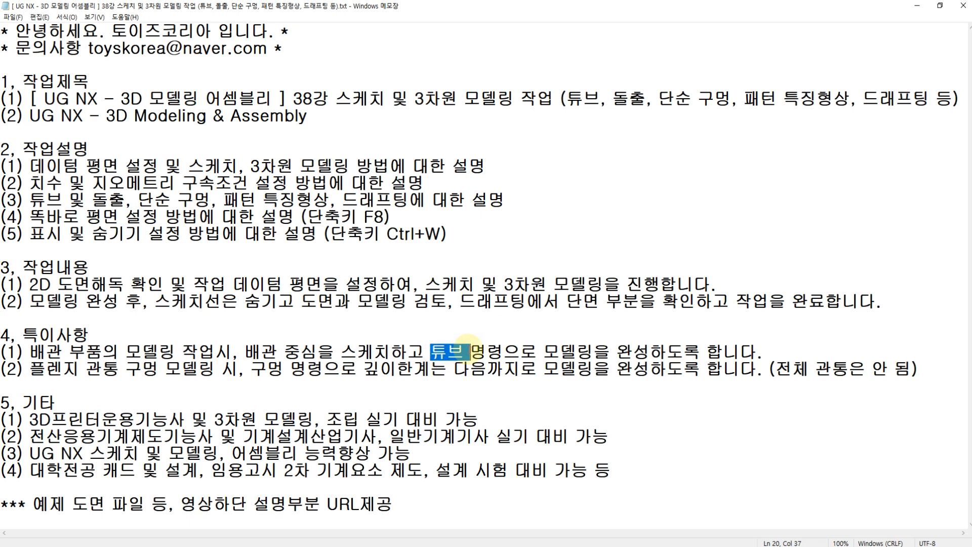
drag(29, 369, 119, 370)
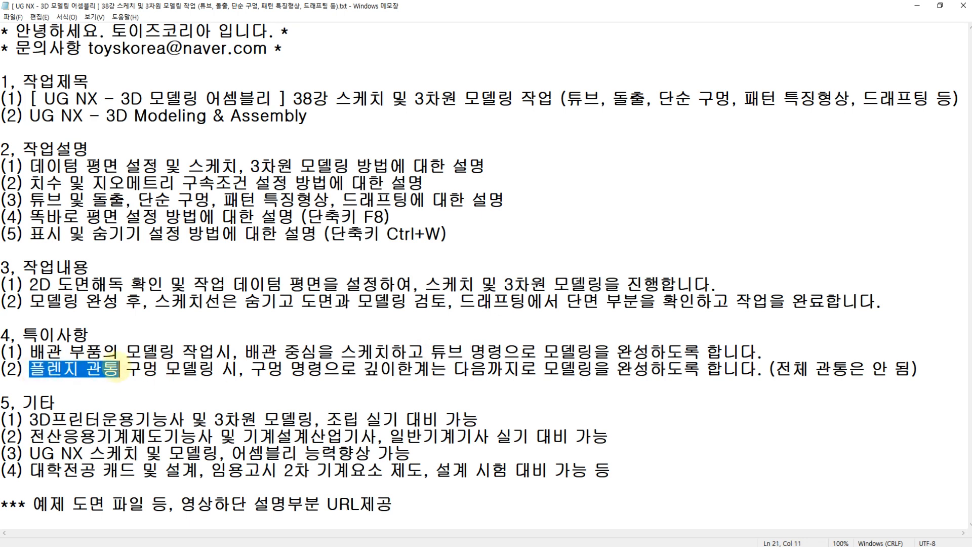
click(454, 369)
drag(454, 371, 518, 368)
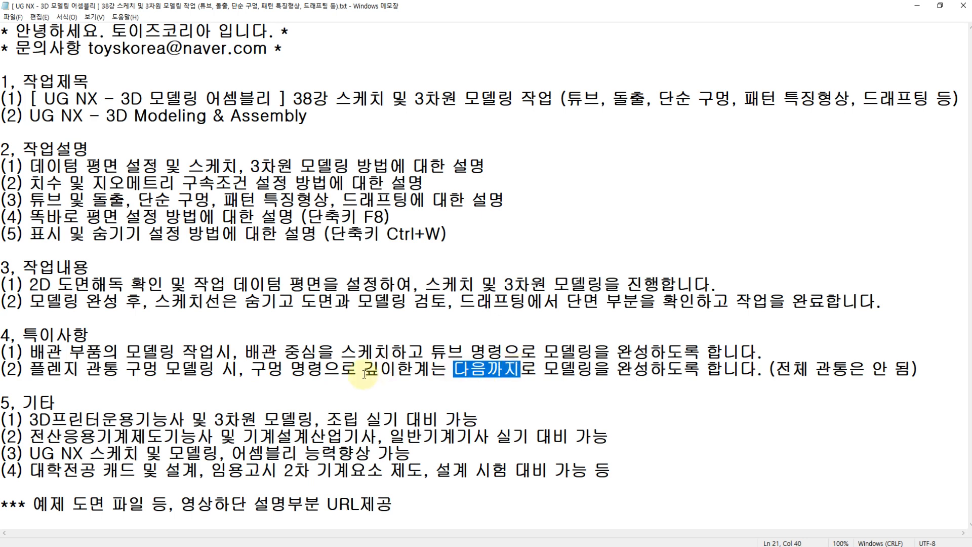
drag(363, 371, 442, 374)
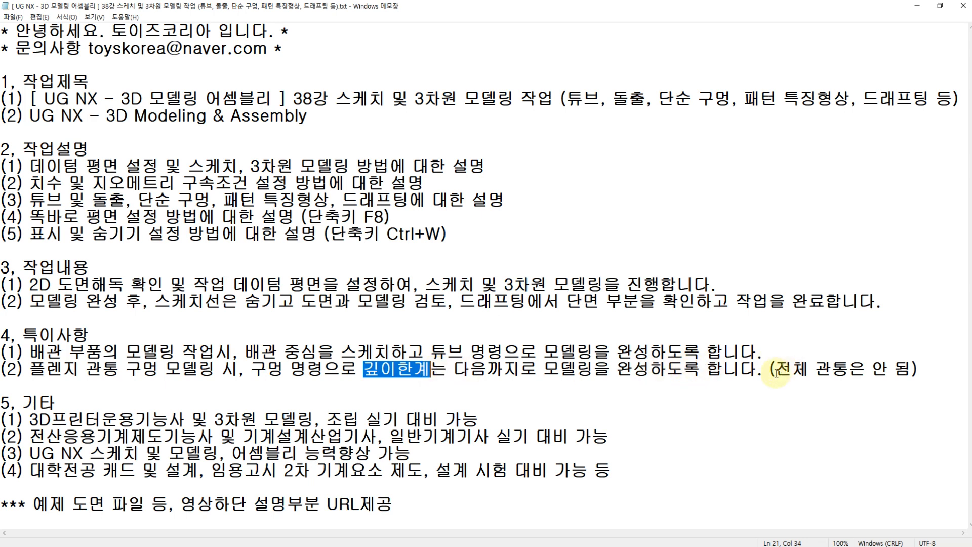
drag(777, 372, 834, 389)
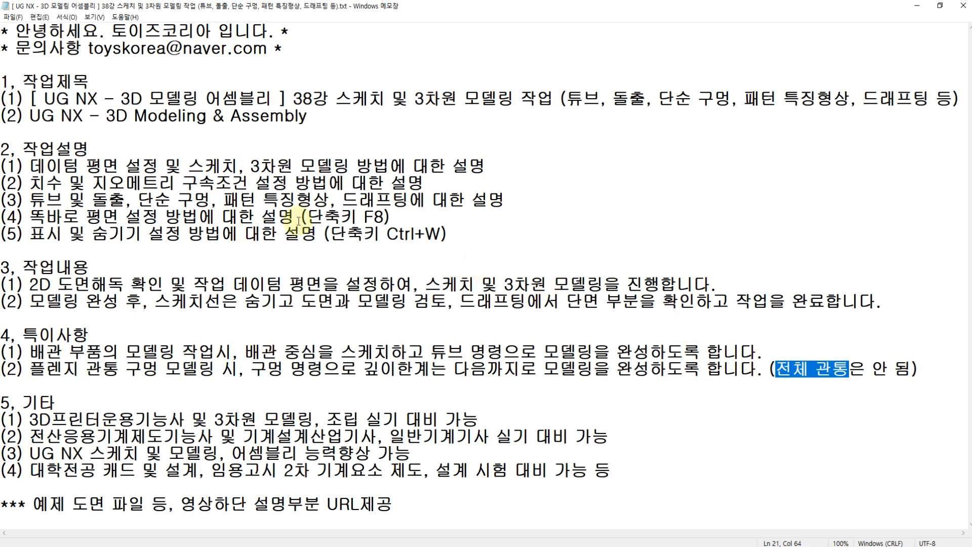
click(119, 80)
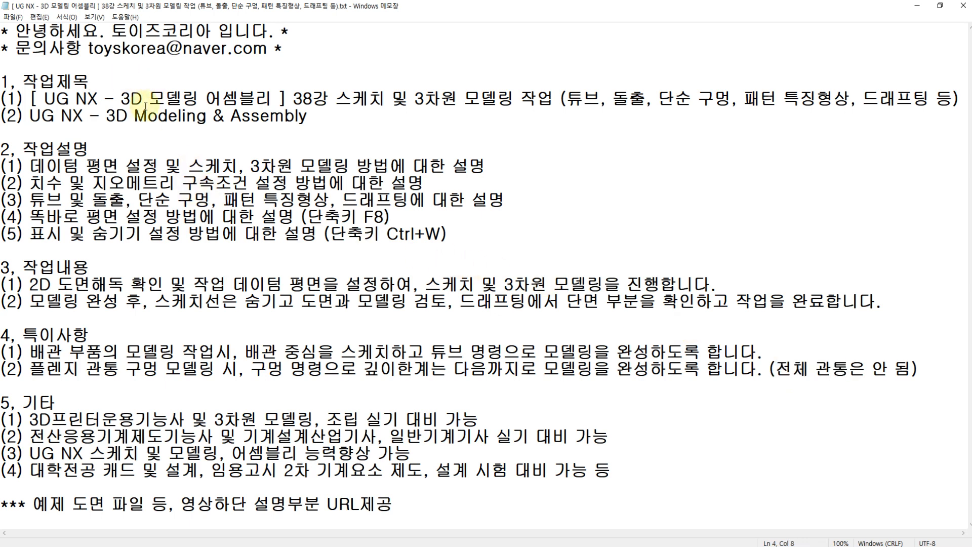